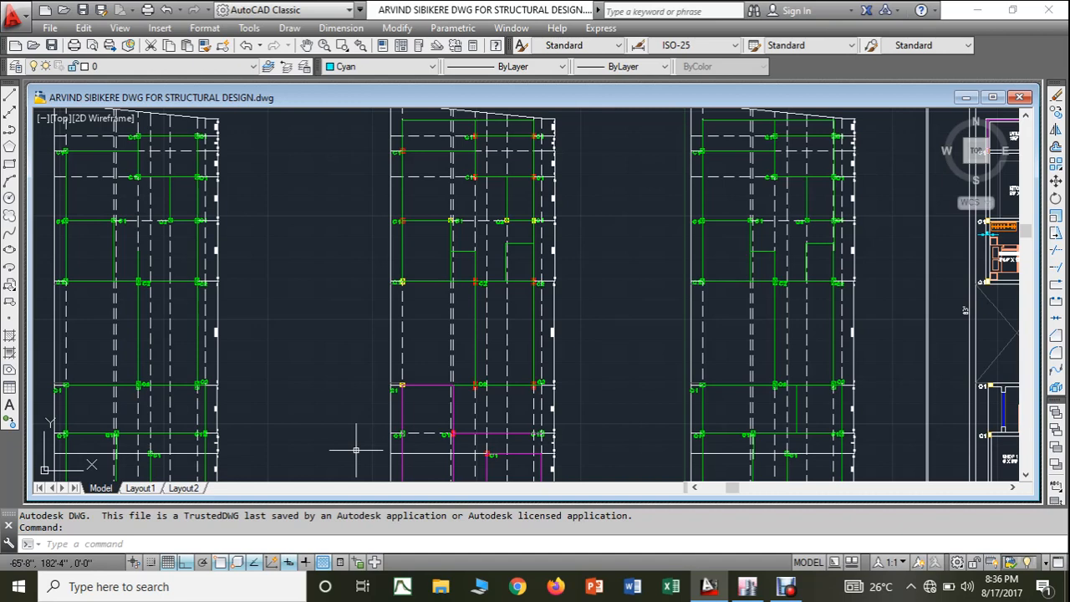
- Switch to ETABS and examine the column layout in the Story2 plan view
click(747, 590)
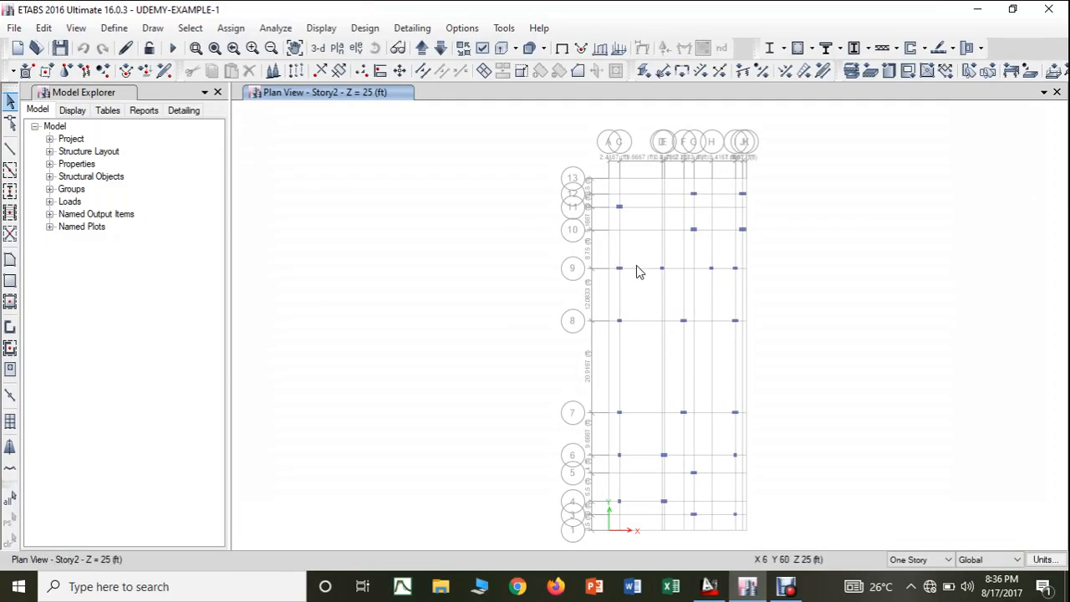
middle_drag(636, 270, 569, 262)
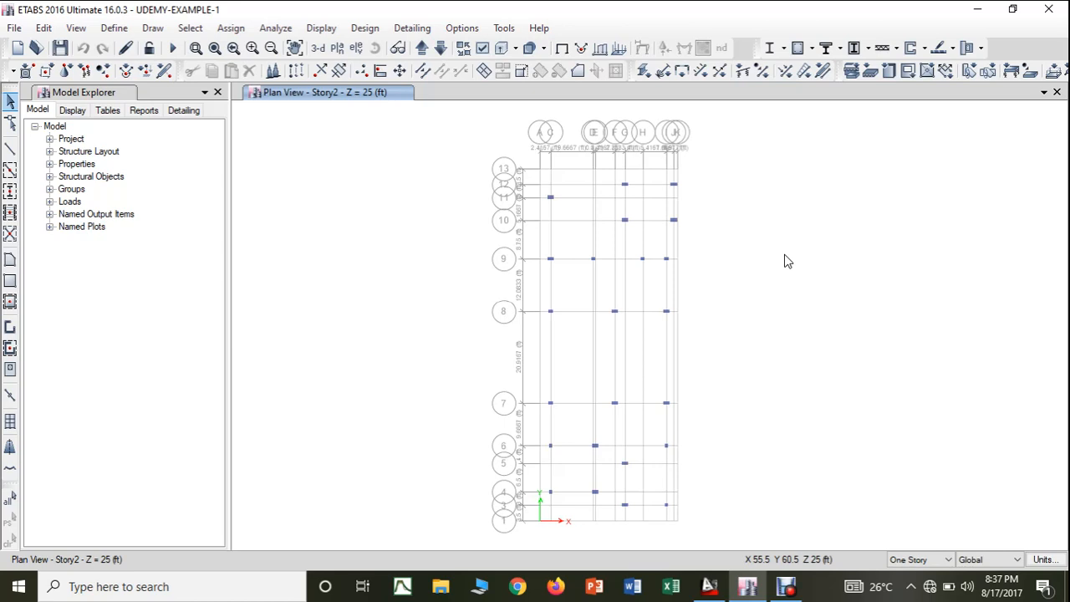
- Switch to AutoCAD and compare the plinth beam, first floor and ground floor framing layouts in the structural drawing
key(alt+Tab)
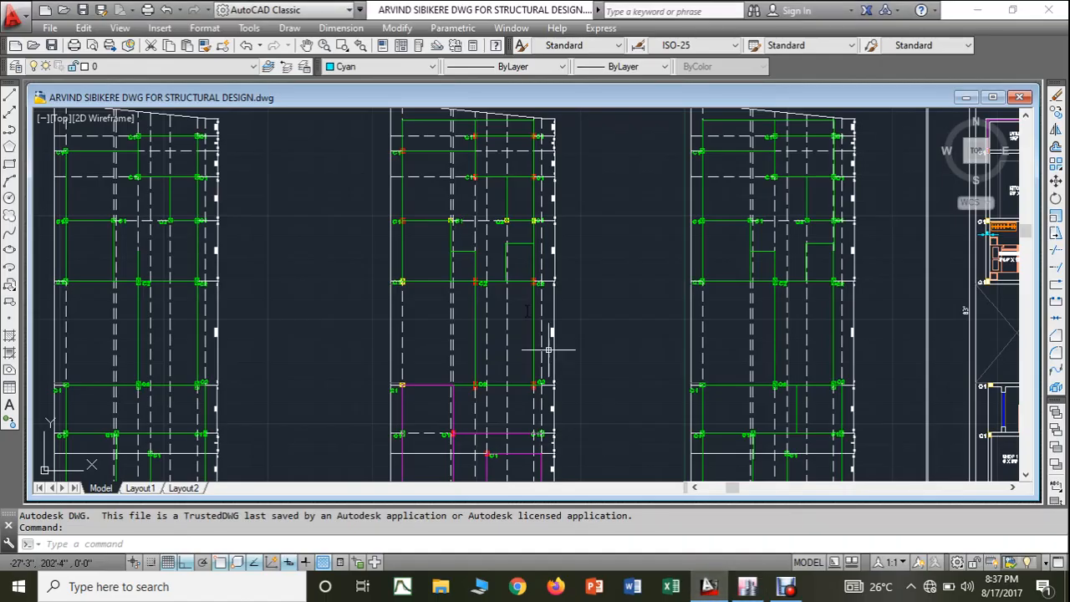
scroll(448, 254, down, 3)
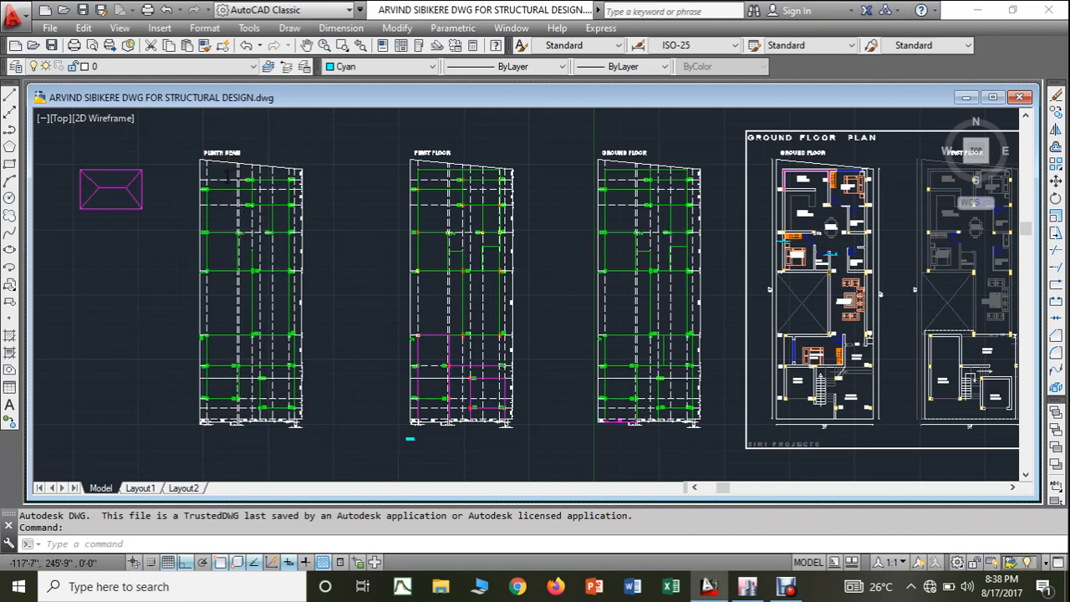
scroll(227, 175, up, 5)
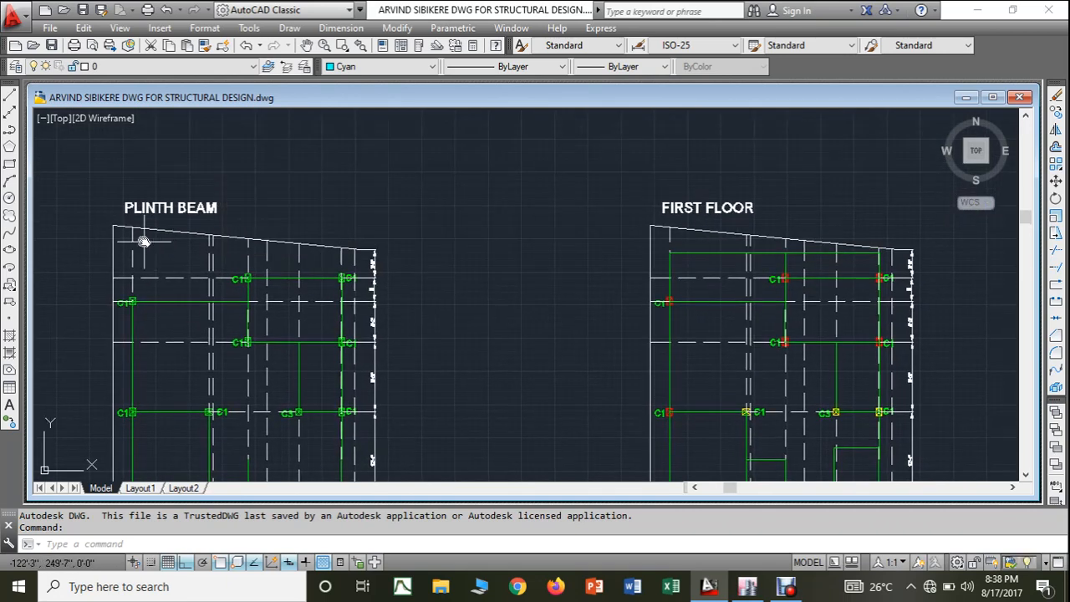
mouse_move(684, 223)
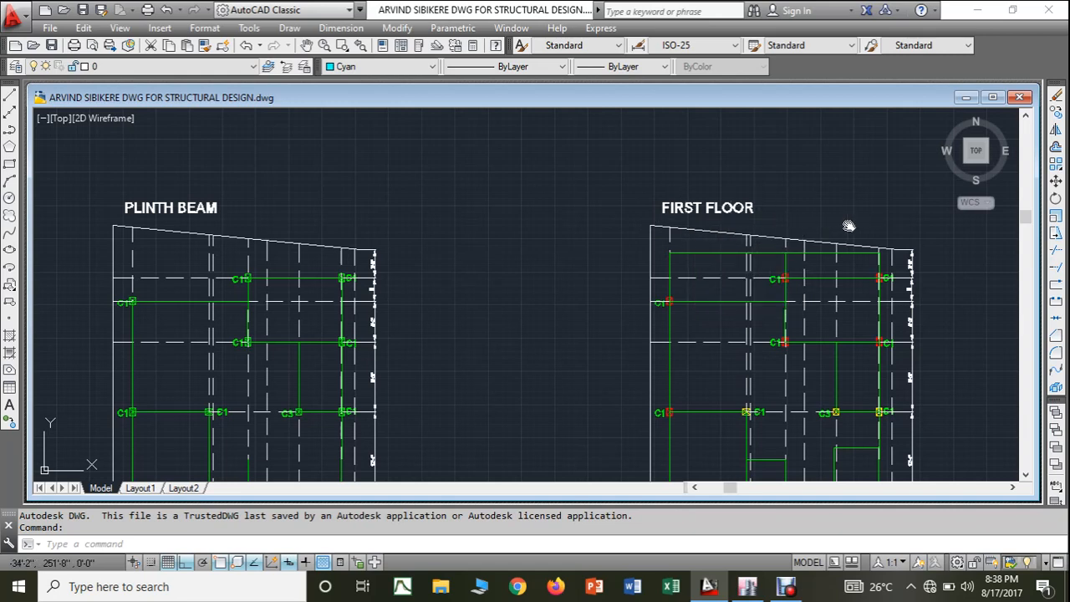
middle_drag(846, 226, 613, 201)
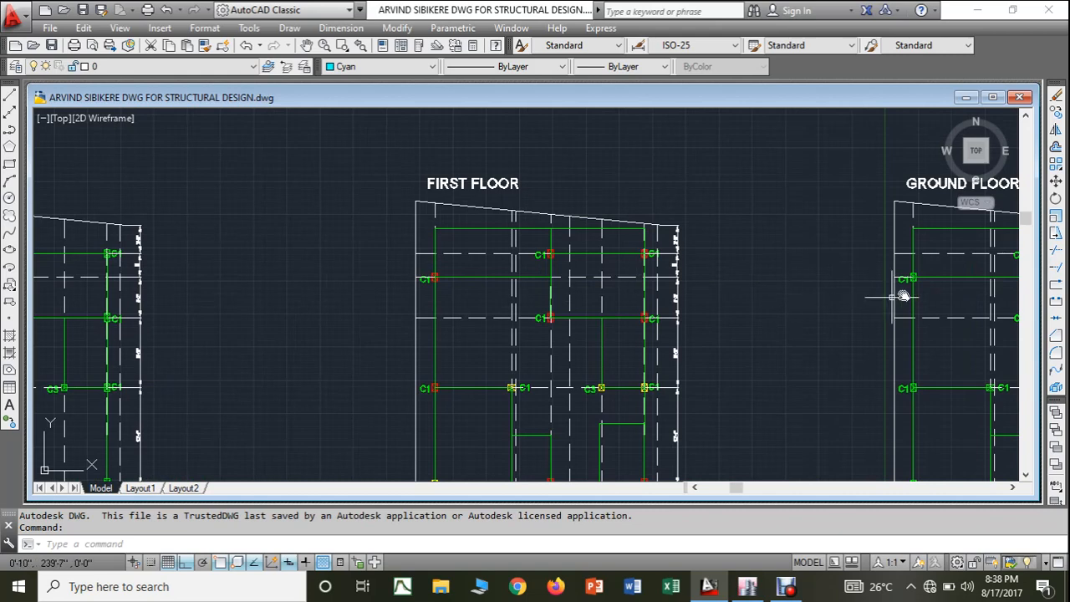
middle_drag(908, 292, 720, 295)
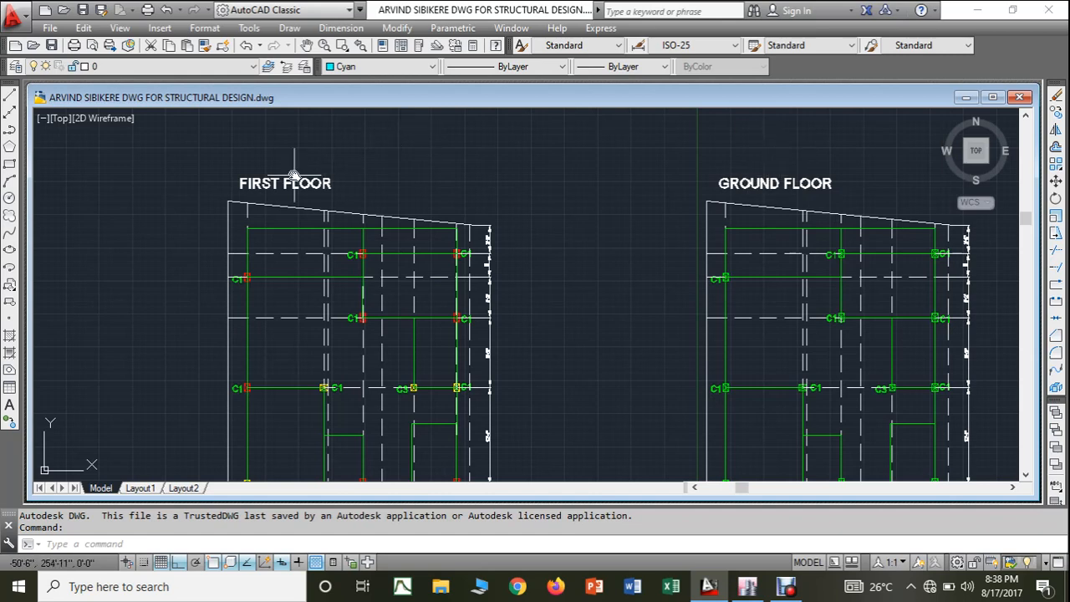
mouse_move(318, 234)
middle_down()
mouse_move(359, 210)
mouse_move(449, 229)
mouse_move(582, 215)
middle_up()
middle_drag(109, 224, 282, 221)
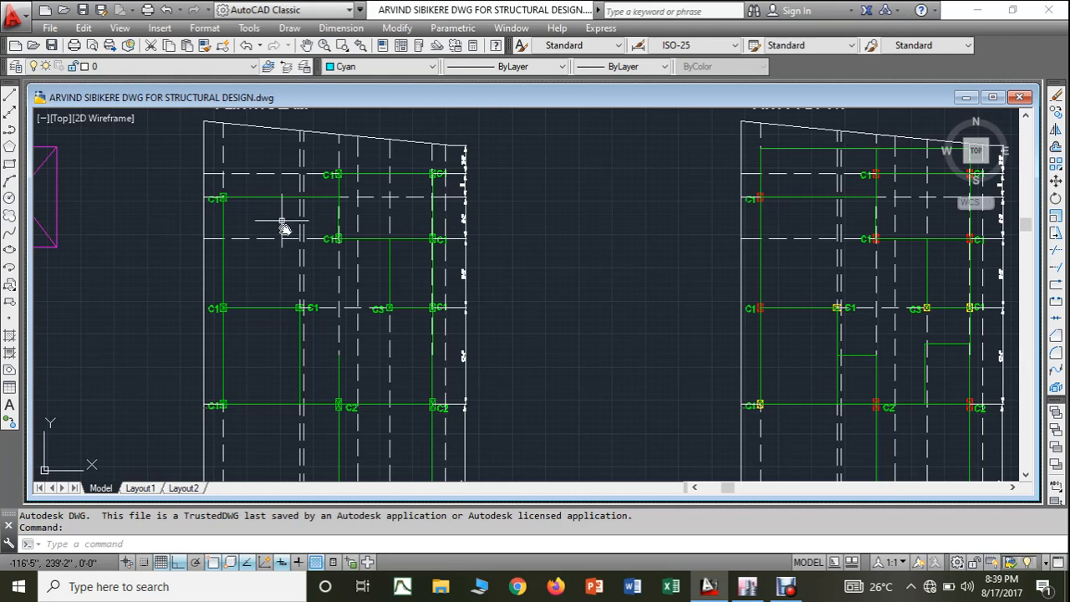
- Switch to ETABS, show the model in the default 3D view and examine its columns from several angles
click(759, 590)
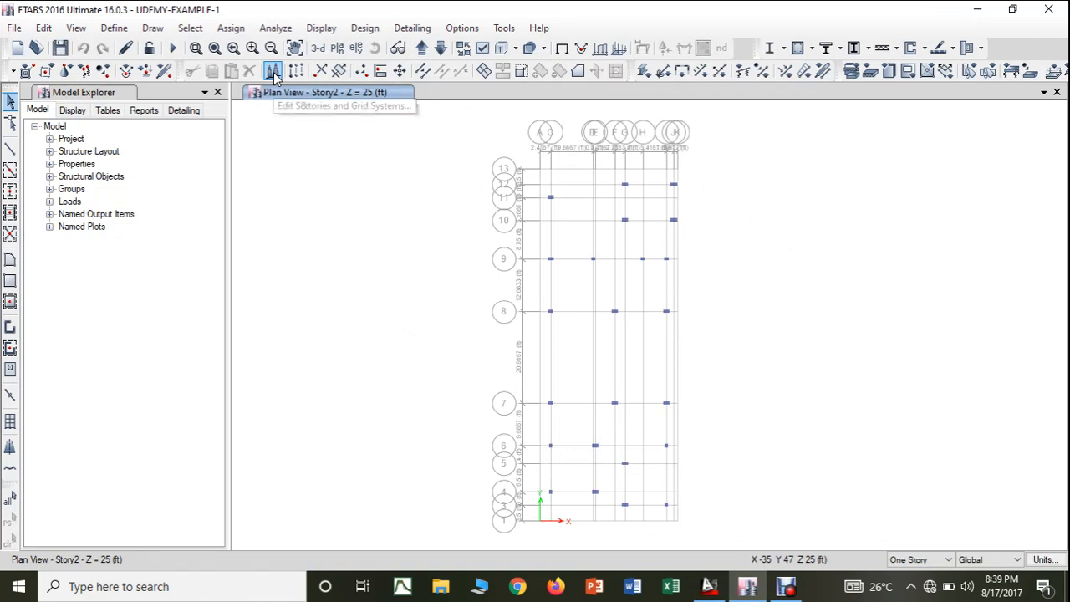
click(318, 49)
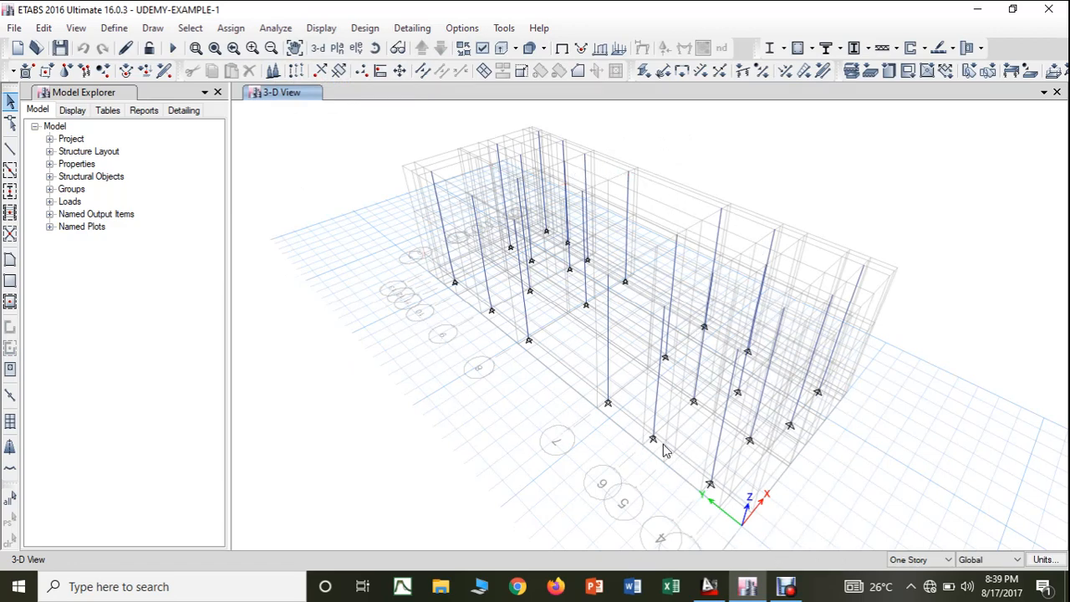
click(376, 47)
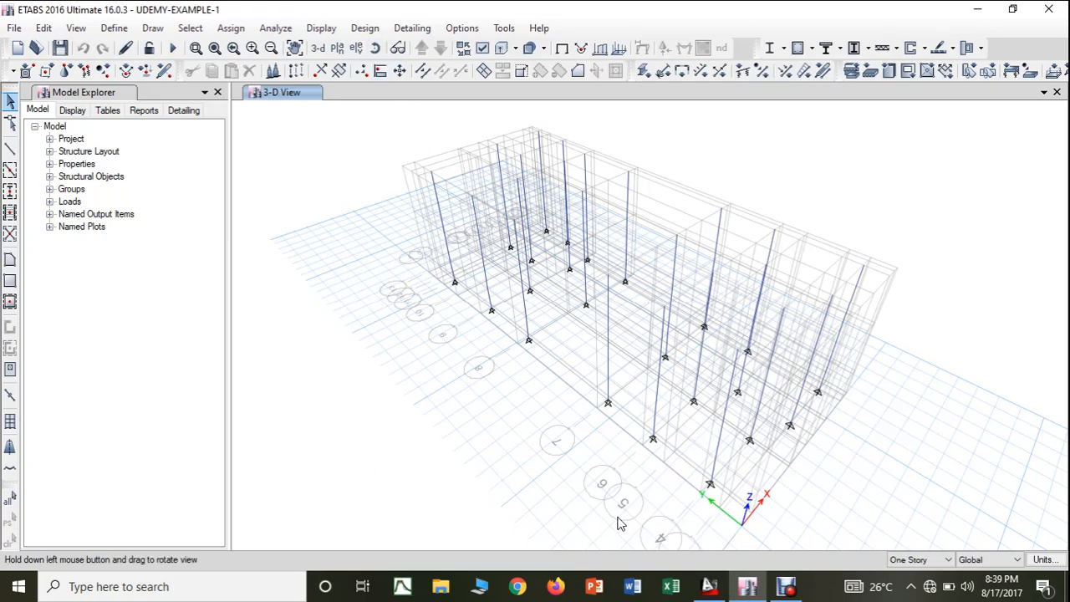
drag(616, 519, 880, 462)
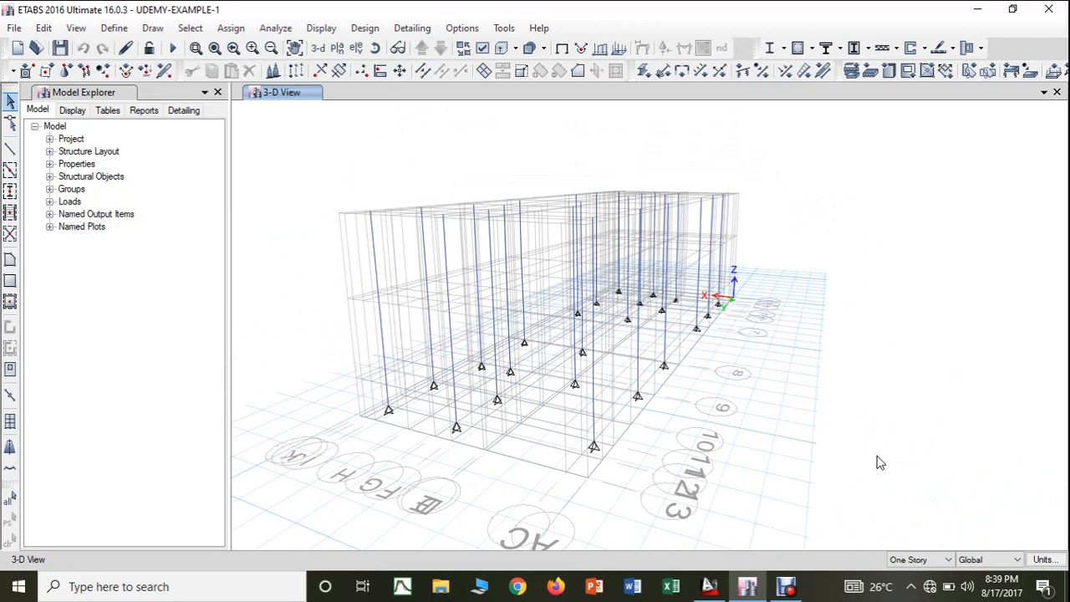
click(375, 48)
drag(361, 142, 717, 192)
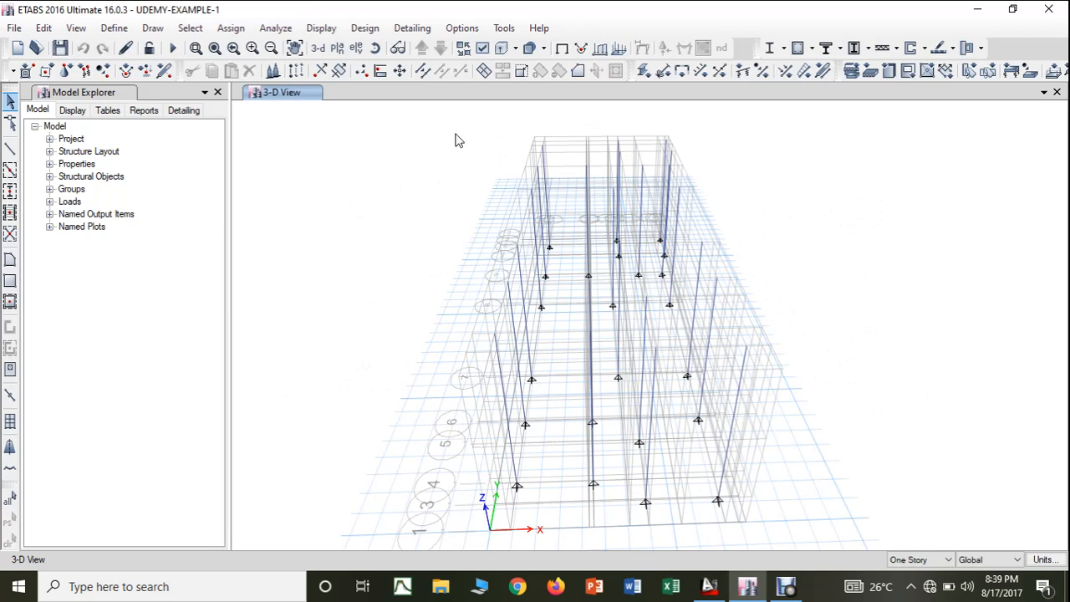
click(318, 48)
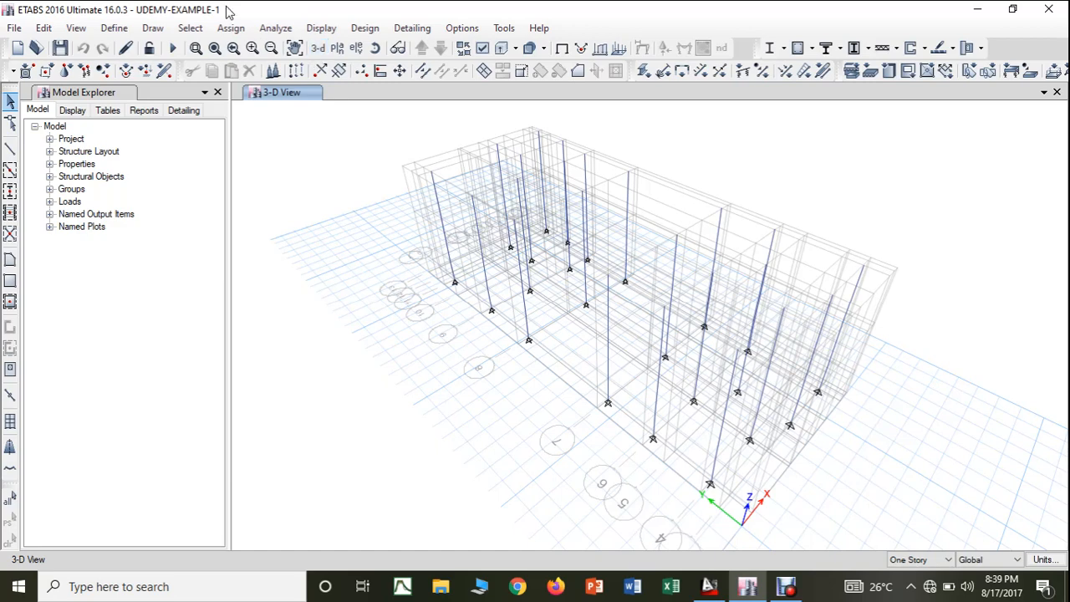
- Turn on the extruded view to display the columns as solid members in the 3D model
click(502, 50)
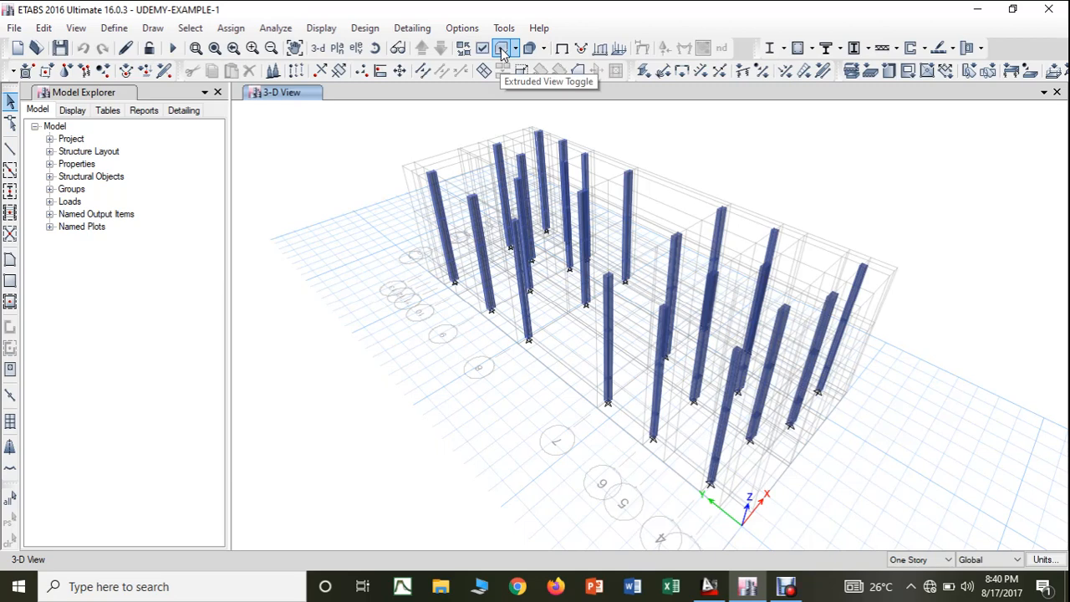
click(501, 48)
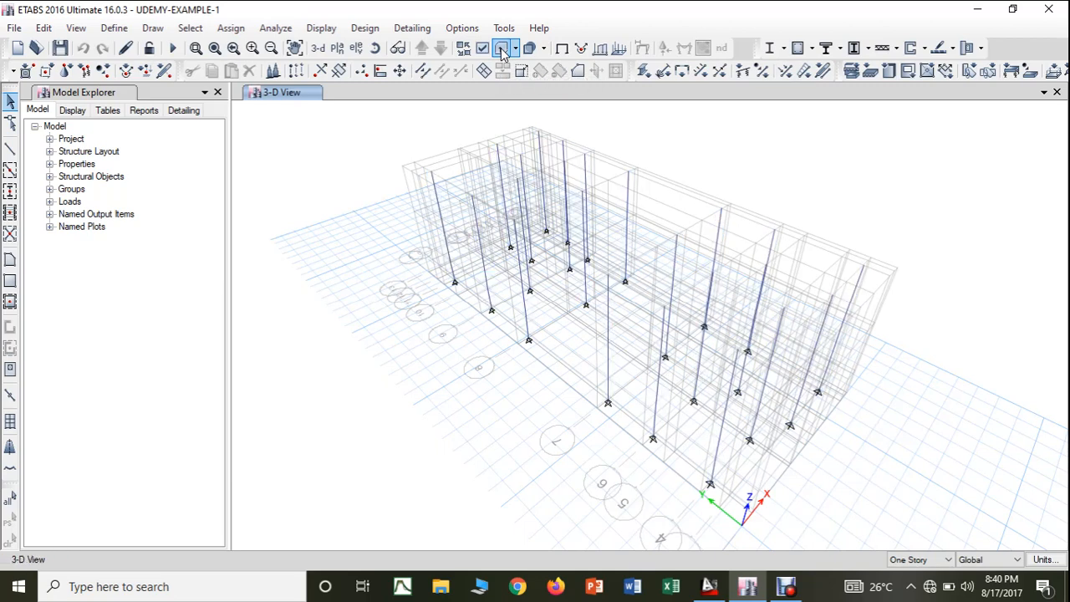
click(501, 48)
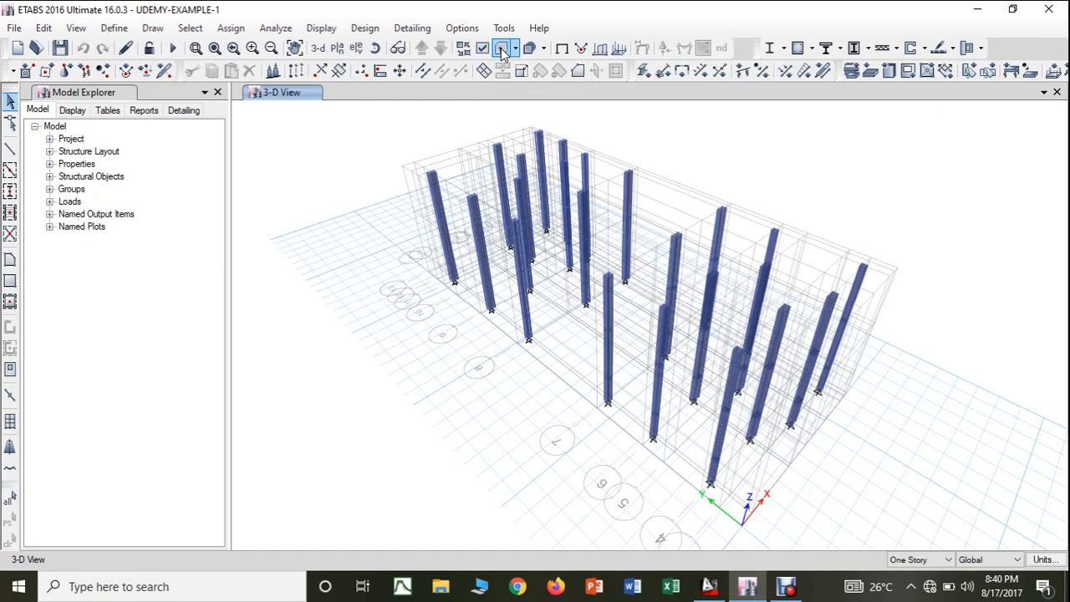
click(501, 48)
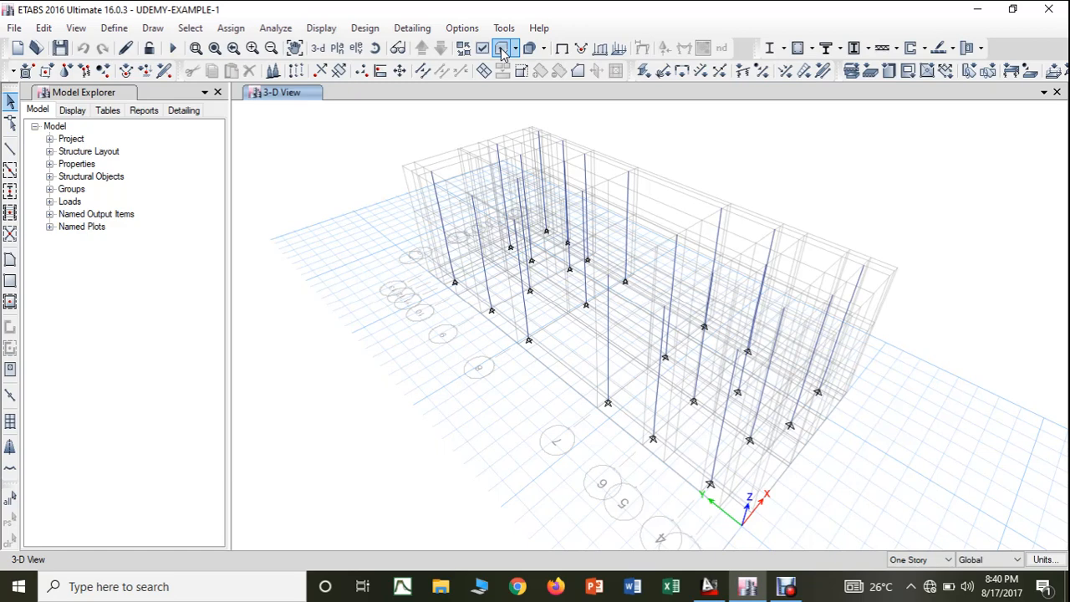
click(501, 47)
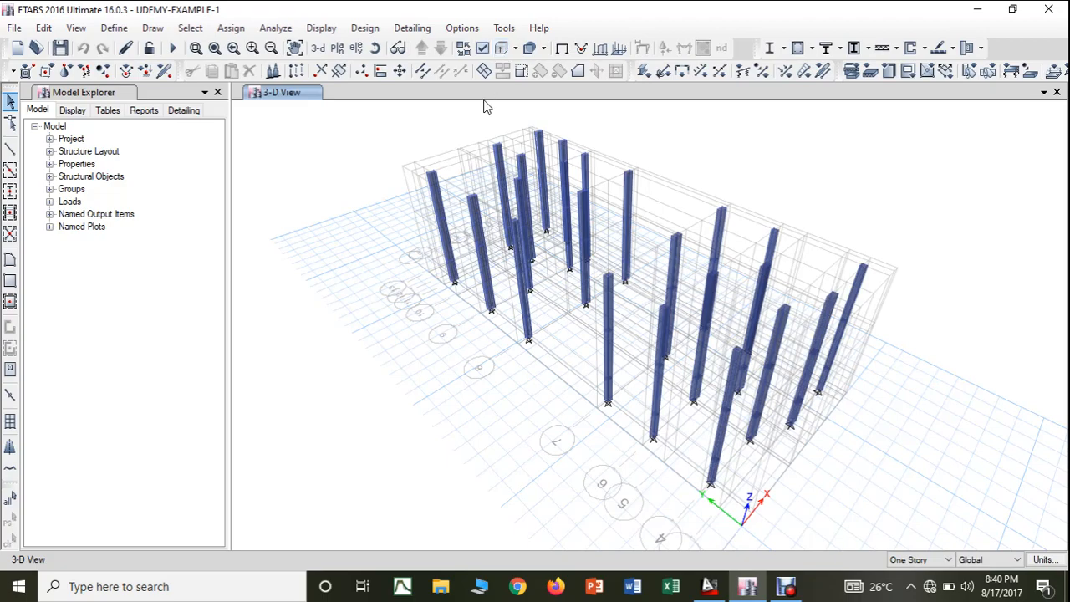
- Examine the extruded columns up close from another angle
scroll(465, 231, up, 6)
scroll(465, 252, down, 5)
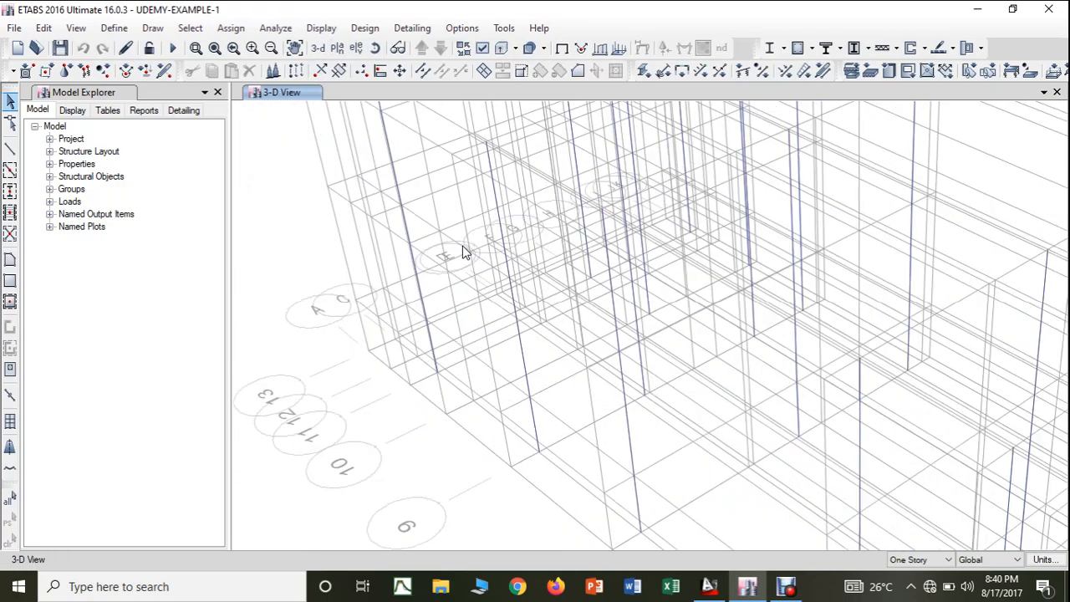
click(375, 48)
drag(383, 255, 605, 239)
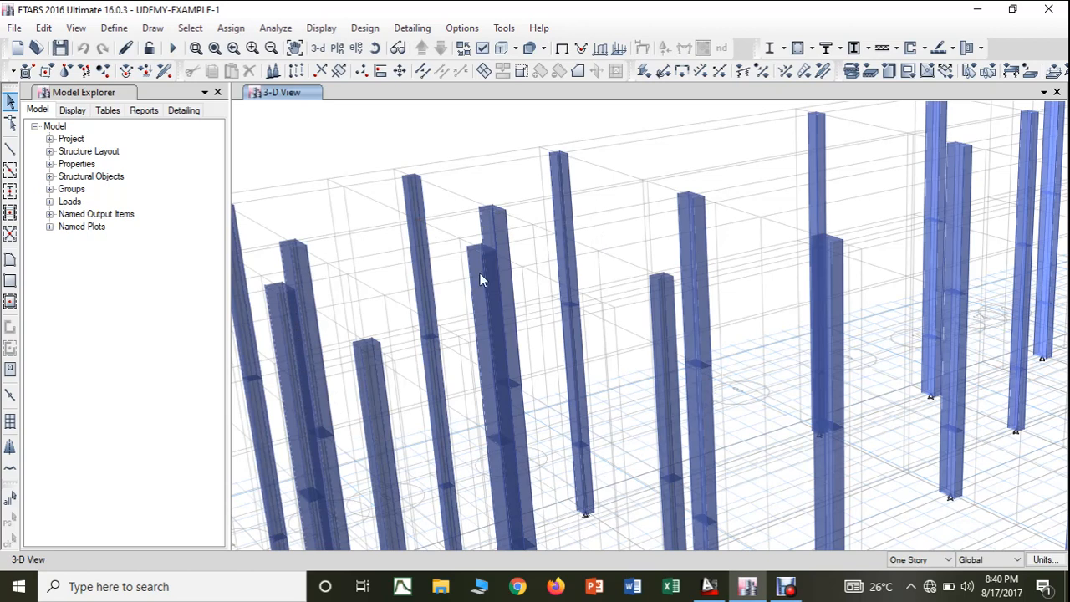
- Open the frame section properties and review the section data of COLUMN 1-9"*9" without changing it
click(124, 29)
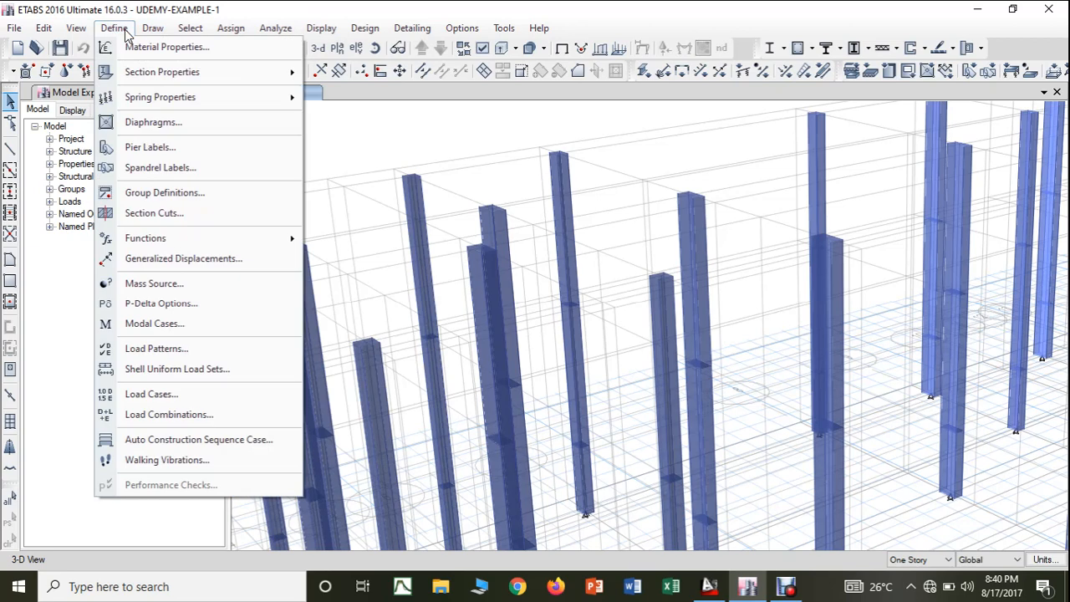
mouse_move(163, 74)
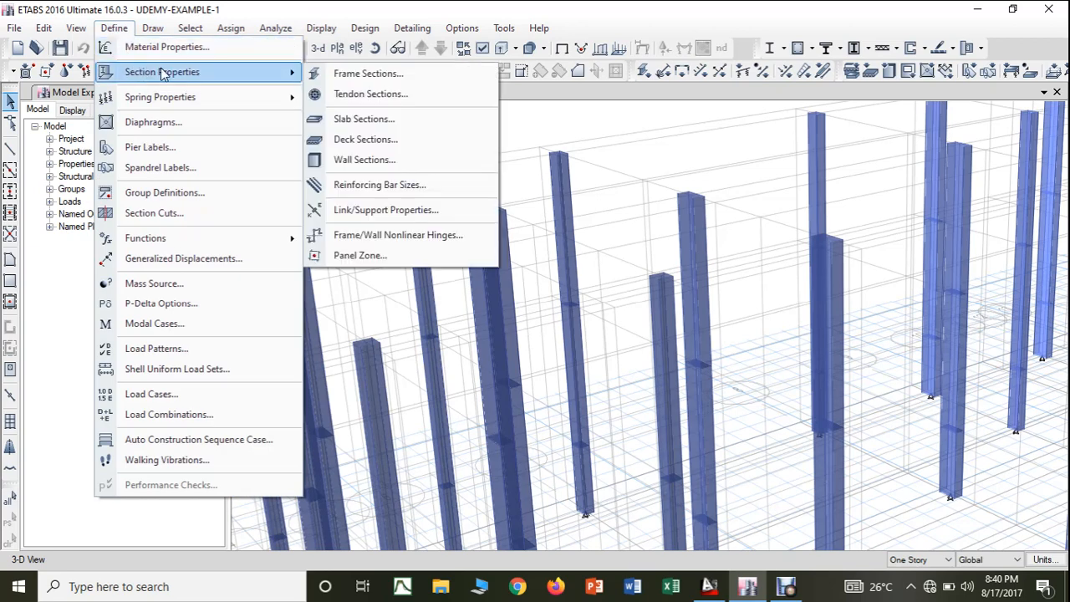
click(367, 71)
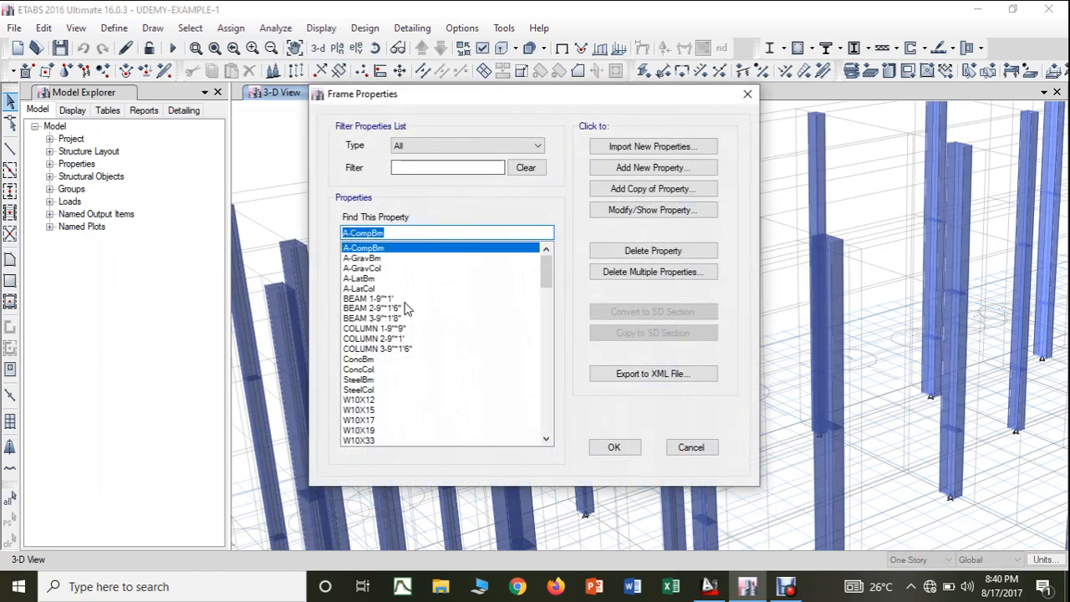
click(395, 328)
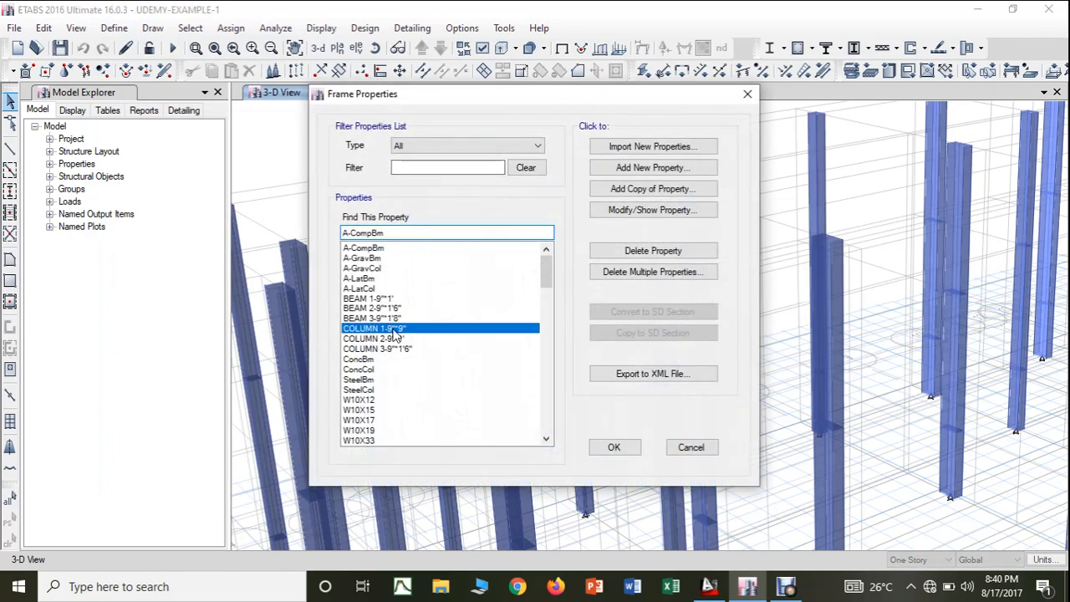
click(640, 214)
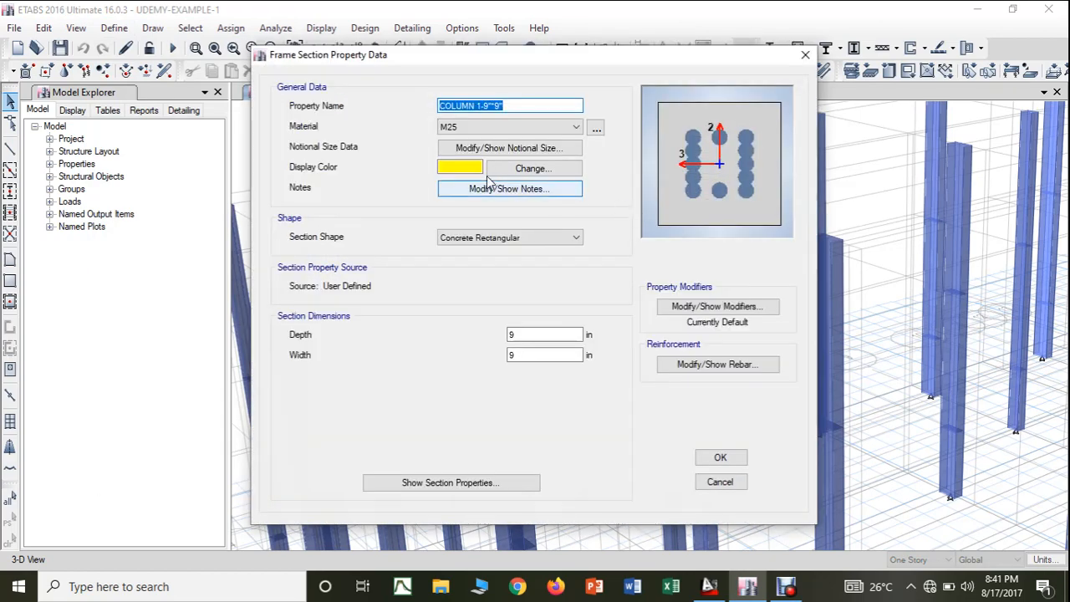
click(805, 61)
- Review the section data of COLUMN 2-9"*1' and COLUMN 3-9"*1'6", then return to the default 3D view
click(399, 339)
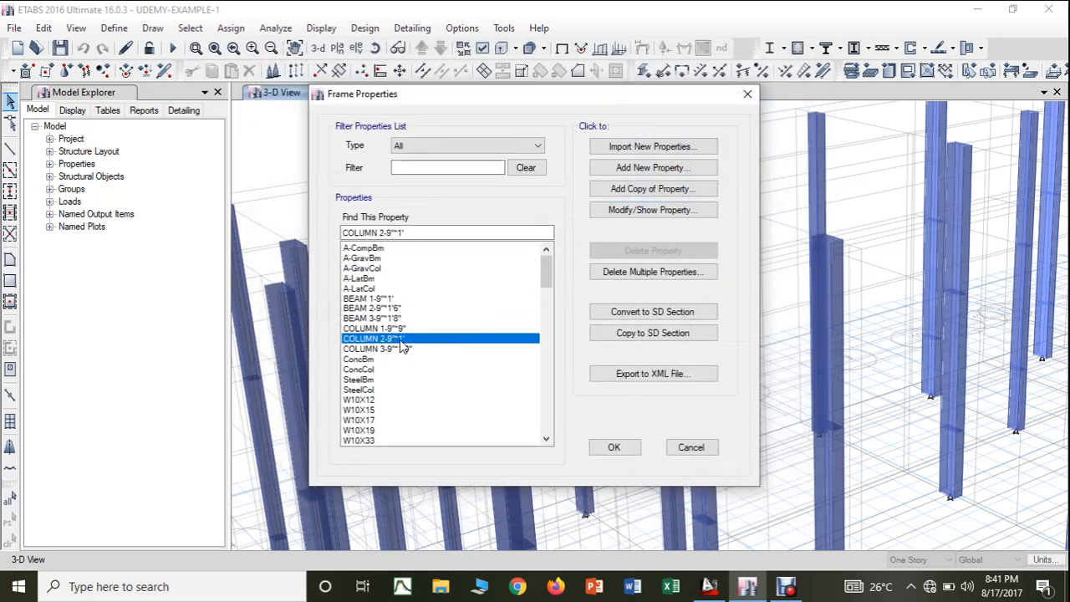
click(647, 214)
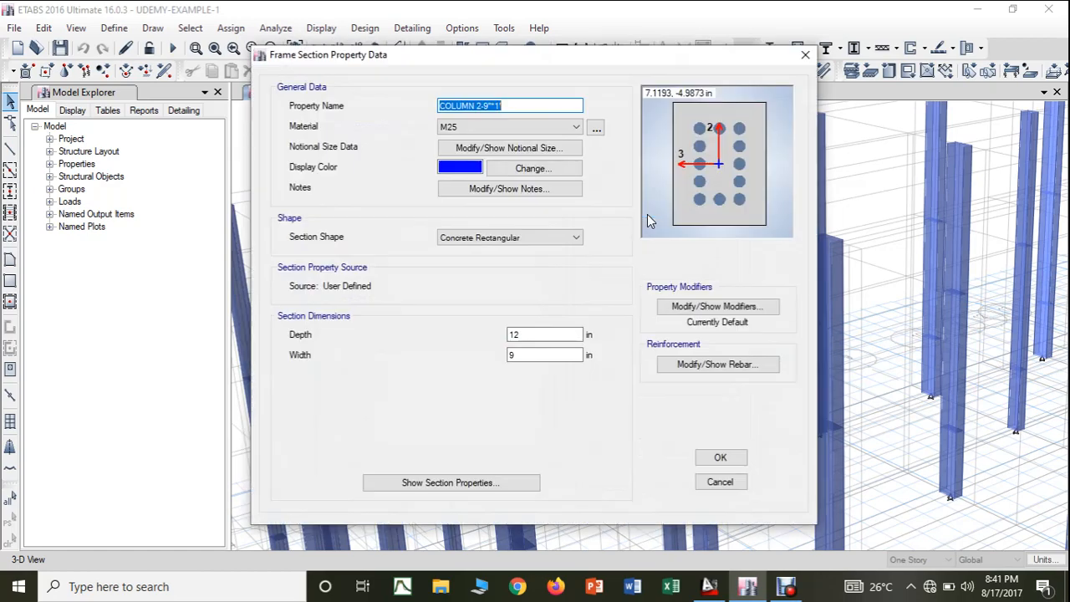
click(805, 54)
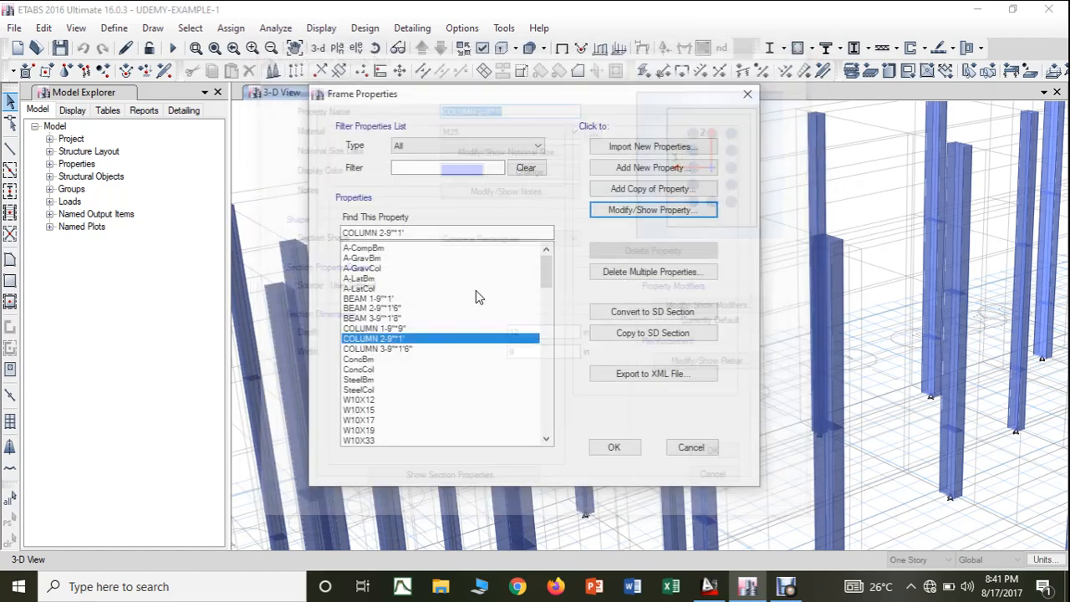
click(390, 349)
click(633, 210)
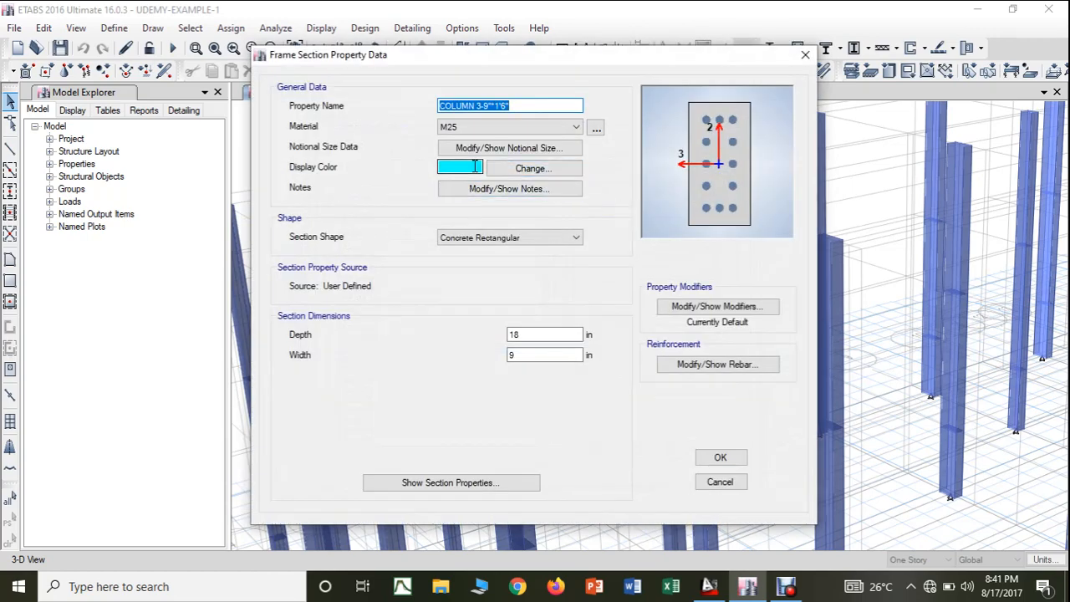
click(805, 55)
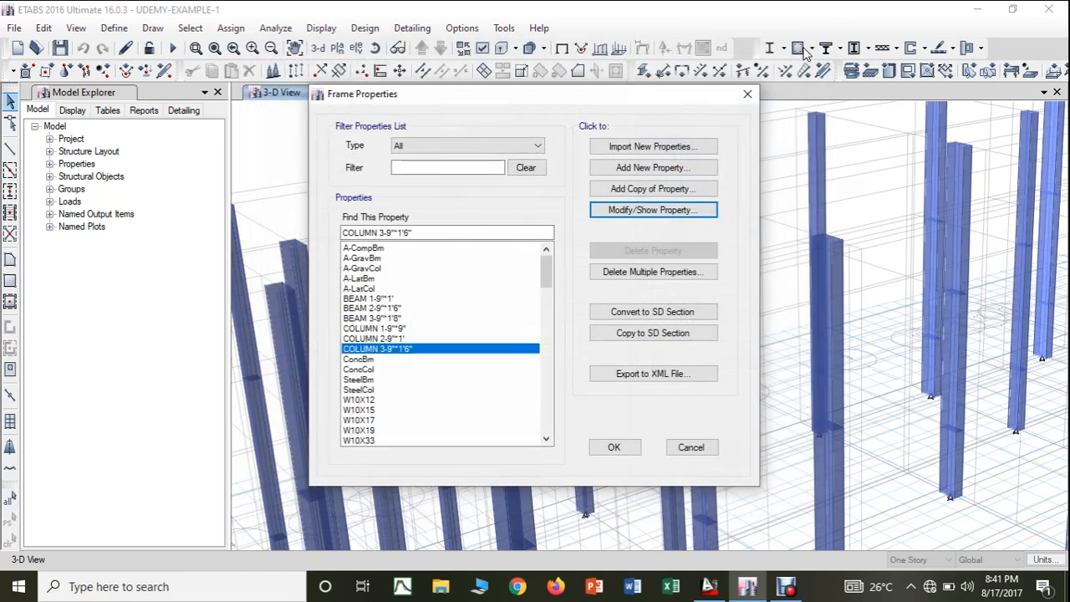
click(756, 92)
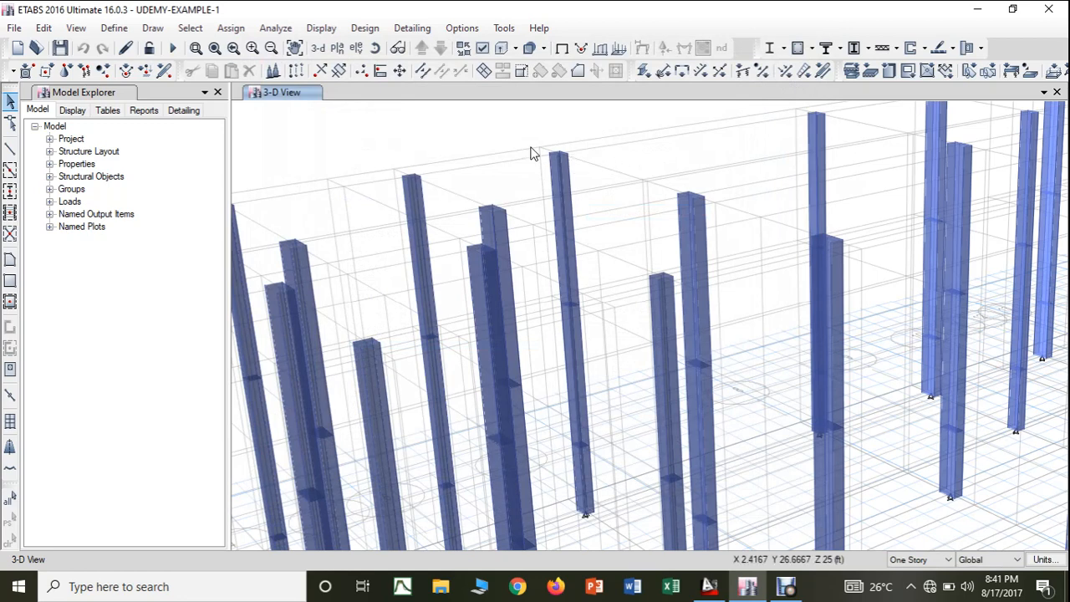
click(317, 49)
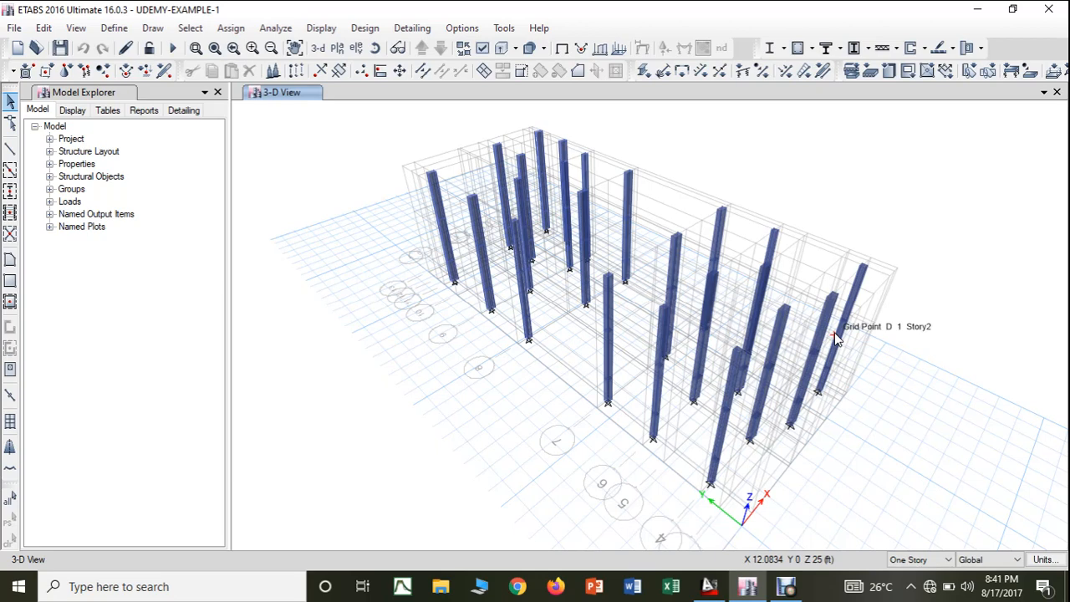
- Open the material definitions and review the property data of the M25 concrete without changing it
click(113, 28)
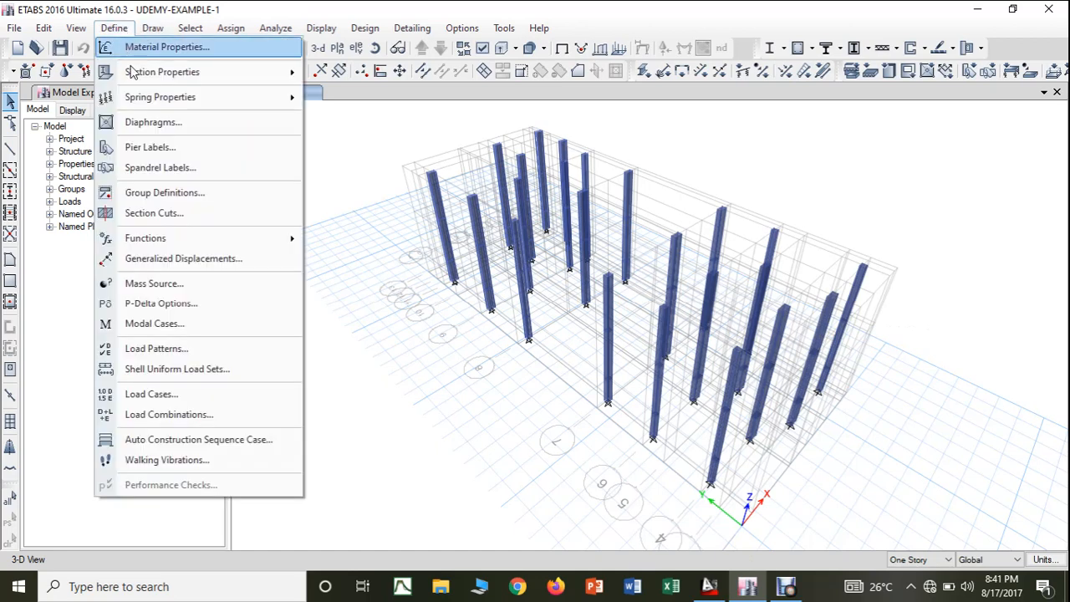
mouse_move(164, 73)
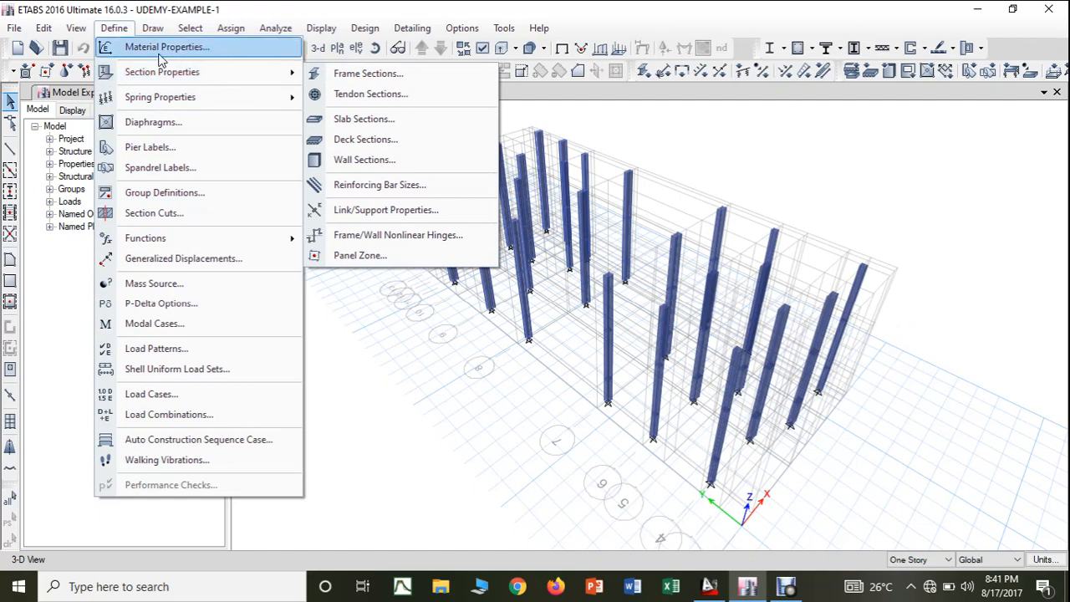
click(163, 48)
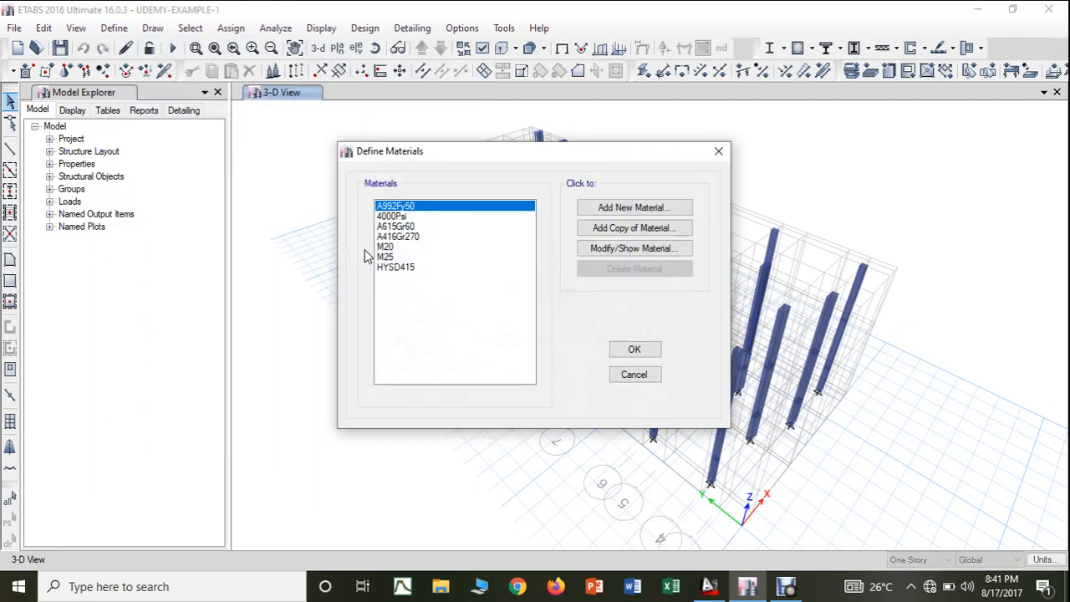
click(383, 256)
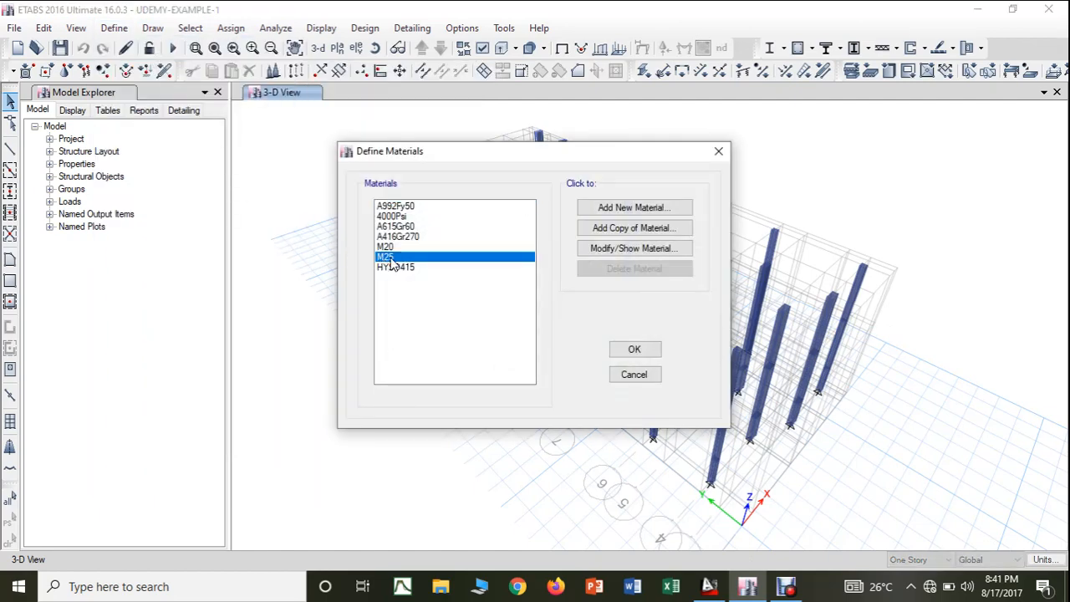
click(609, 251)
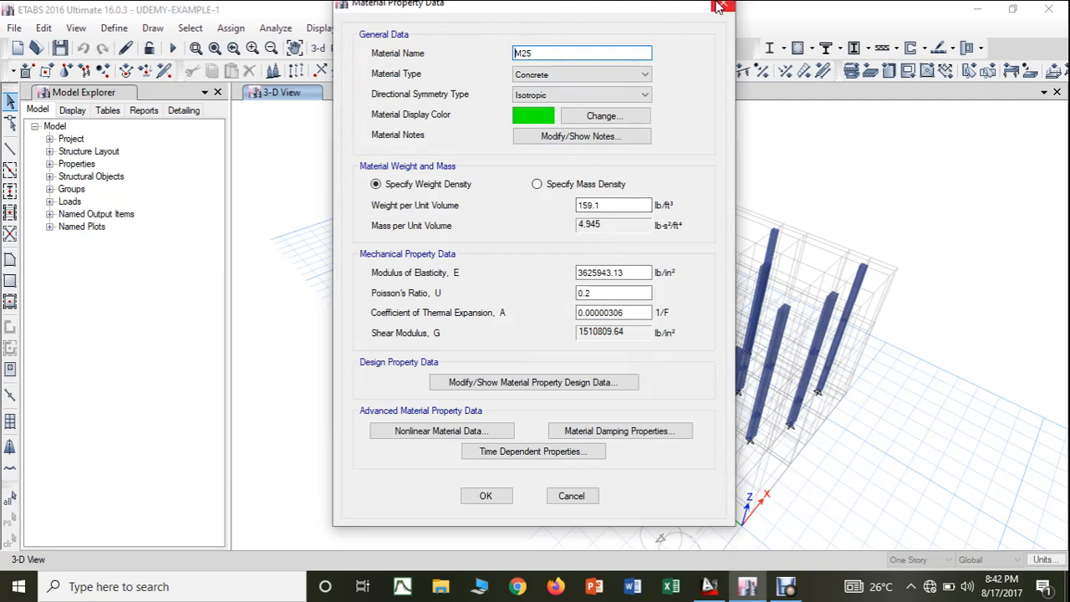
click(719, 6)
click(712, 158)
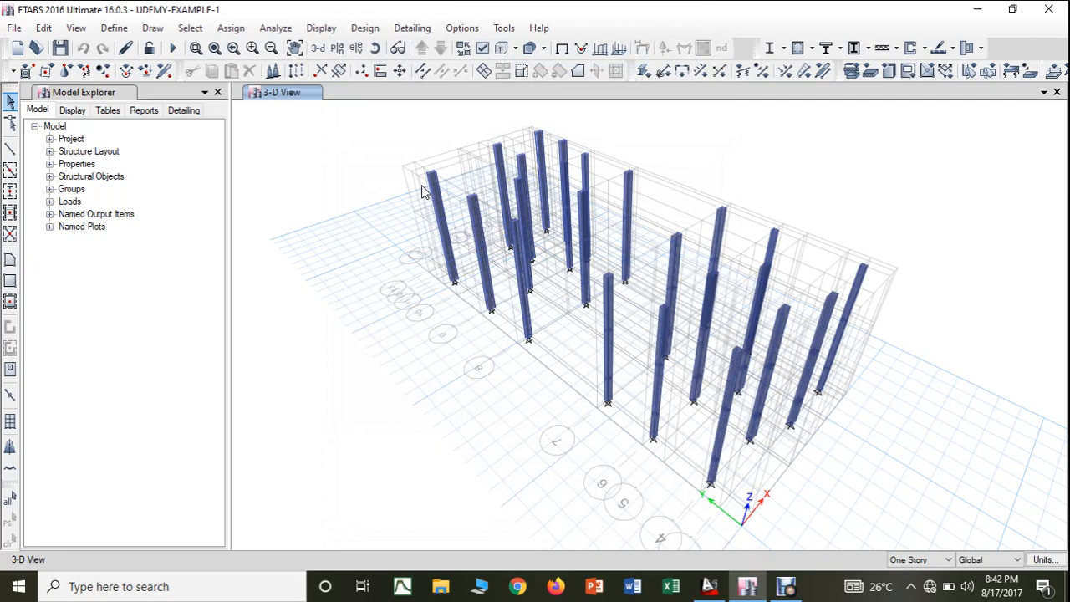
click(323, 31)
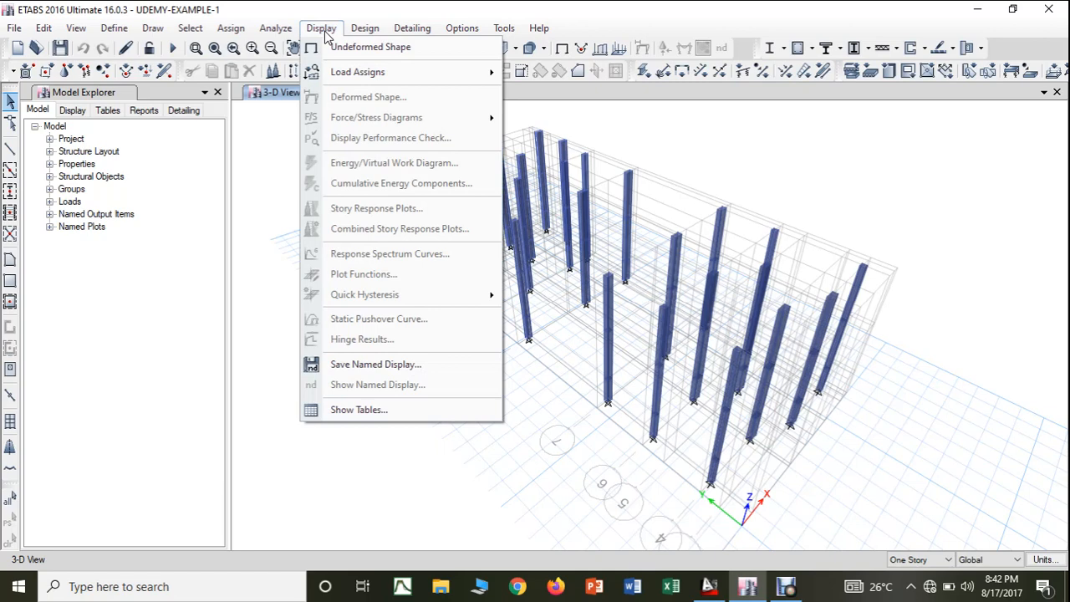
click(270, 141)
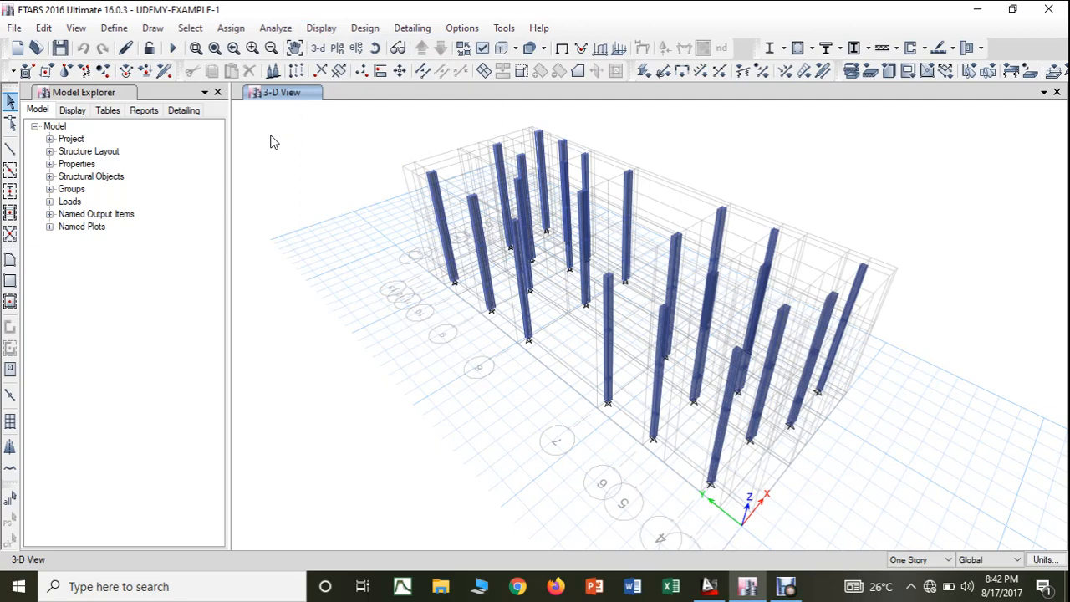
click(75, 28)
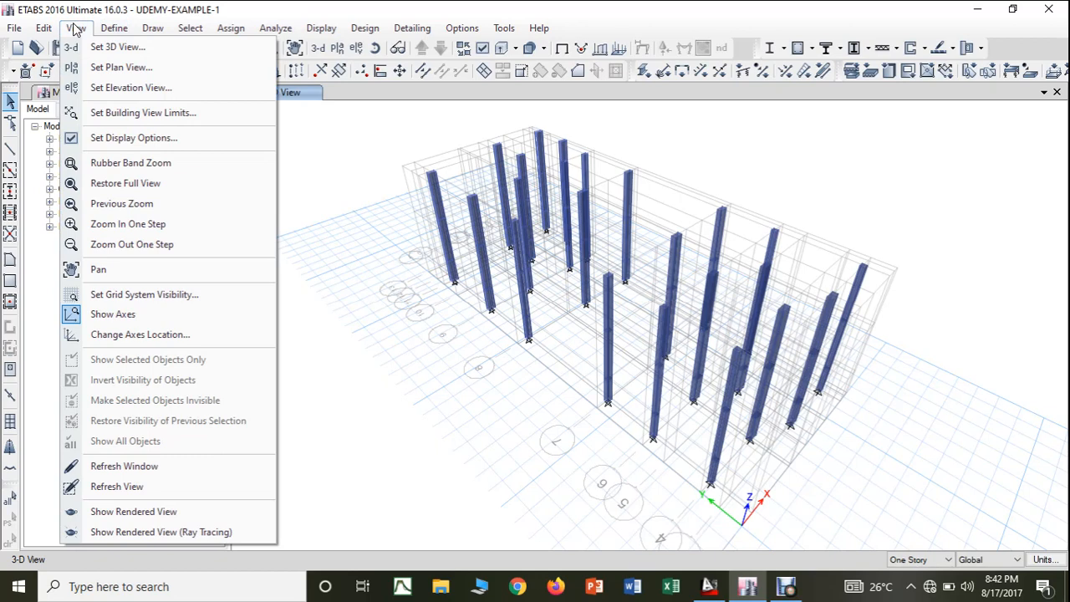
click(76, 29)
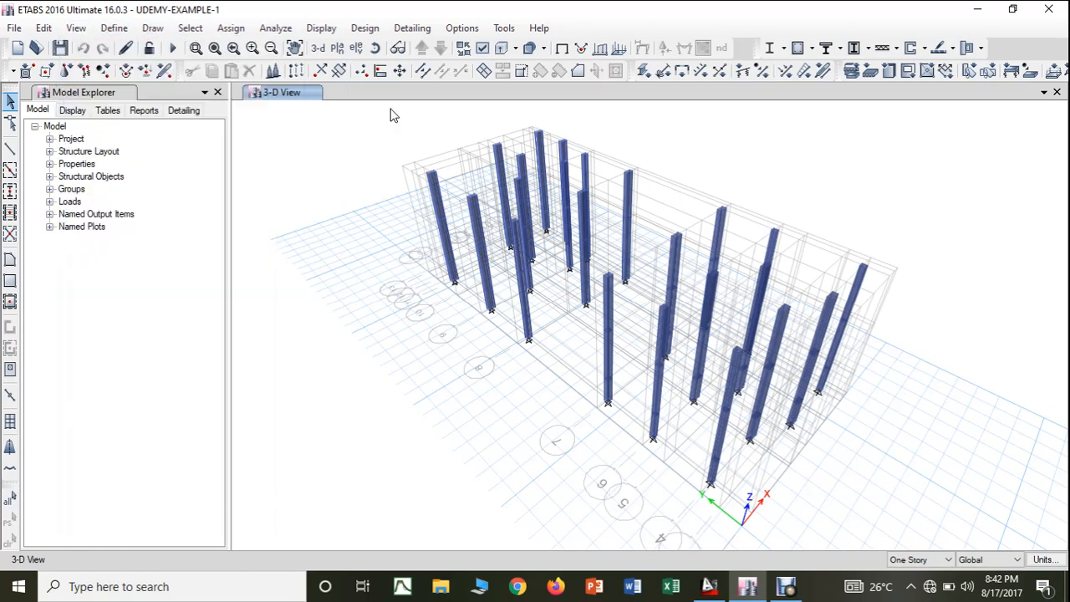
click(503, 50)
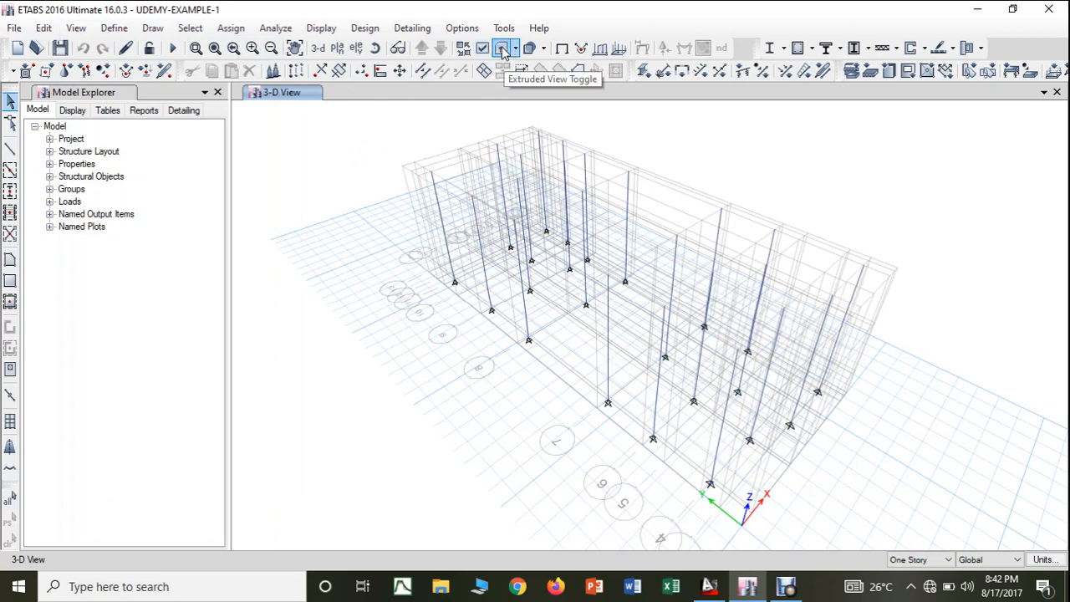
click(500, 49)
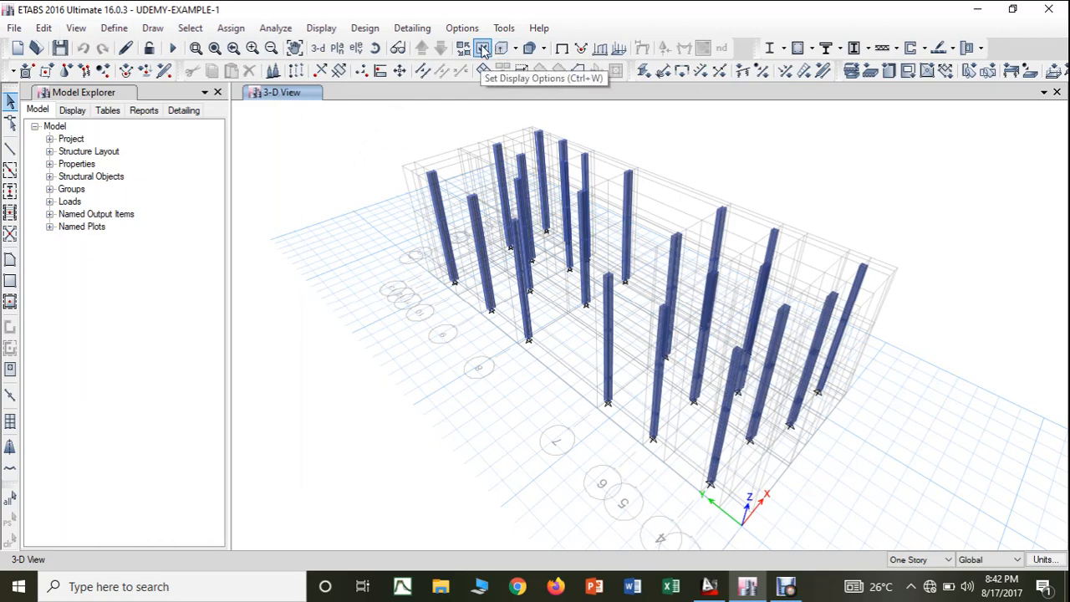
- Set the view options to color objects by Section Properties and apply the setting to all windows
click(483, 49)
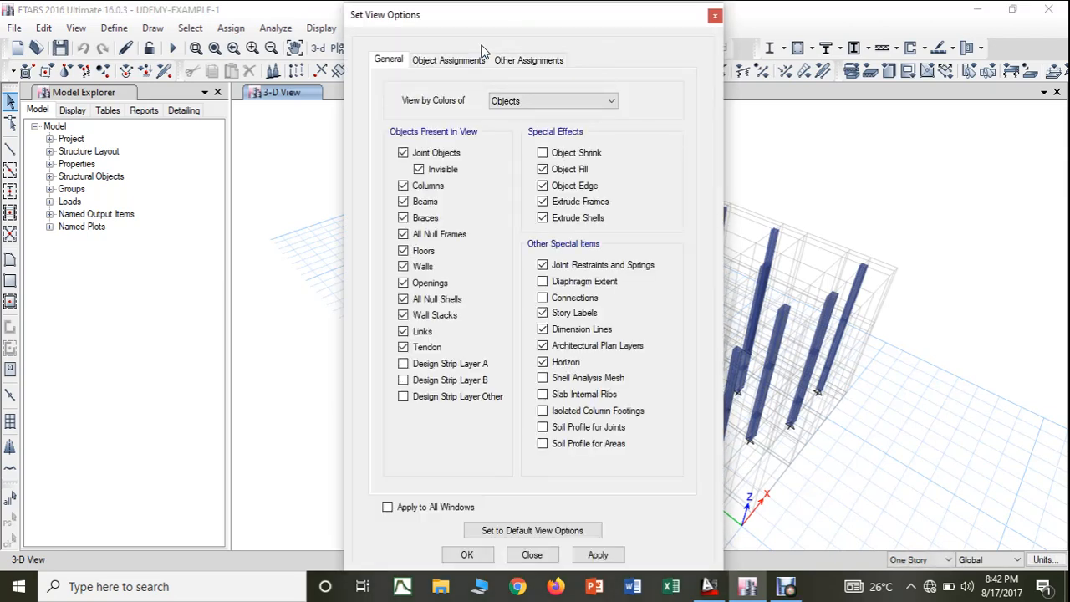
click(503, 102)
click(562, 102)
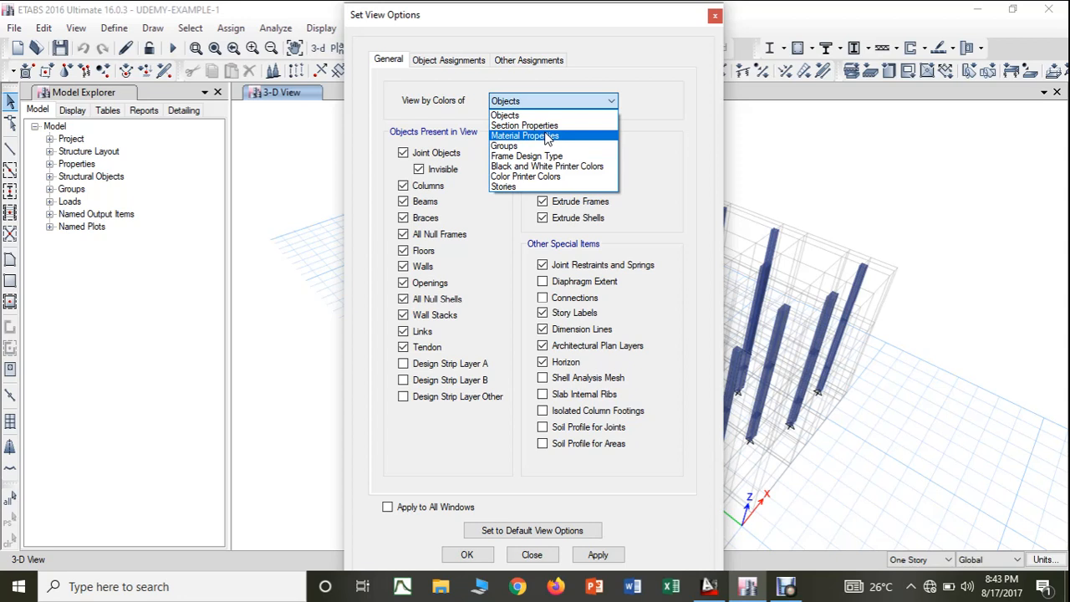
click(529, 127)
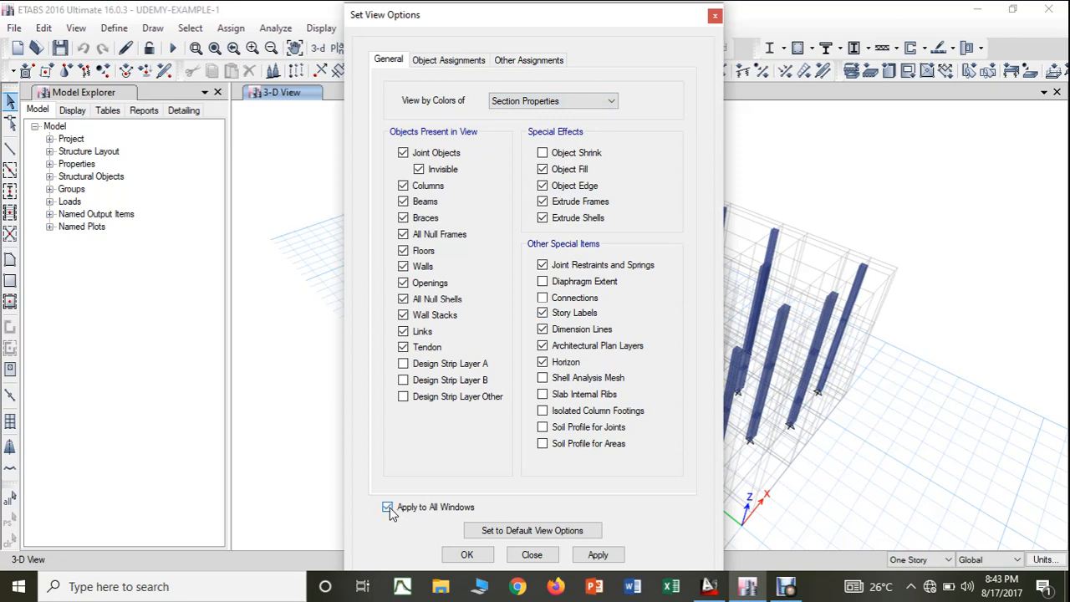
click(598, 554)
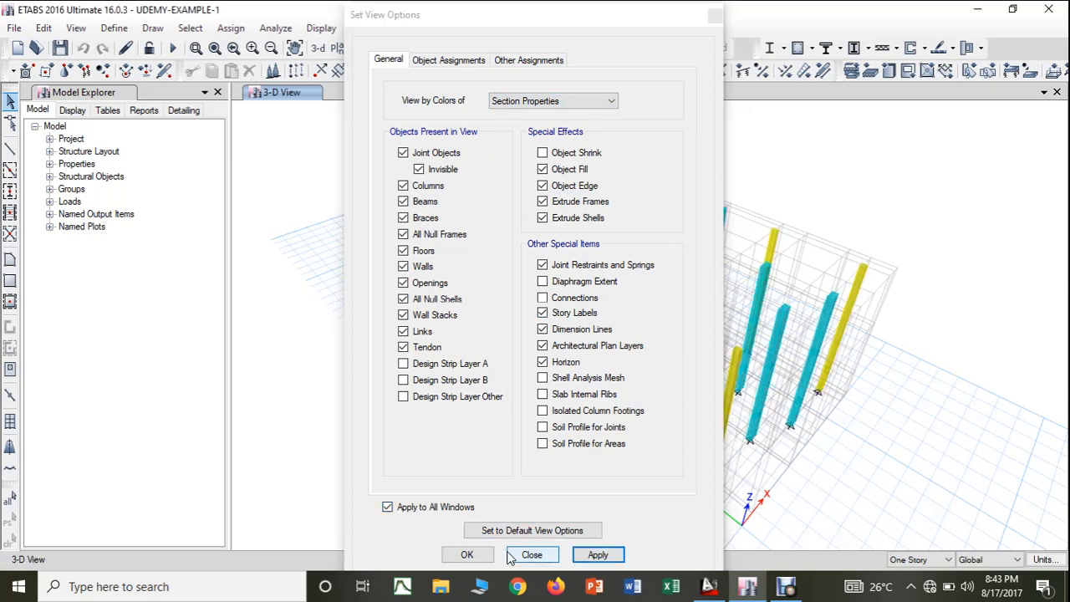
click(467, 554)
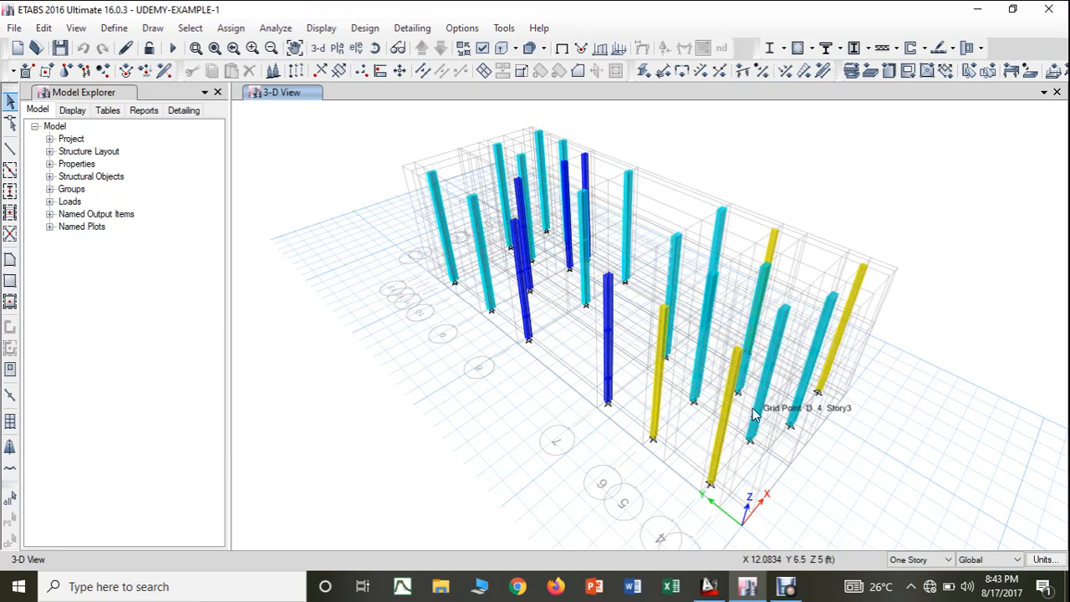
click(483, 50)
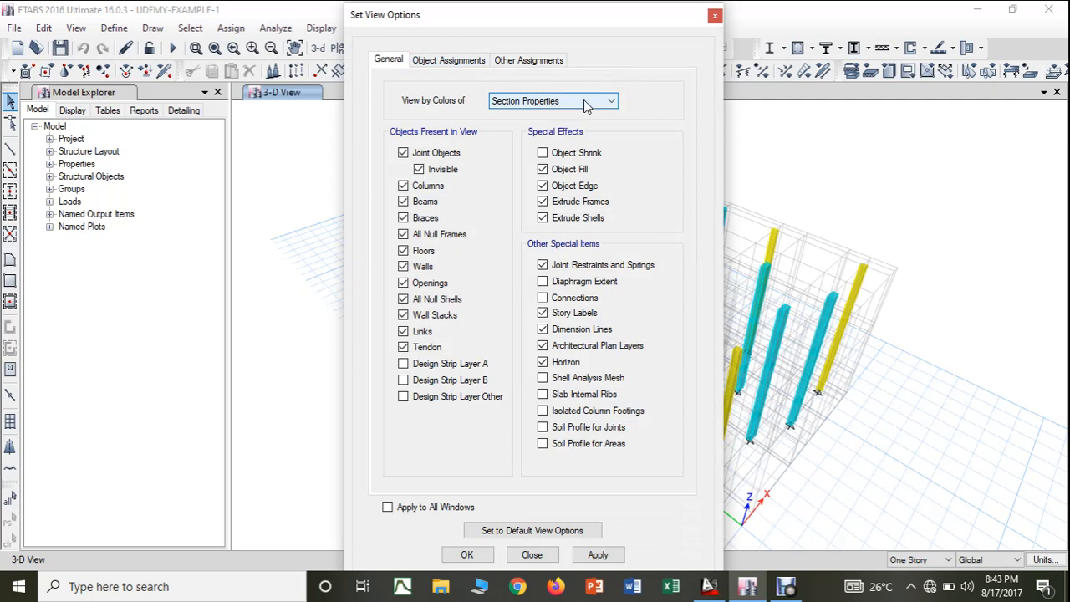
click(588, 103)
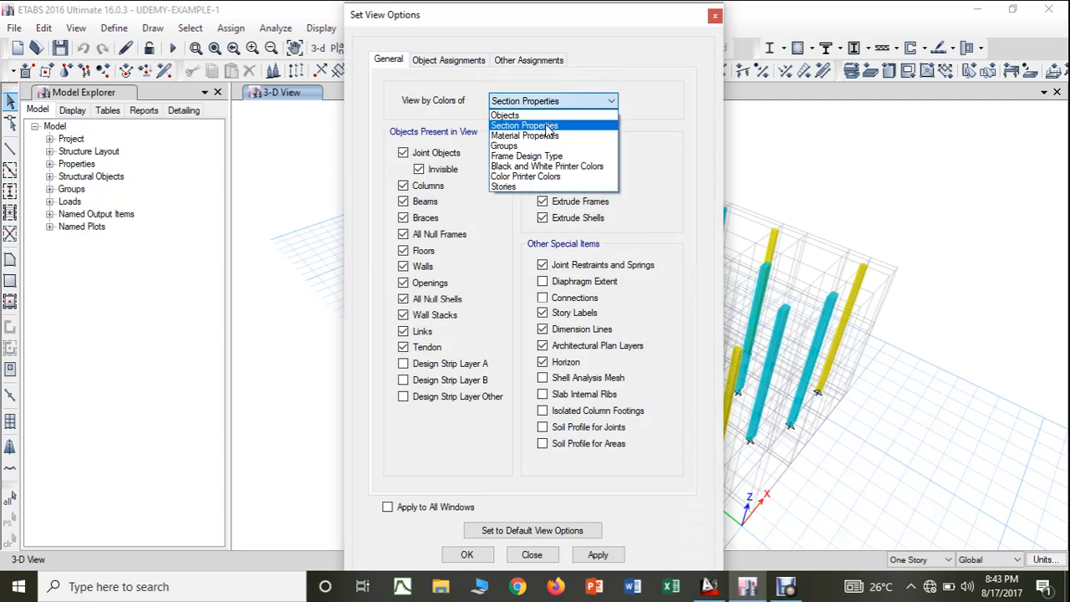
click(717, 17)
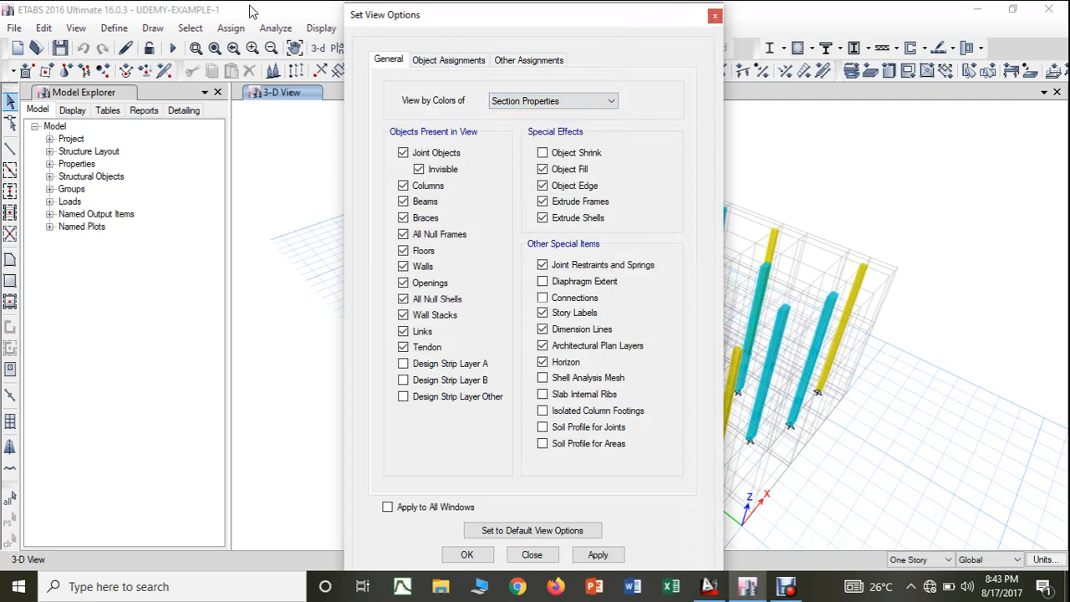
click(717, 18)
- Check the display color in the M25 material's property data, leaving the material definitions unchanged
click(114, 28)
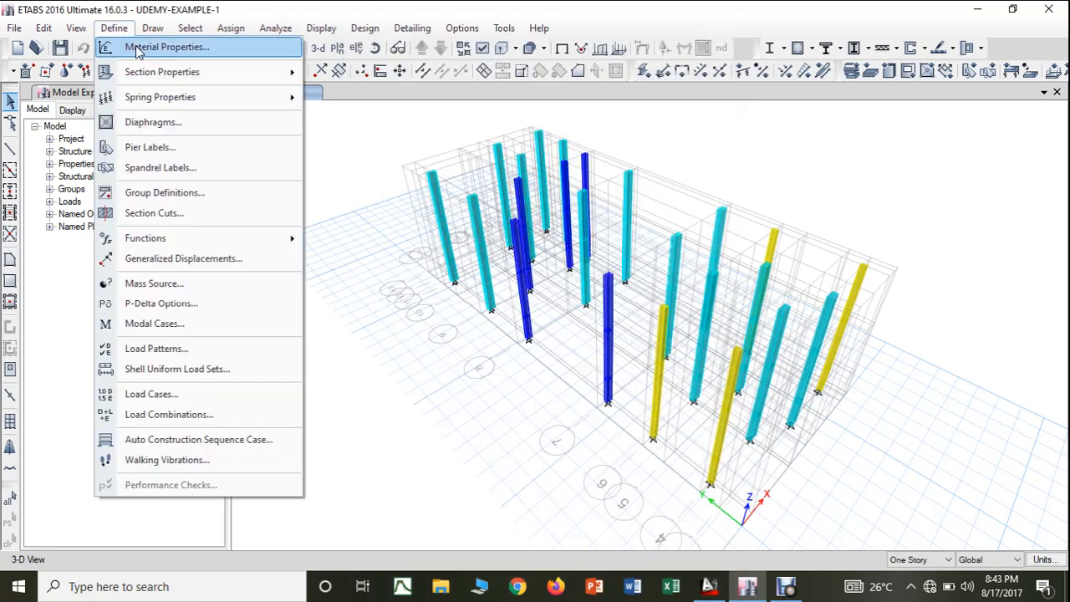
click(138, 48)
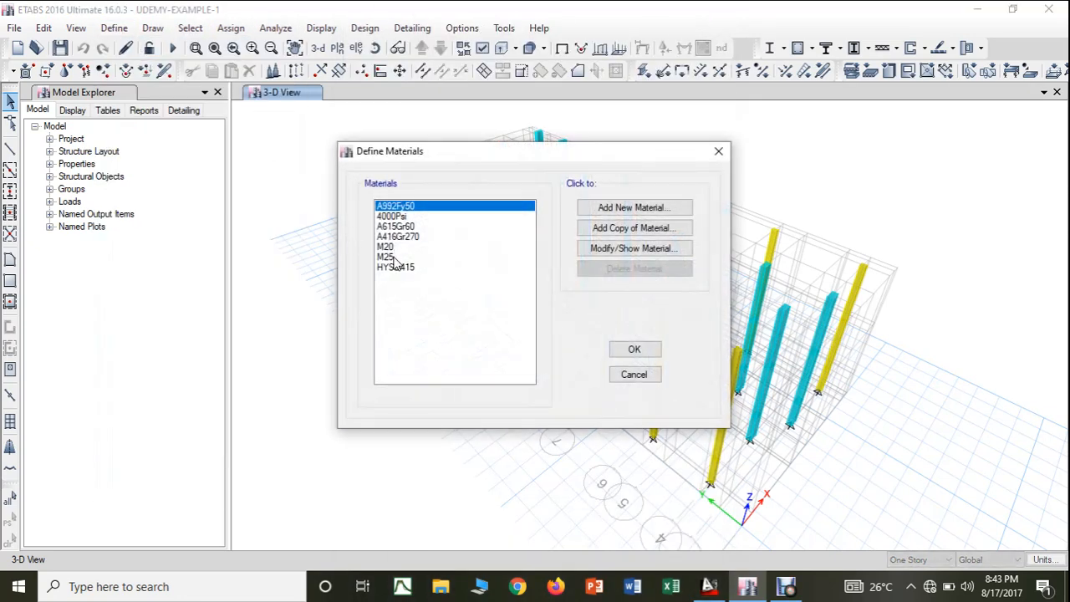
click(391, 258)
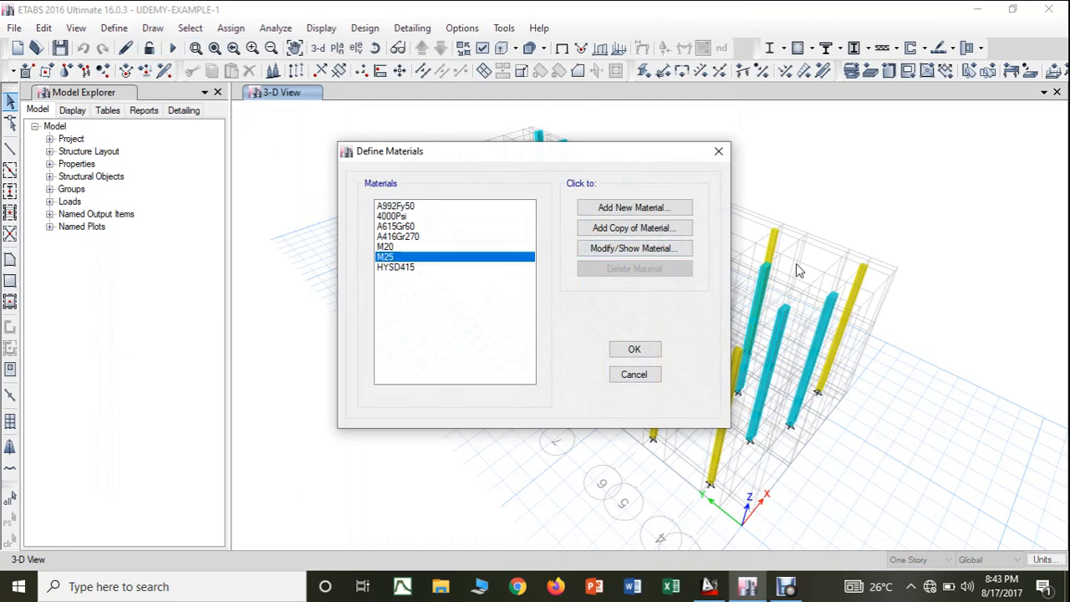
click(623, 249)
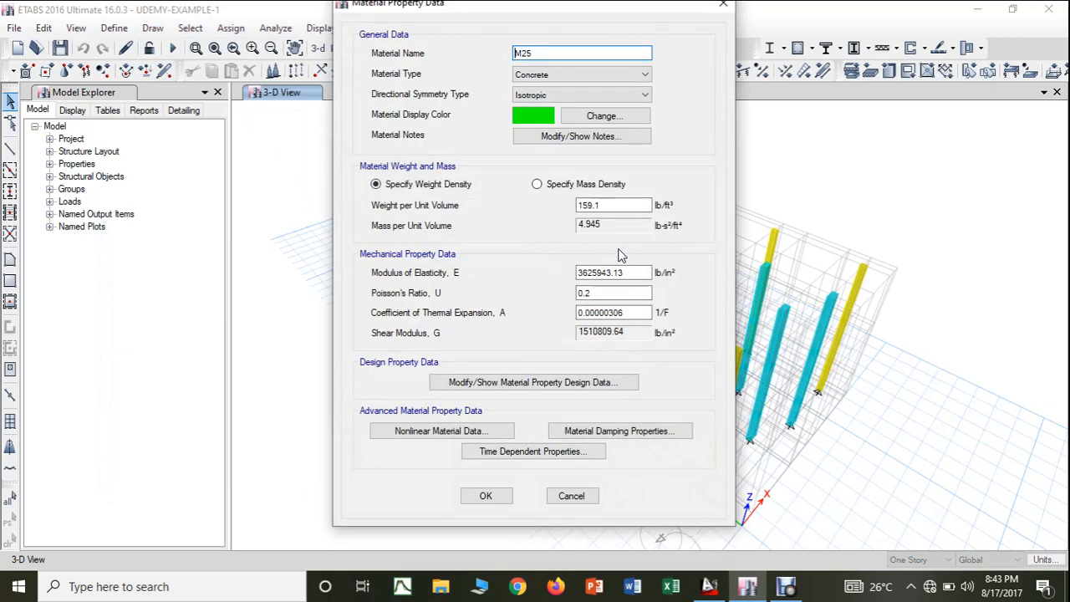
click(724, 4)
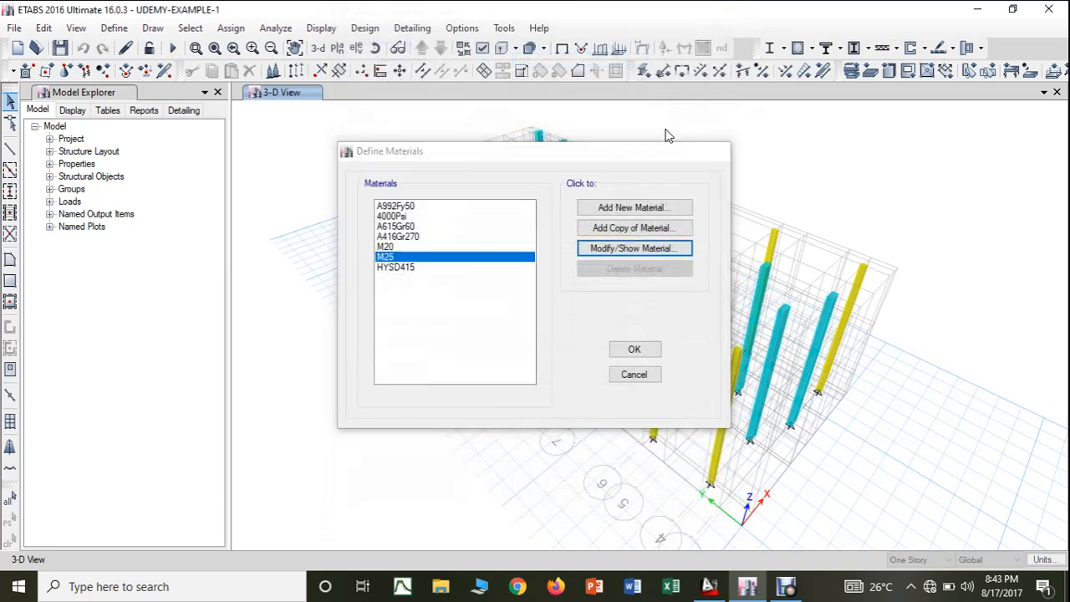
key(Escape)
- Color the model's objects by Material Properties and apply the setting to all windows
click(481, 47)
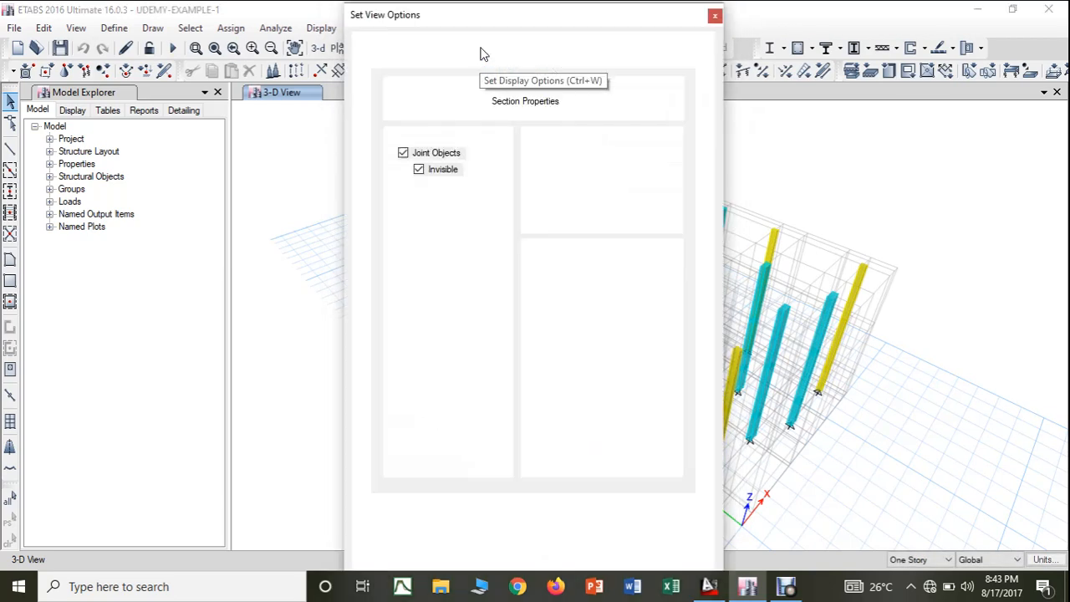
click(536, 101)
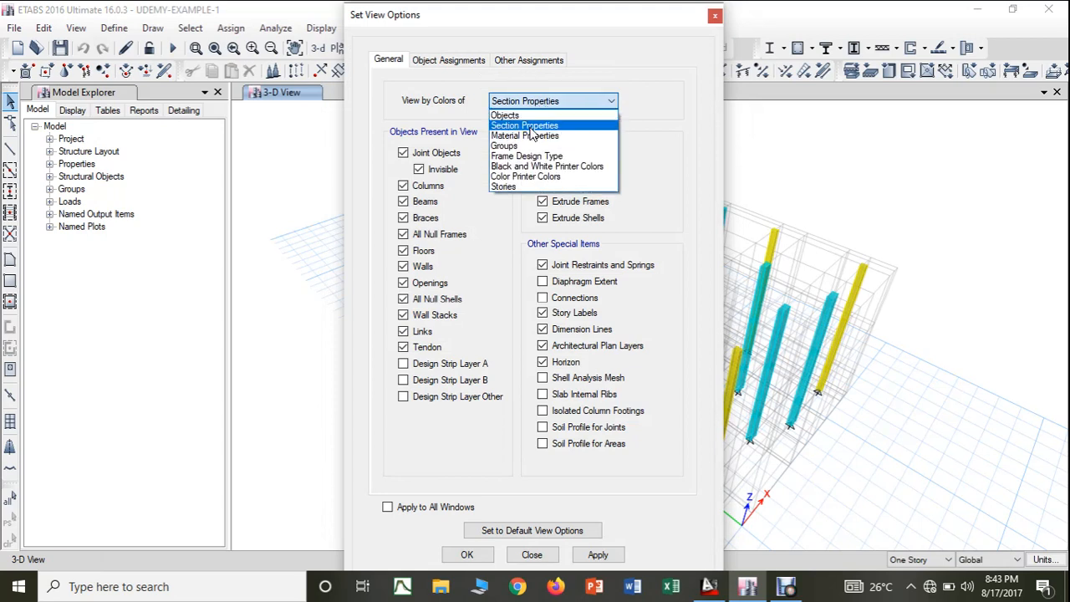
click(525, 135)
click(408, 507)
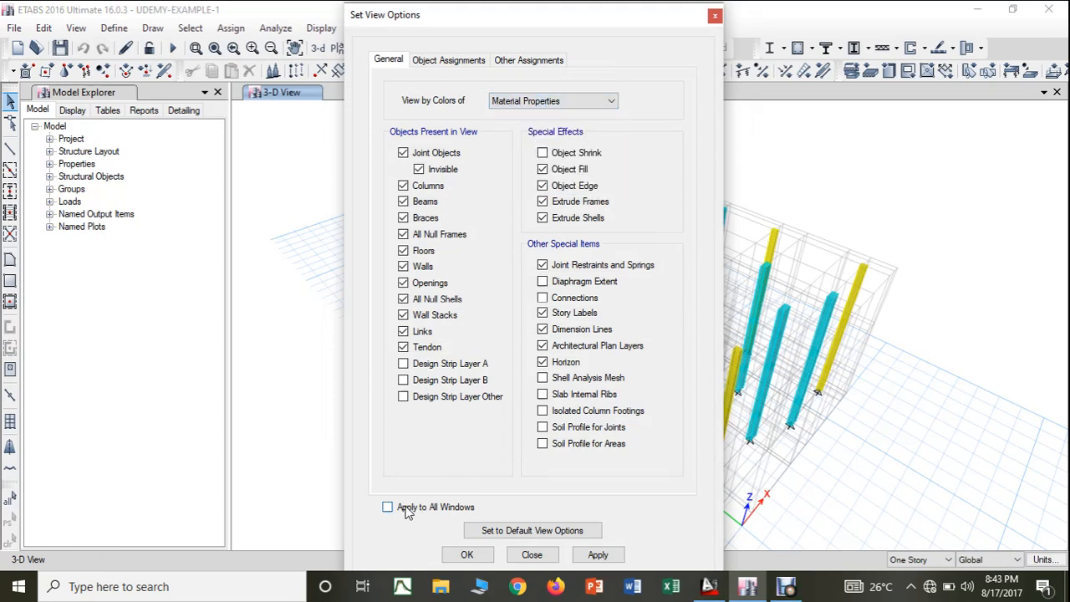
click(598, 555)
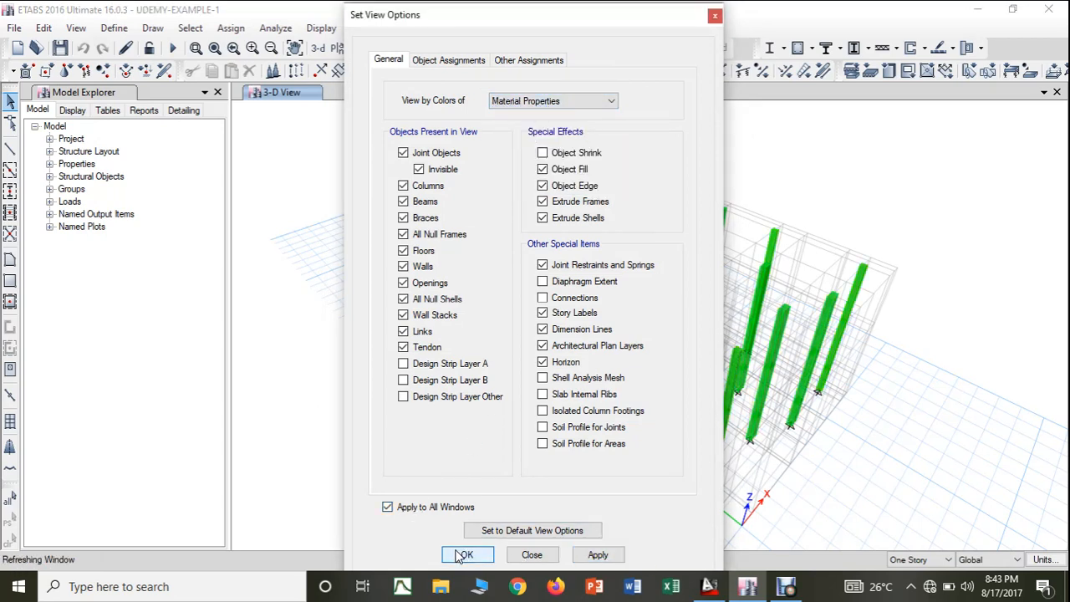
click(464, 555)
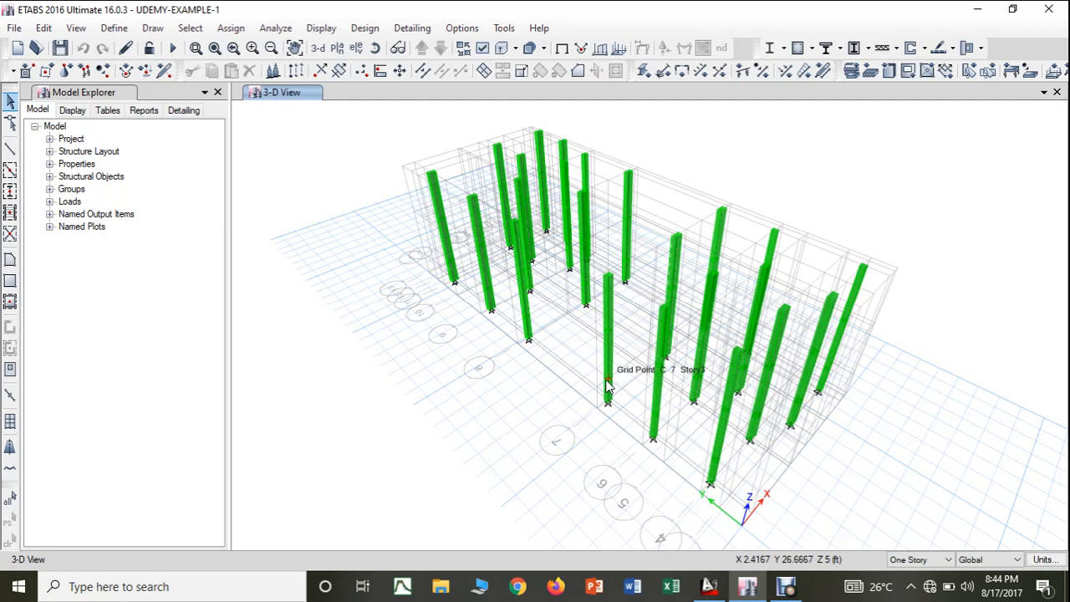
- Switch the object coloring to Section Properties in all windows and turn off the extruded view of the columns
click(483, 50)
click(543, 101)
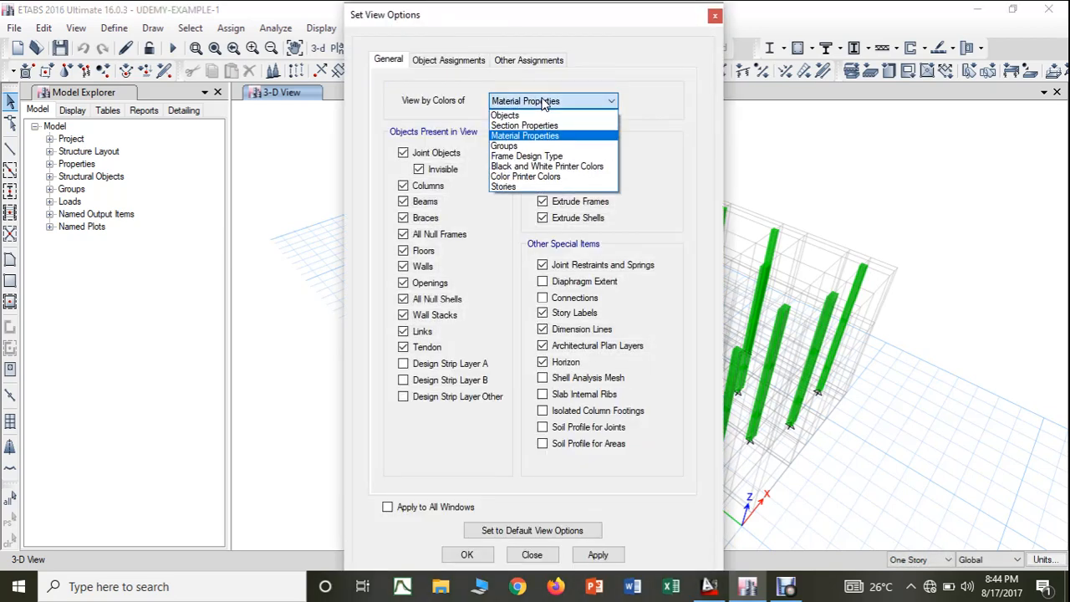
click(532, 127)
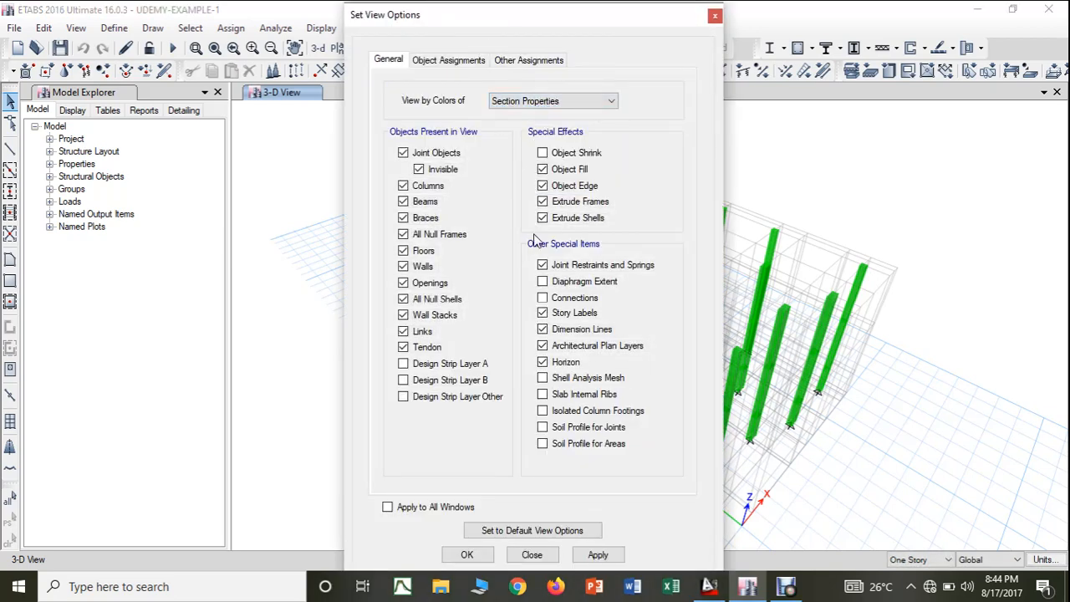
click(387, 506)
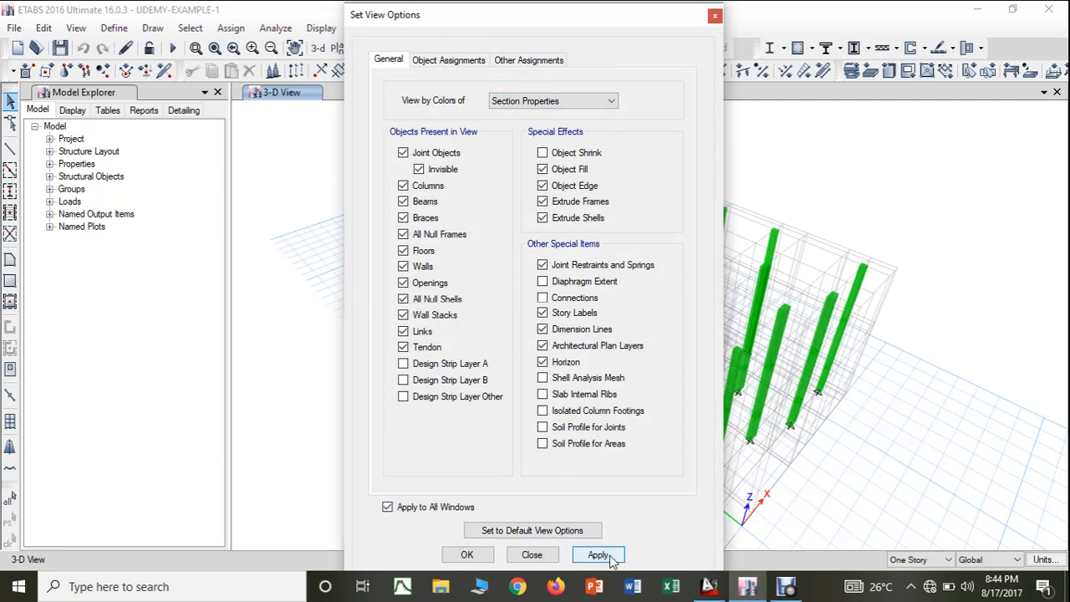
click(598, 555)
click(467, 555)
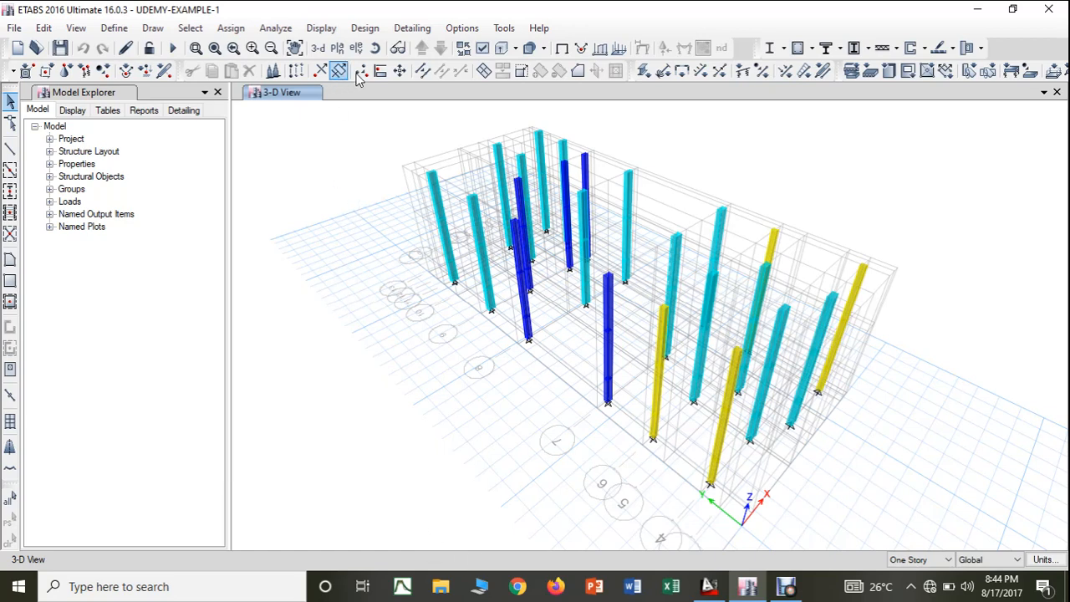
click(501, 50)
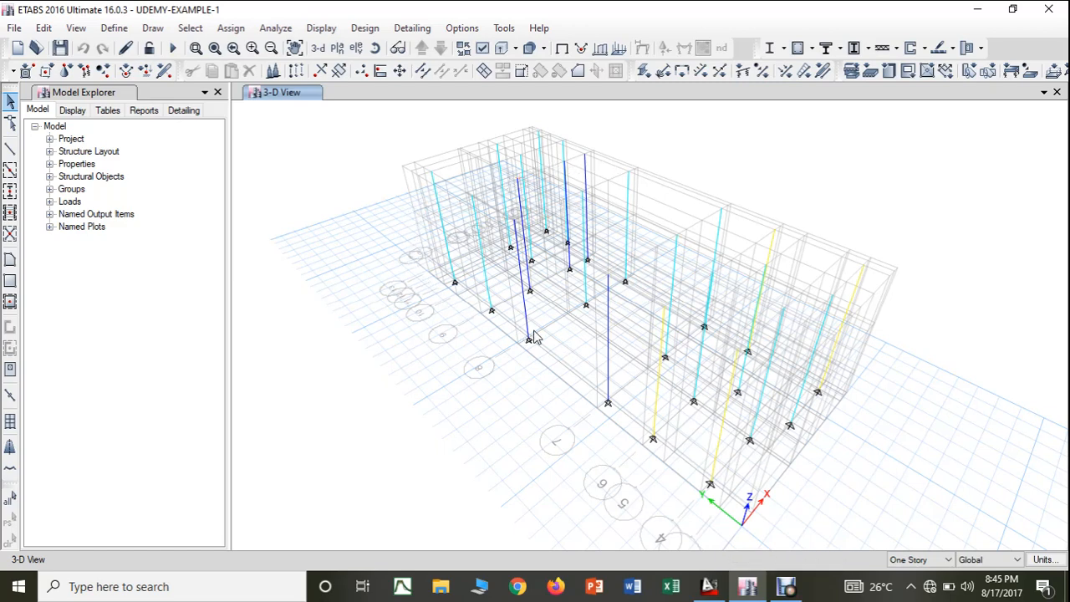
- Keep drawing limited to One Story, open the plan view at Base and move up one level to the Story3 plan
click(942, 560)
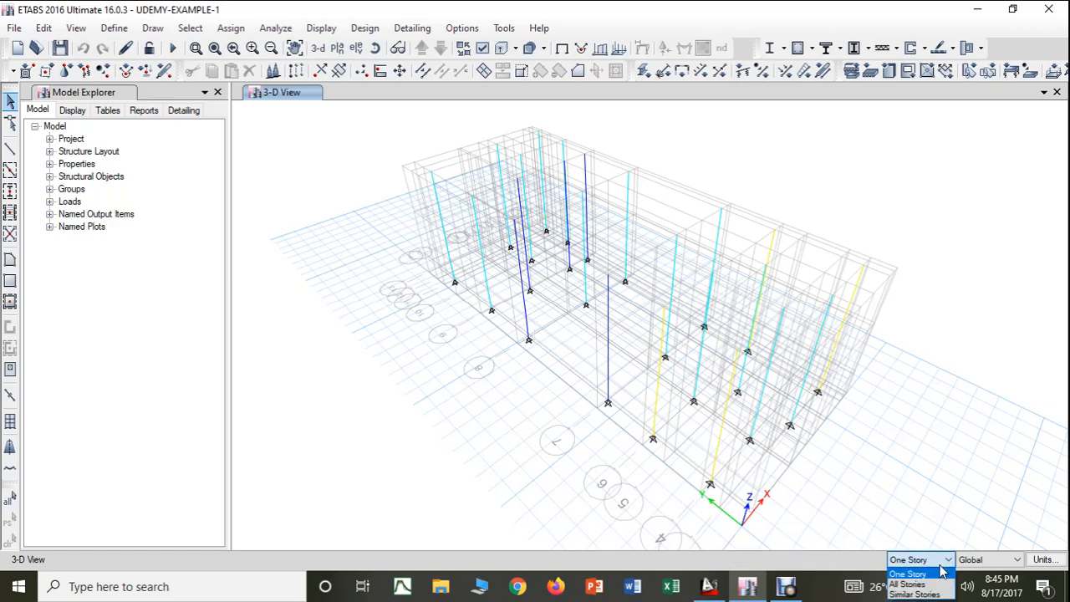
click(928, 577)
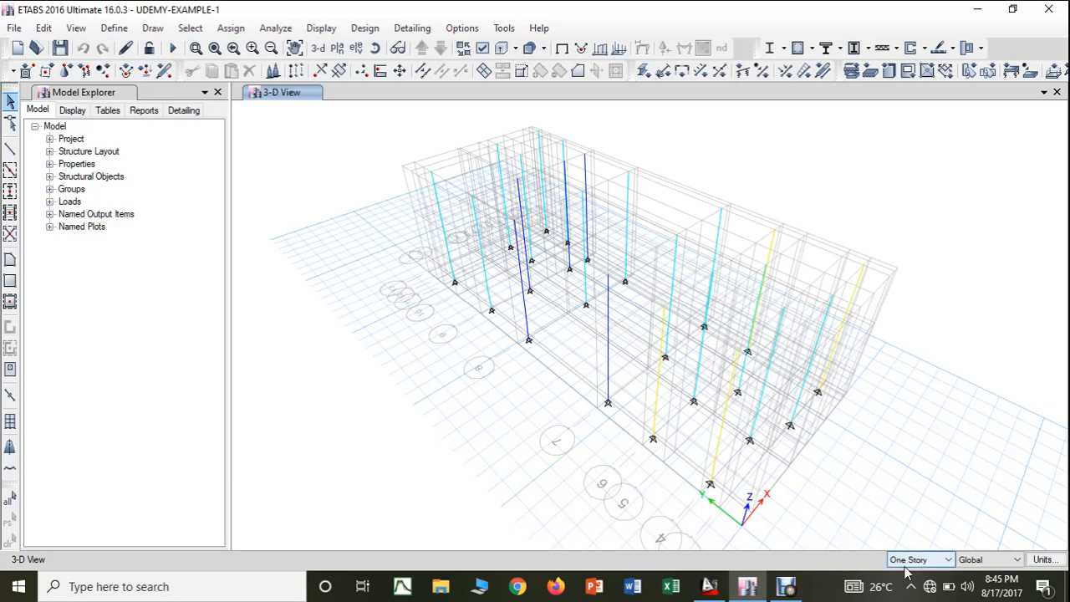
click(337, 47)
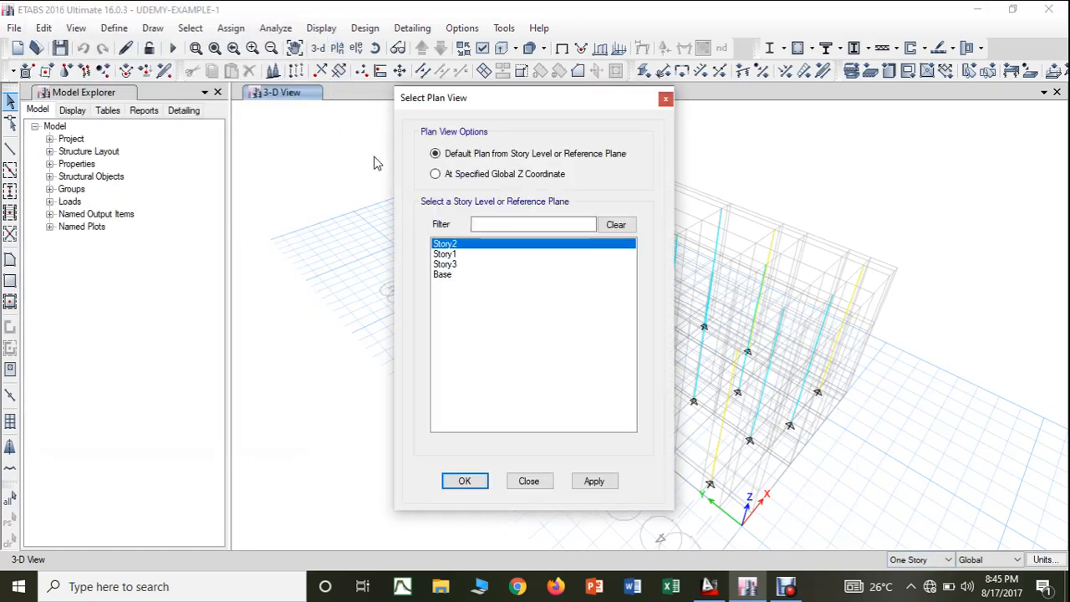
click(450, 275)
click(589, 484)
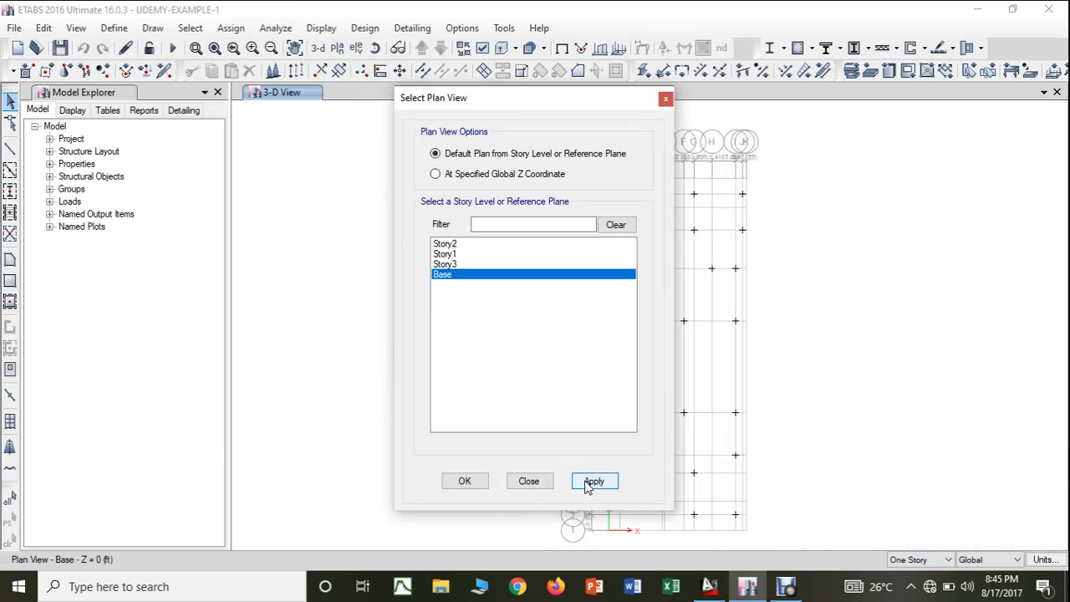
click(476, 484)
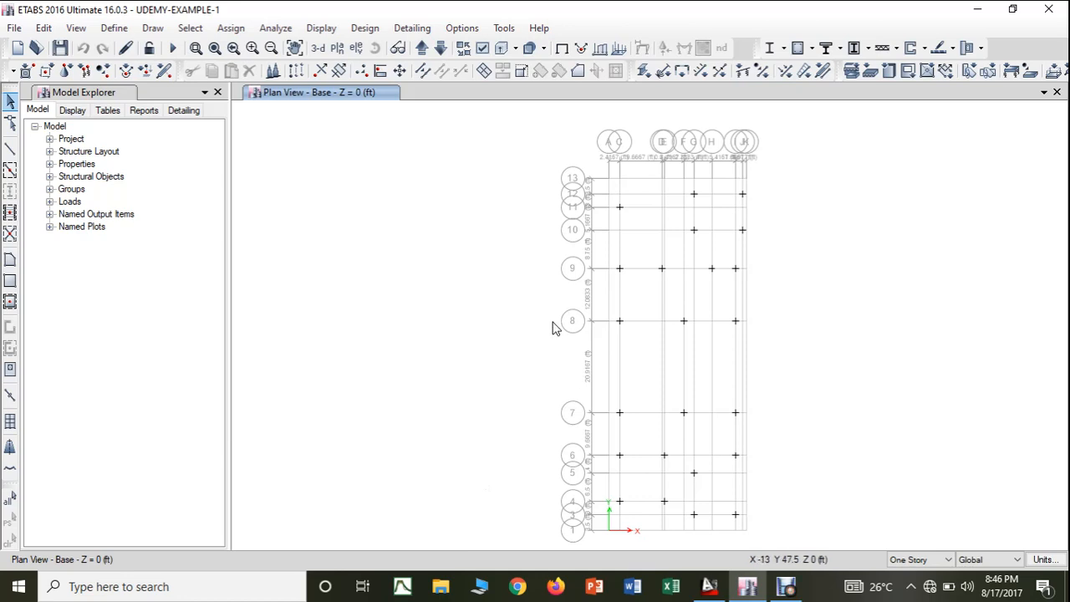
click(420, 50)
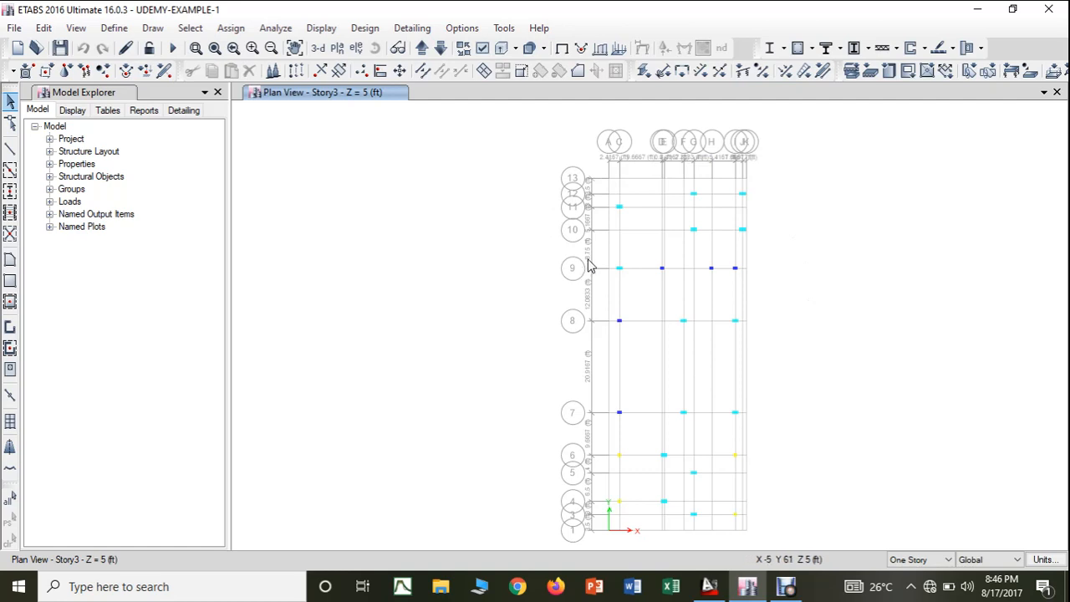
- Select the two columns on grid line 10 at grids G and J in the Story3 plan and clear the selection
scroll(694, 240, up, 3)
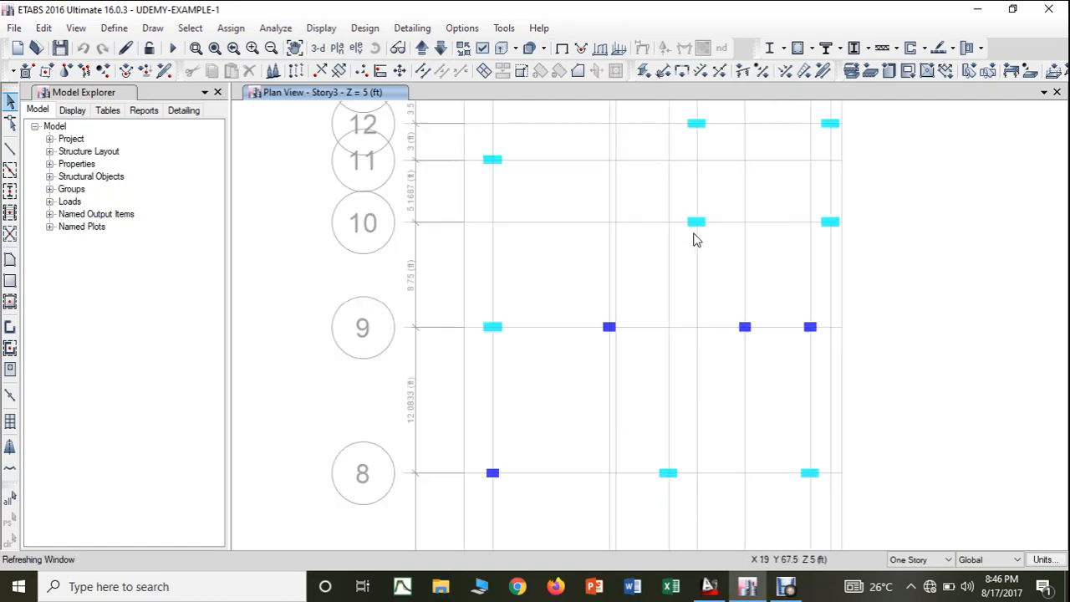
middle_drag(695, 239, 495, 337)
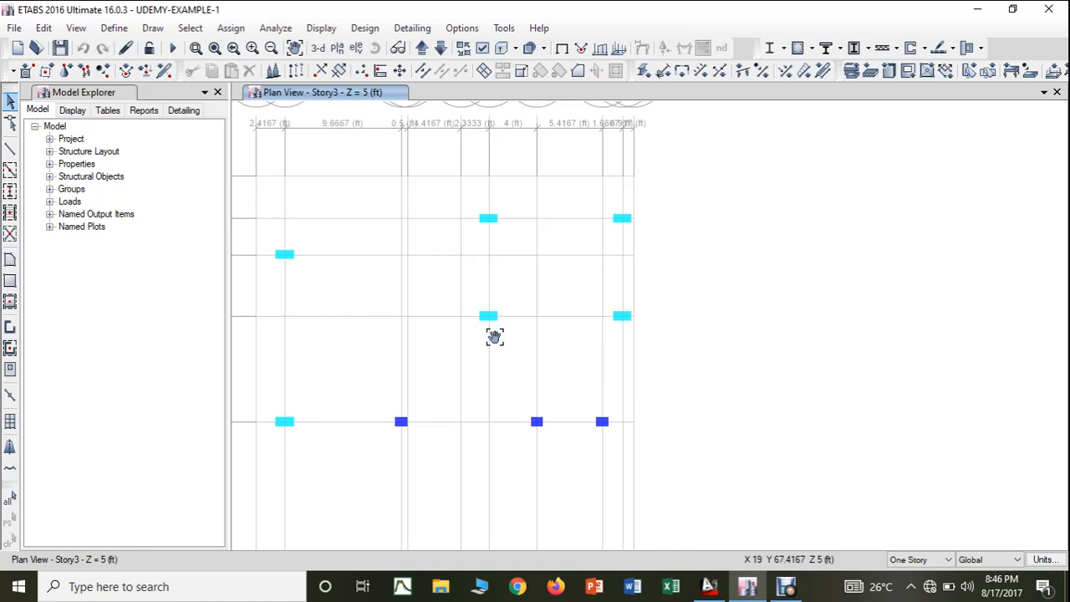
right_click(494, 336)
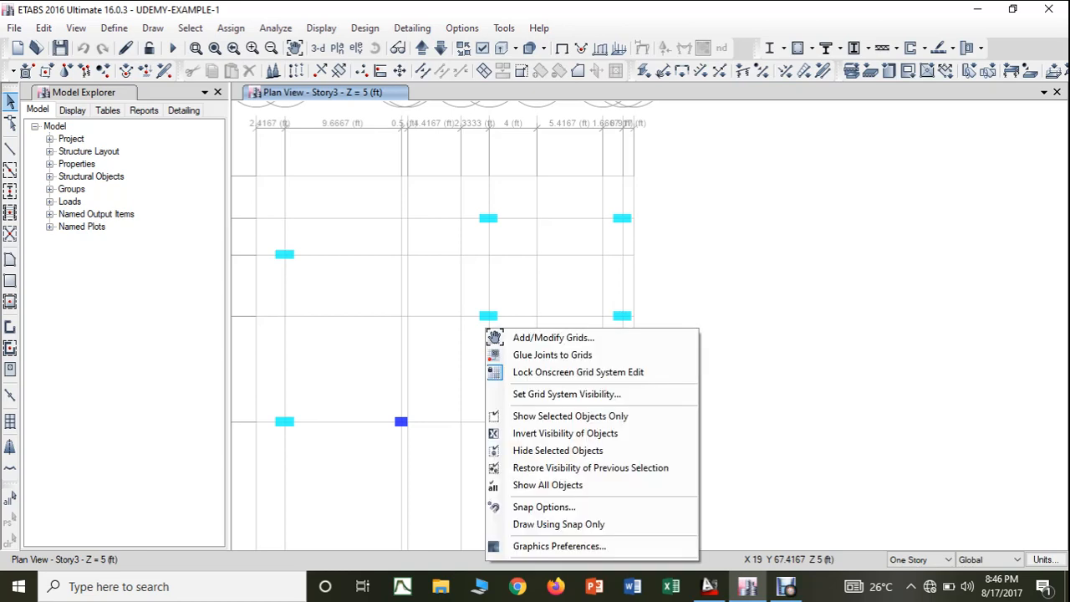
click(892, 289)
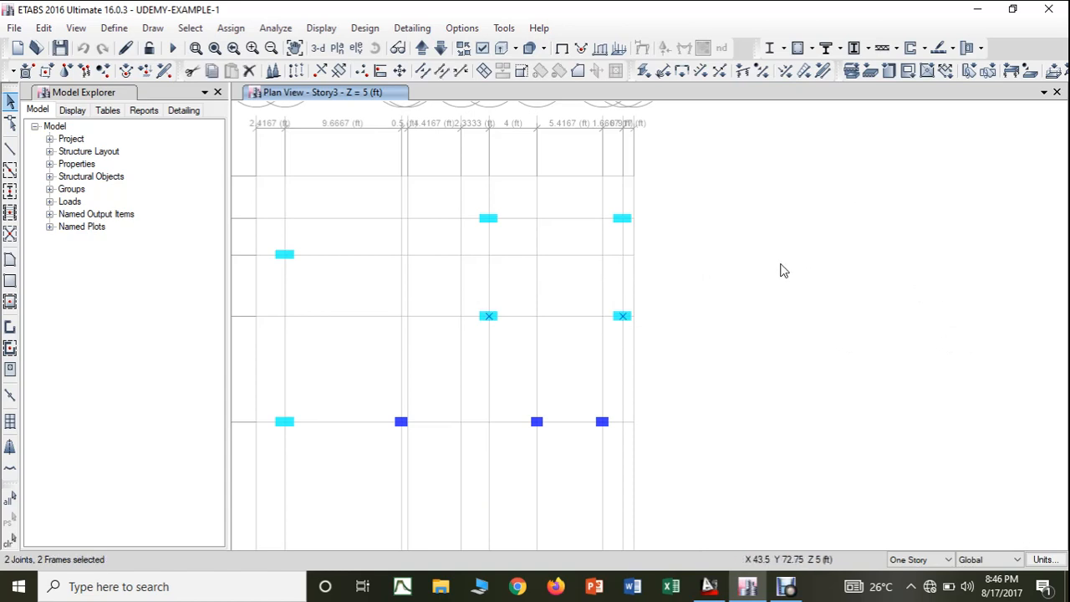
key(ctrl+q)
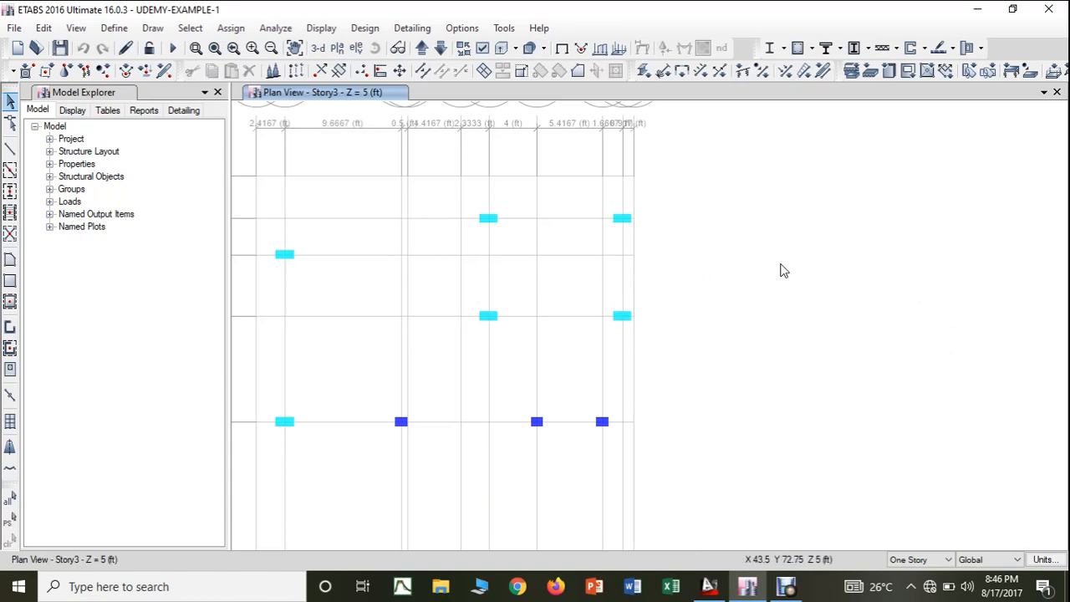
middle_drag(783, 270, 887, 302)
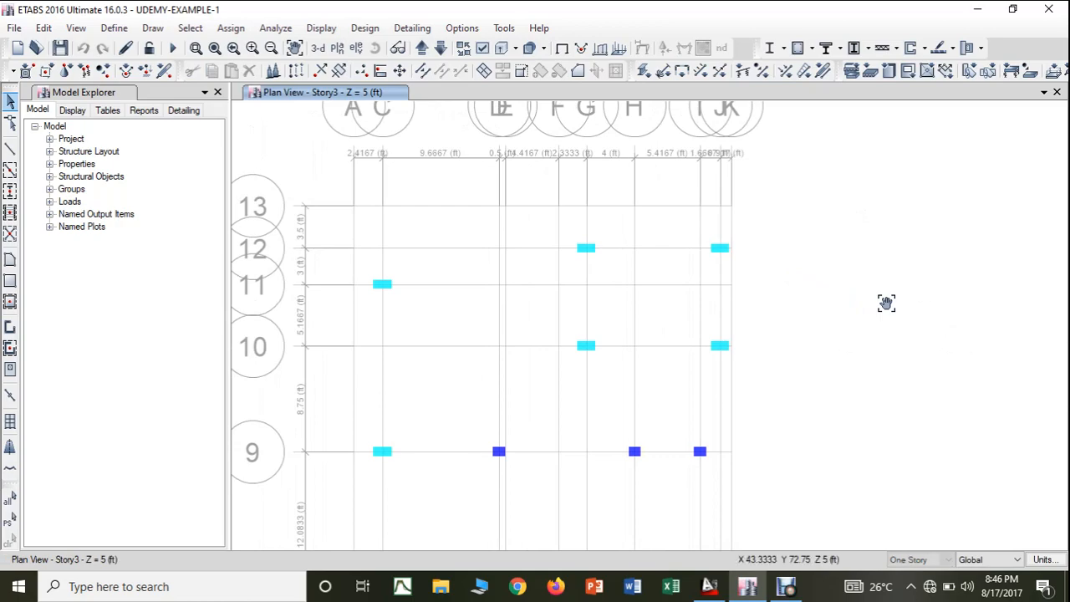
- Switch to the AutoCAD structural drawing, examine the beam layout between the upper C1 columns, and return to ETABS
click(710, 586)
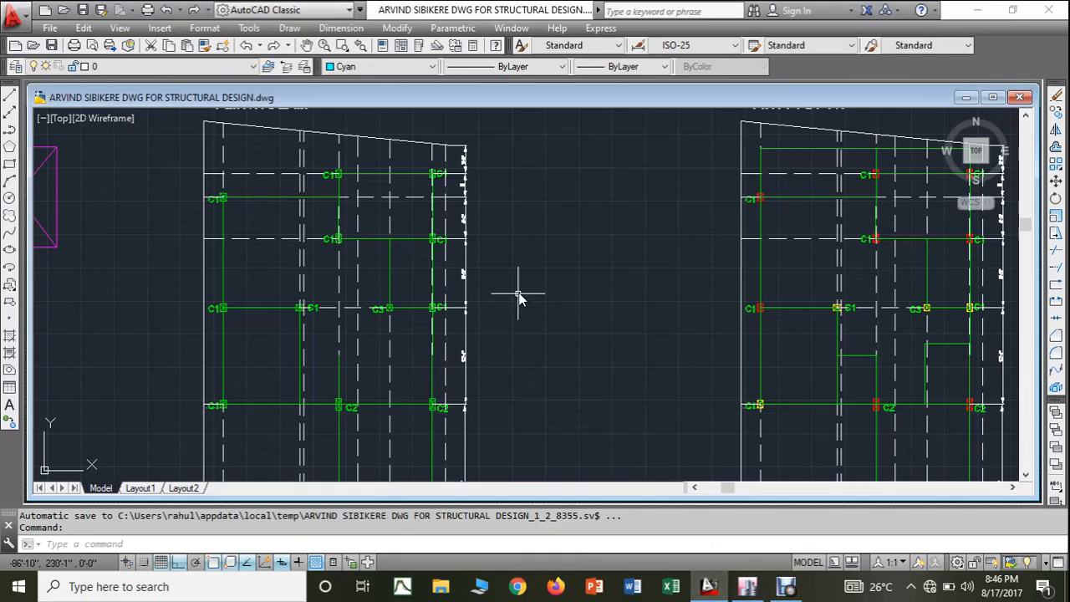
middle_drag(519, 297, 923, 346)
scroll(729, 293, up, 3)
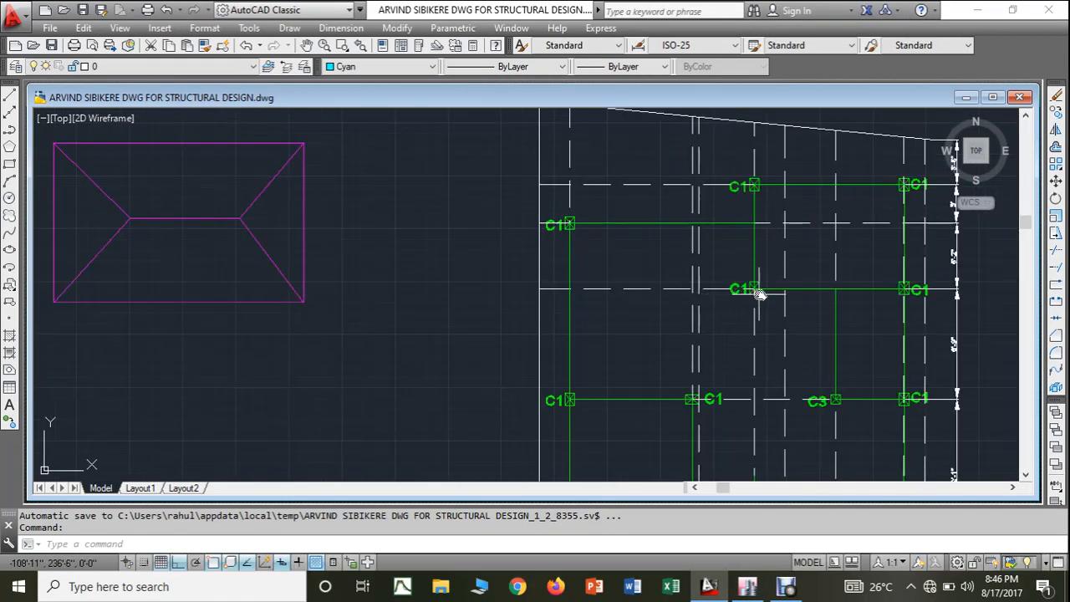
middle_drag(759, 293, 645, 270)
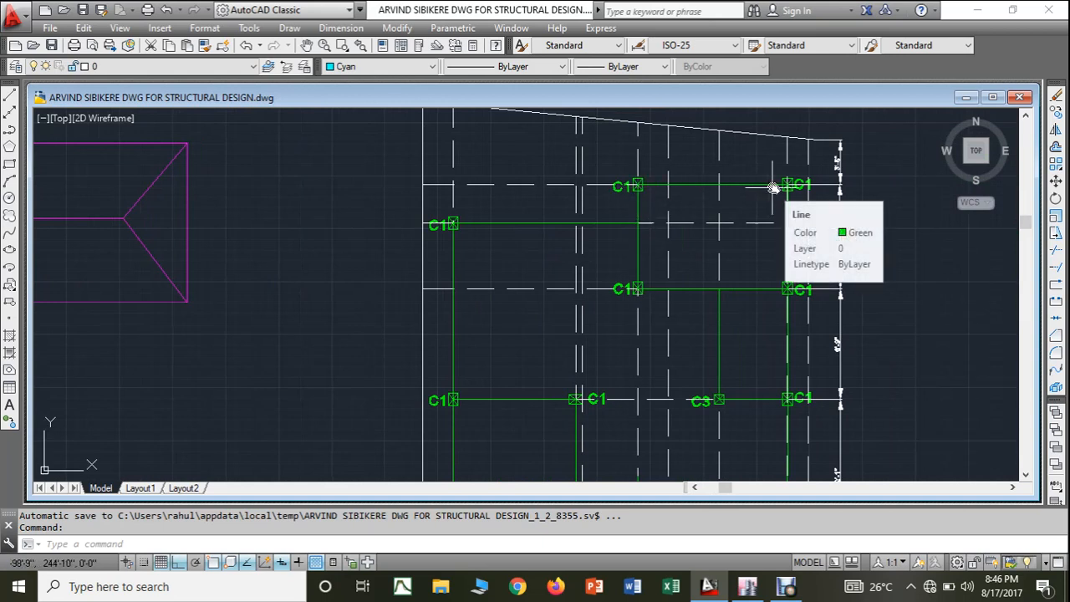
click(748, 586)
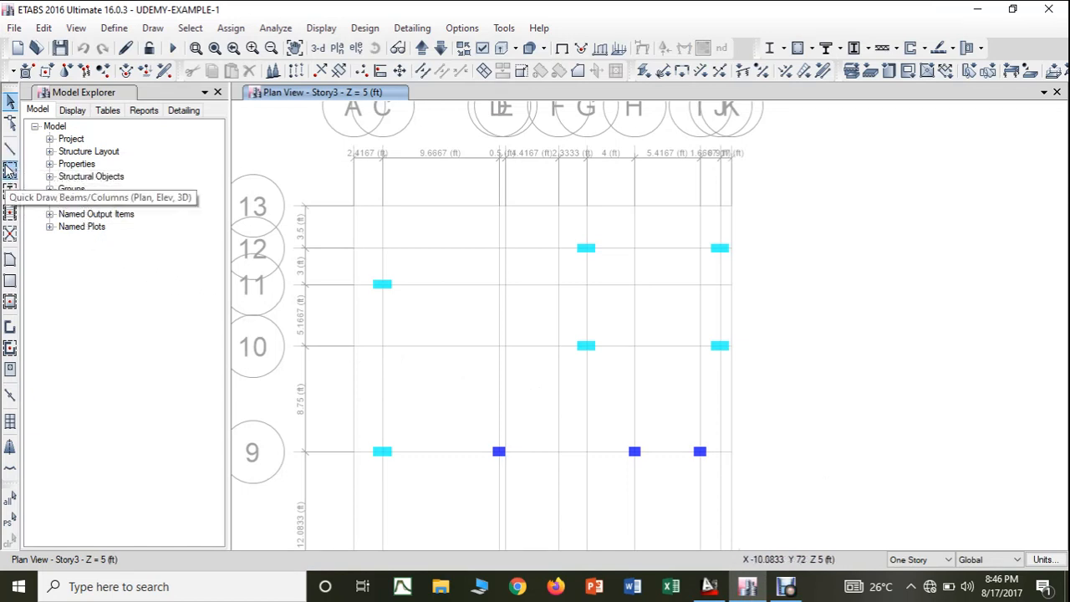
- Quick-draw a beam with property BEAM 3-9"*1'8" along grid line 12 between the columns at grids G and J
click(10, 171)
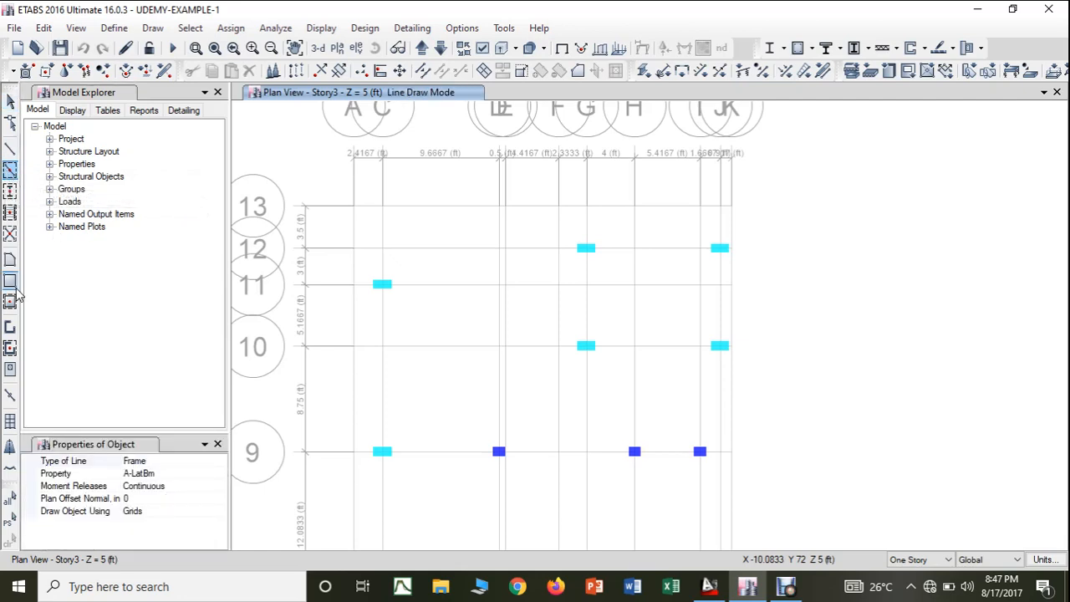
key(Escape)
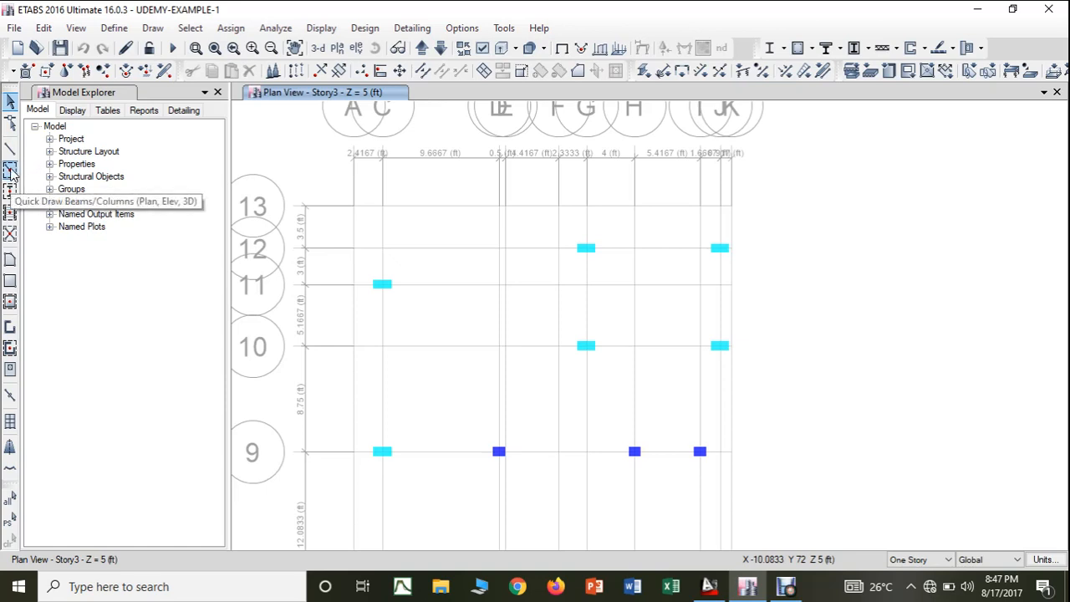
click(11, 172)
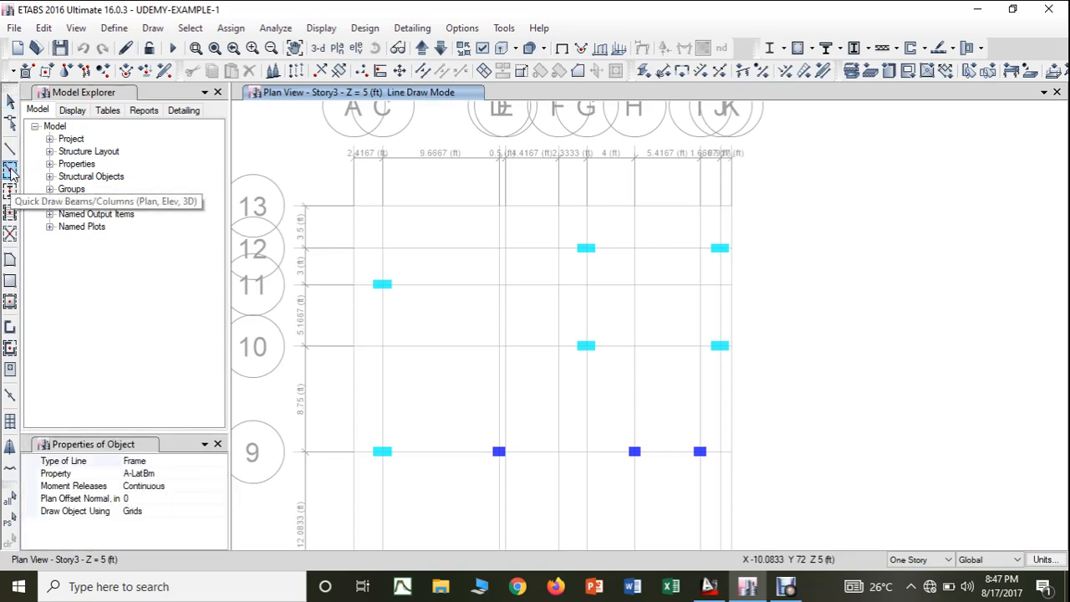
click(221, 473)
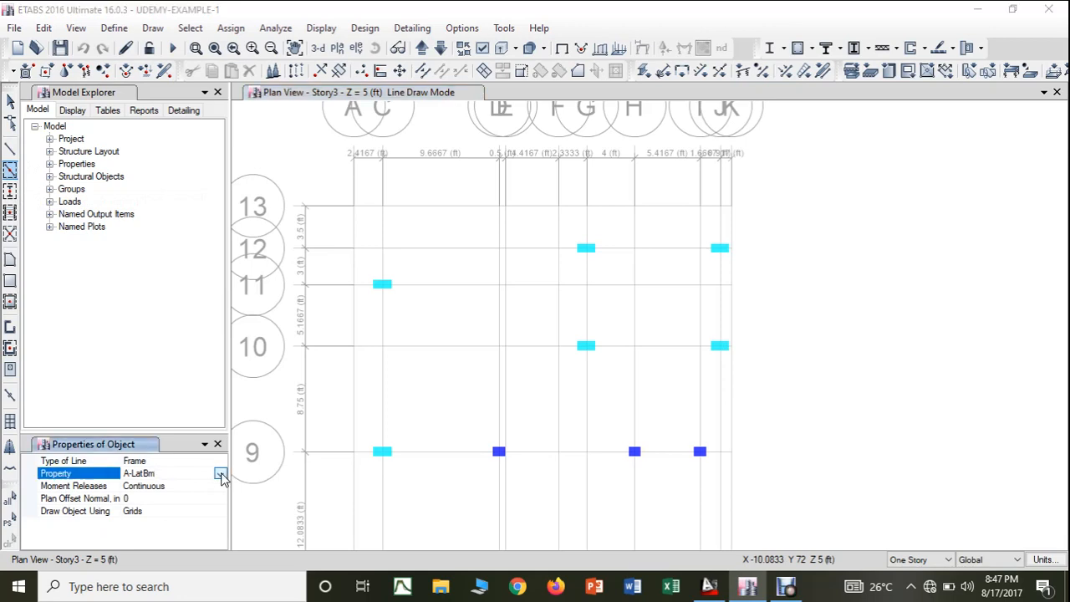
click(220, 474)
click(220, 550)
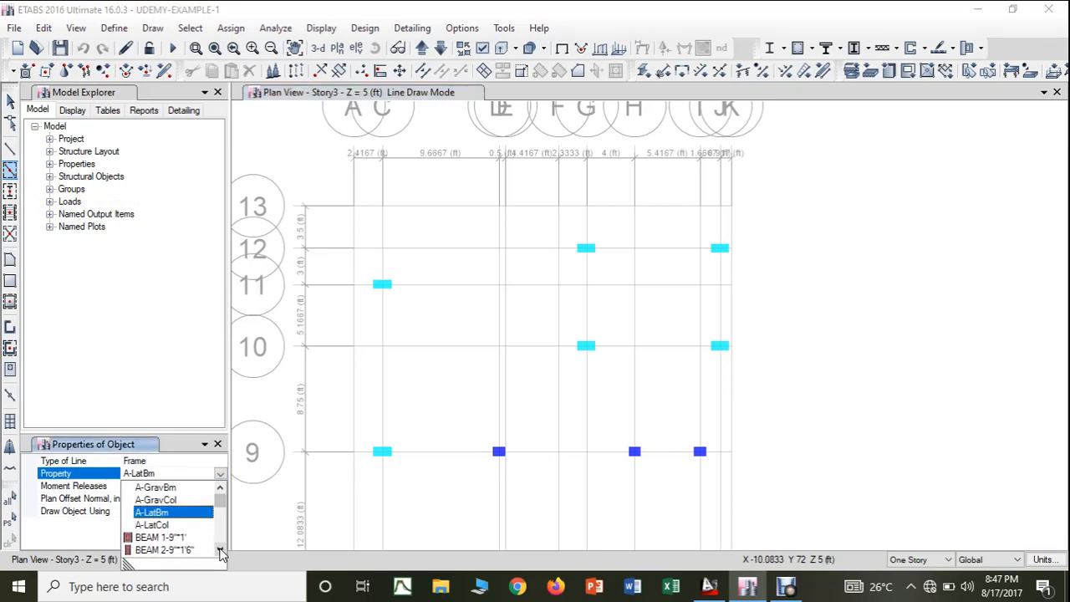
click(221, 550)
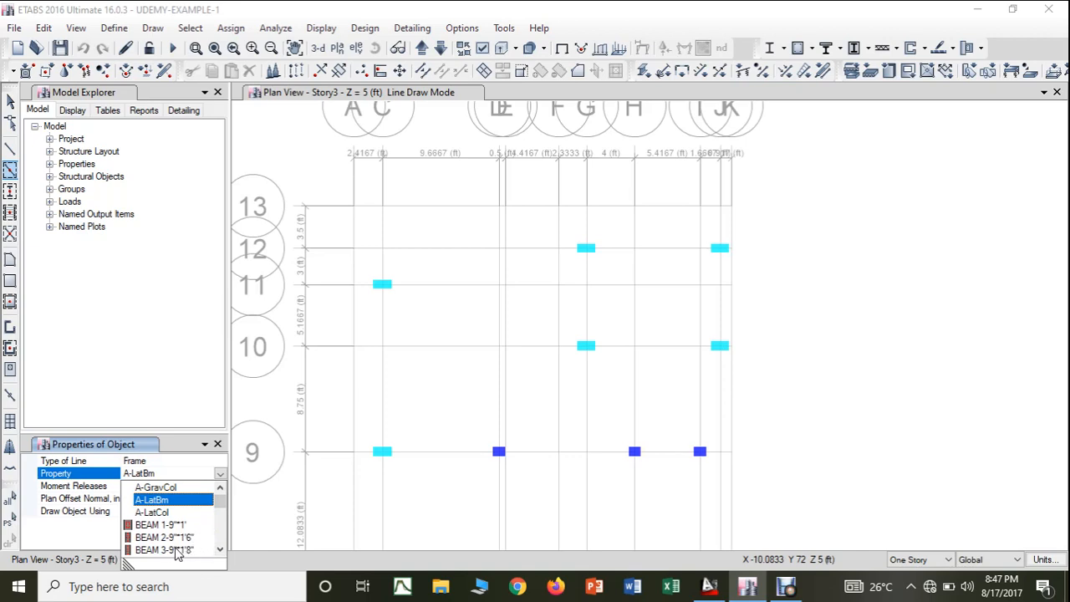
click(179, 550)
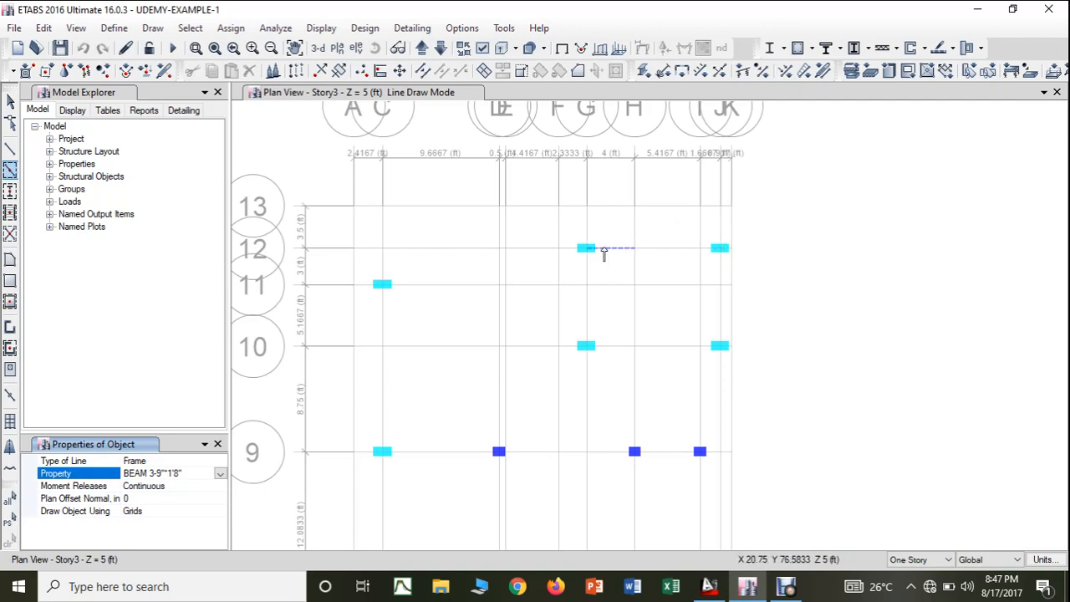
click(10, 171)
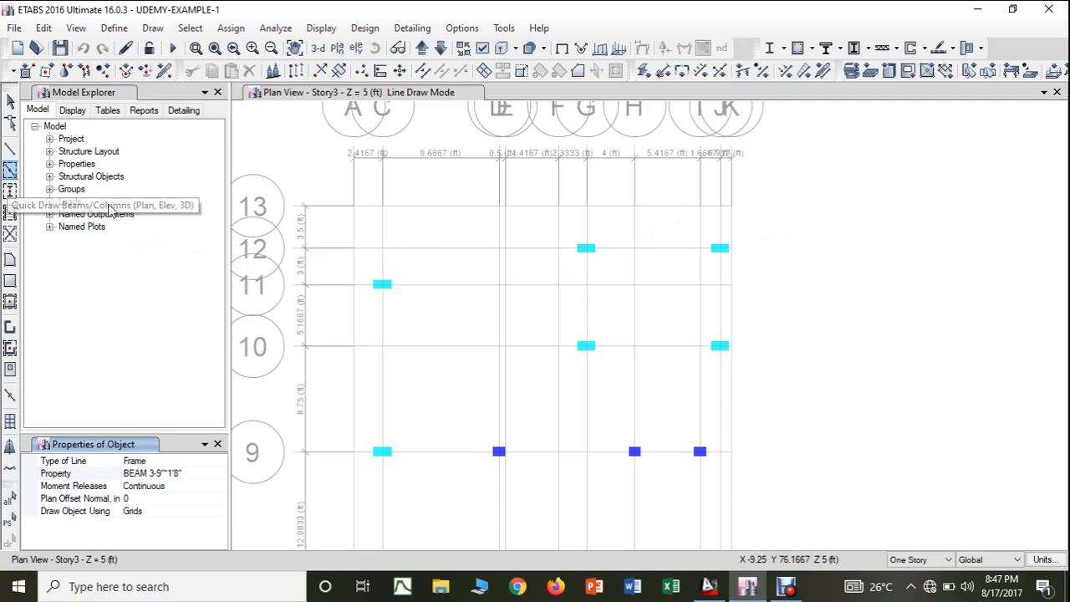
click(610, 253)
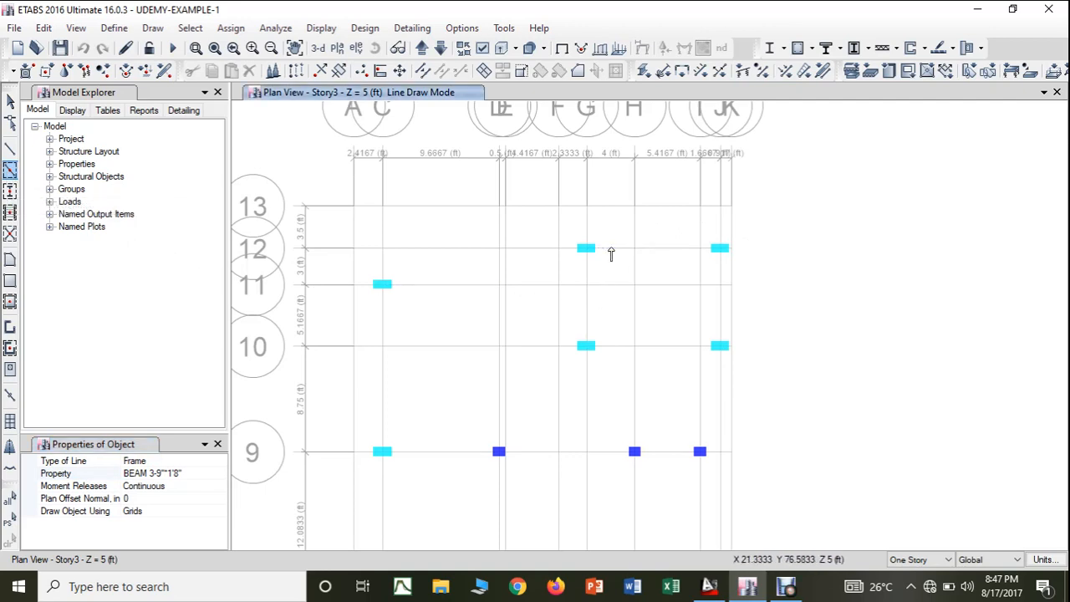
click(655, 251)
key(Escape)
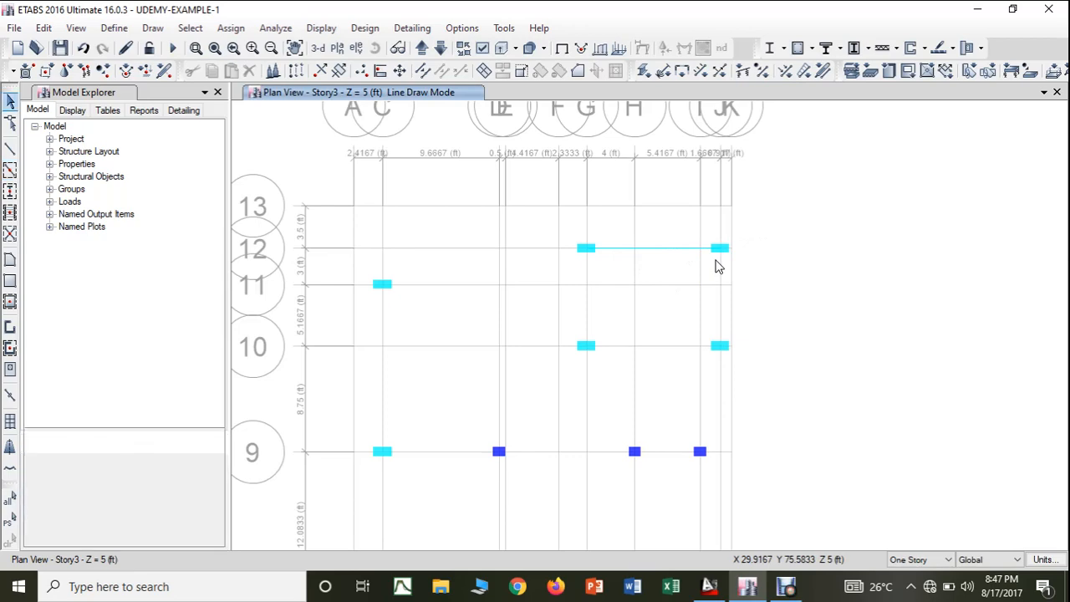
- Show the default 3-D view with extruded sections and focus on the beam drawn between the two grid line 12 columns
click(318, 48)
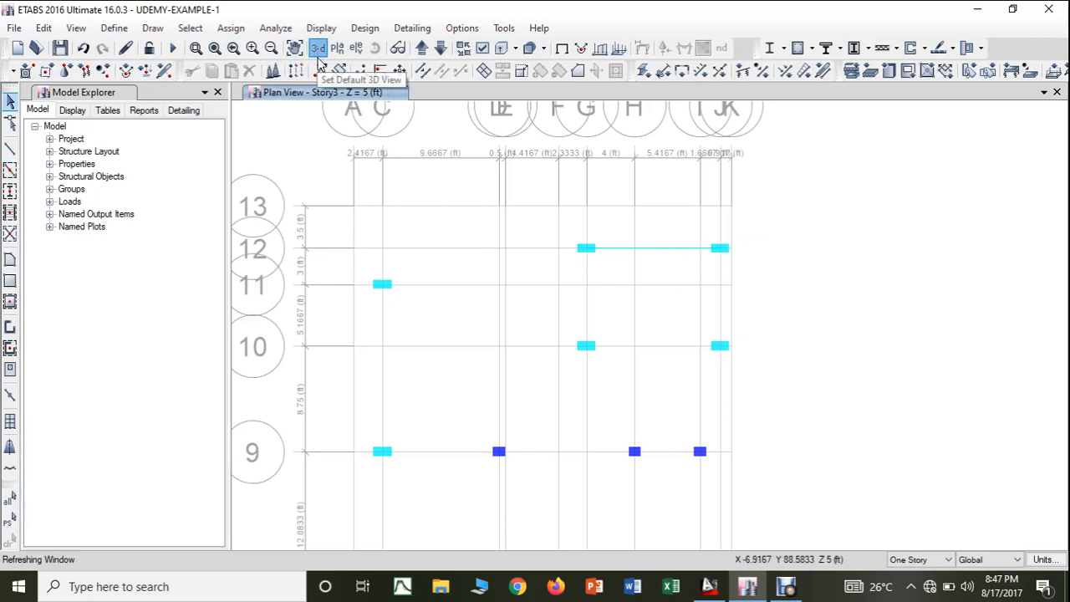
scroll(556, 170, up, 3)
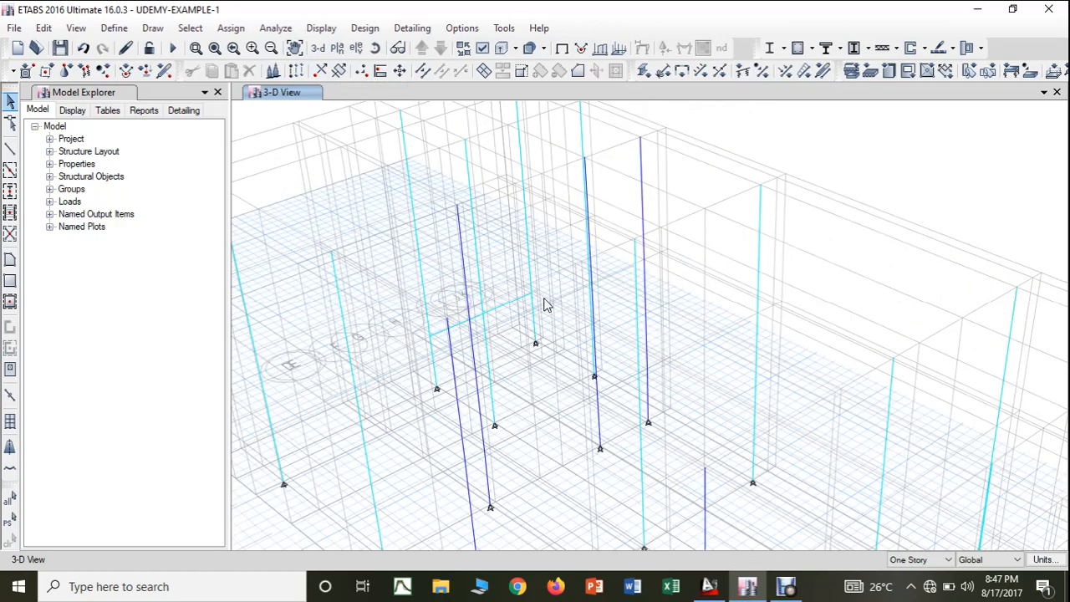
click(502, 50)
mouse_move(531, 276)
middle_down()
mouse_move(601, 295)
mouse_move(542, 303)
middle_up()
scroll(543, 303, up, 2)
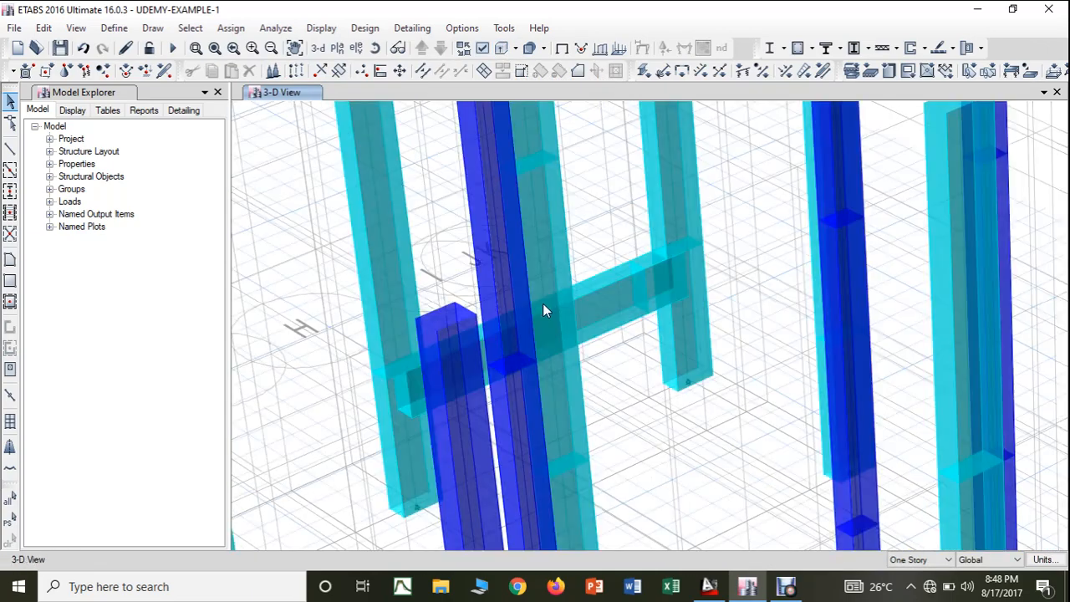
- Examine the extruded beam on grid line 12 and its connection to the end columns from the front of the frame
click(375, 47)
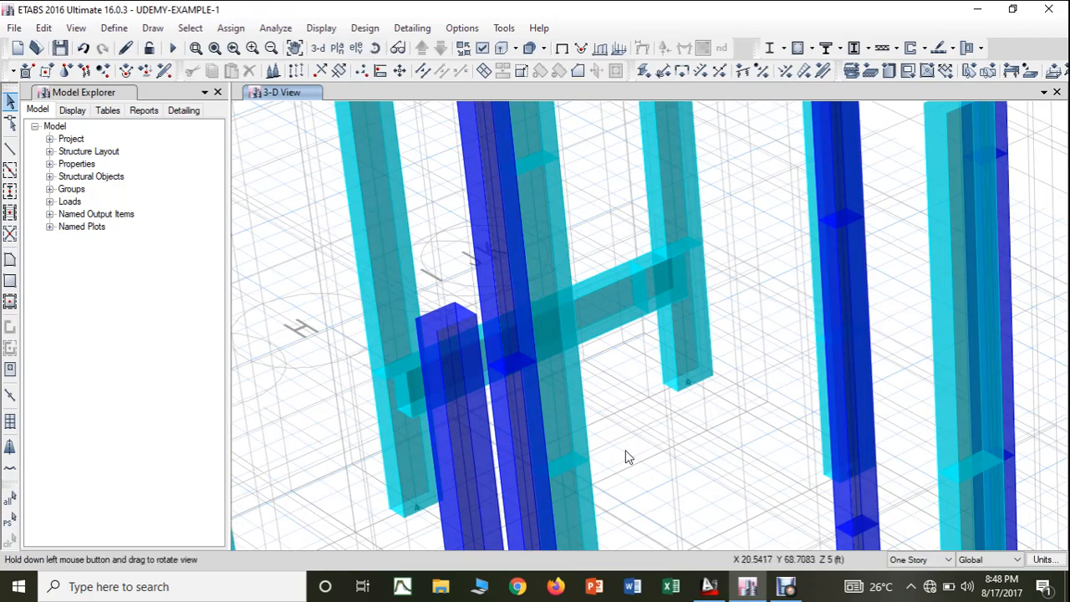
drag(749, 441, 893, 324)
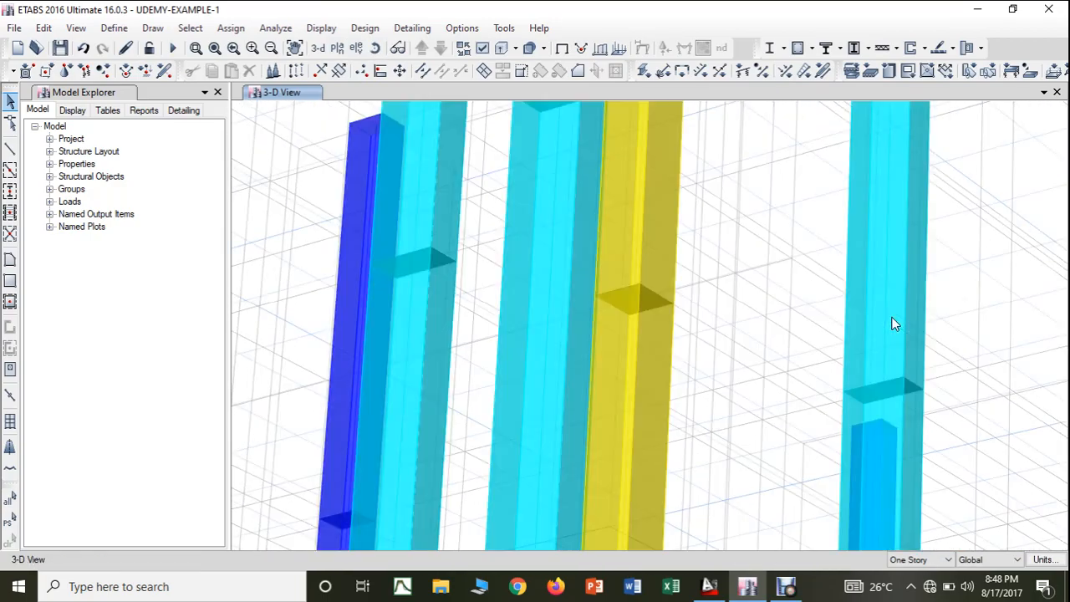
click(323, 49)
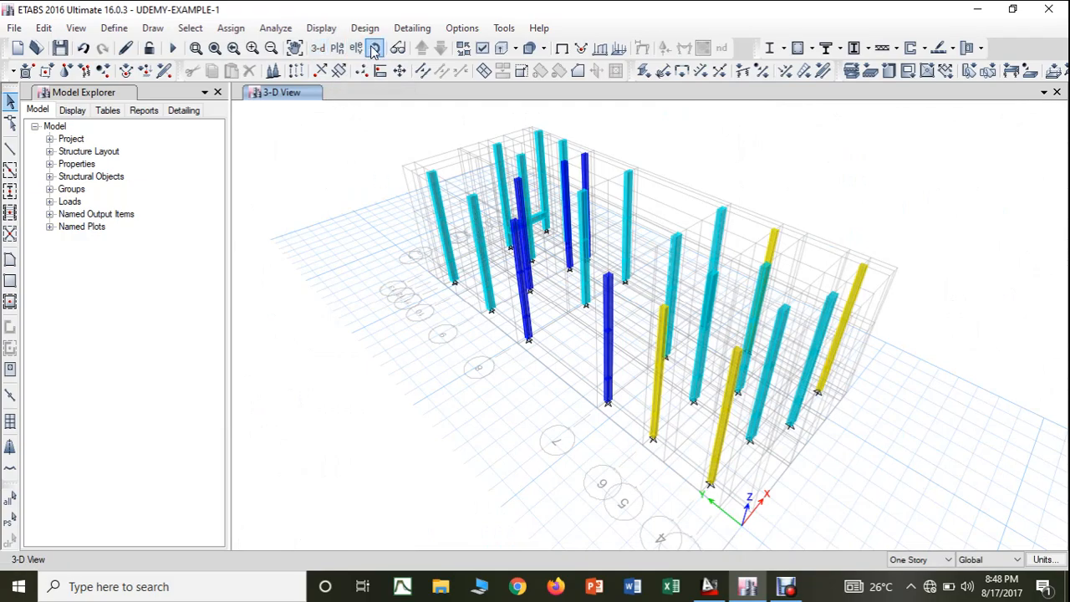
drag(526, 494, 817, 407)
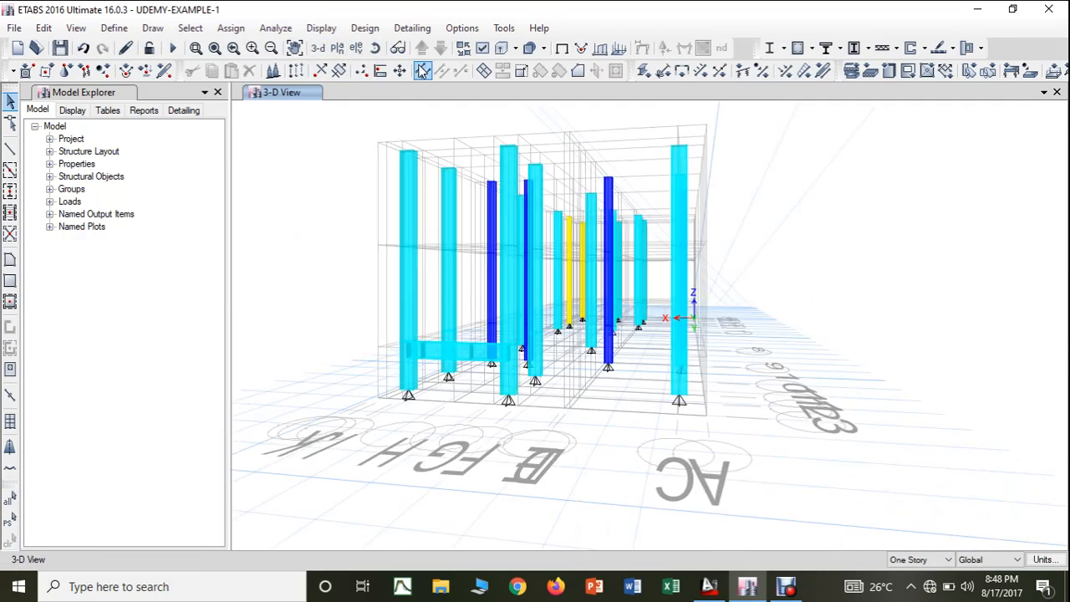
scroll(457, 377, up, 3)
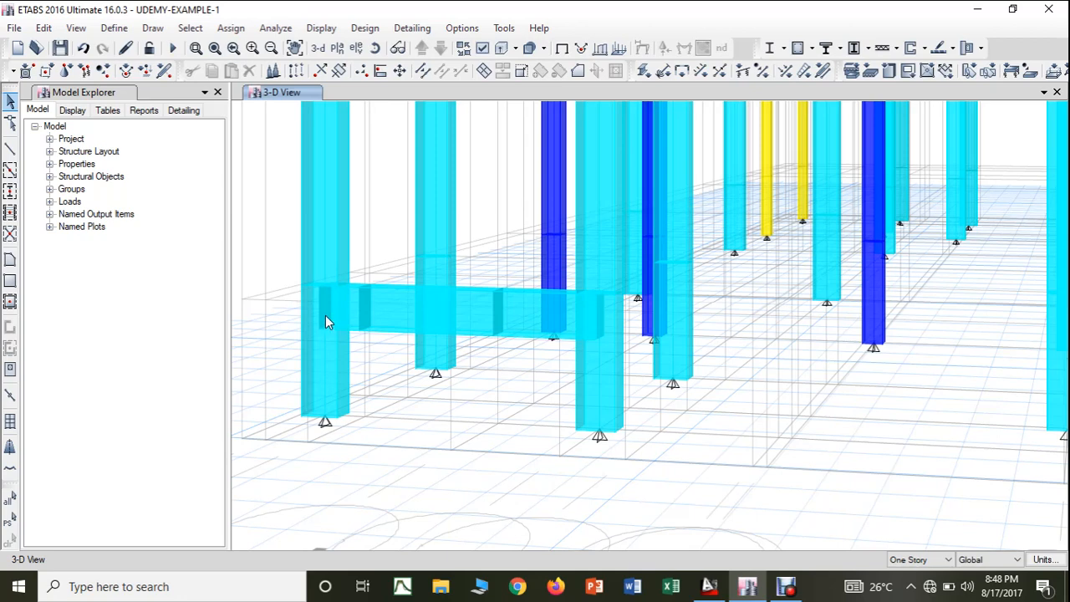
- Compare the frame with and without extruded sections around the grid line 12 beam, and restore the default 3-D view
click(500, 47)
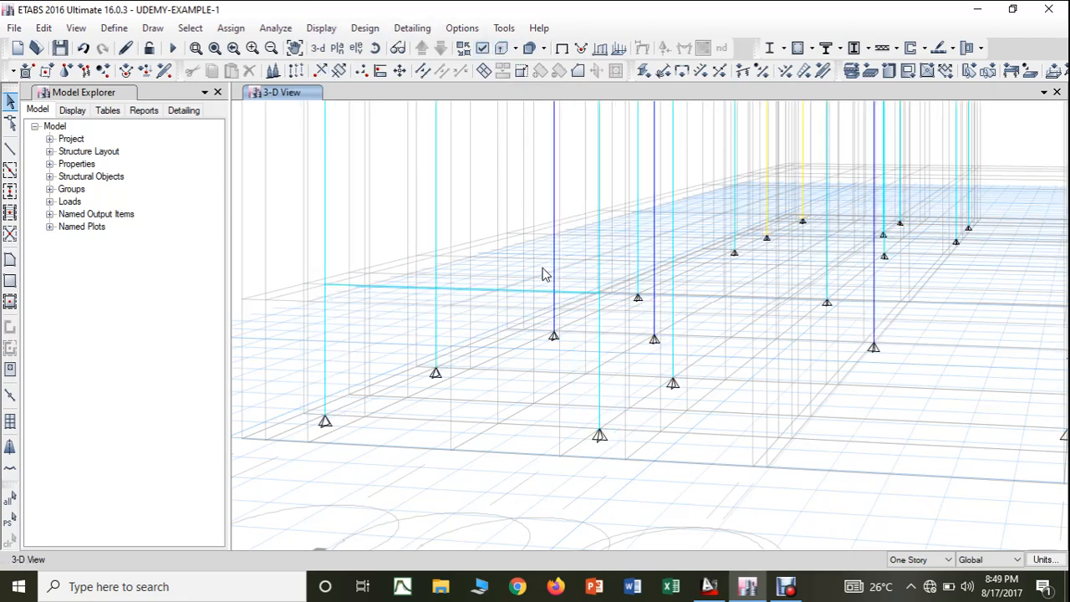
click(500, 48)
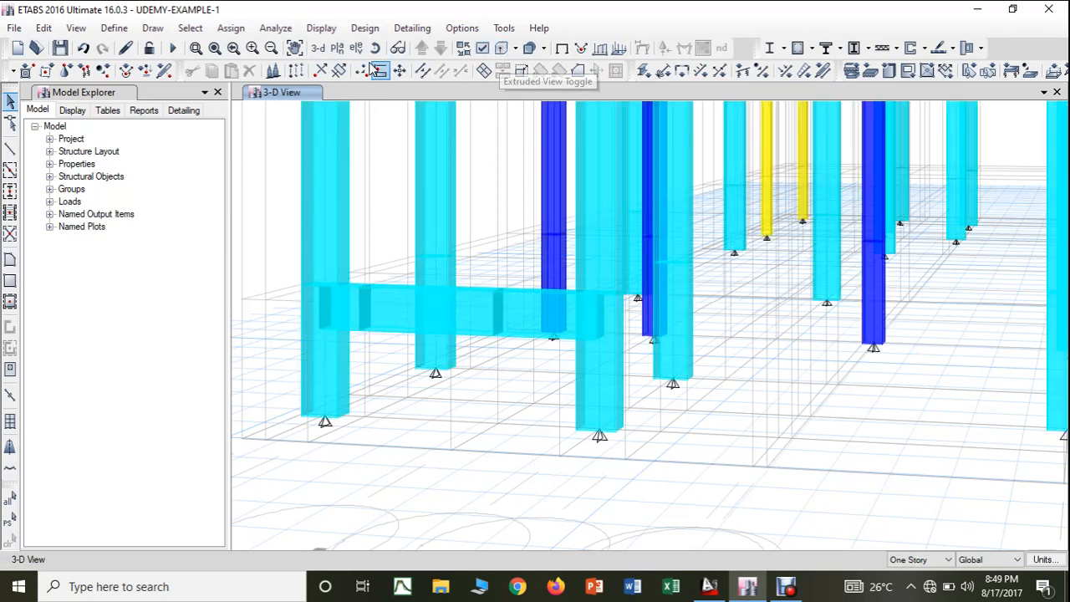
click(318, 50)
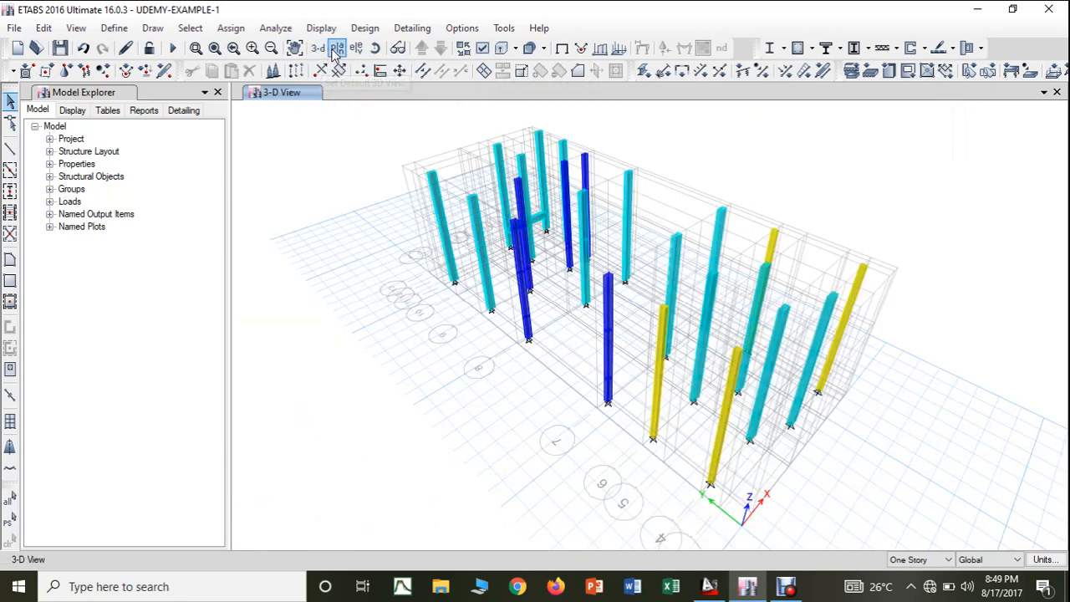
- Show the Base plan view and move up one level to the Story3 plan
click(337, 48)
click(445, 276)
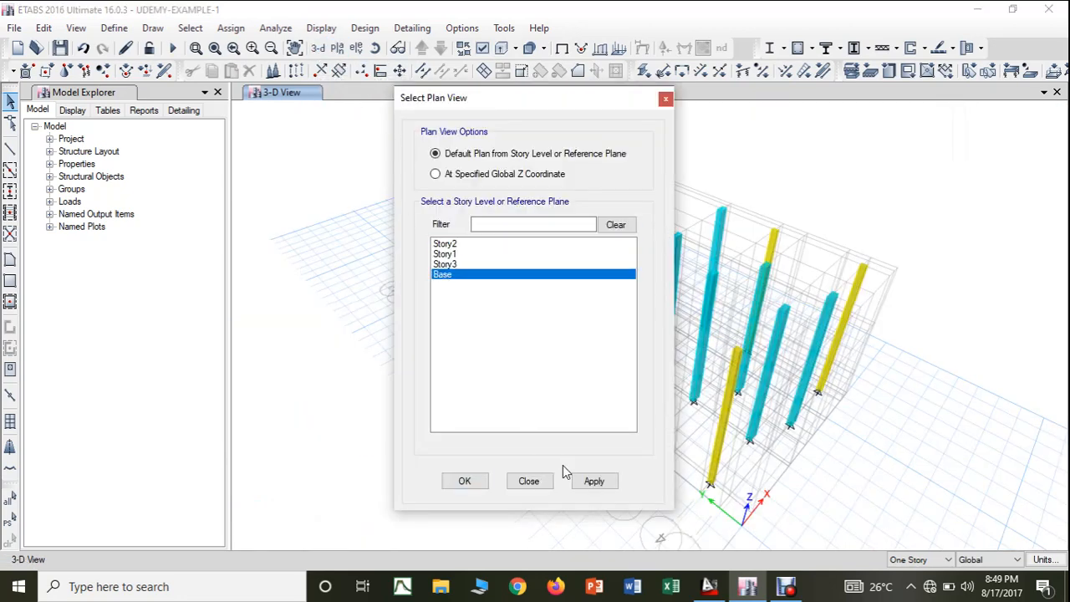
click(592, 482)
click(460, 483)
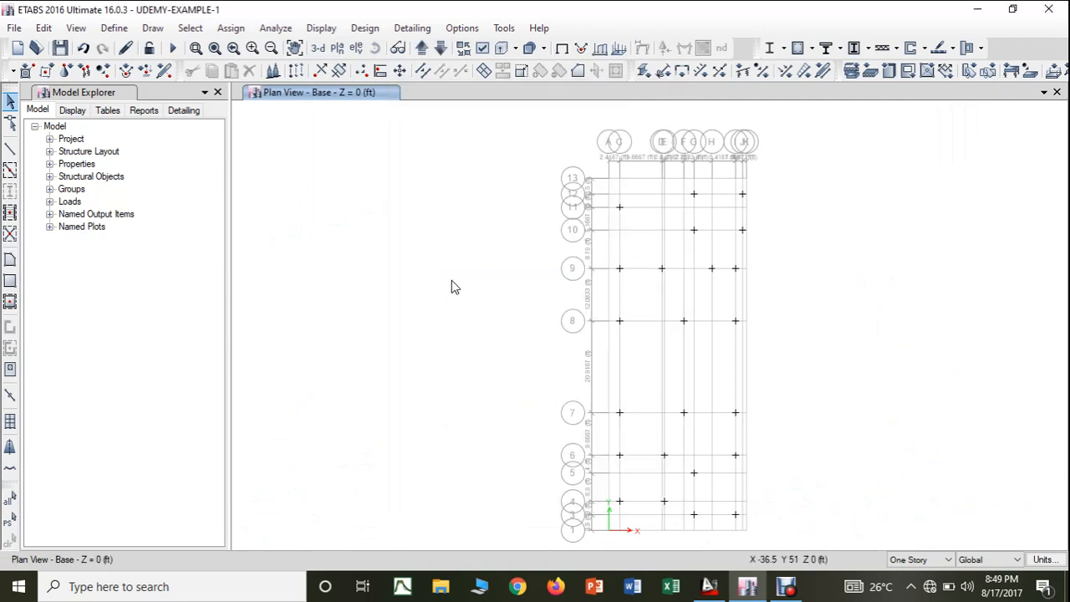
click(423, 49)
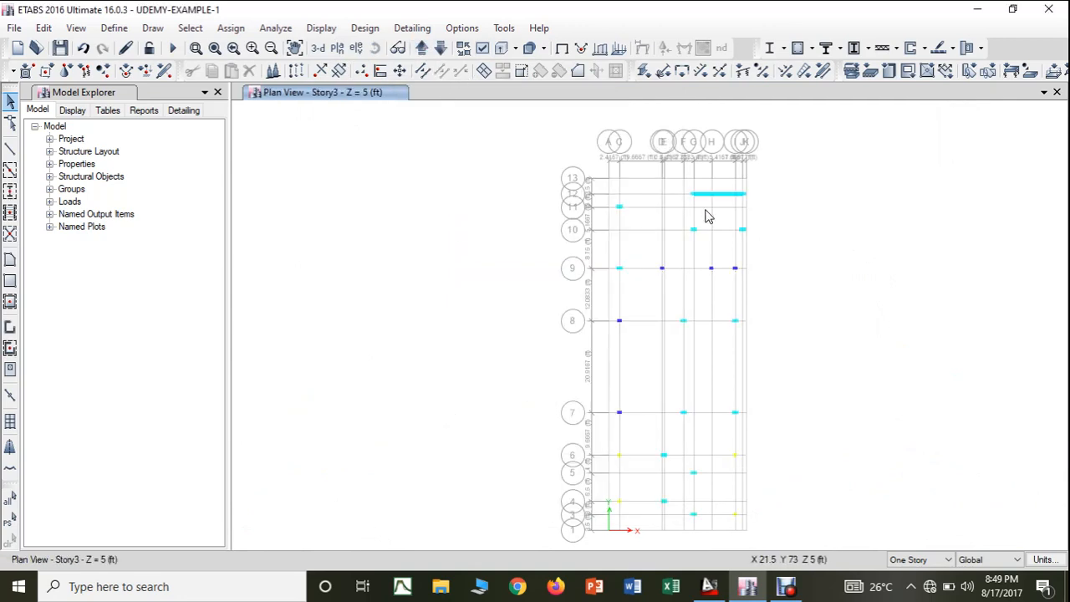
- Examine how the beam on grid line 12 is split by selecting its individual segments between grids G and J
scroll(704, 210, up, 3)
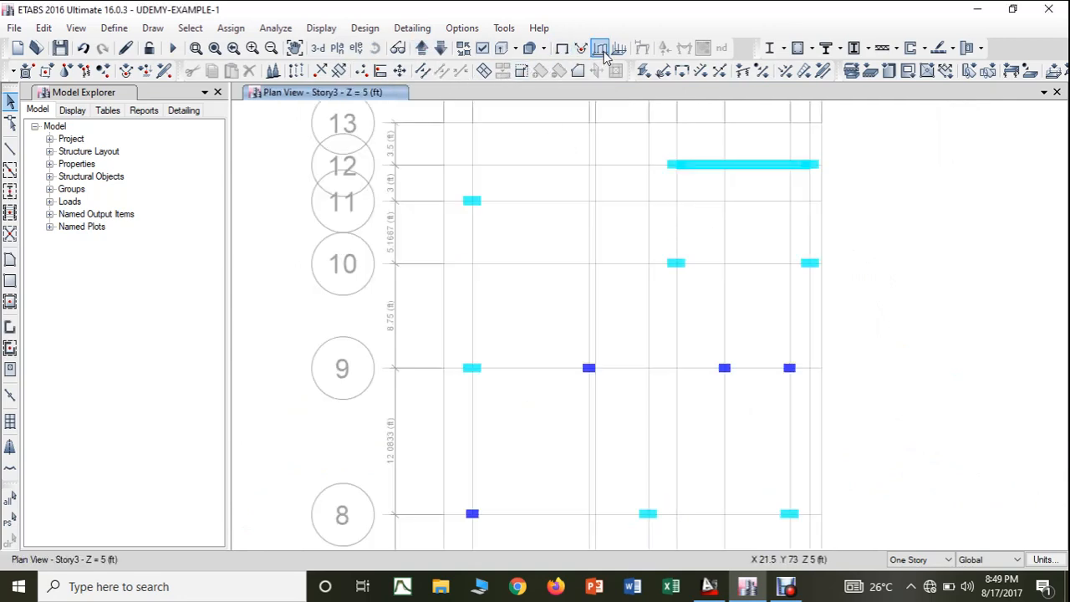
click(711, 166)
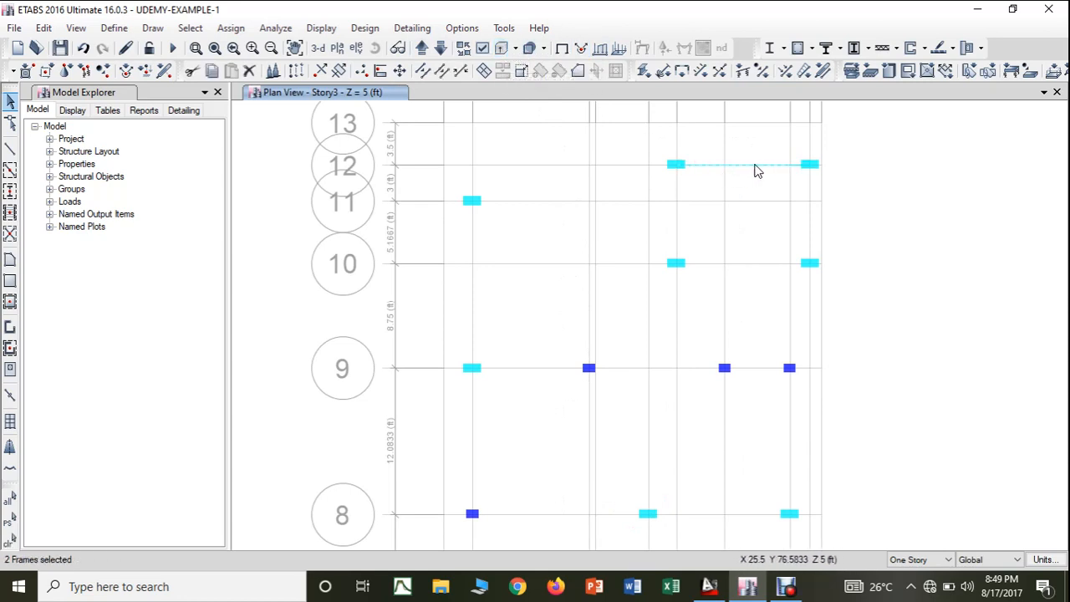
click(794, 166)
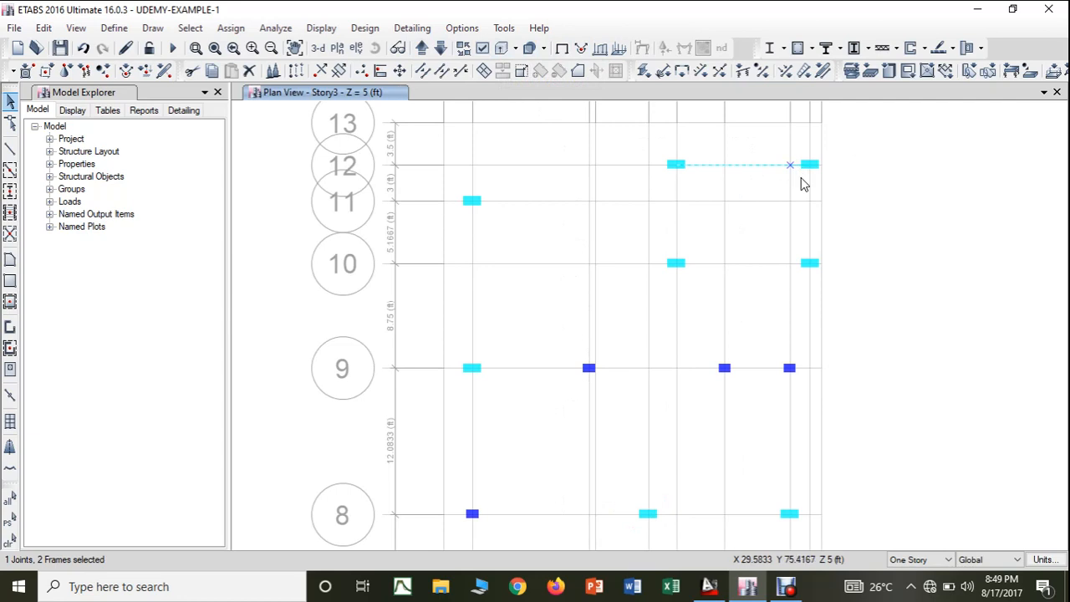
key(Escape)
click(694, 165)
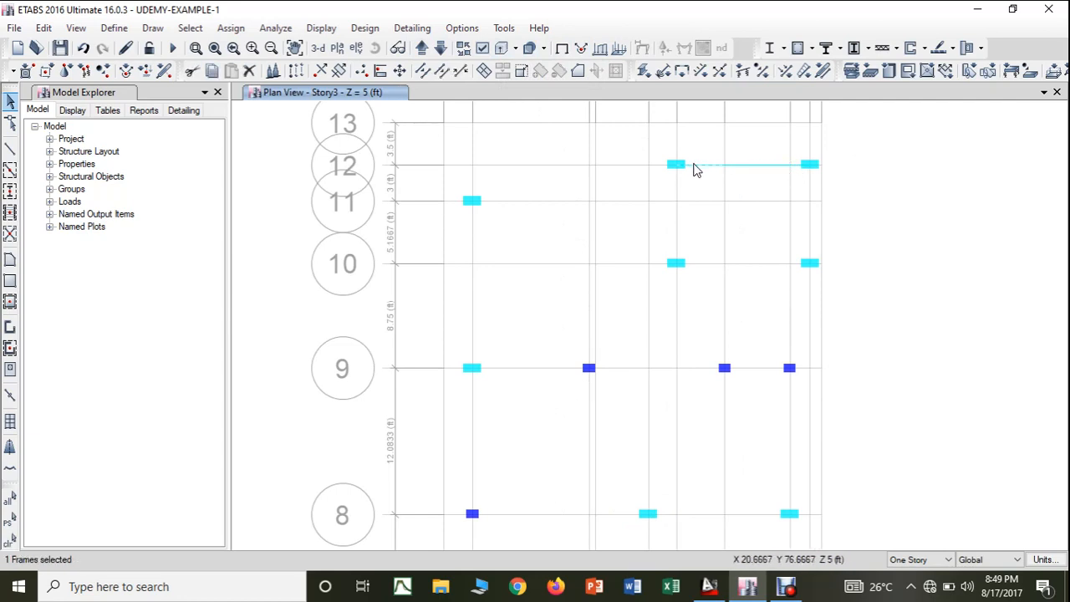
click(743, 166)
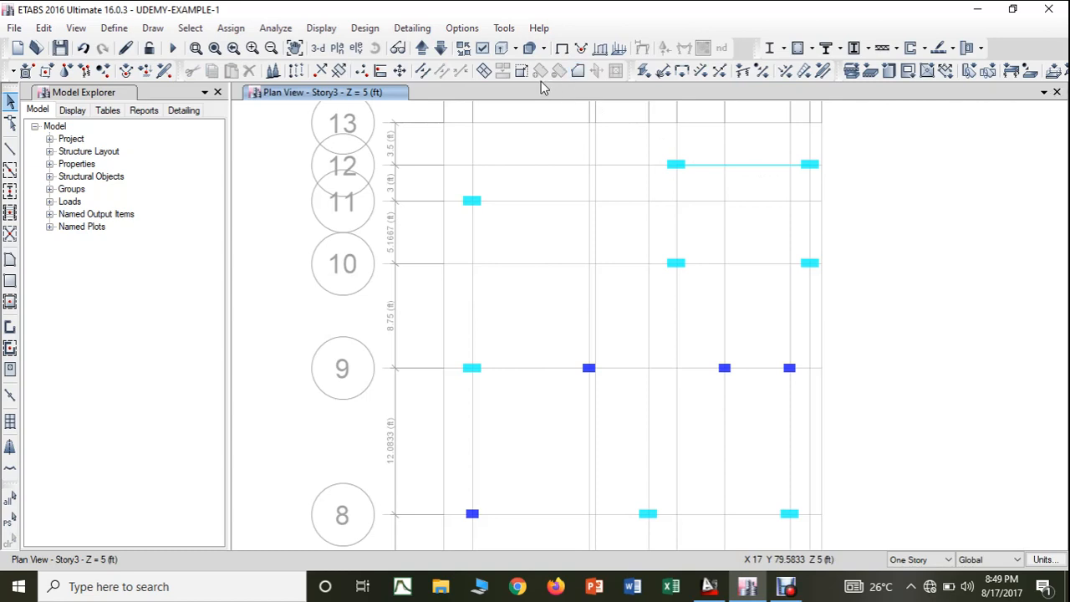
- Set the view to be coloured by Objects and apply the setting to all windows
click(483, 49)
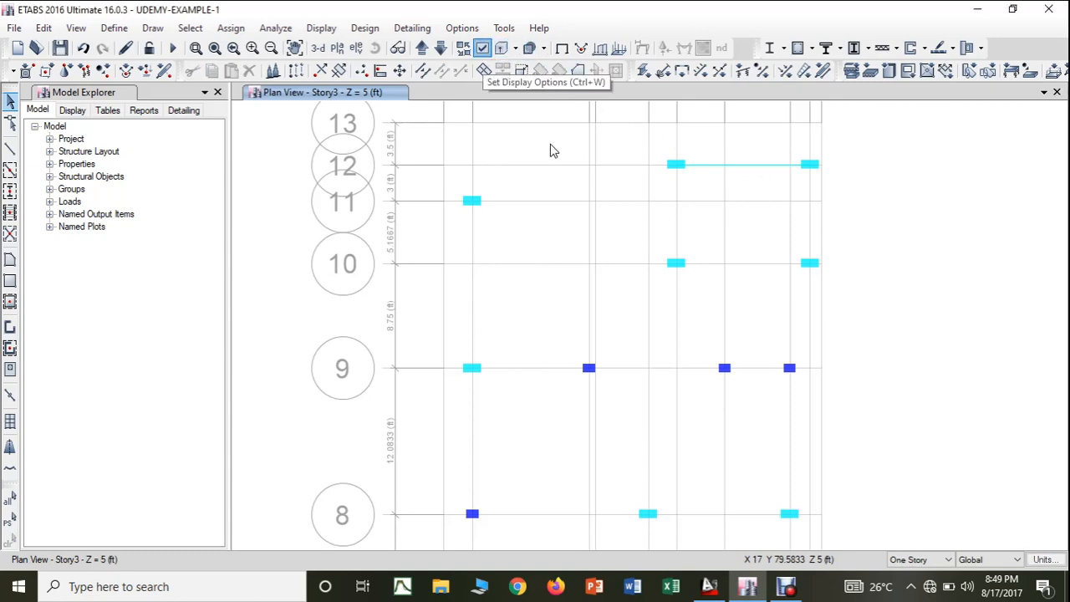
click(552, 101)
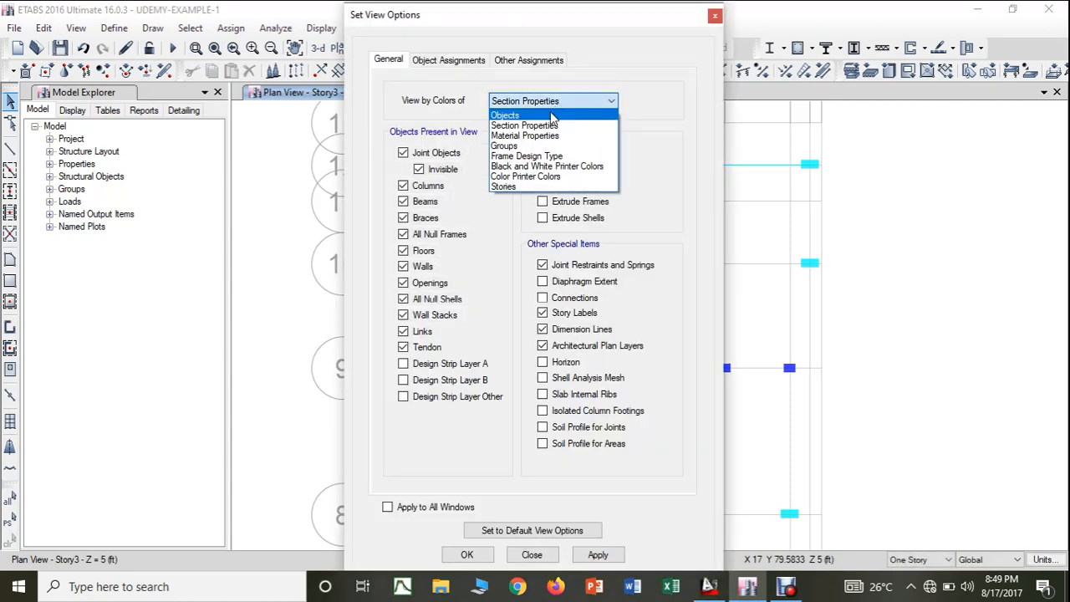
click(551, 115)
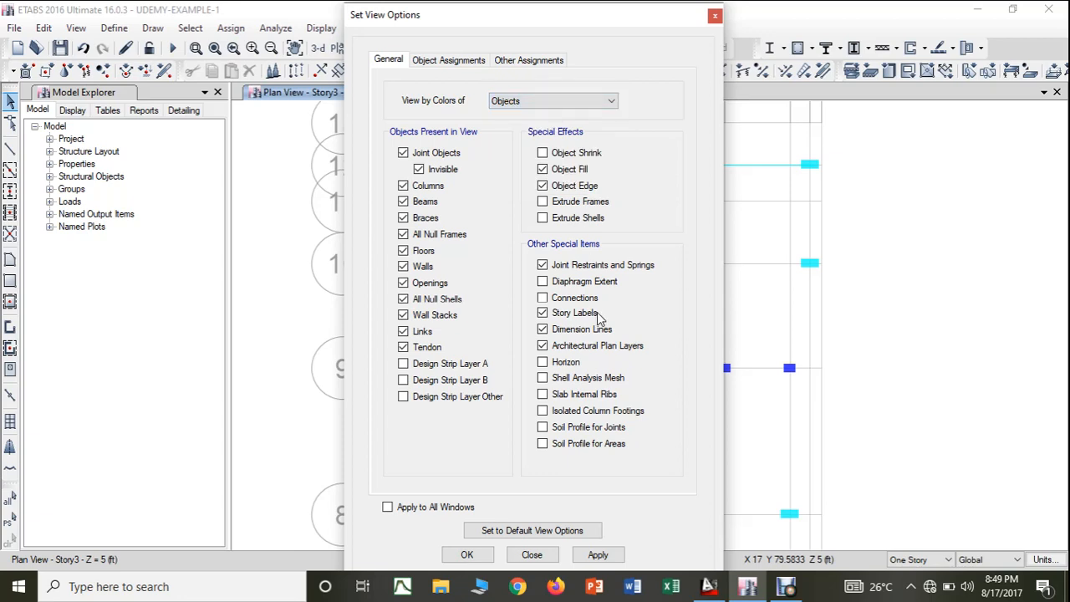
click(596, 554)
click(467, 554)
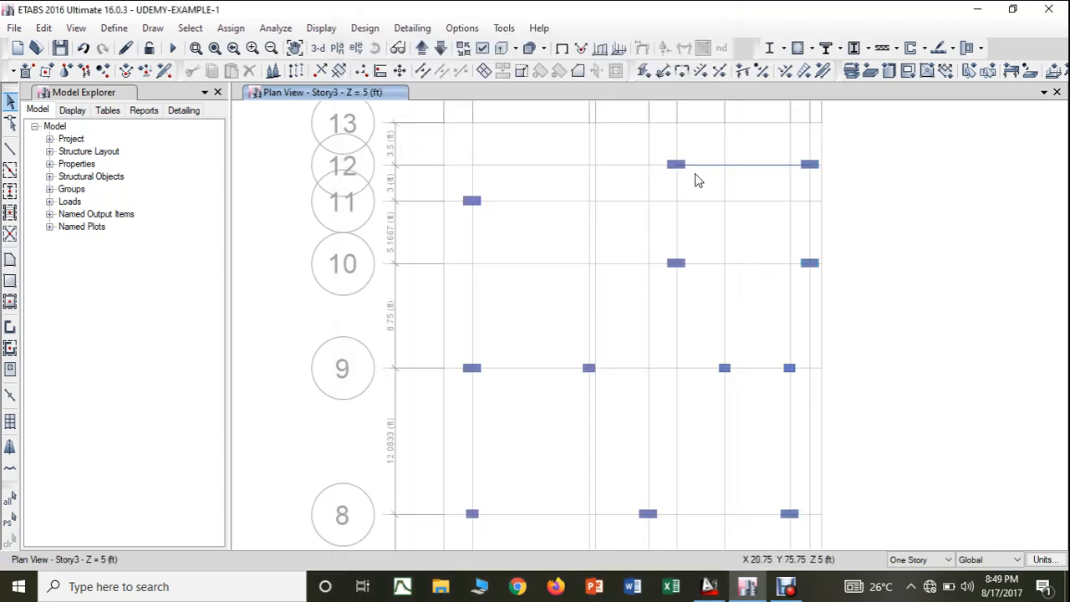
- Check the section assignments of the three beam segments on grid line 12 between grids G and J, and delete all three
click(715, 167)
click(796, 173)
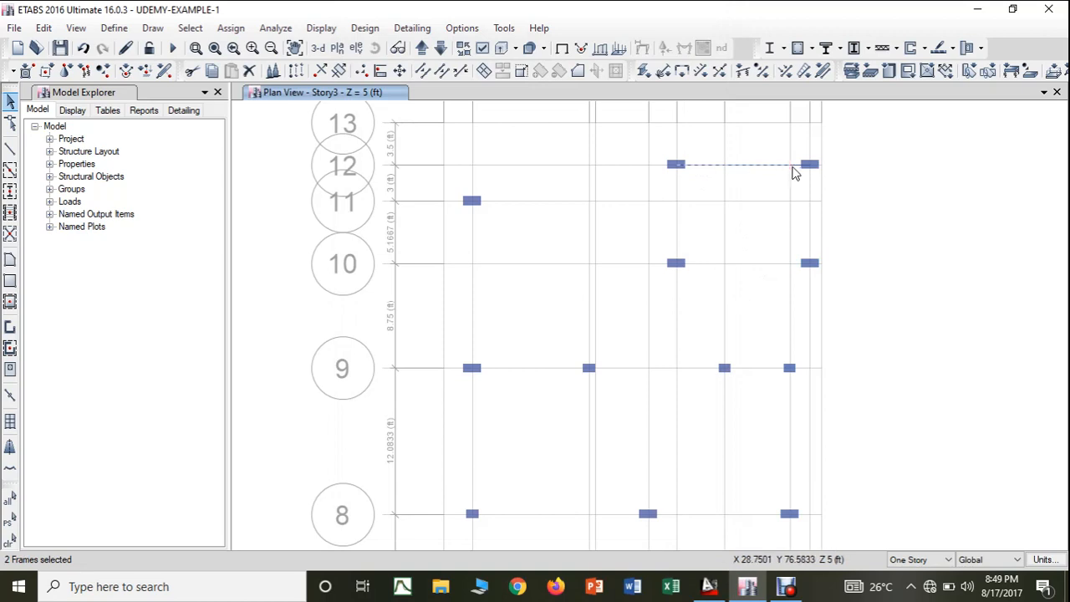
click(801, 166)
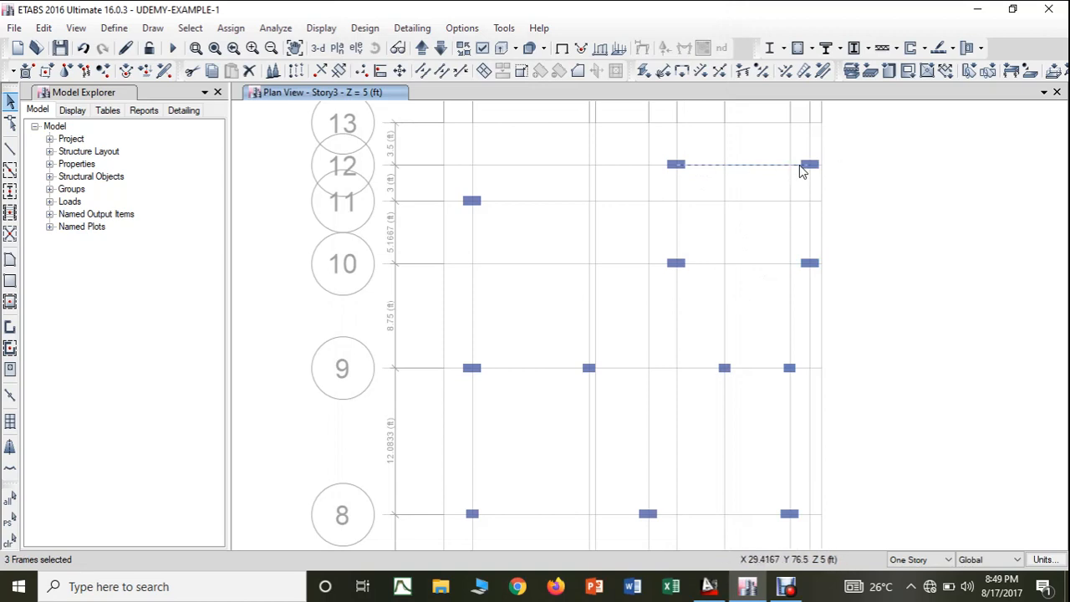
right_click(732, 171)
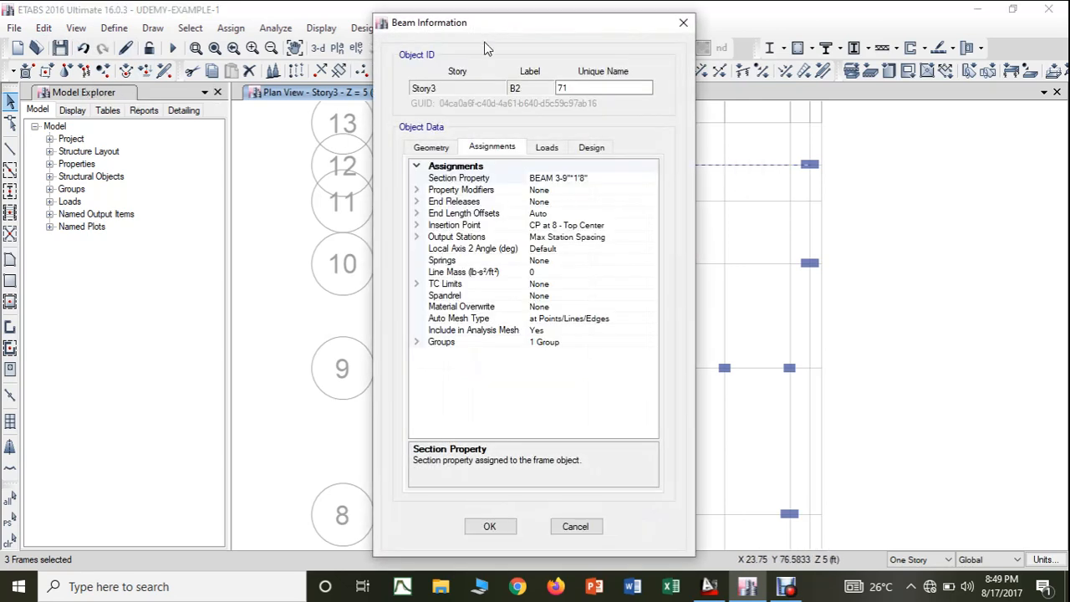
click(684, 24)
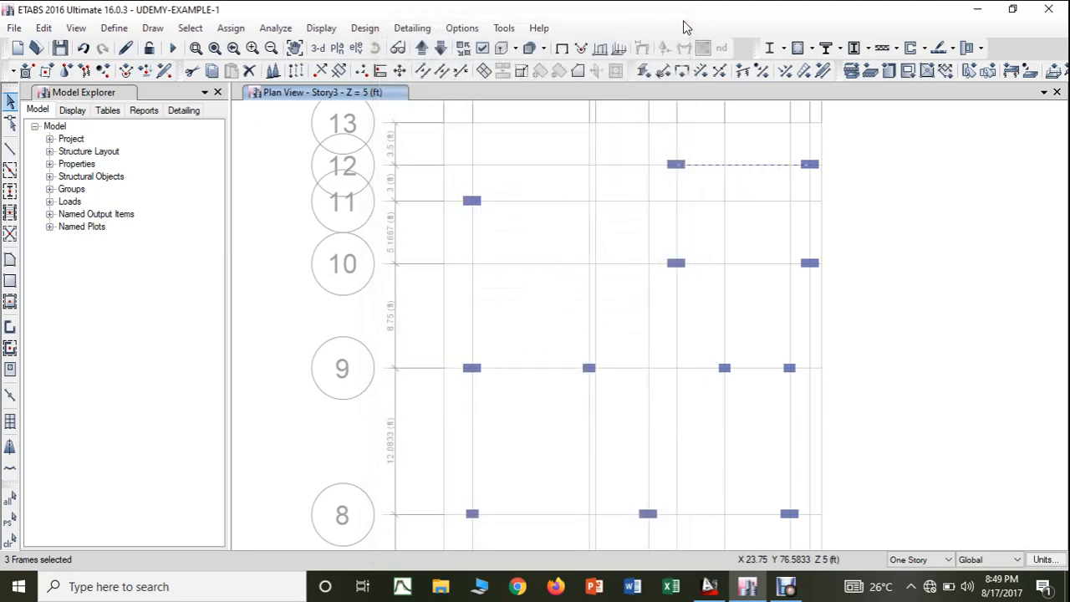
click(43, 28)
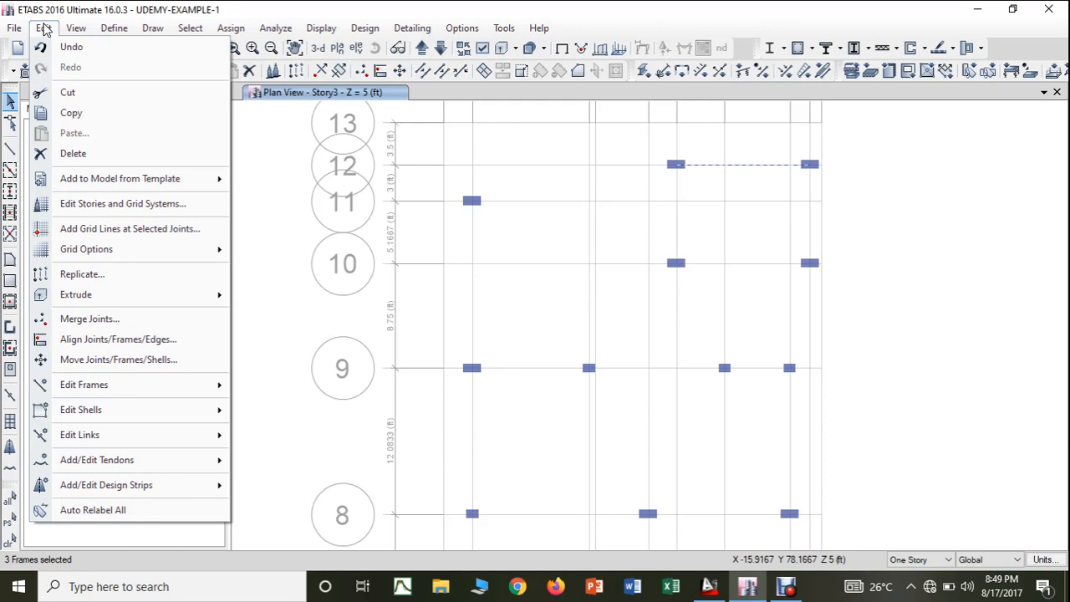
click(65, 155)
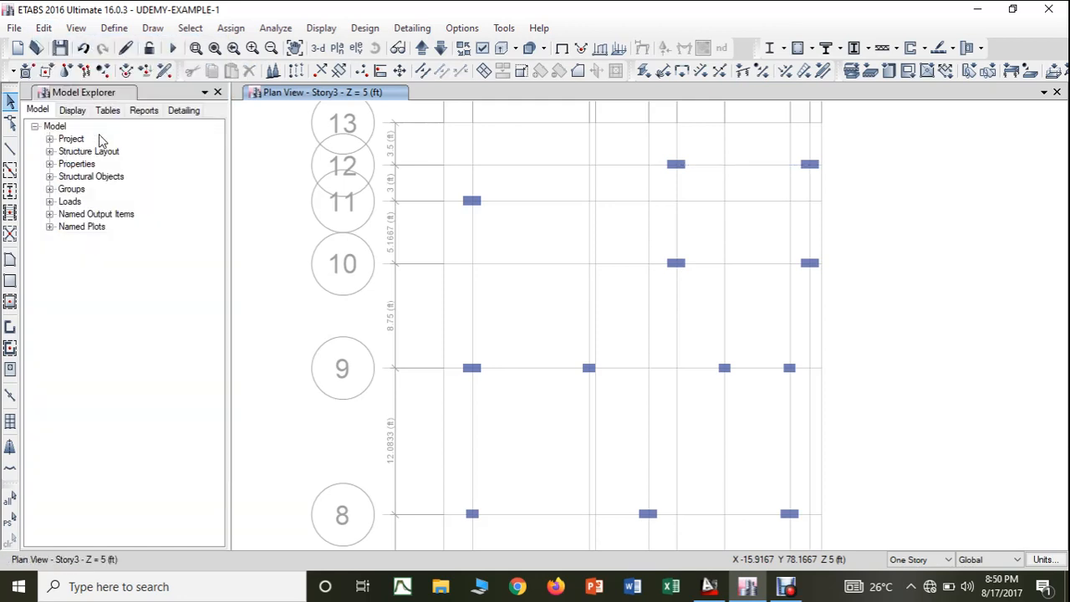
- Draw a straight frame beam with property BEAM 3-9"*1'8" from grid point G-12 to grid point J-12
click(10, 150)
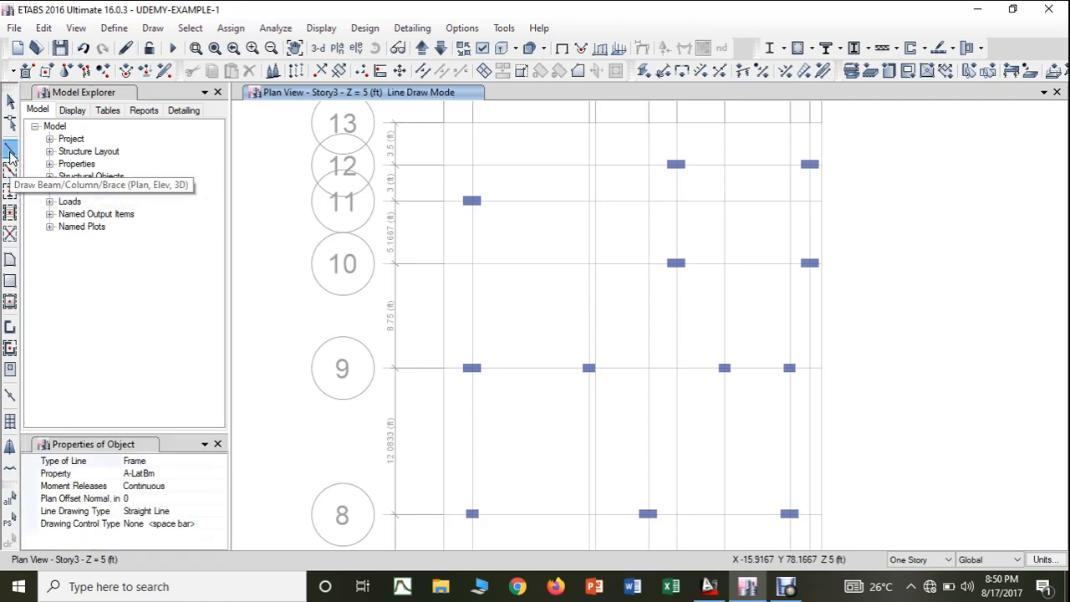
click(222, 473)
click(220, 474)
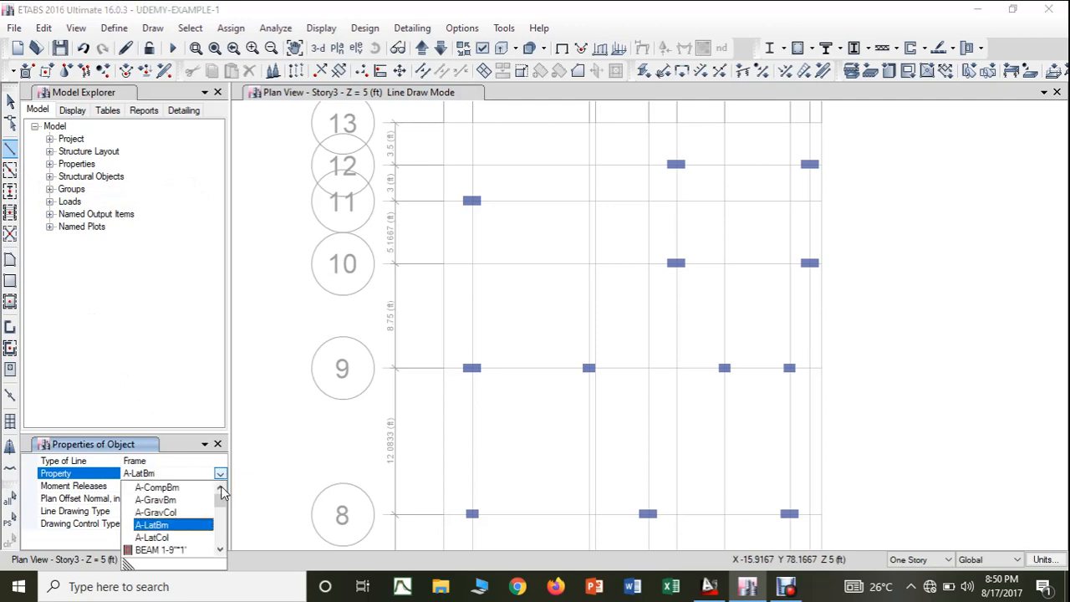
click(220, 549)
click(220, 550)
click(220, 550)
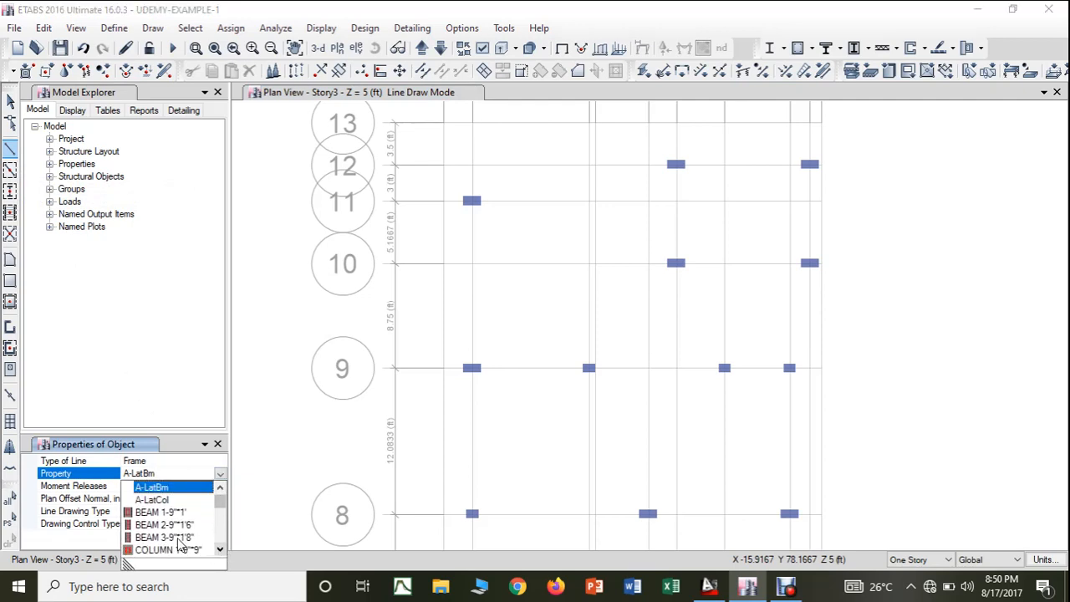
click(166, 537)
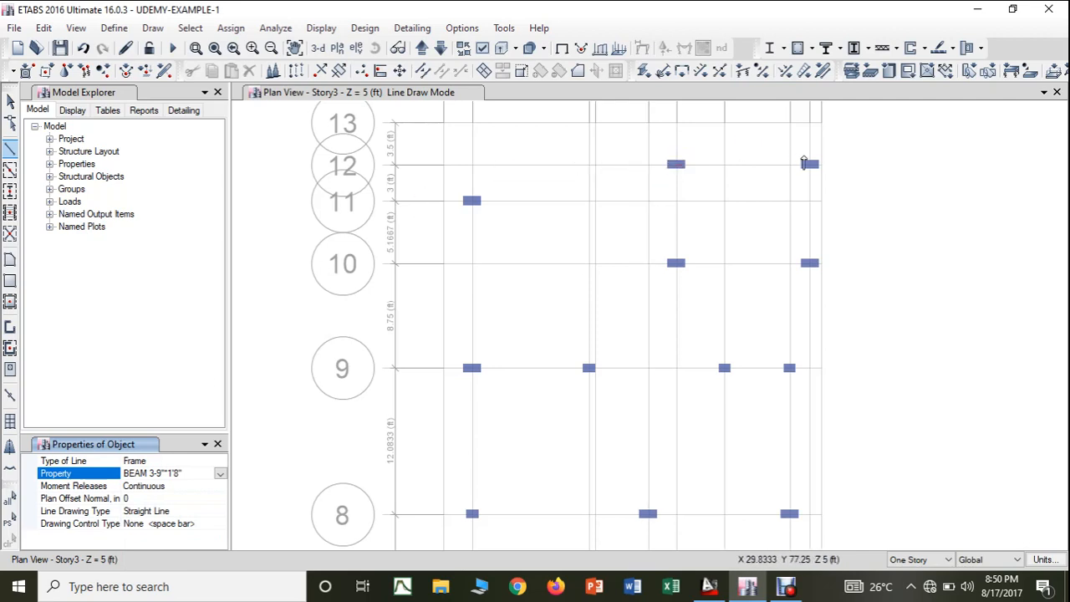
click(678, 166)
click(677, 166)
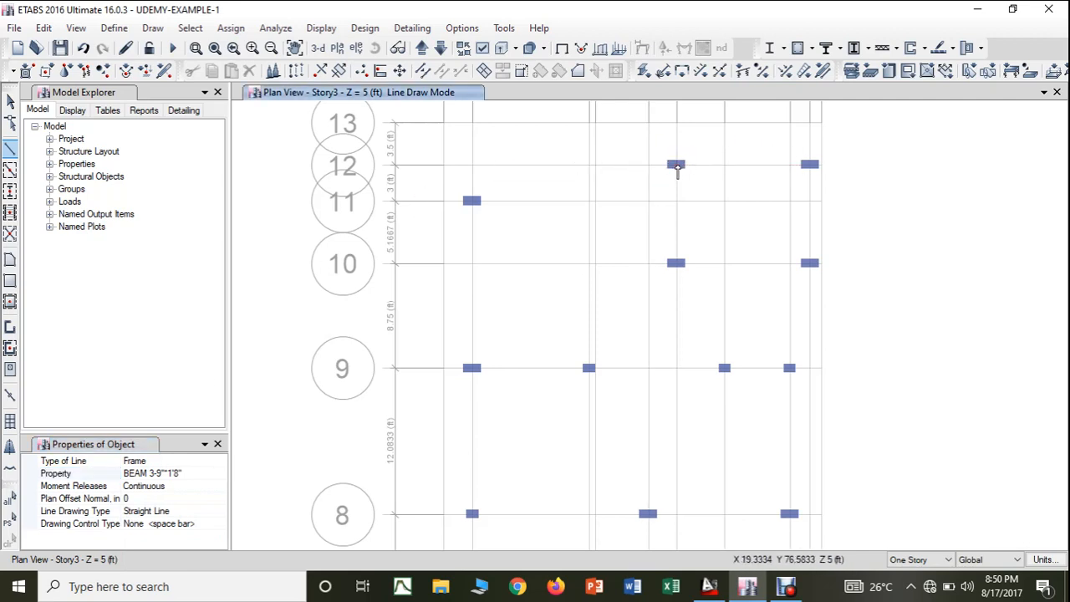
click(811, 166)
- Continue the chain of beams from J-12 through the columns at J-10 and G-10 back to G-12
click(811, 264)
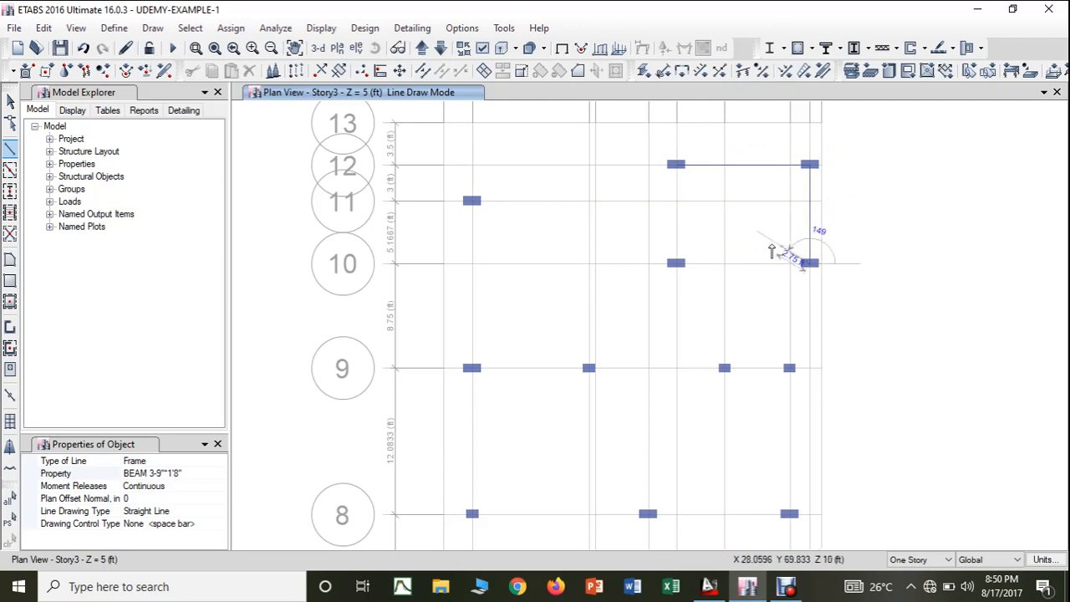
click(678, 265)
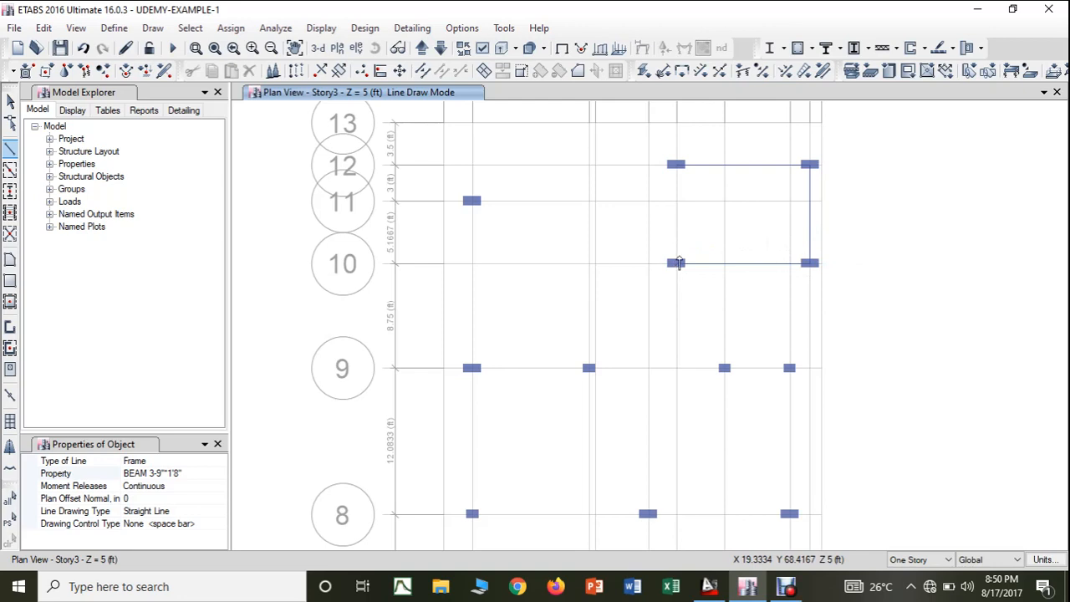
click(678, 166)
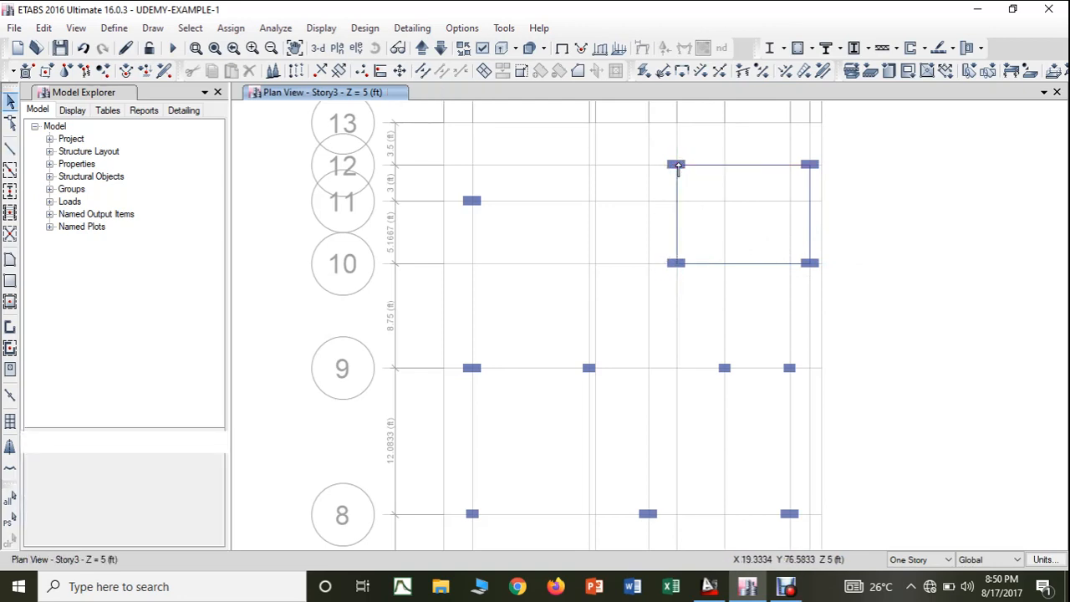
- In the AutoCAD structural drawing, change the colour of the four beam lines joining the upper four C1 columns to White
click(689, 525)
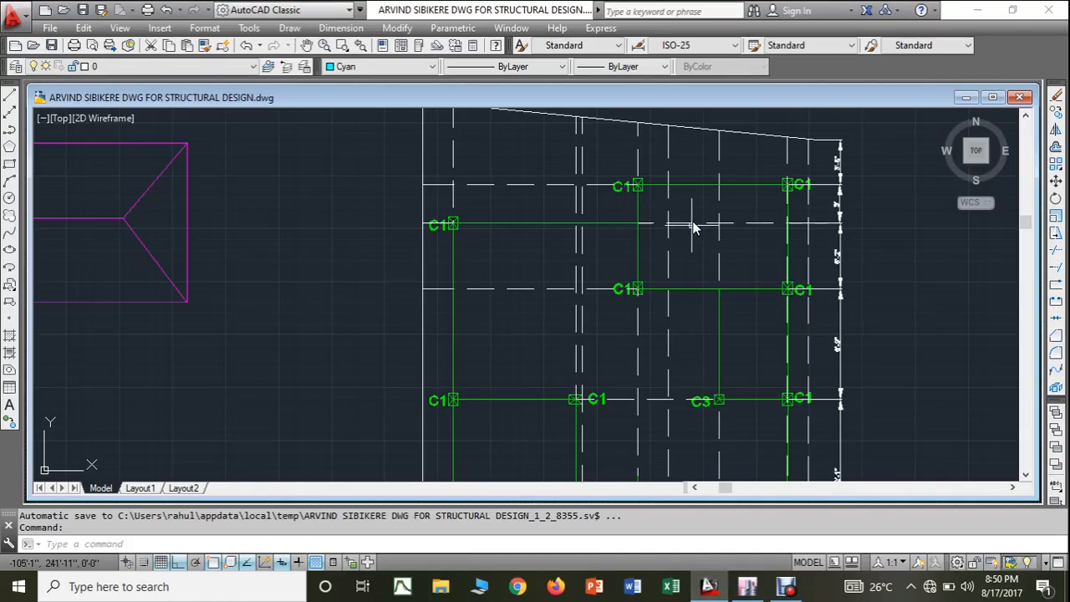
click(697, 185)
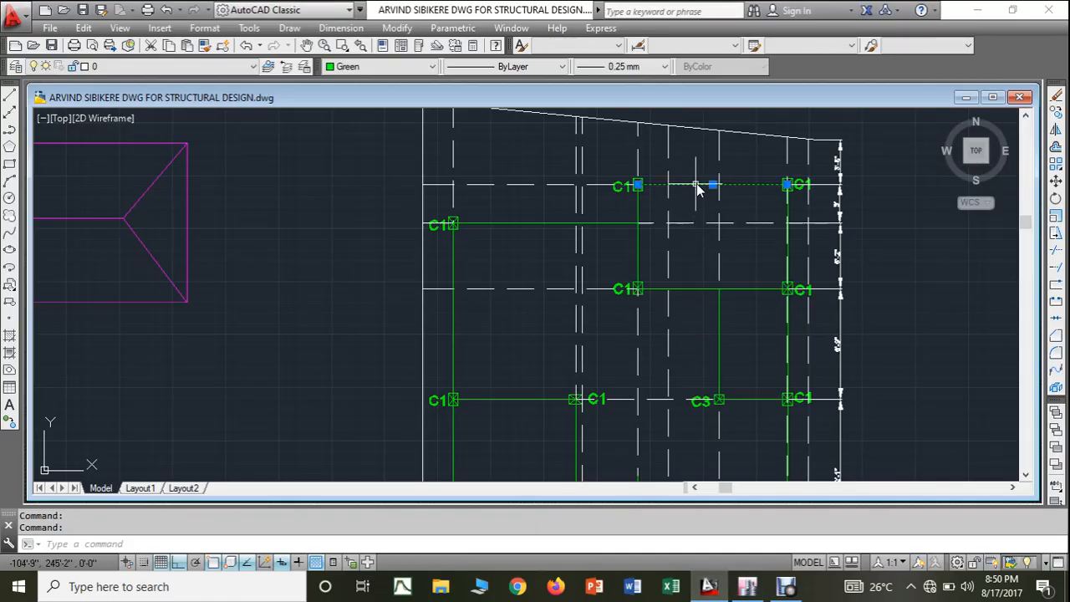
click(786, 228)
click(750, 289)
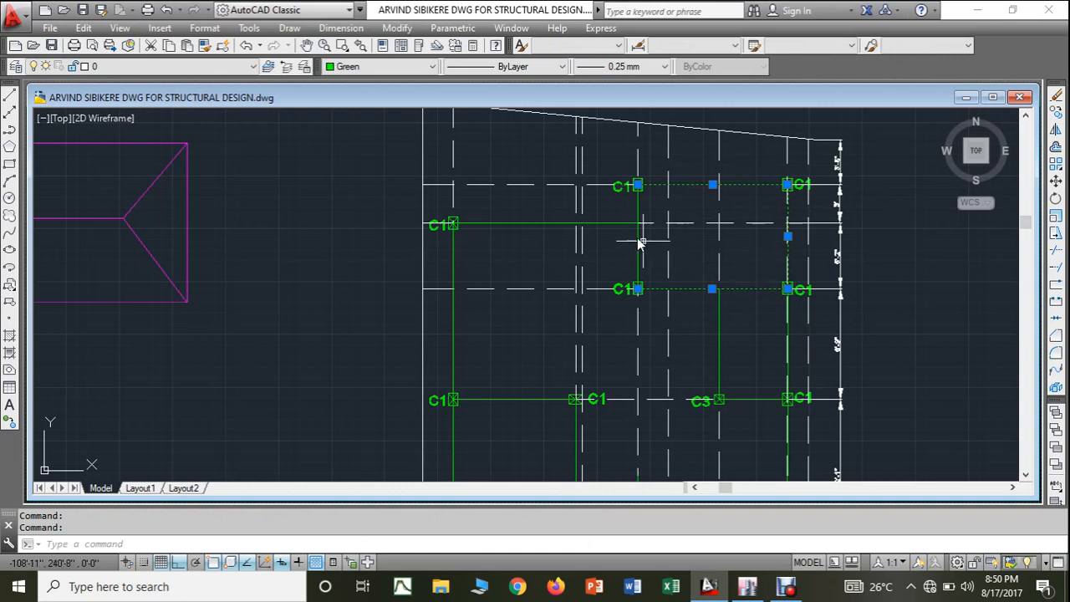
click(431, 66)
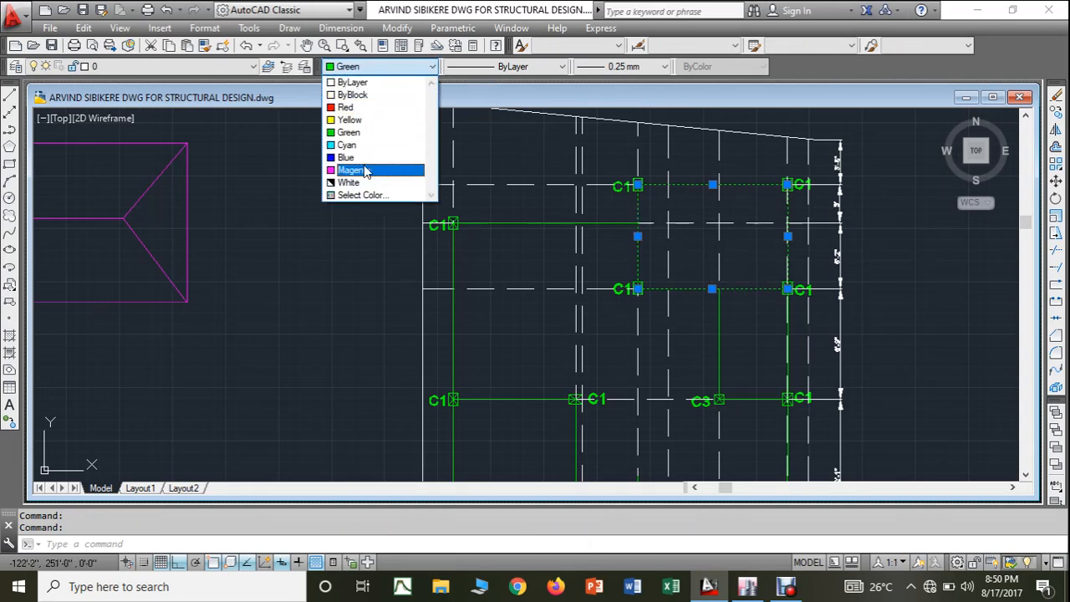
click(351, 182)
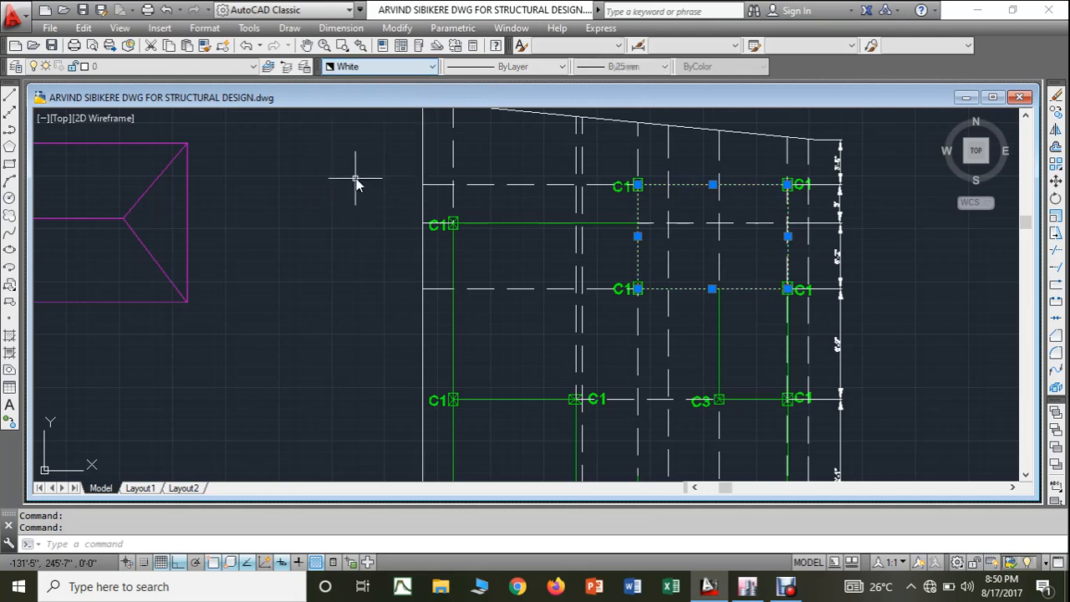
- In the ETABS Story3 plan, draw a straight frame beam with property BEAM 3-9"*1'8" from grid point C-11 to grid point G-11
key(Escape)
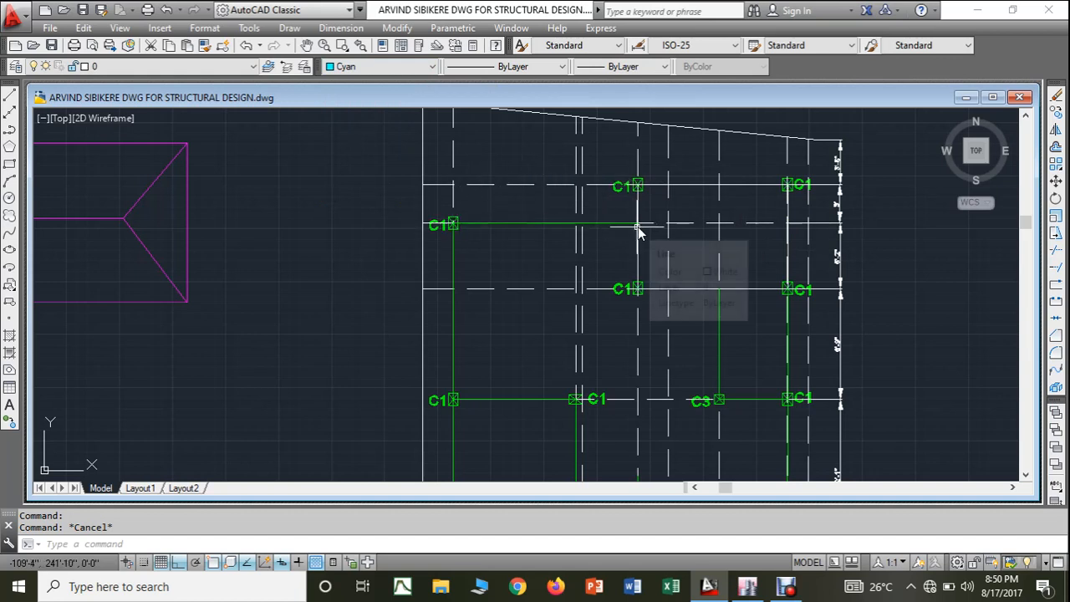
click(747, 588)
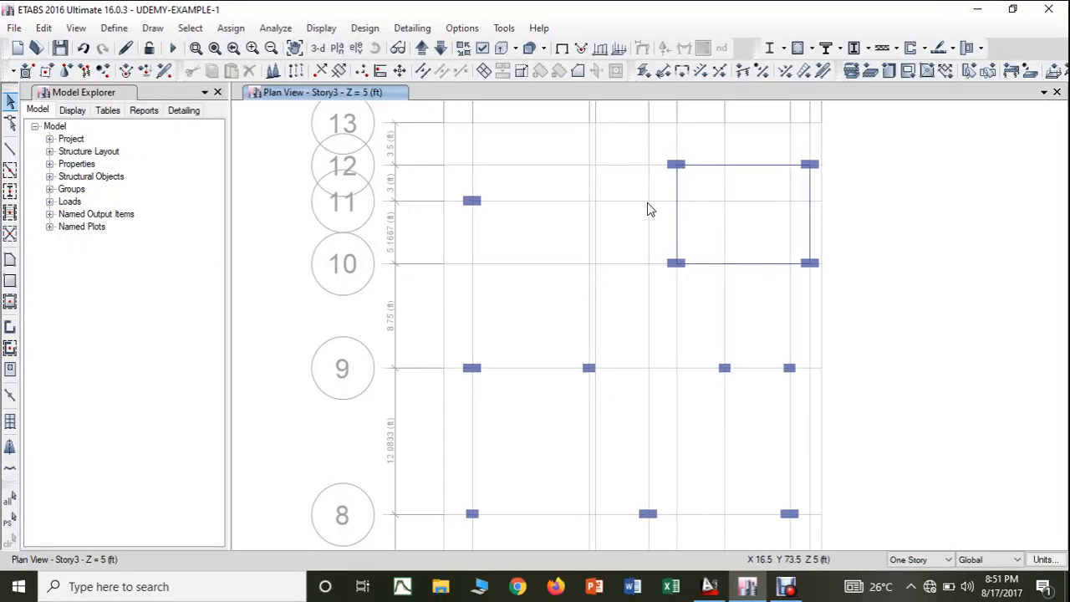
click(10, 148)
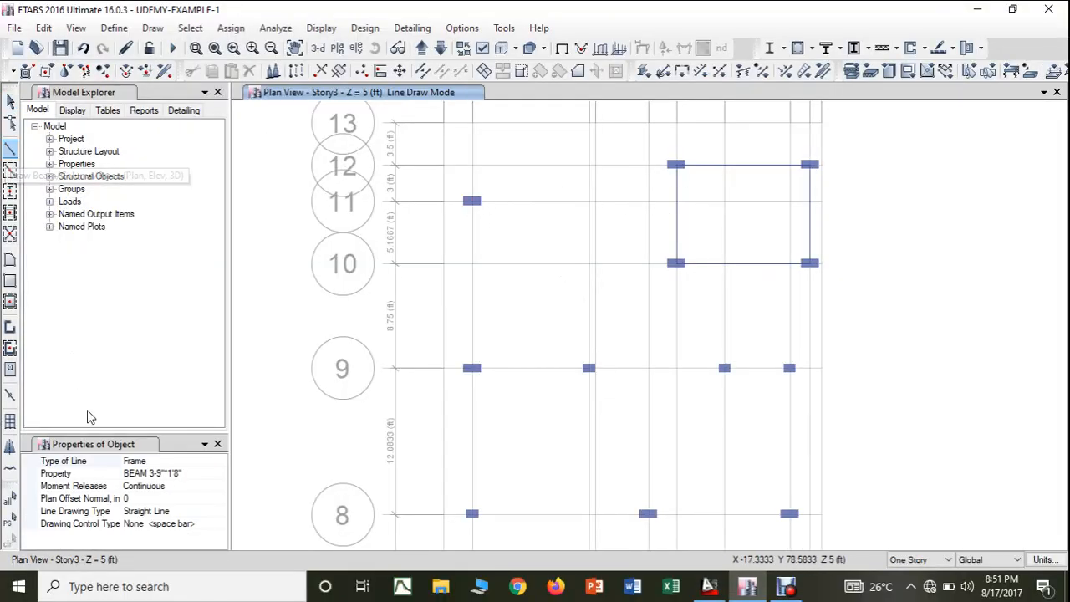
click(473, 201)
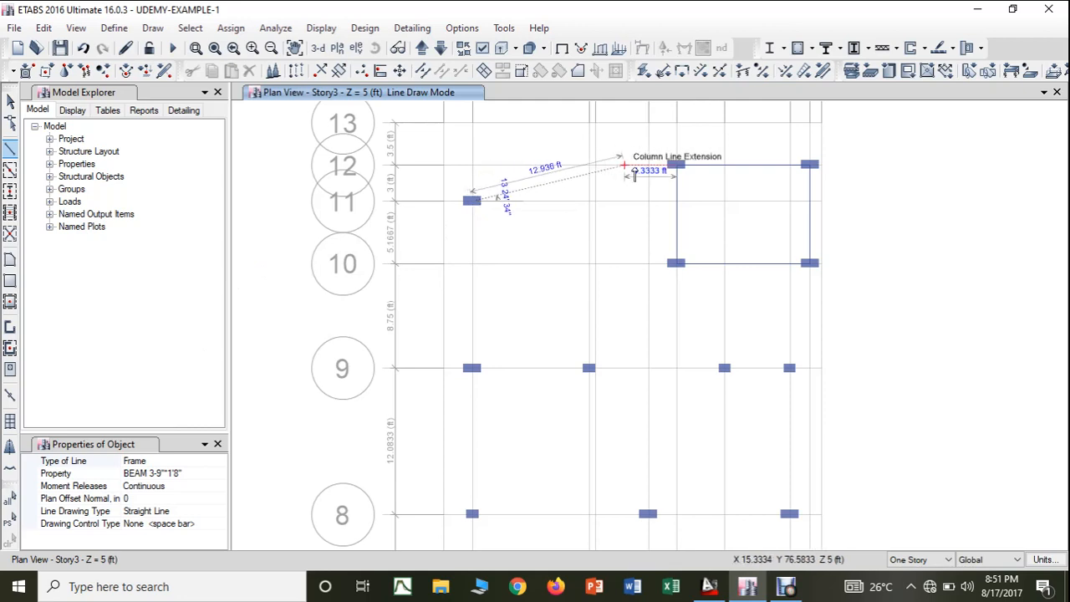
click(678, 201)
key(Escape)
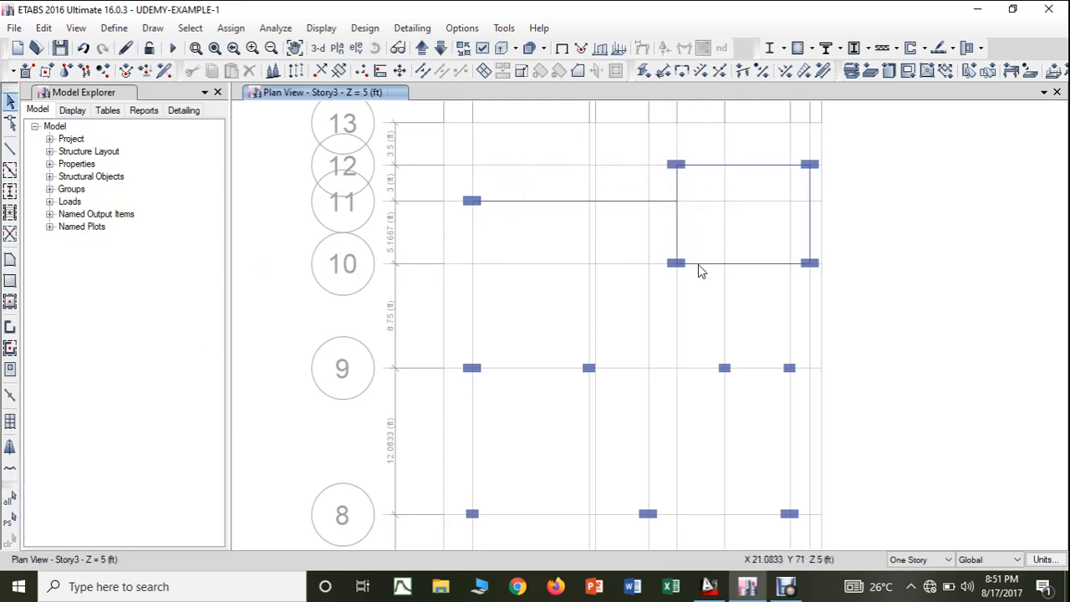
- In the AutoCAD structural drawing, change the colour of the horizontal beam line running from the upper-left C1 column to White
click(709, 586)
click(558, 224)
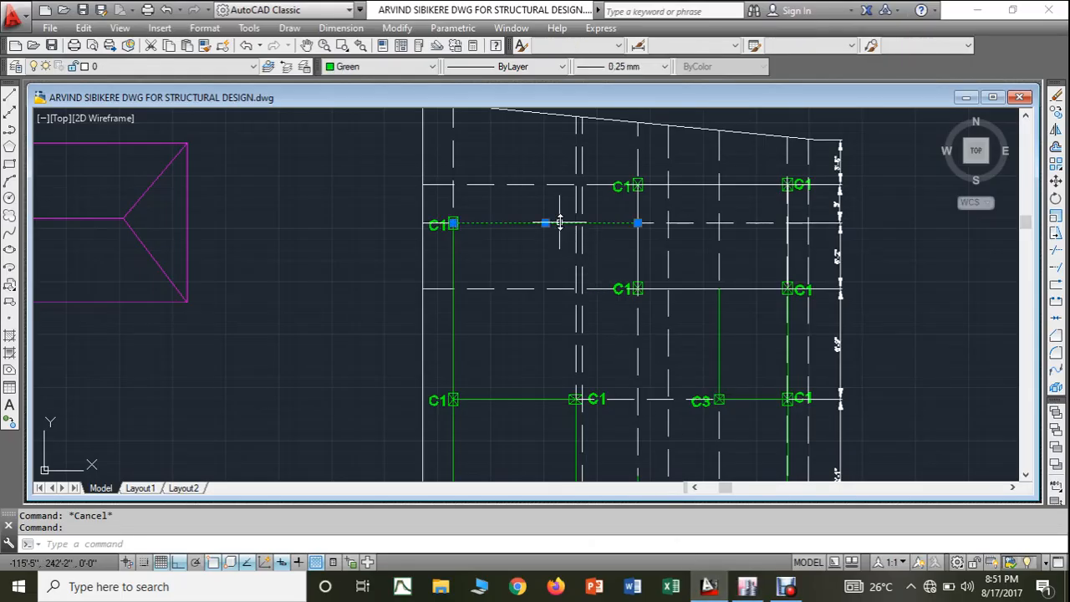
click(372, 69)
click(349, 182)
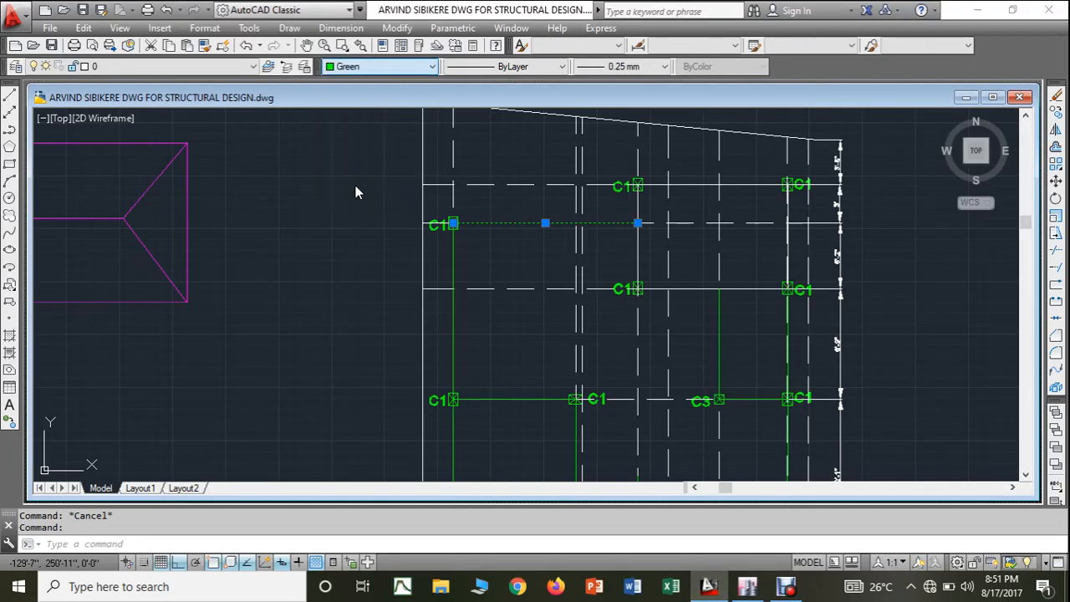
key(Escape)
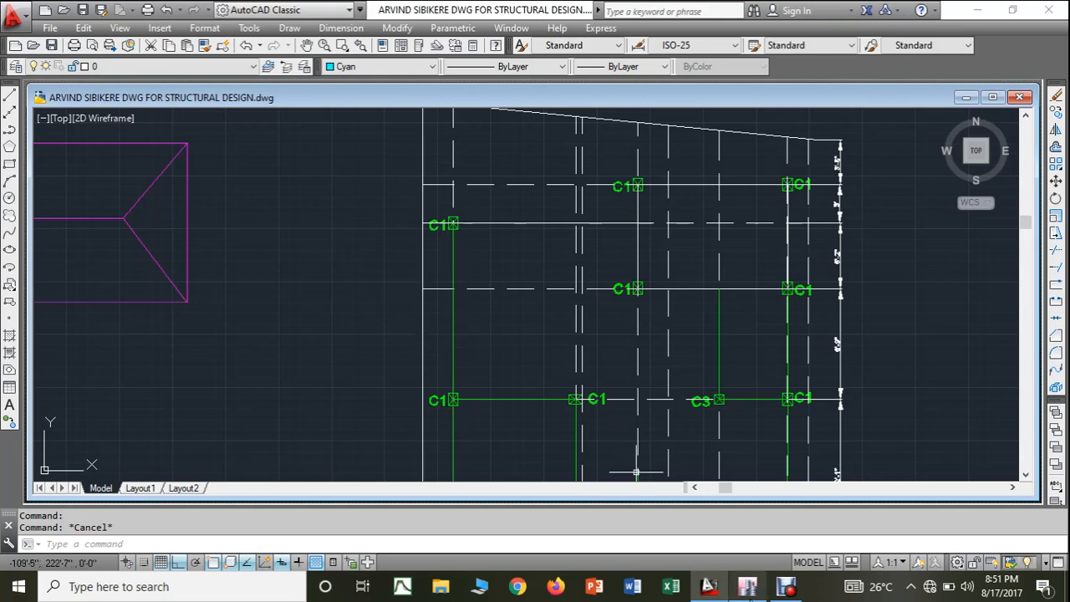
- In the ETABS plan, draw a straight BEAM 3-9"*1'8" frame from the column at C-11 to the column at C-9
click(748, 586)
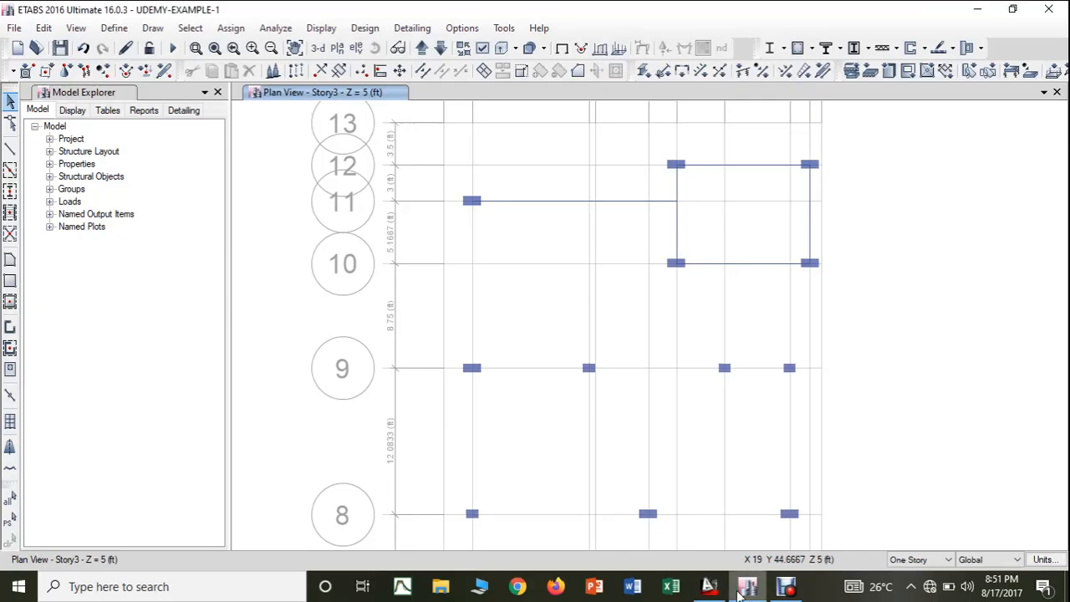
click(10, 149)
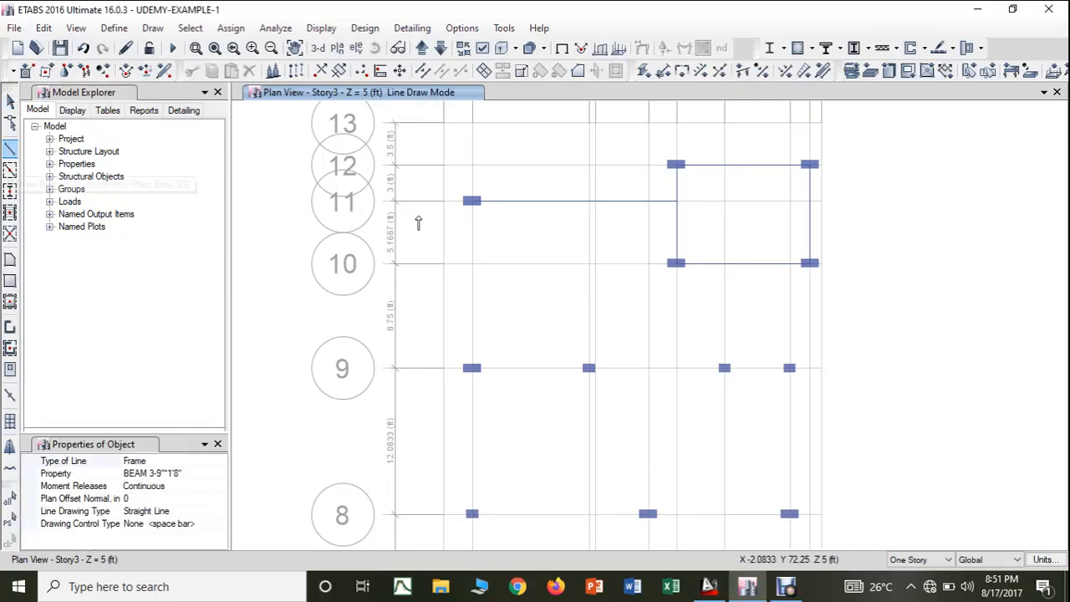
click(473, 201)
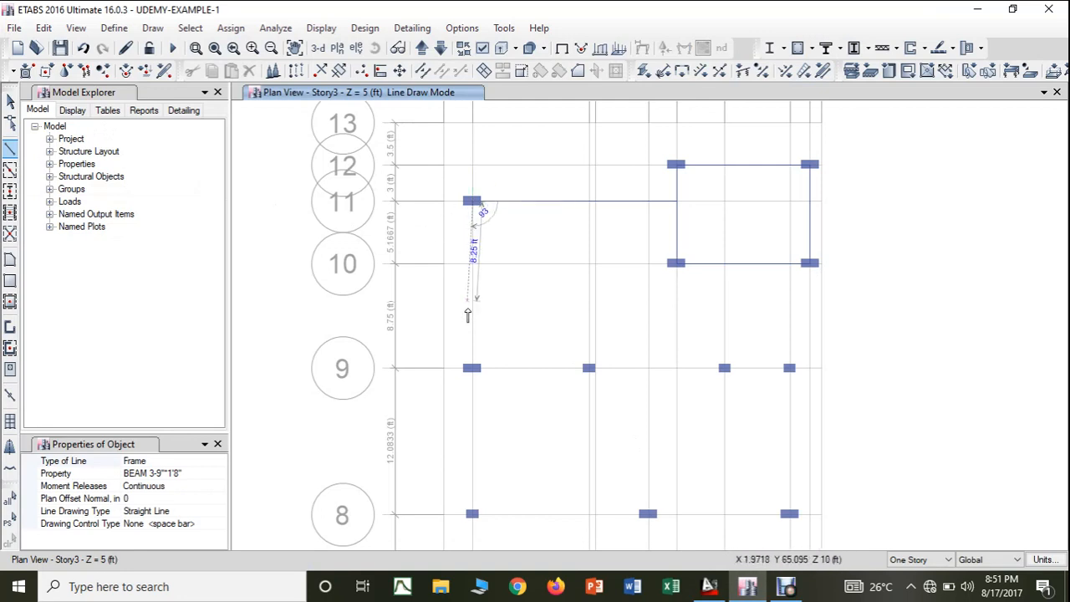
click(473, 368)
key(Escape)
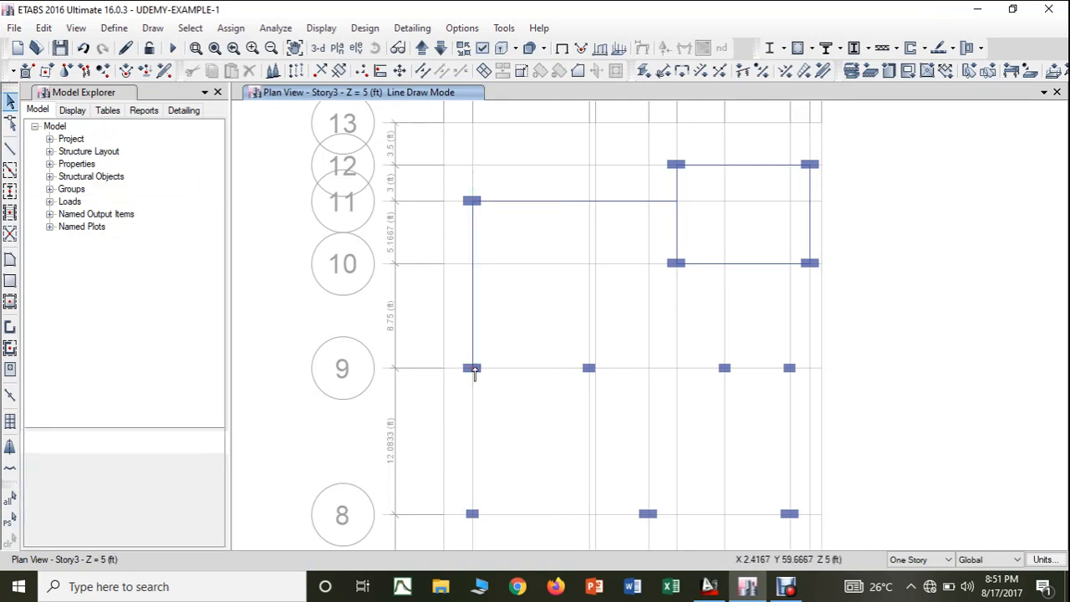
- In the AutoCAD drawing, change the colour of the vertical beam line between the two leftmost C1 columns to White
click(709, 588)
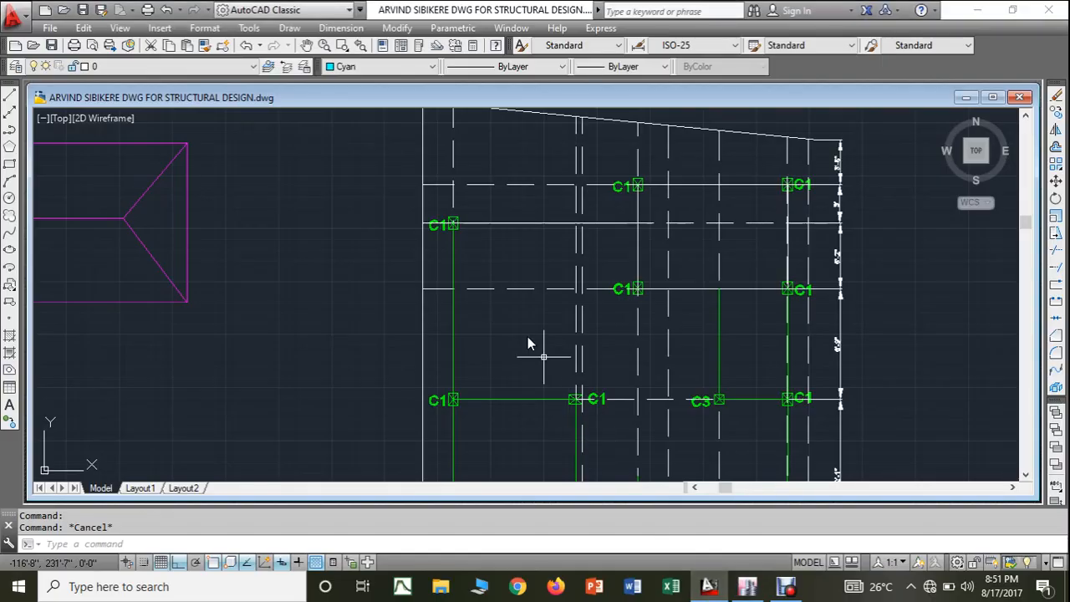
click(452, 349)
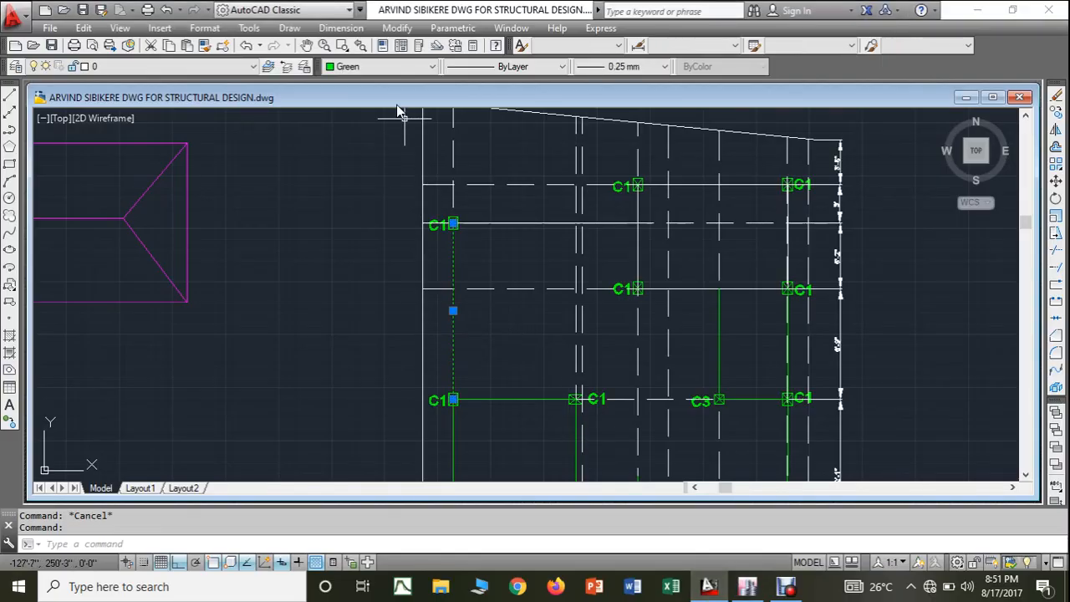
click(384, 66)
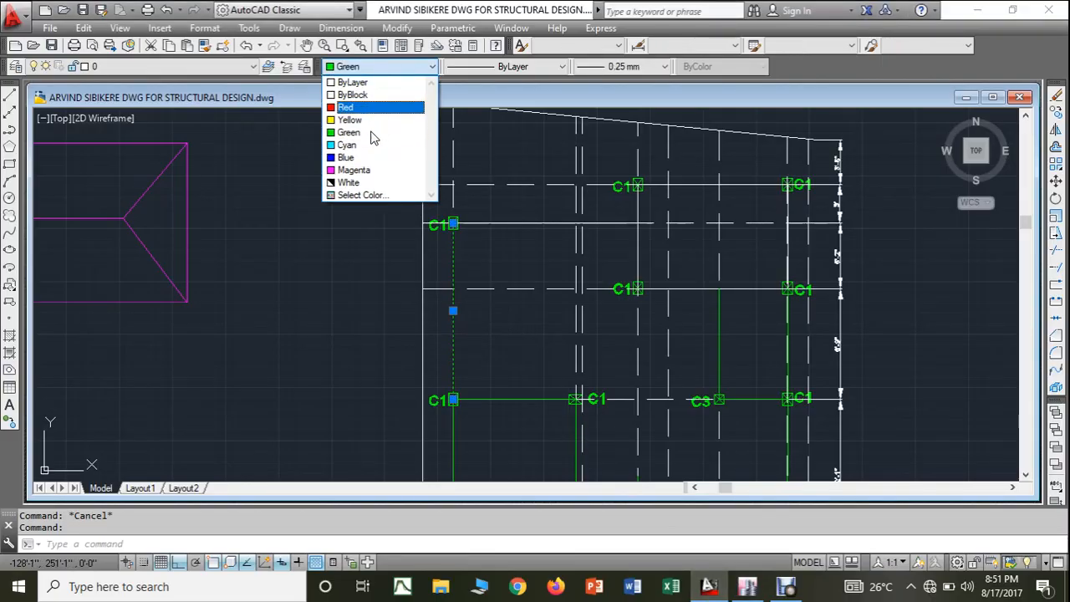
click(368, 183)
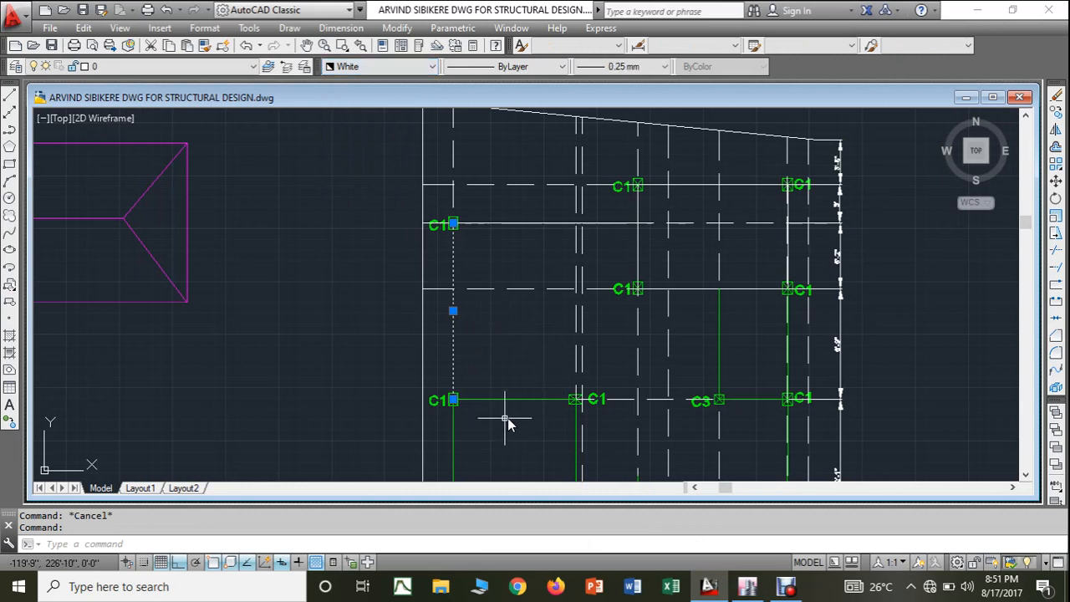
middle_drag(509, 418, 501, 342)
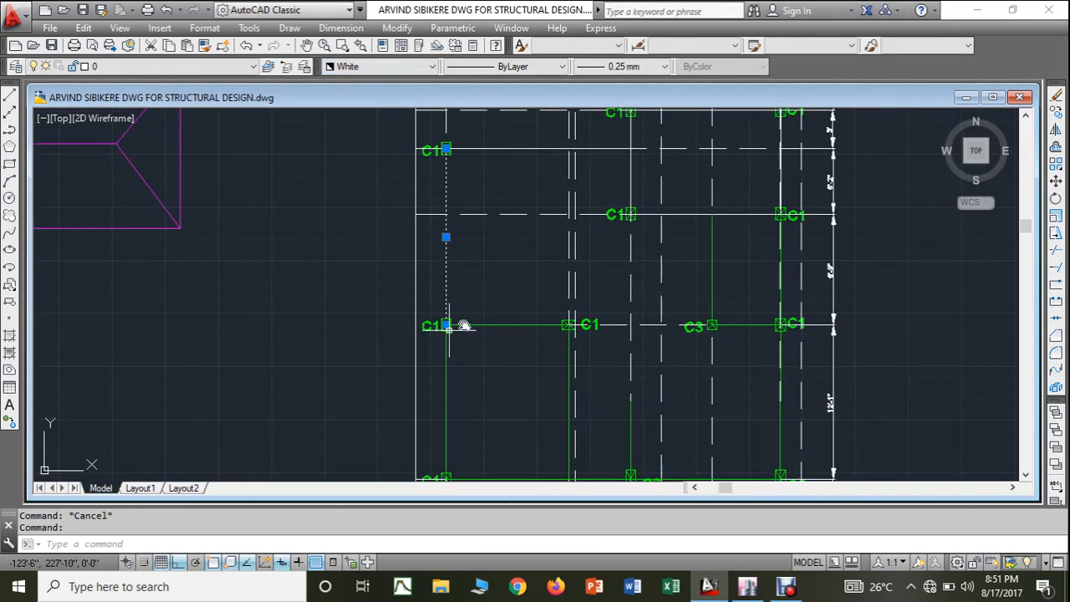
key(Escape)
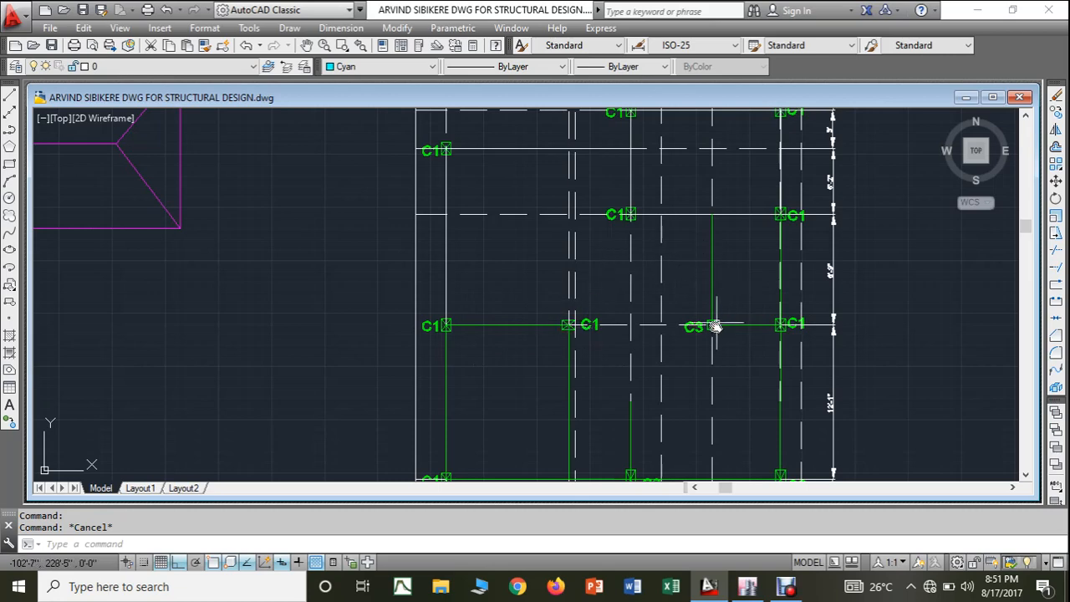
- In the ETABS plan, draw a chain of BEAM 3-9"*1'8" frames along grid line 9 from C-9 through every column to the easternmost one
click(748, 587)
click(10, 150)
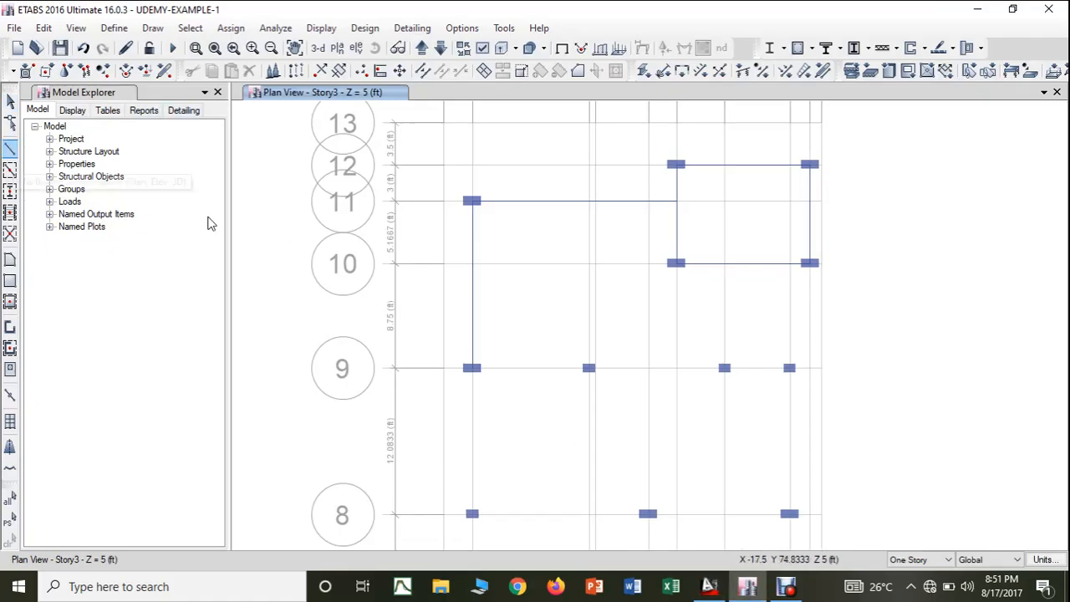
click(473, 370)
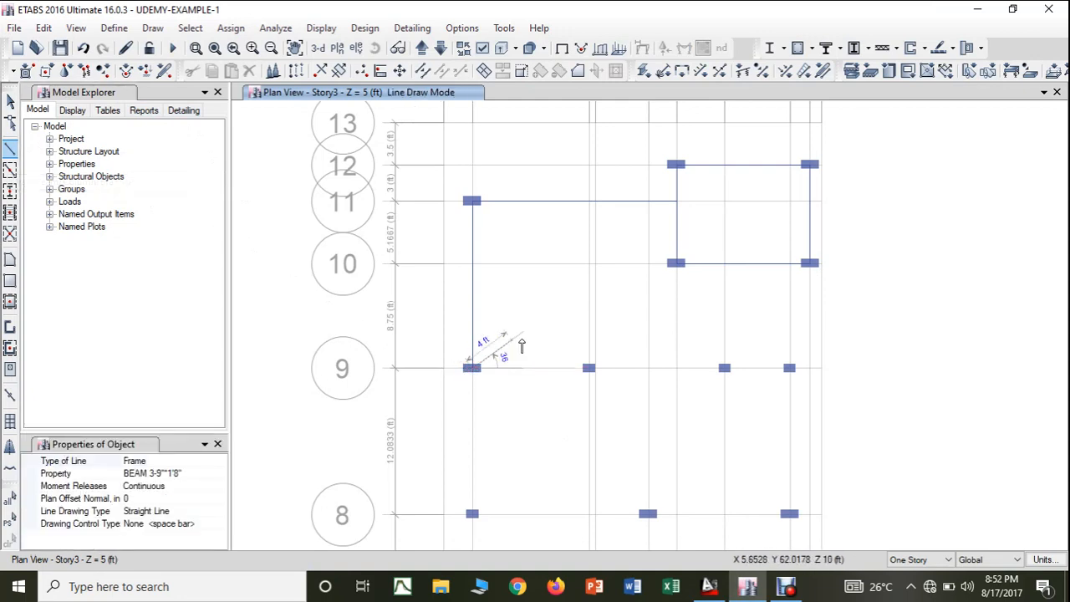
click(589, 370)
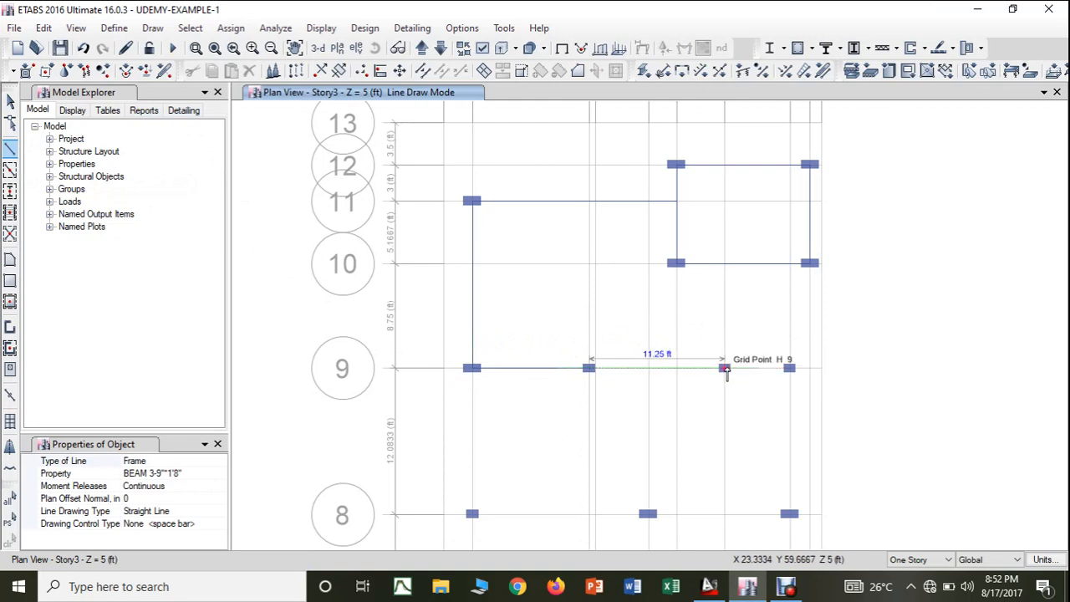
click(725, 369)
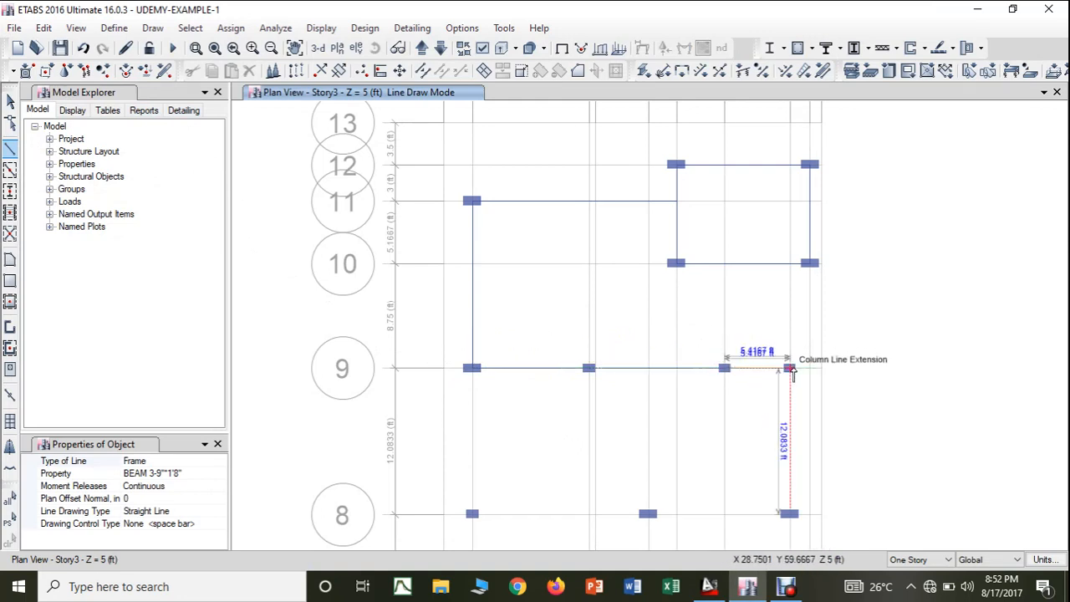
click(790, 368)
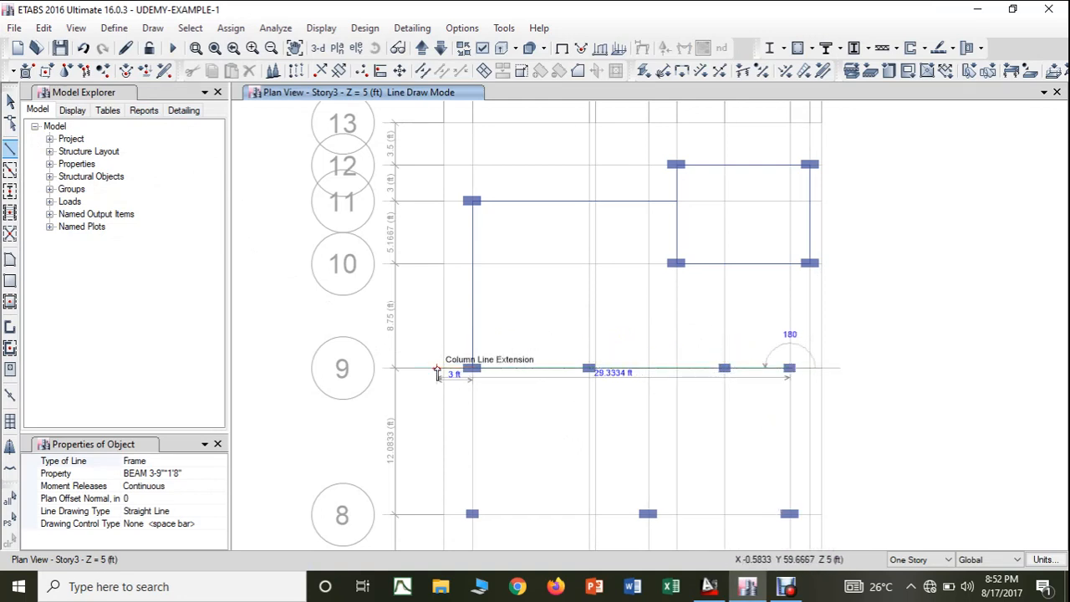
key(Escape)
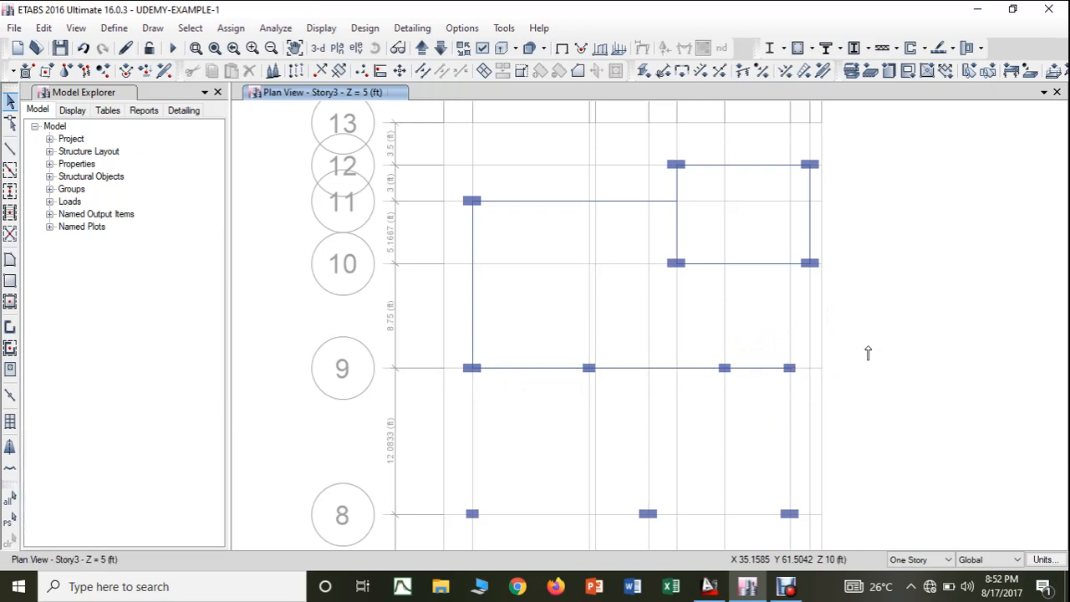
- In the AutoCAD drawing, change the colour of the beam line between columns C3 and C1 and the dashed line along that row to White
click(725, 596)
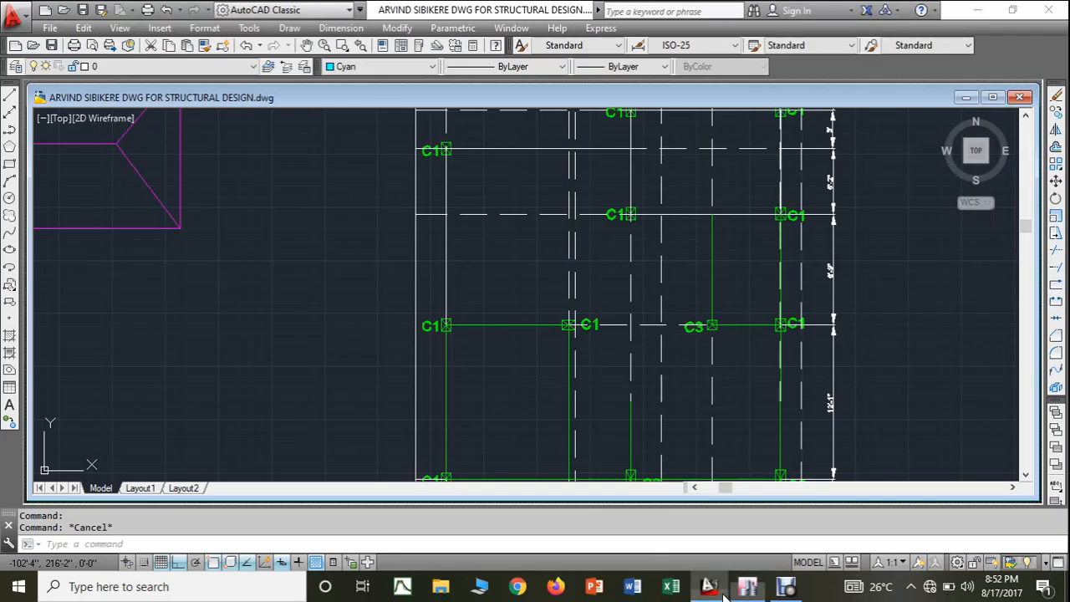
click(512, 324)
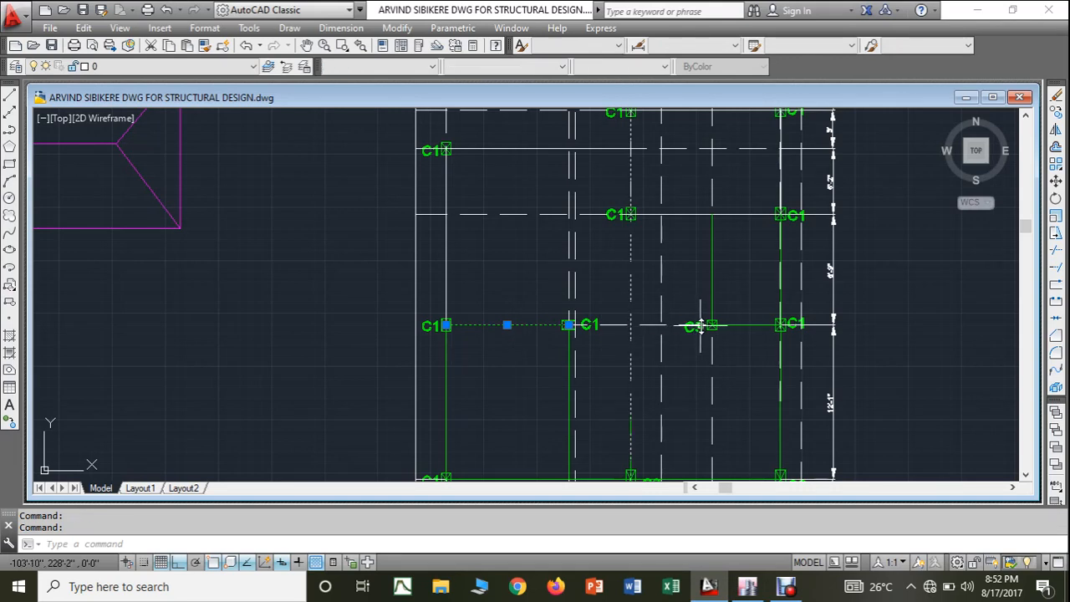
key(Escape)
click(619, 325)
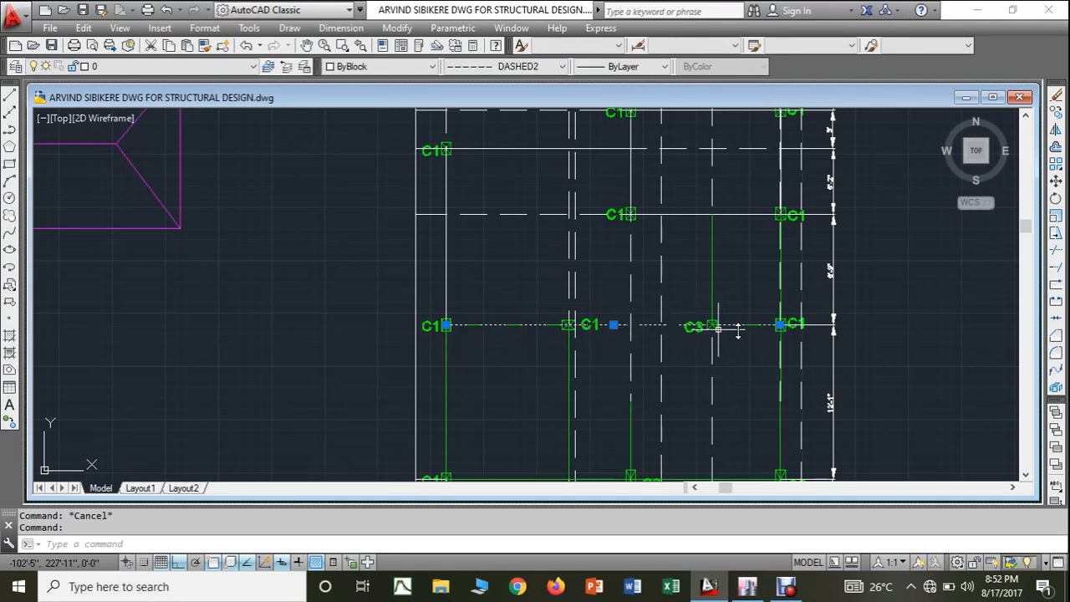
click(809, 326)
key(Escape)
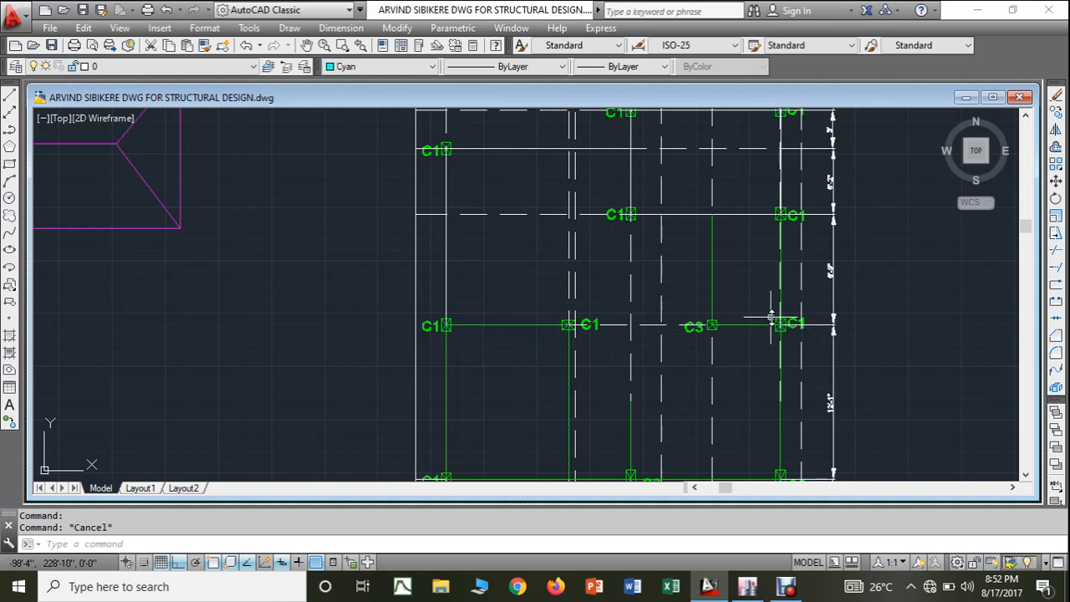
click(755, 325)
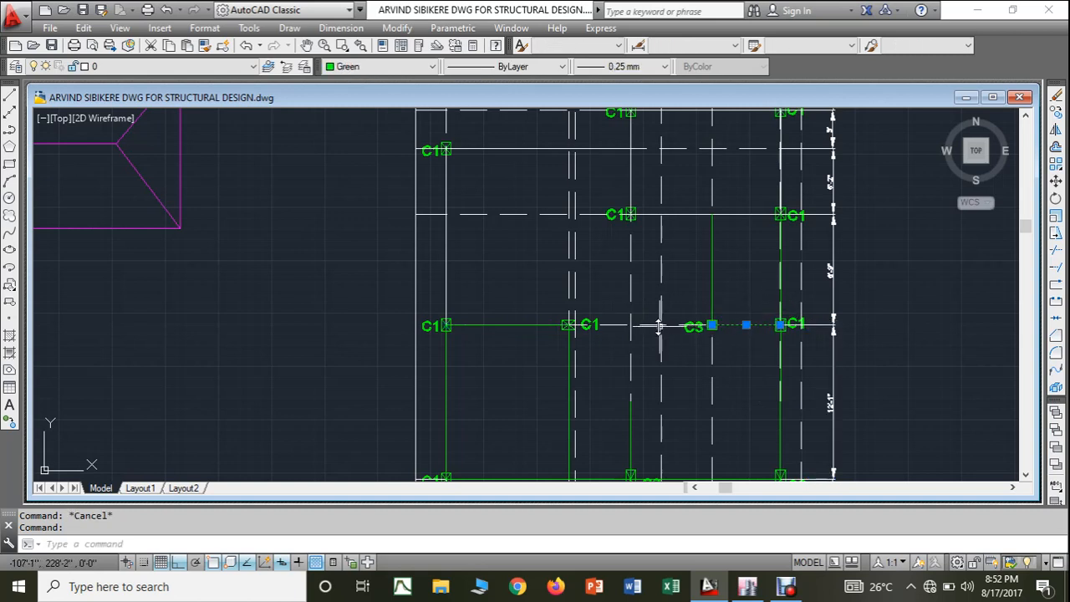
click(366, 66)
click(354, 183)
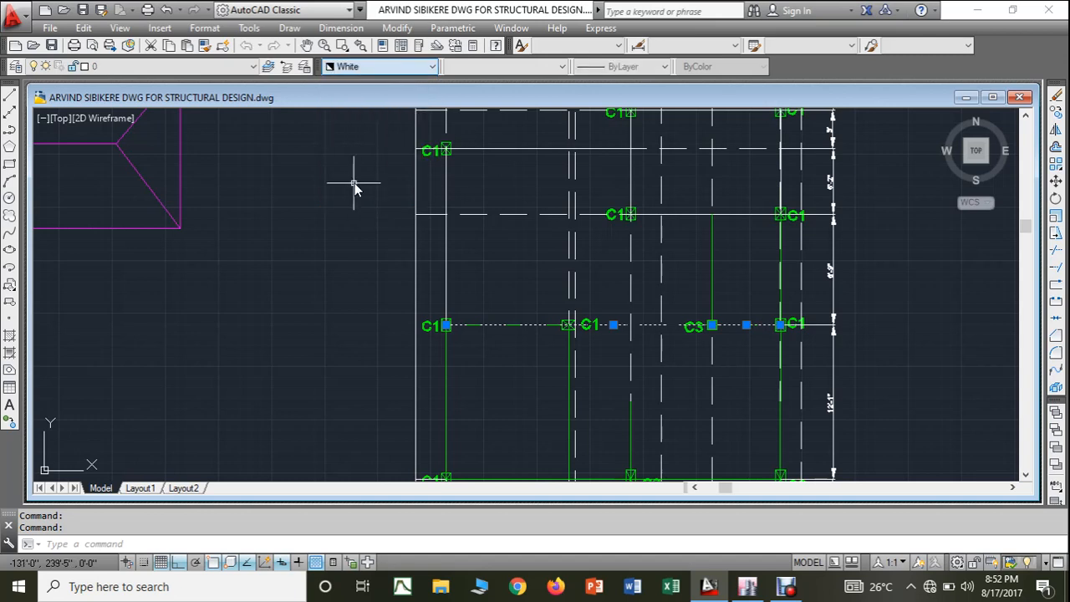
key(Escape)
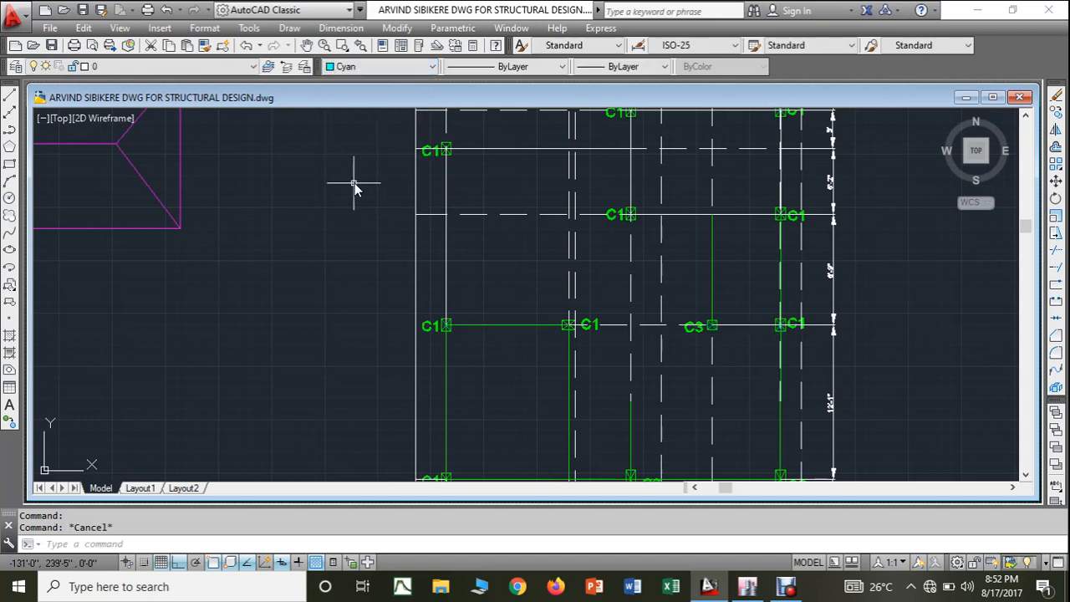
- Change the colour of the horizontal beam line joining the two C1 columns in the C3 column's row to White
click(496, 327)
click(375, 67)
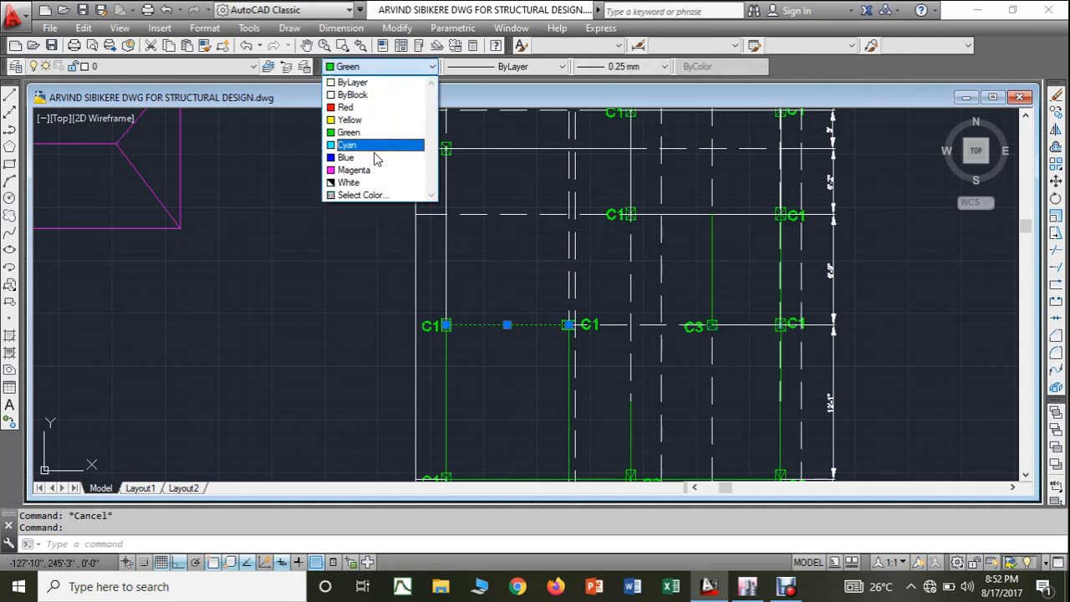
click(360, 146)
key(Escape)
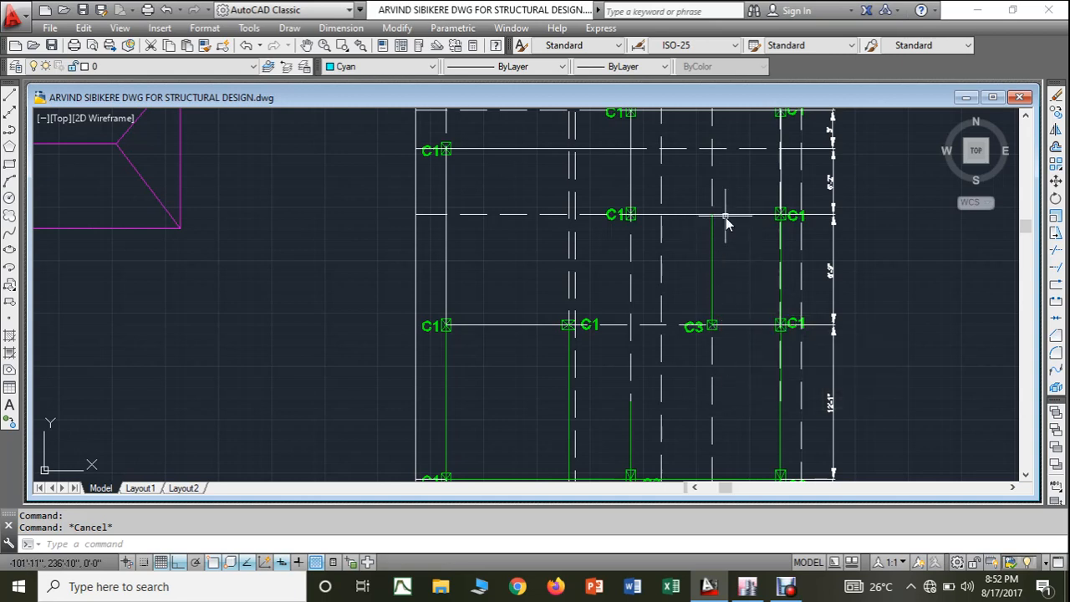
- In the ETABS plan, draw a BEAM 3-9"*1'8" frame from the column at grid point I-9 up to the beam on grid line 10
click(749, 590)
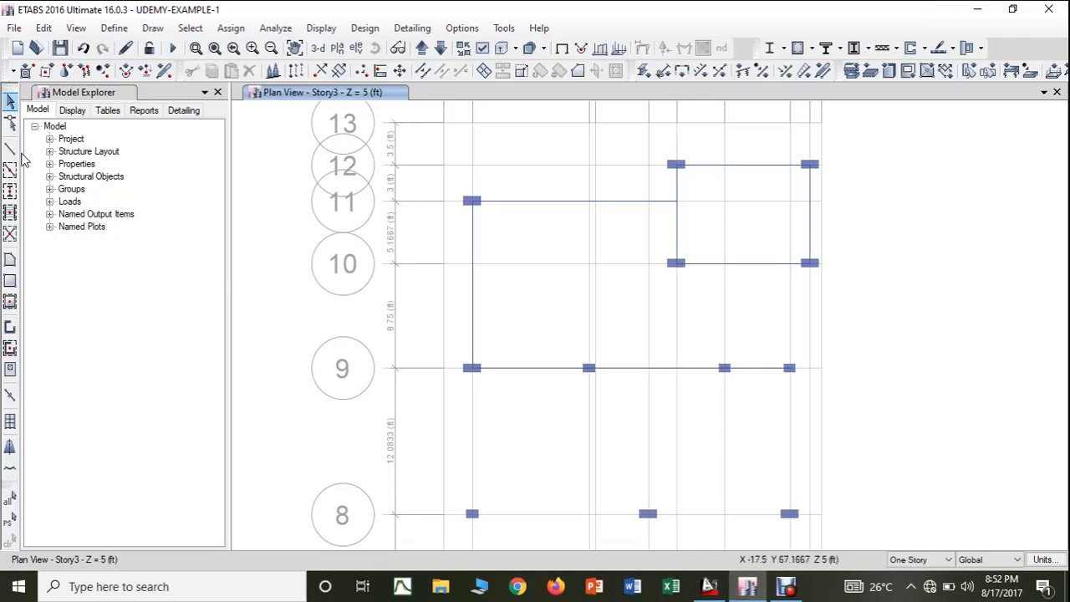
click(11, 148)
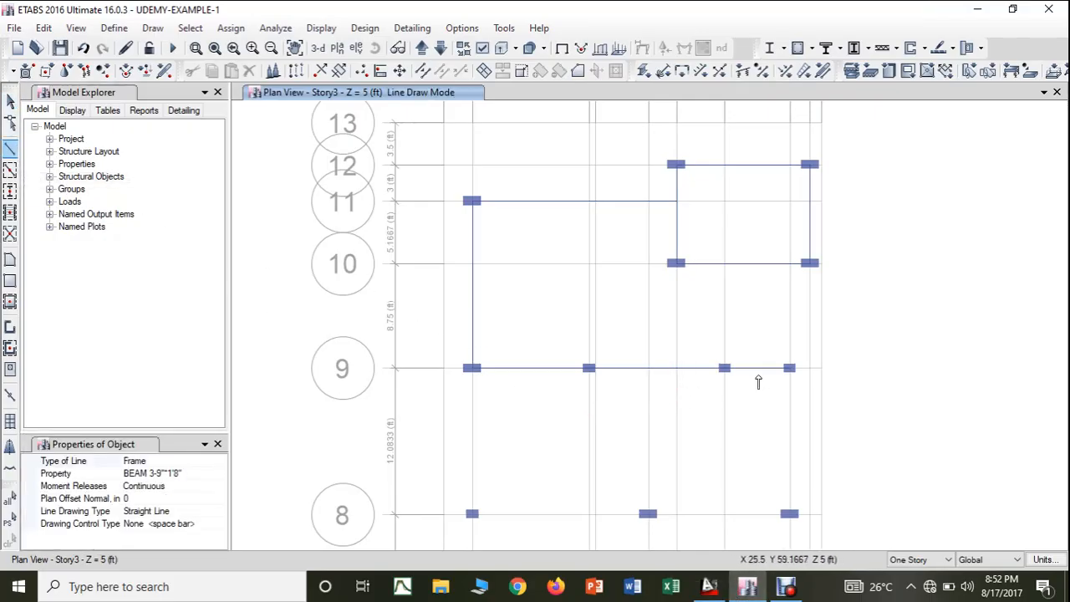
click(791, 369)
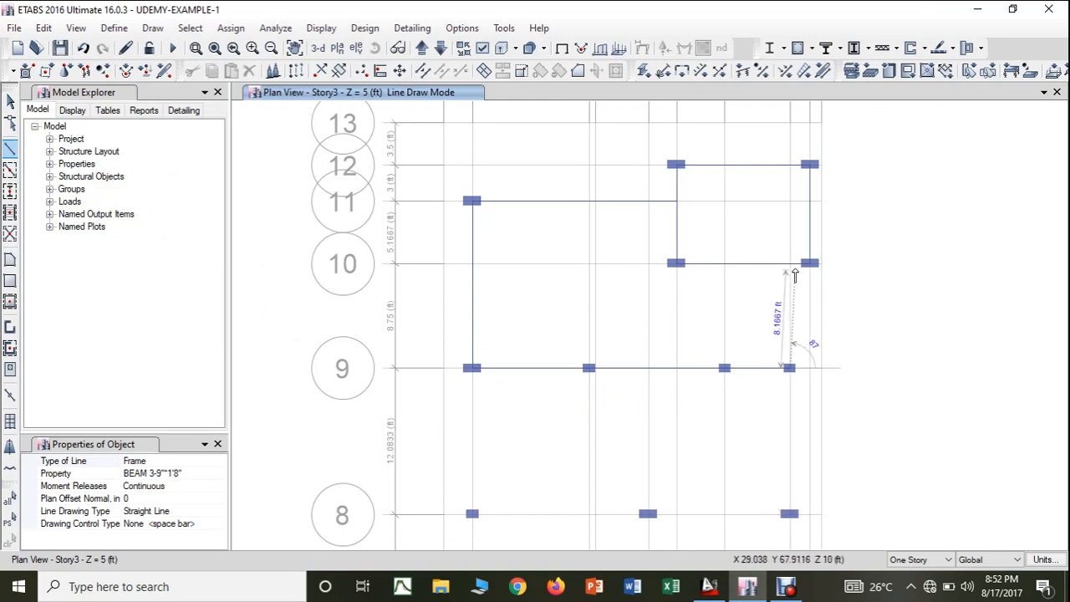
click(791, 264)
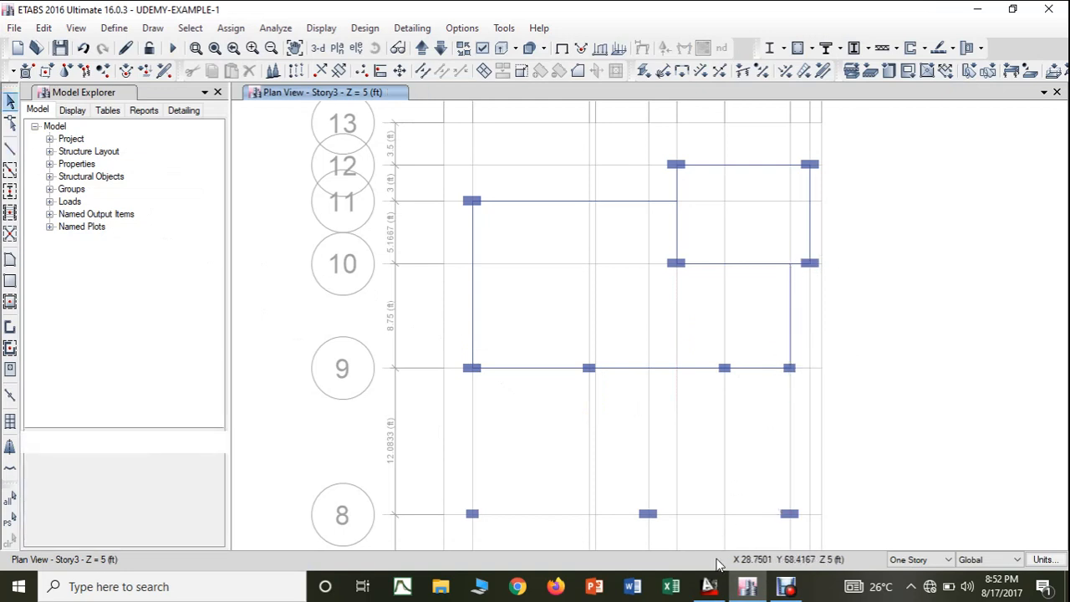
- Compare with the AutoCAD layout and delete the vertical ETABS beam between I-9 and grid line 10
click(711, 587)
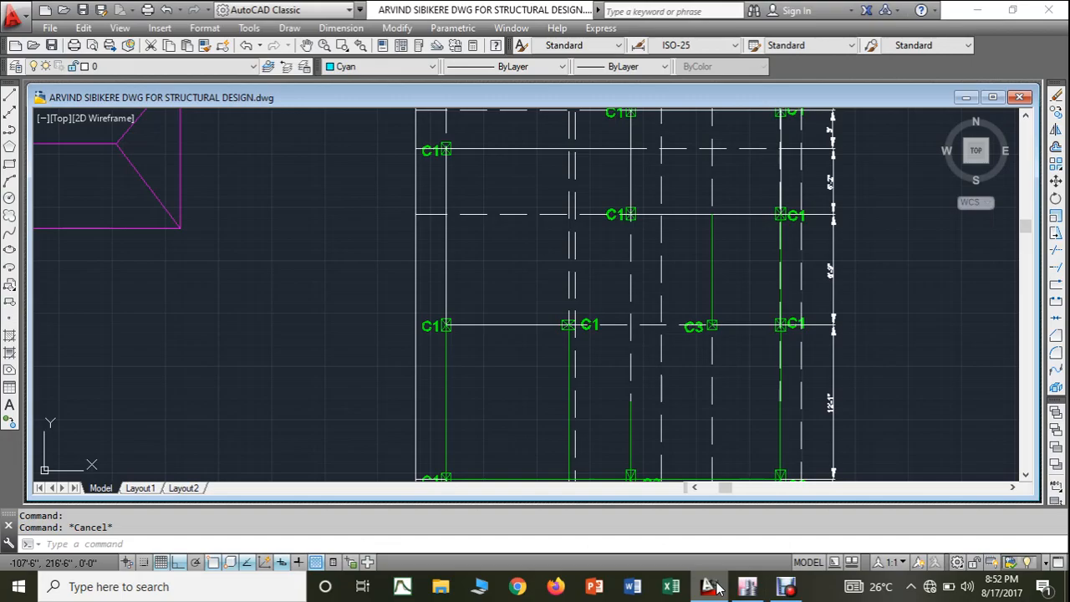
click(712, 587)
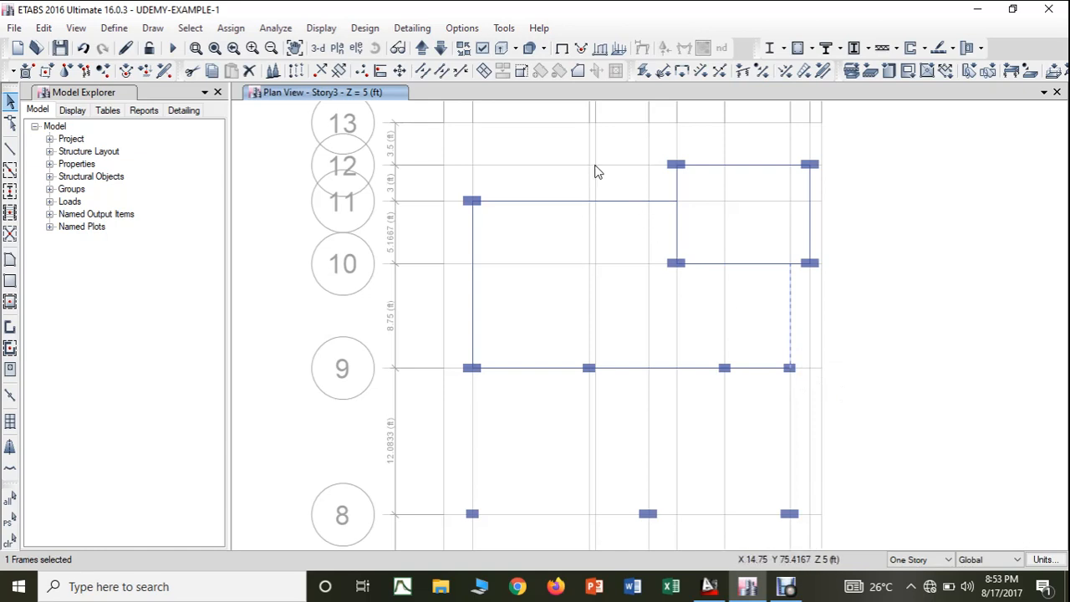
click(44, 27)
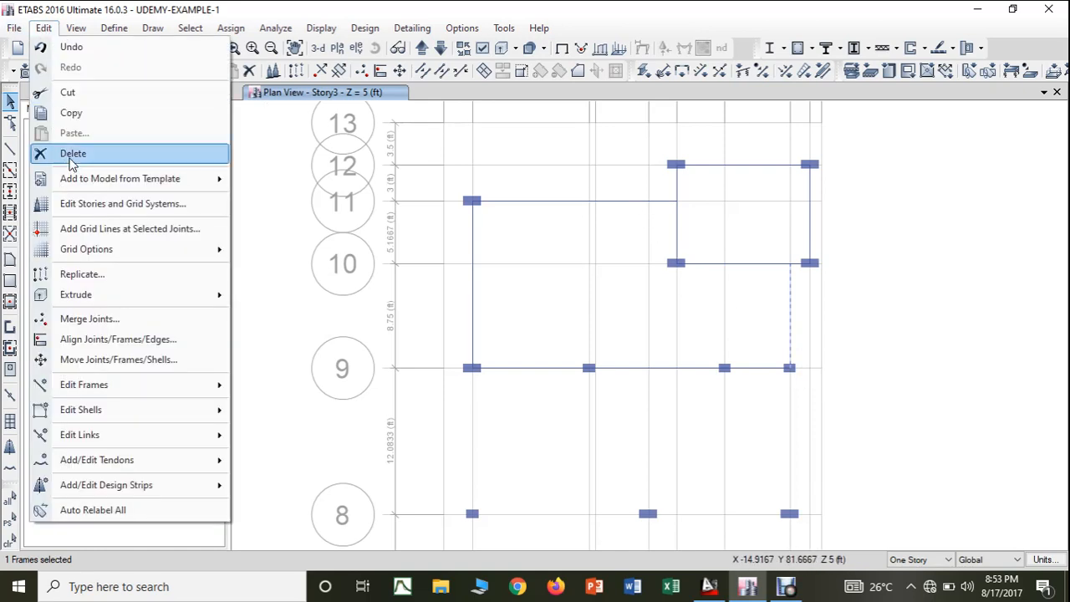
click(67, 156)
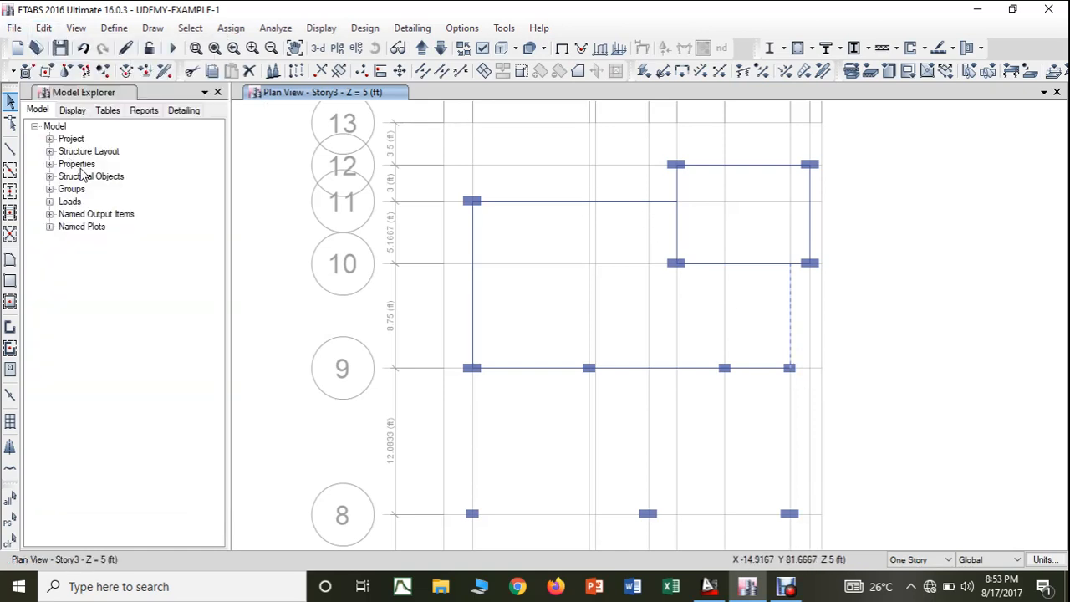
- View the object information of the Story3 joint at grid point I-9, leaving it unchanged and deselected
click(790, 369)
right_click(791, 369)
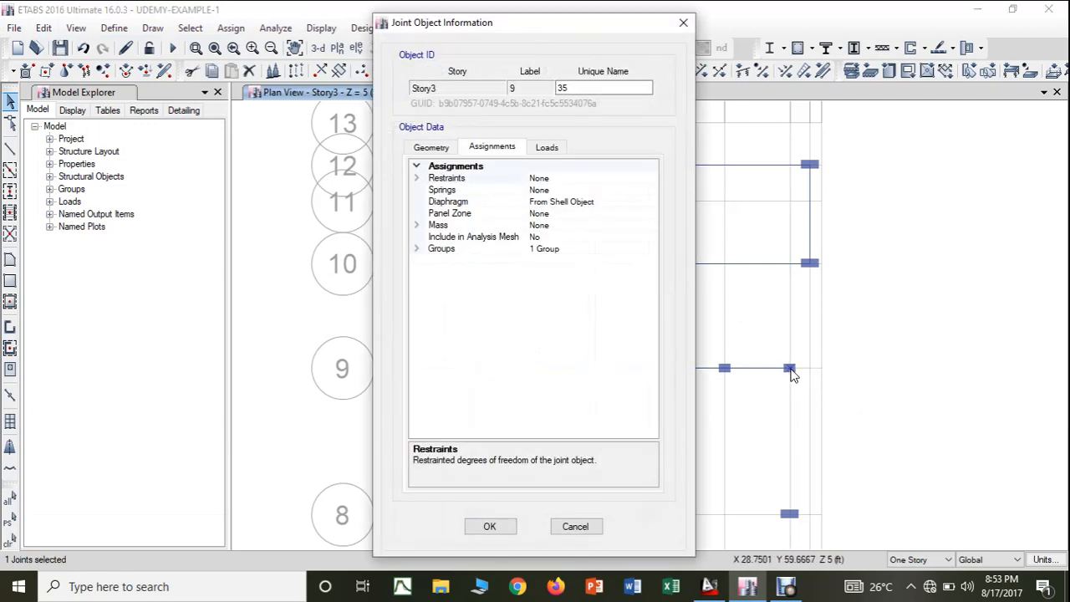
click(683, 22)
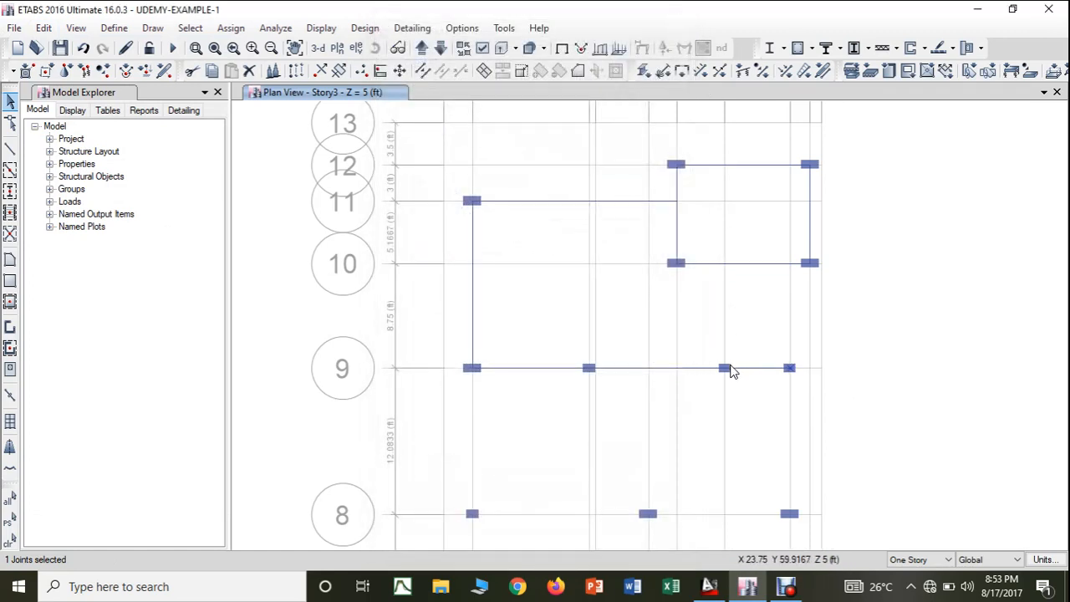
click(790, 368)
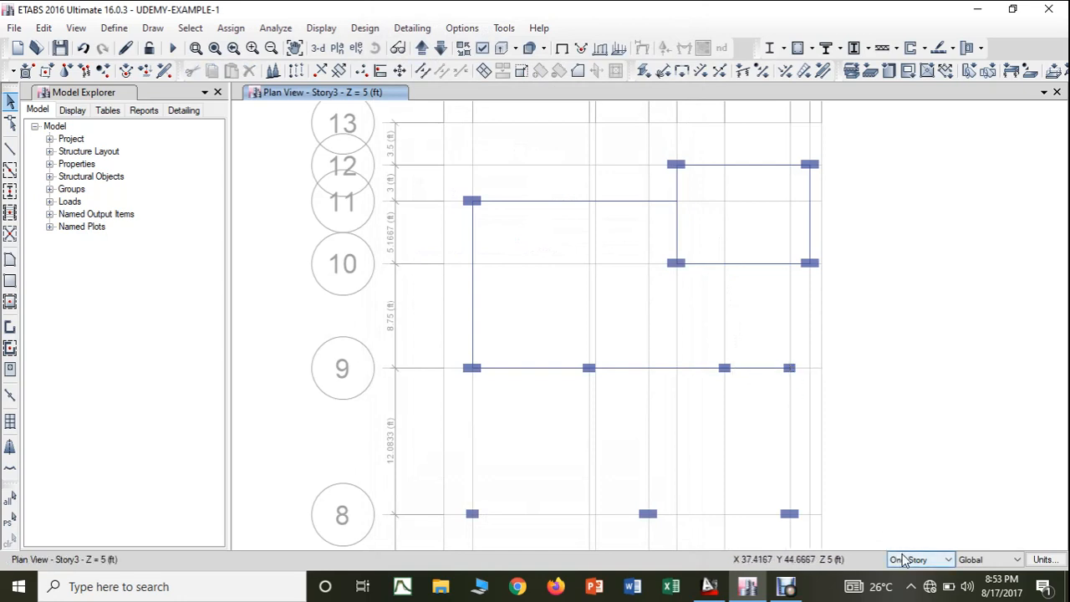
- With All Stories active, delete the column at grid point I-9 on every story
click(905, 559)
click(795, 381)
click(912, 559)
click(917, 585)
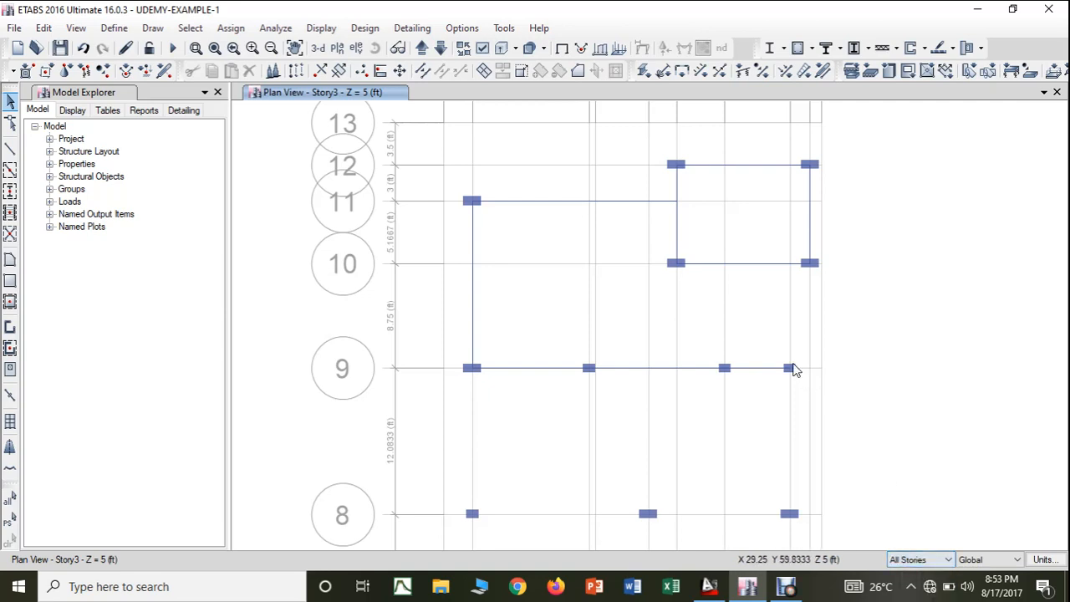
click(804, 388)
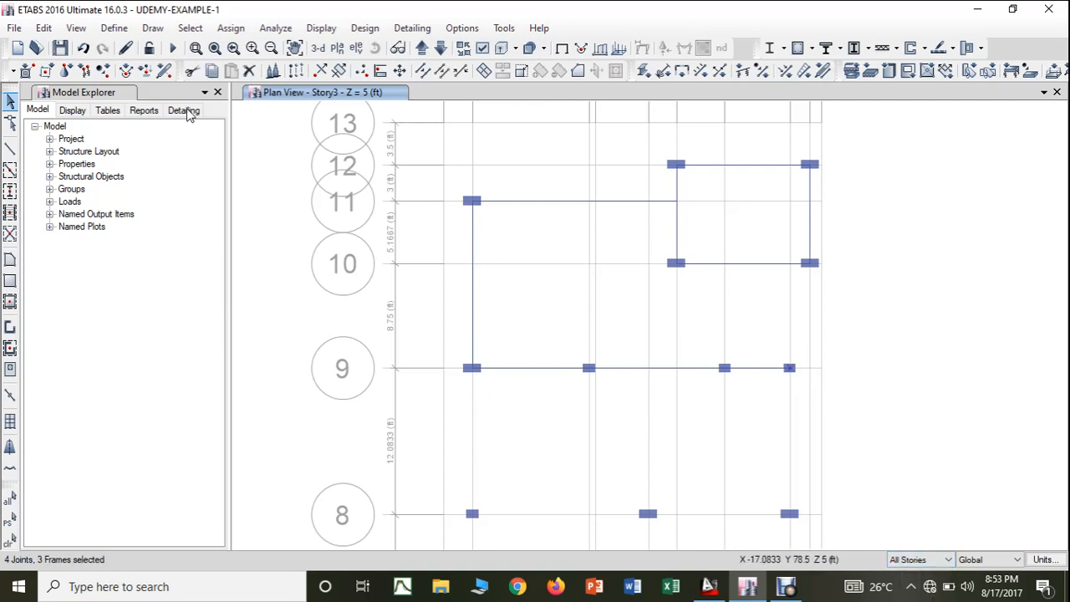
click(42, 29)
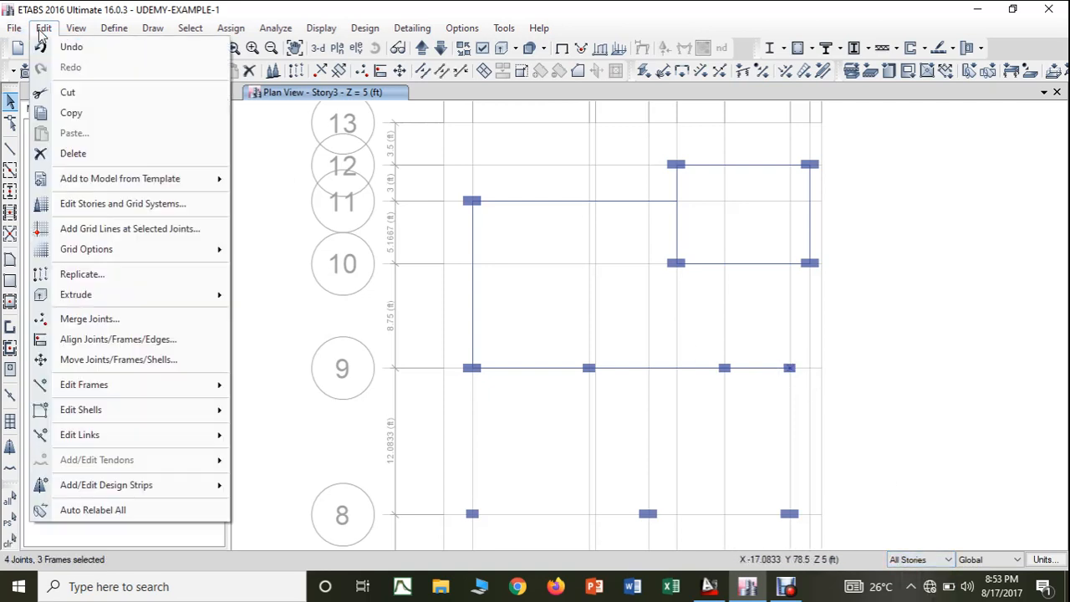
click(53, 153)
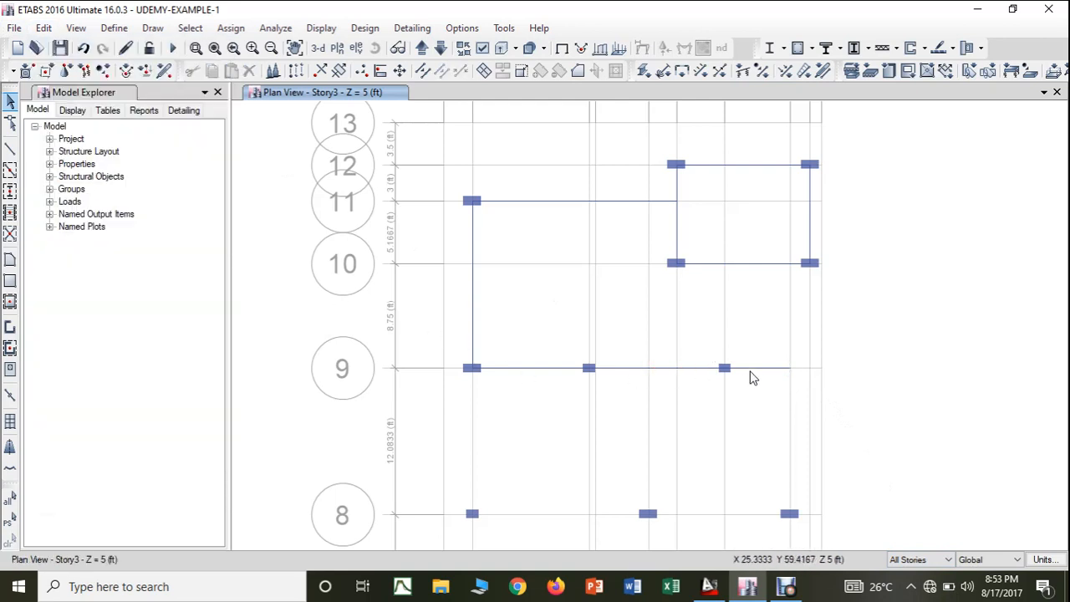
- Return to One Story and delete the Story3 beam on grid line 9 running east from H-9 to I-9
click(937, 559)
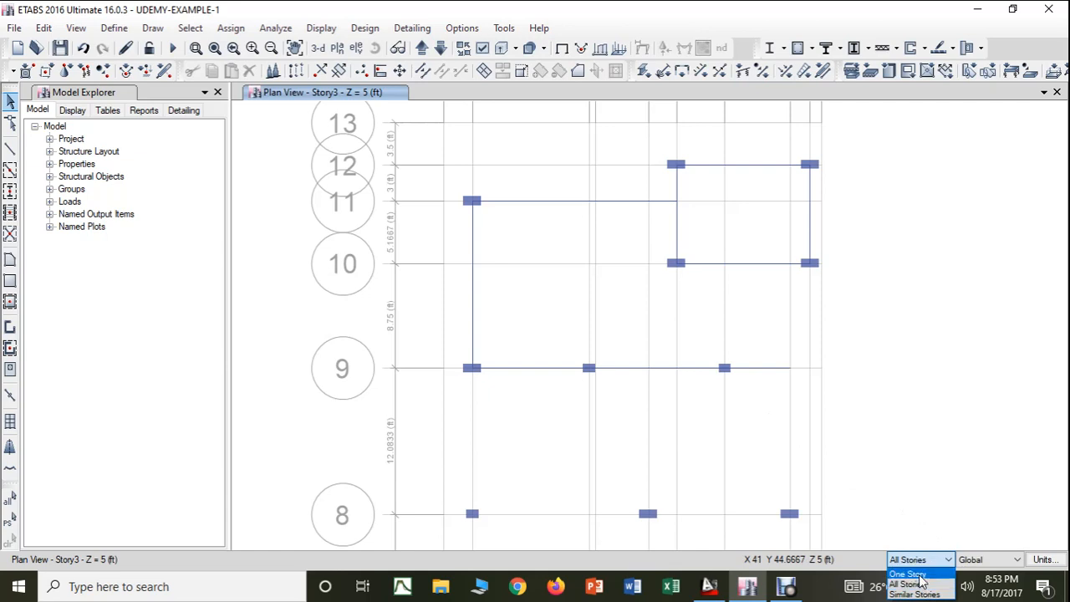
click(920, 572)
click(770, 371)
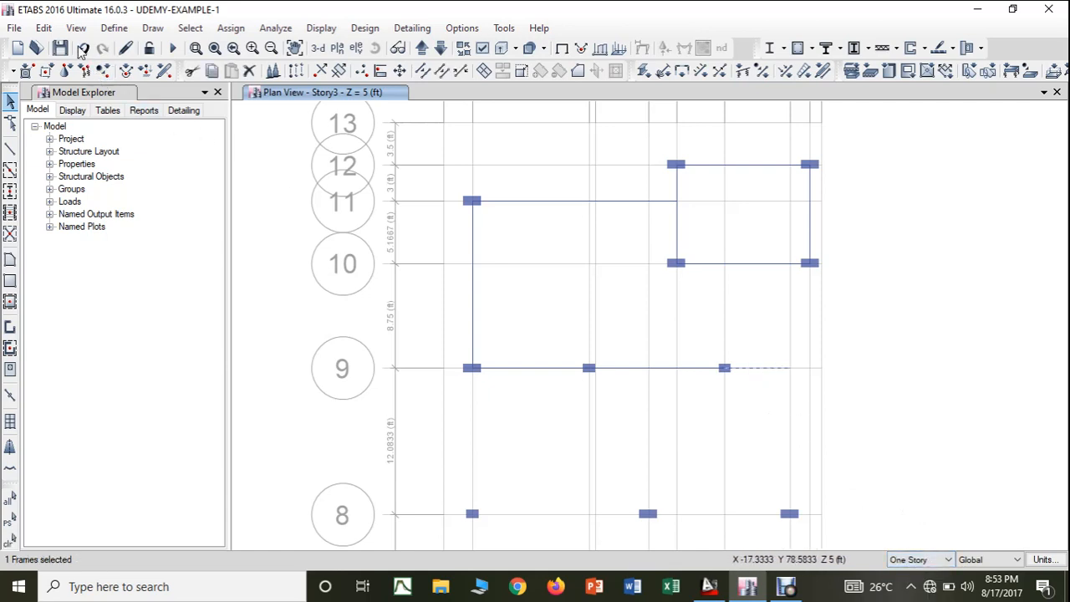
click(42, 29)
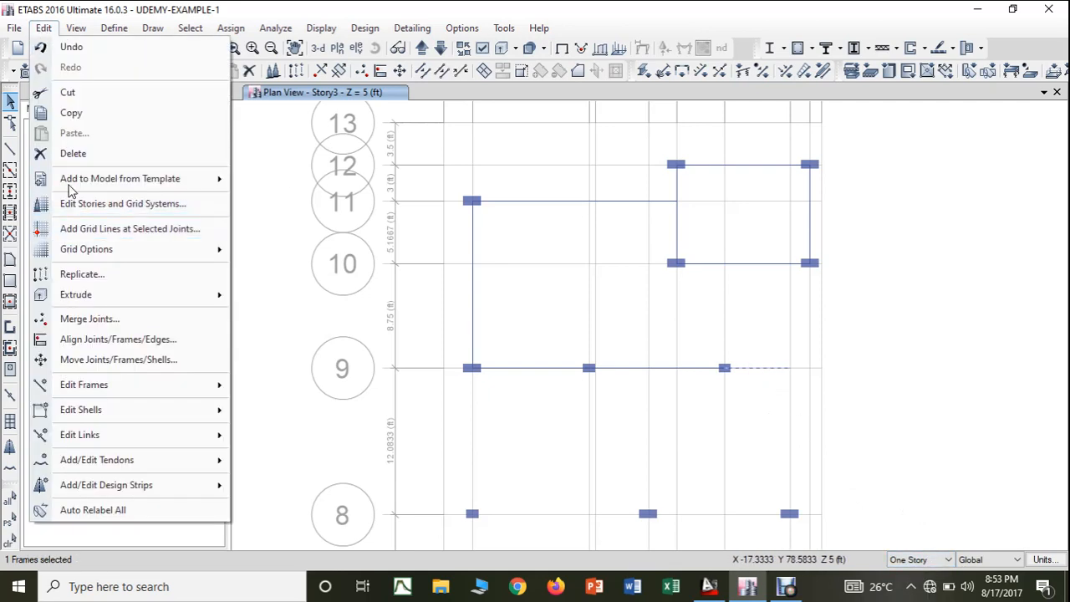
click(69, 159)
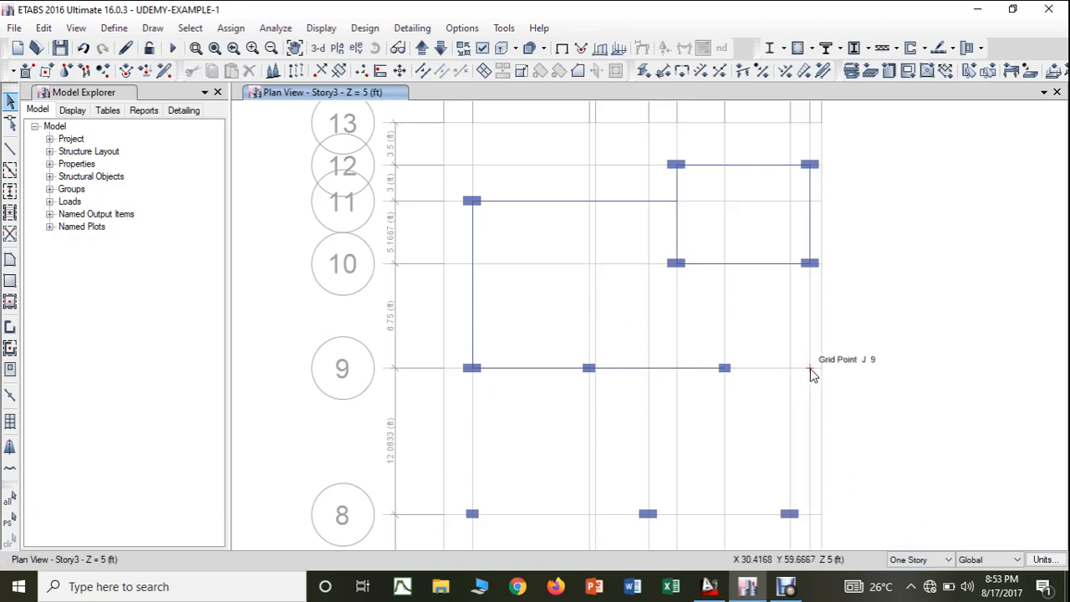
- In the AutoCAD drawing, examine the C1 and C2 column positions along the easternmost column line, row by row
click(710, 587)
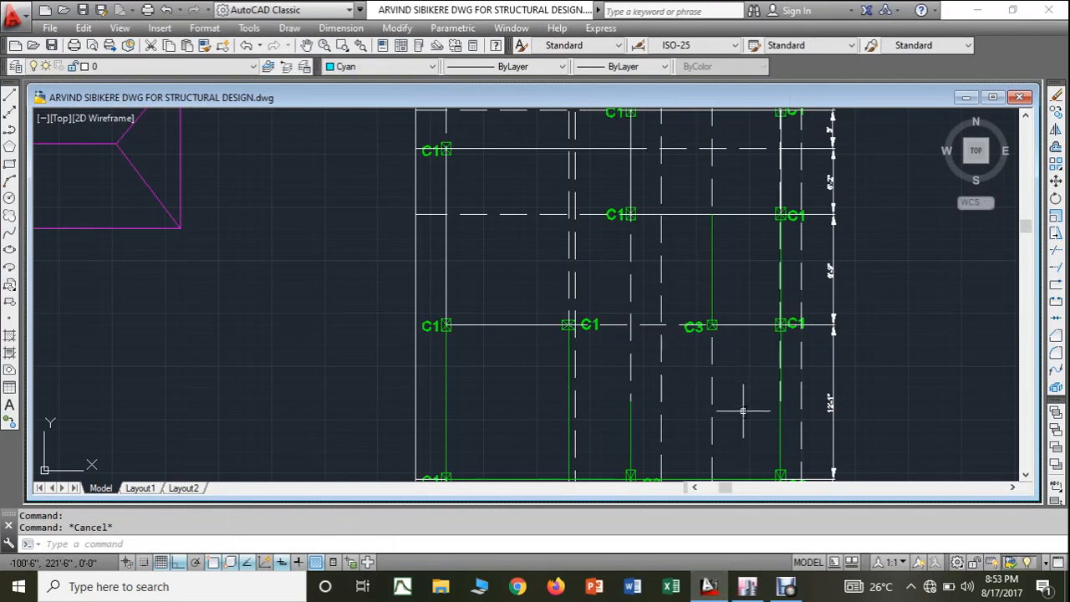
mouse_move(744, 411)
middle_down()
mouse_move(725, 311)
mouse_move(735, 51)
middle_up()
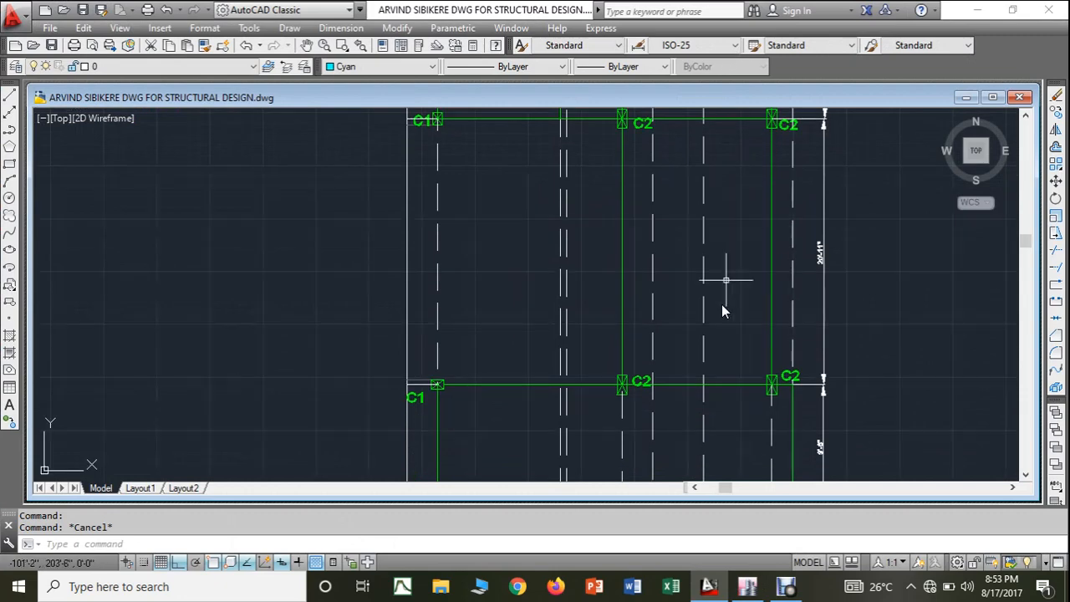
mouse_move(724, 311)
middle_down()
mouse_move(710, 251)
mouse_move(710, 96)
mouse_move(710, 455)
middle_up()
middle_drag(710, 213, 705, 470)
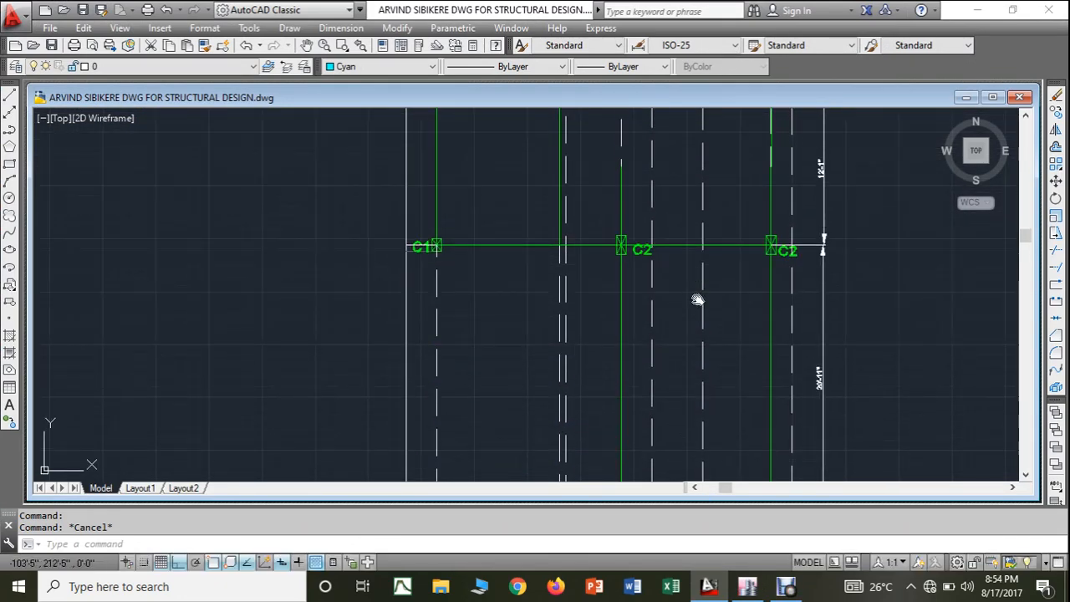
middle_drag(698, 300, 690, 477)
scroll(689, 347, down, 3)
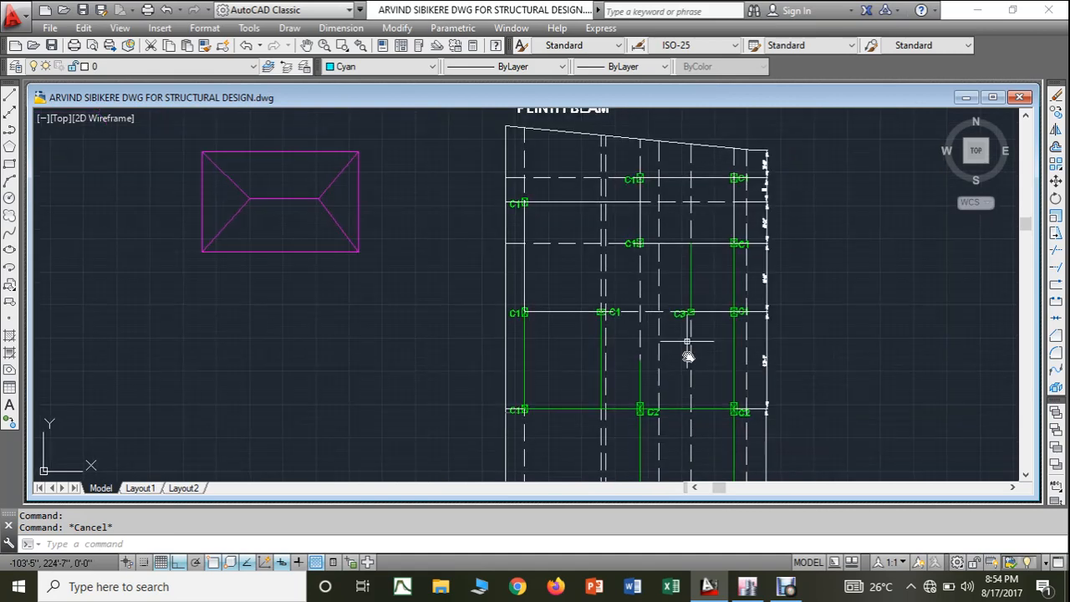
middle_drag(723, 392, 764, 245)
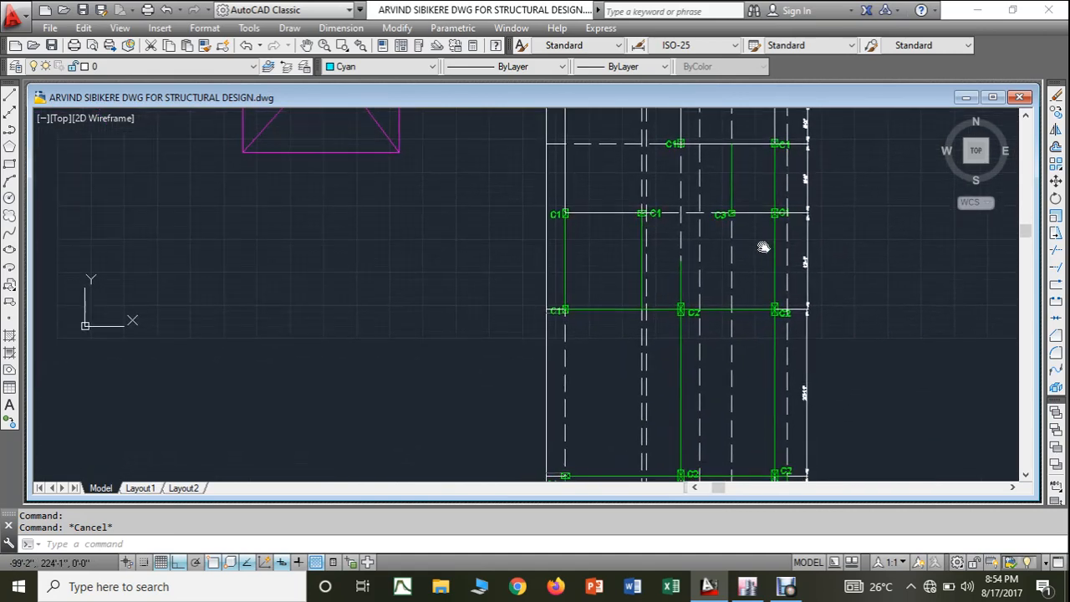
mouse_move(755, 382)
middle_down()
mouse_move(752, 238)
mouse_move(745, 304)
middle_up()
- In the ETABS plan, place a COLUMN 2-9"*1' at grid point J-9 with All Stories active
click(747, 586)
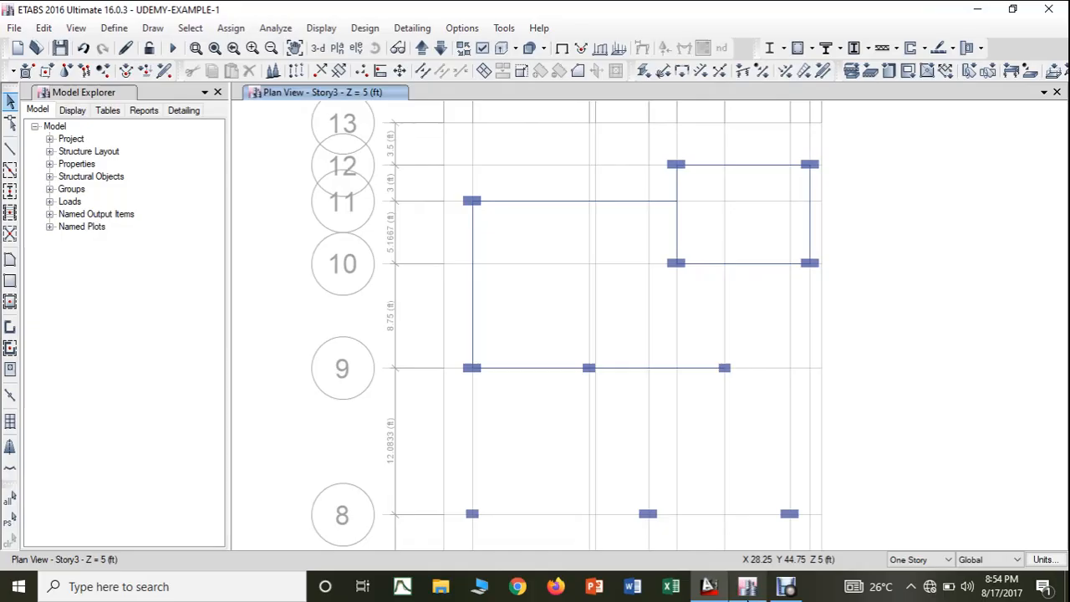
middle_drag(789, 444, 755, 273)
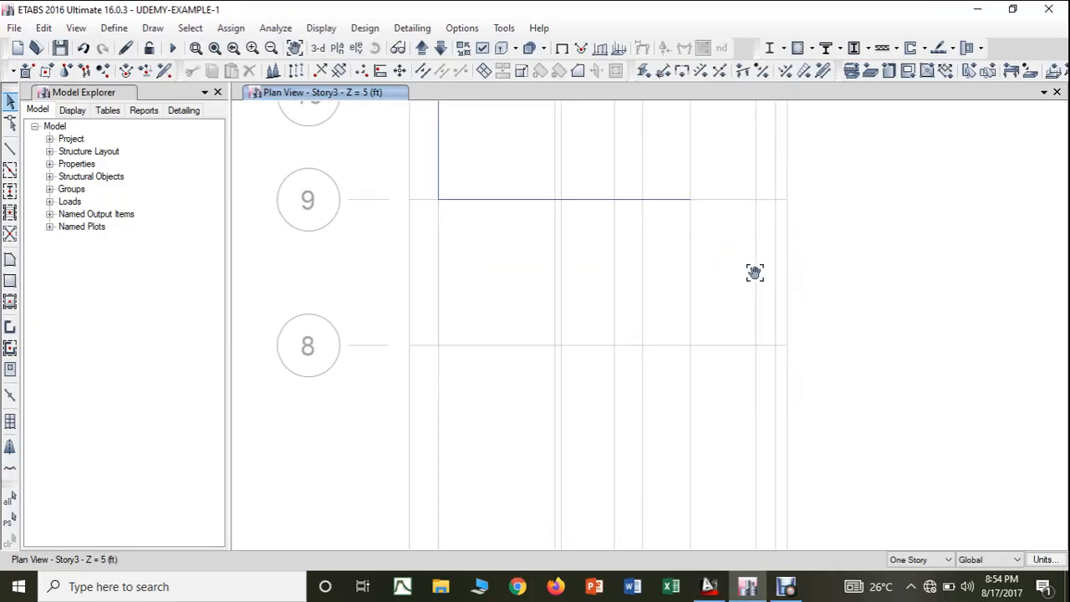
middle_drag(743, 376, 758, 543)
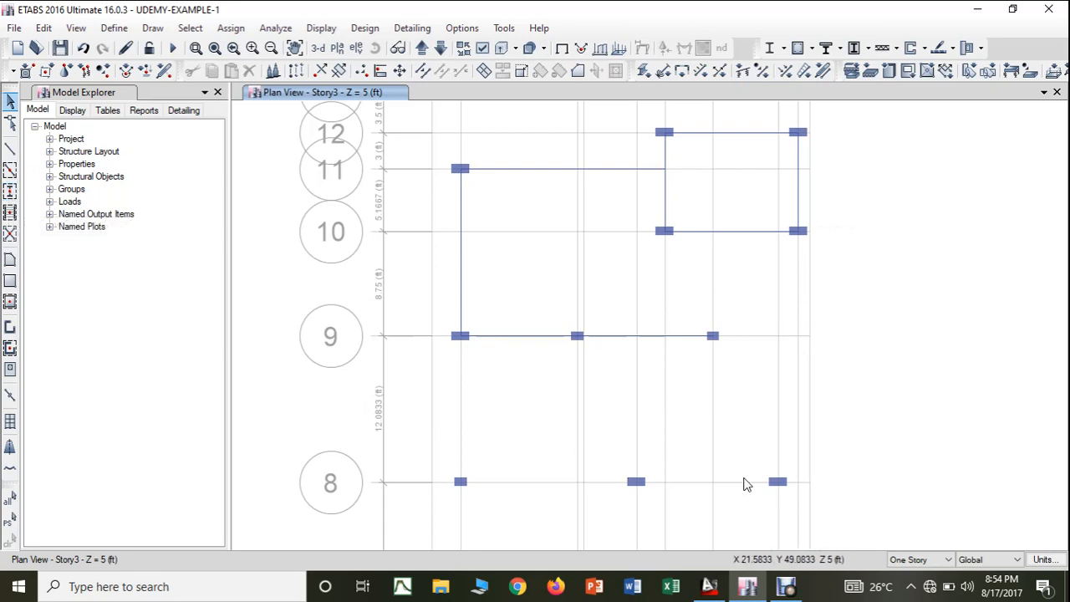
click(924, 559)
click(918, 579)
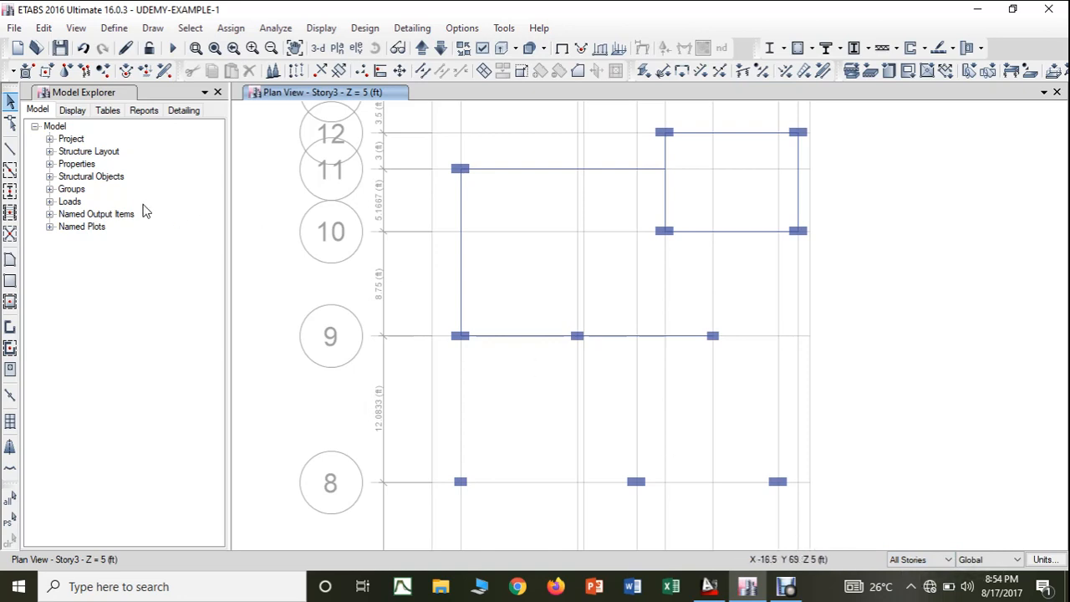
click(10, 192)
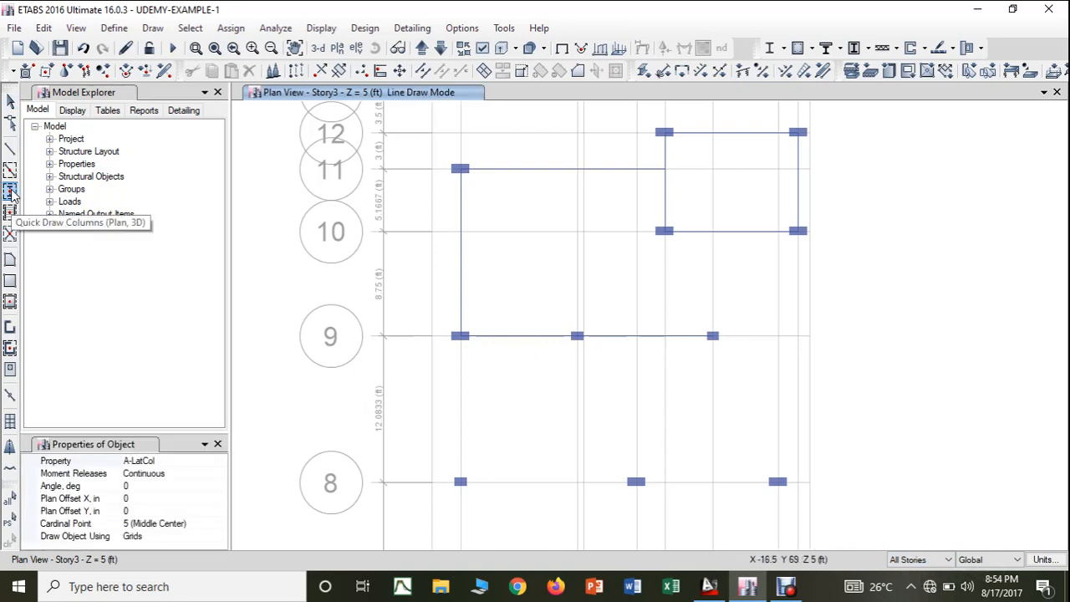
click(221, 463)
click(222, 463)
click(220, 538)
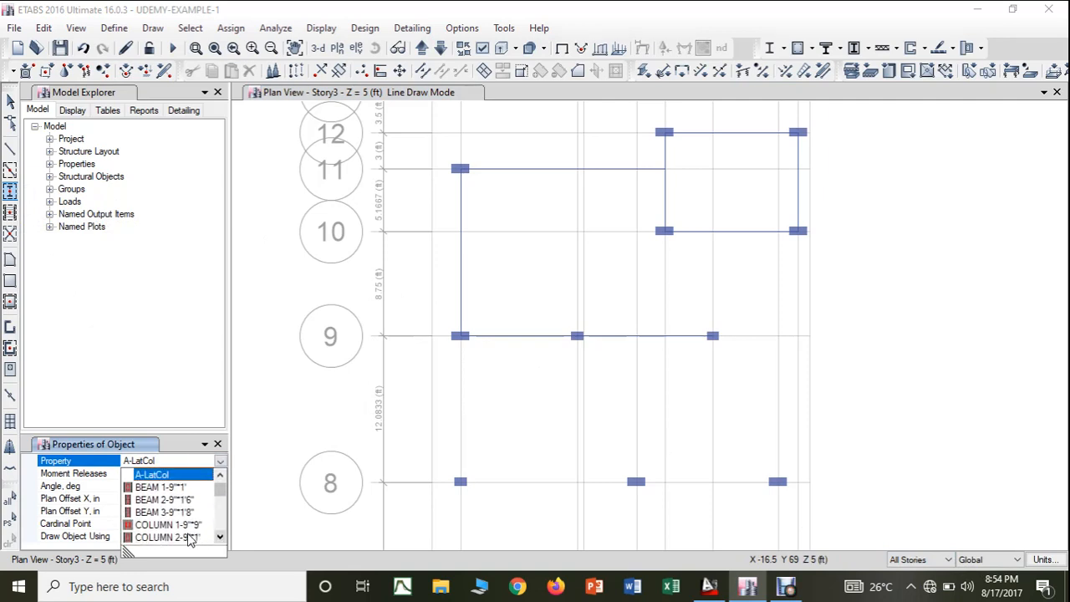
click(167, 538)
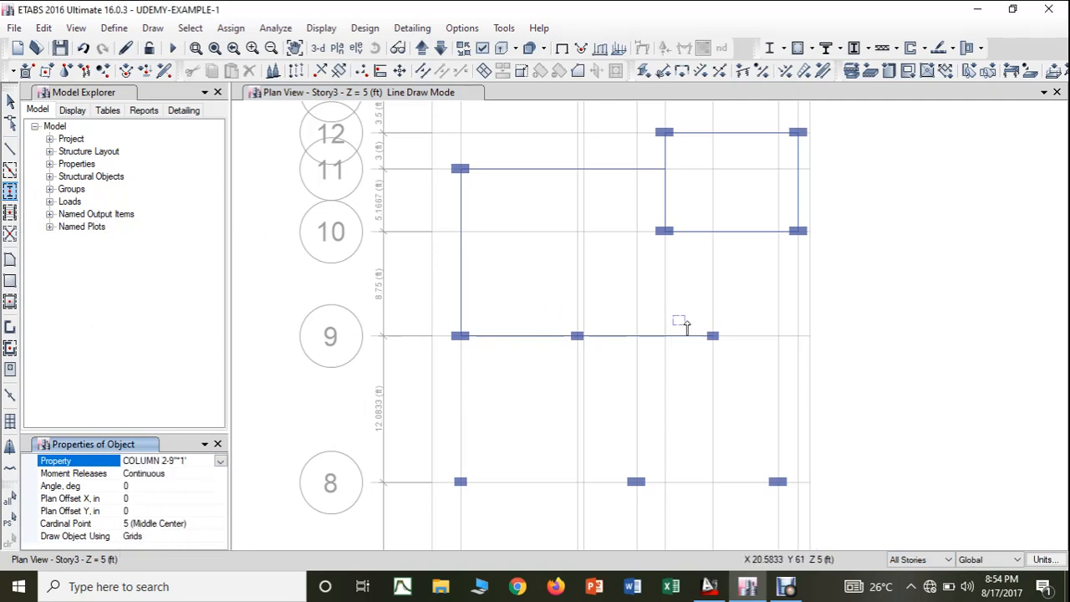
click(799, 336)
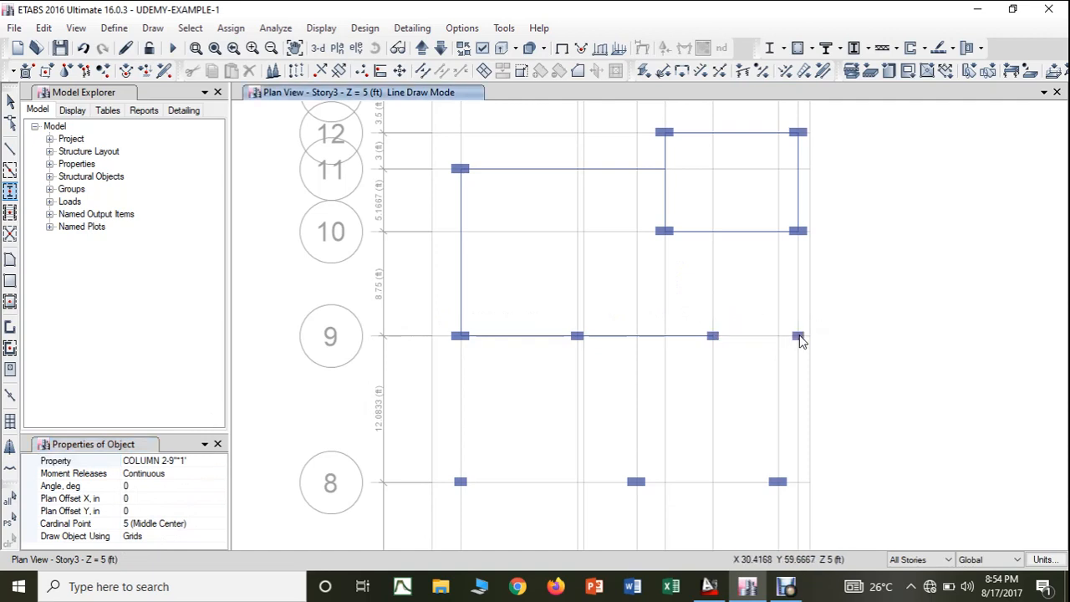
key(Escape)
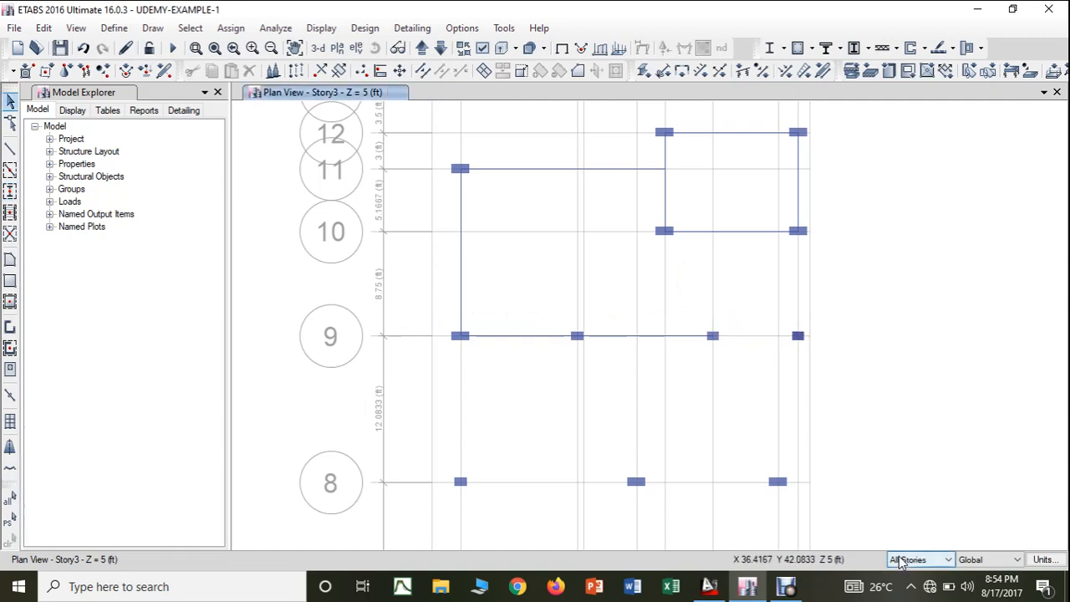
- Return to One Story and draw BEAM 3-9"*1'8" members from H-9 to J-9 and on to J-10
click(901, 562)
click(909, 571)
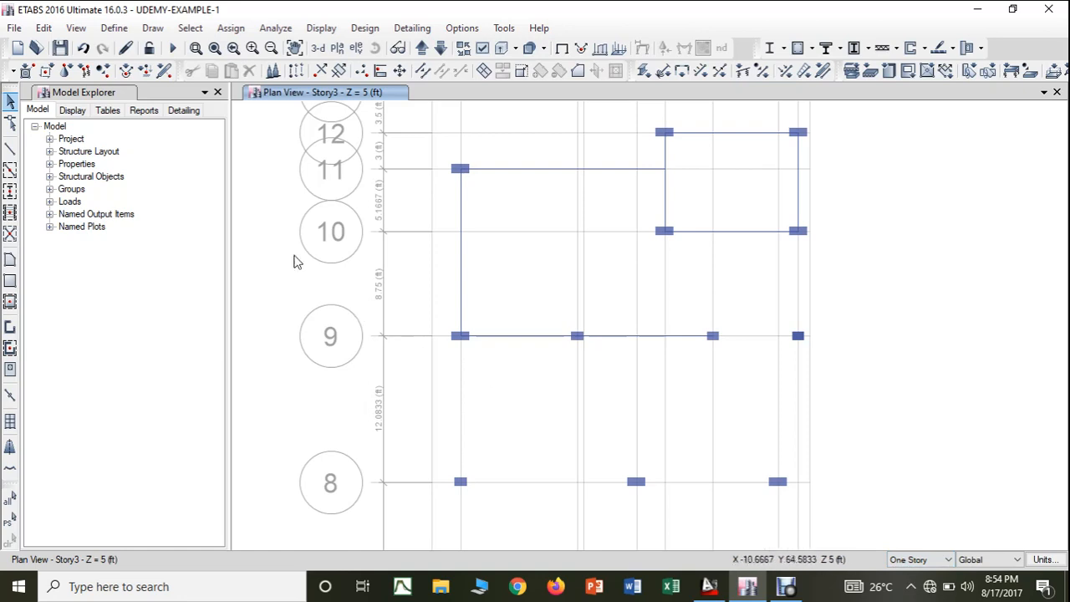
click(10, 149)
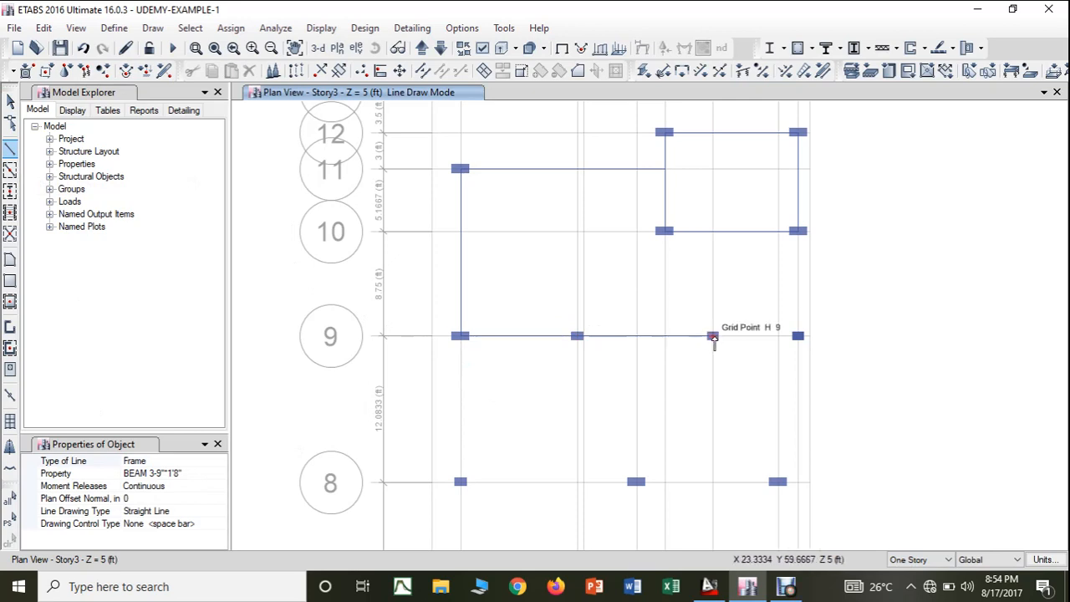
click(717, 339)
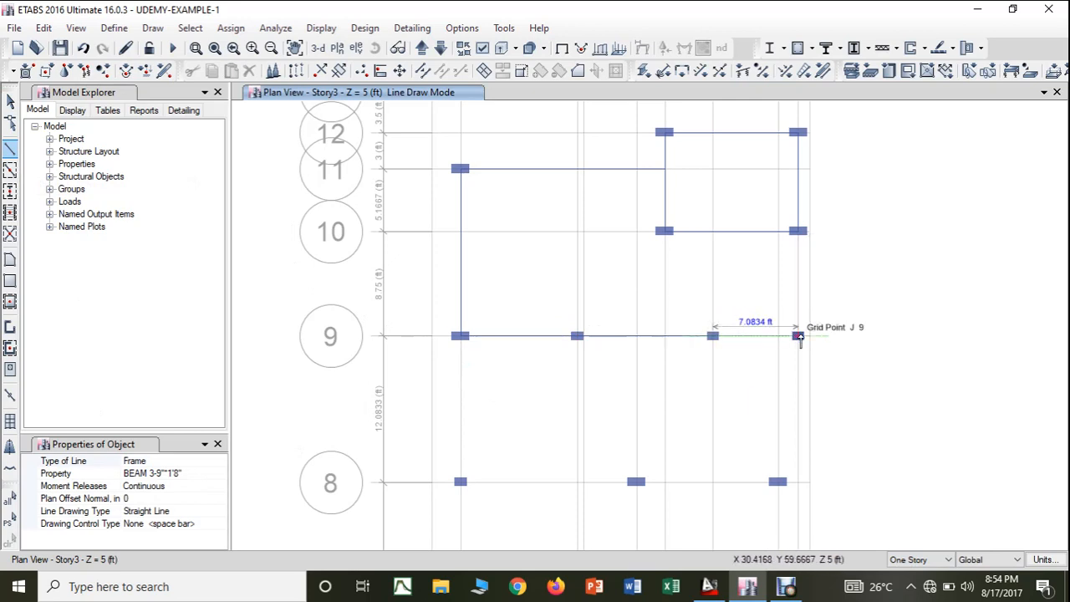
click(799, 336)
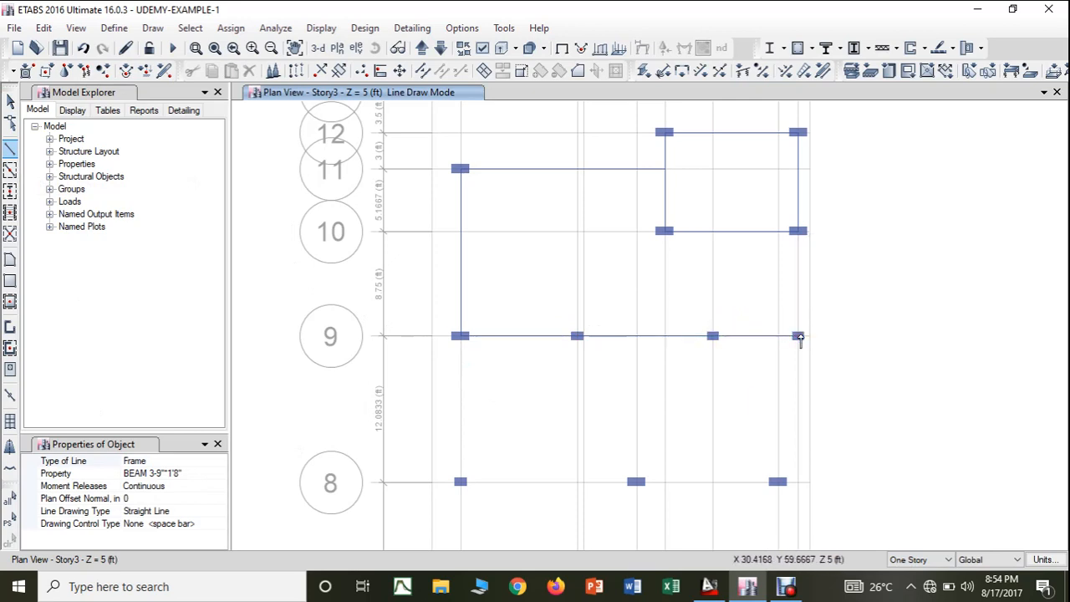
click(798, 233)
key(Escape)
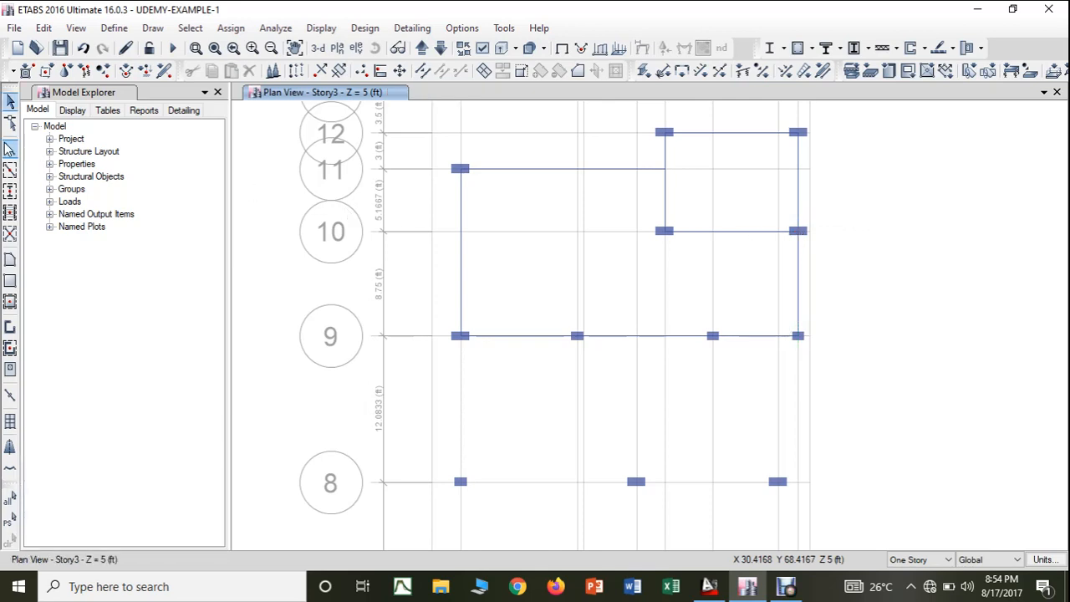
- Draw a BEAM 3-9"*1'8" from grid point H-9 north to H-10
click(713, 336)
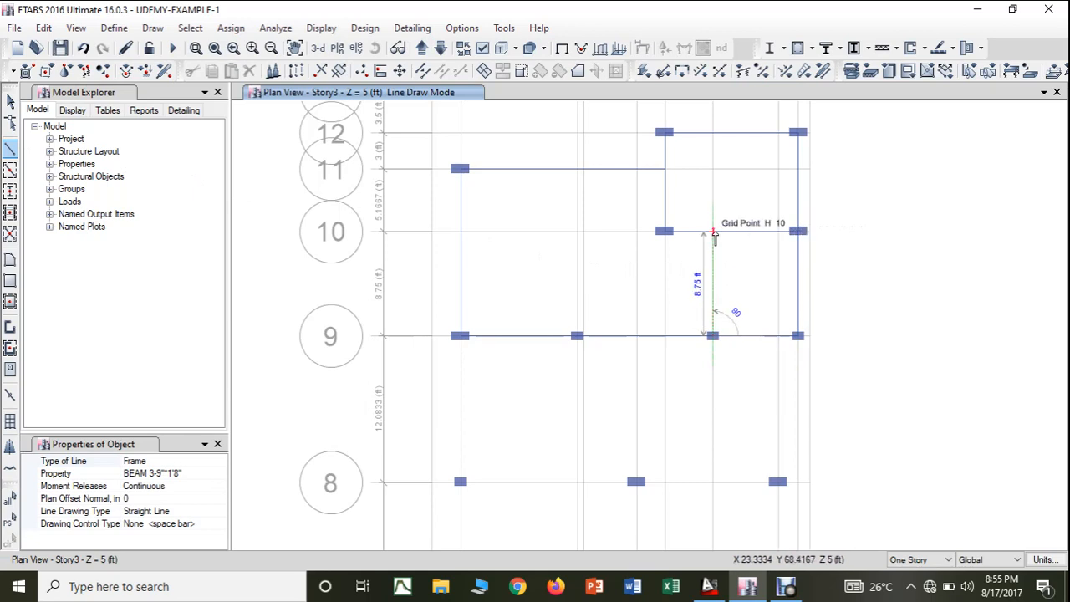
click(714, 233)
key(Escape)
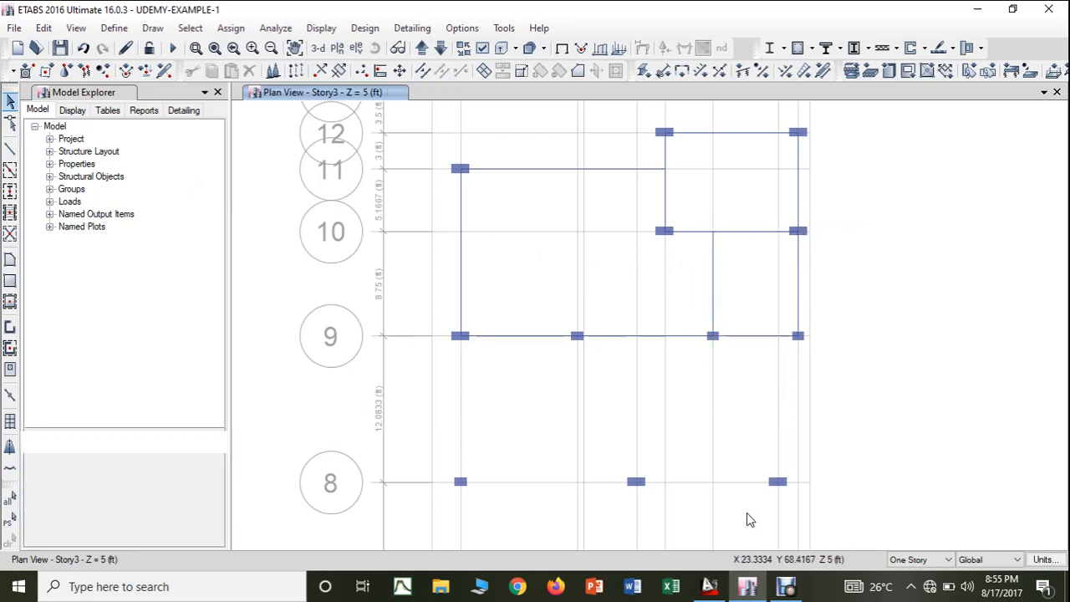
- In the AutoCAD drawing, colour white the two vertical beams running north from the C3 column and the easternmost C1 column
click(710, 587)
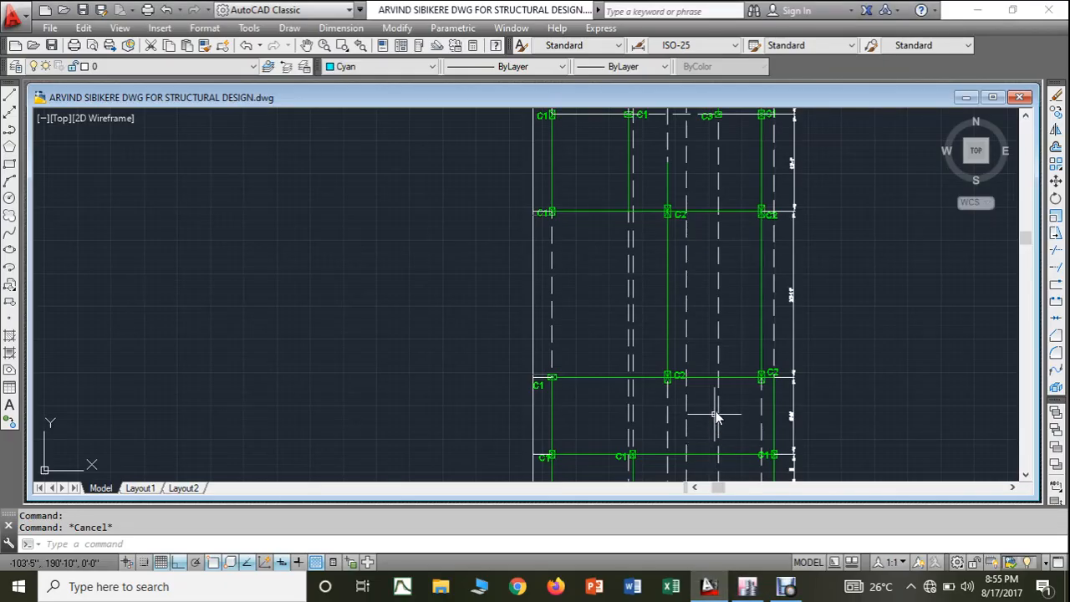
middle_drag(730, 299, 710, 396)
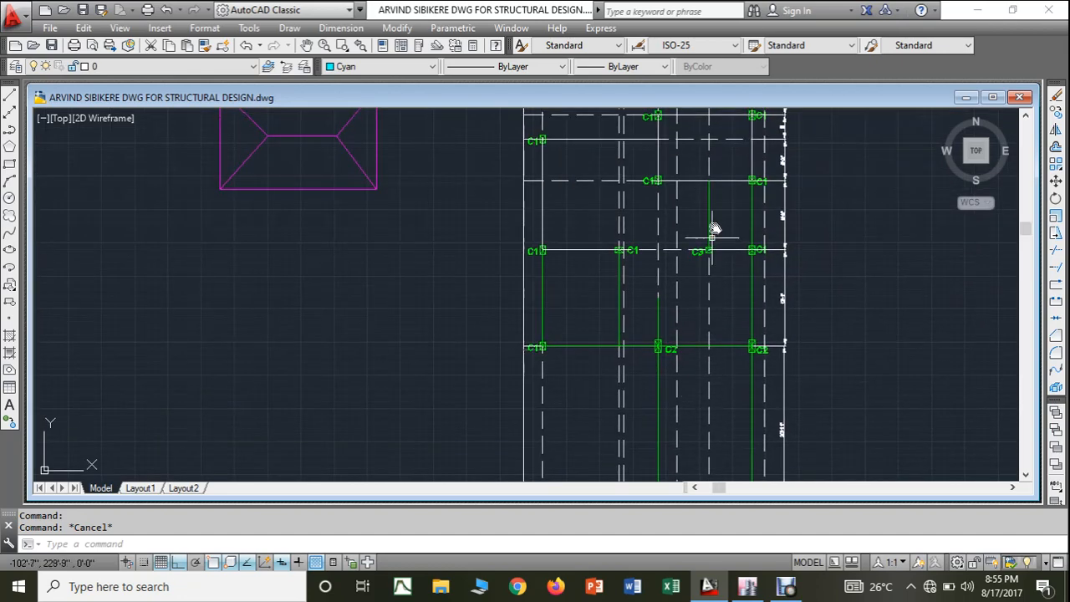
click(753, 210)
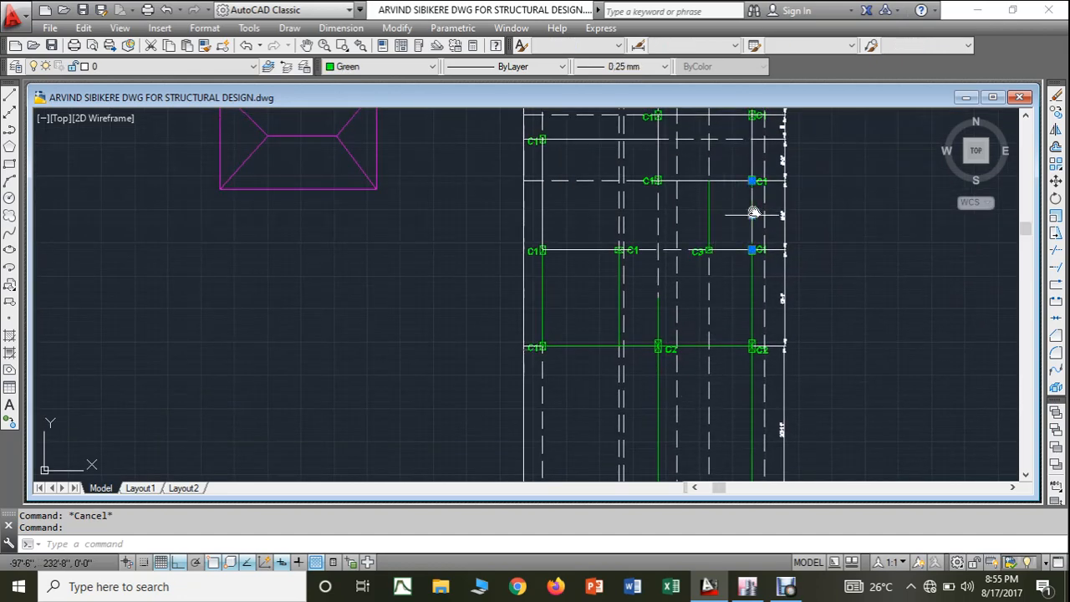
click(710, 212)
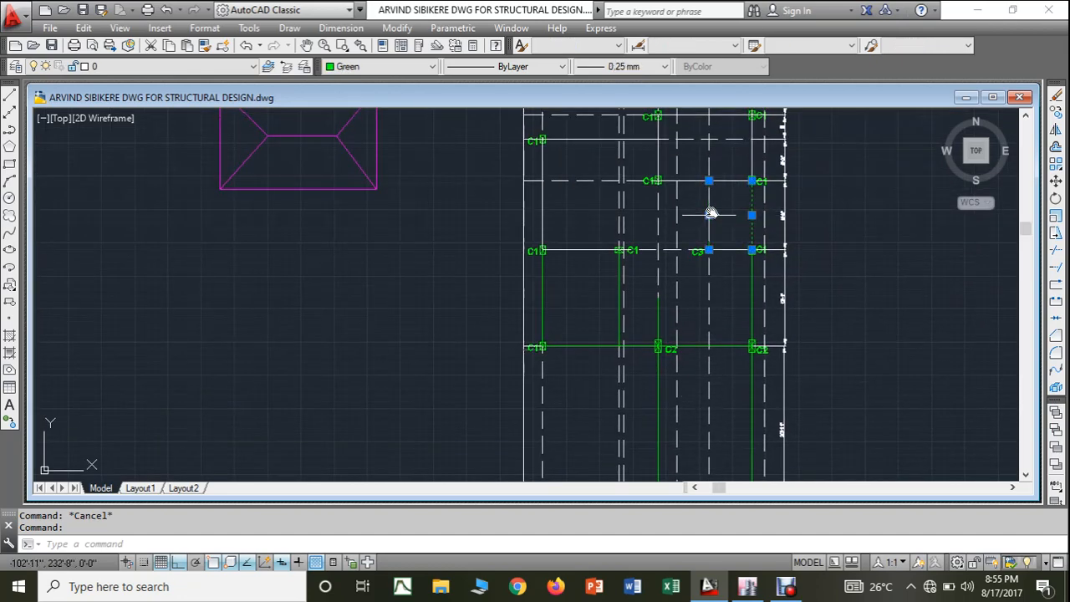
click(383, 71)
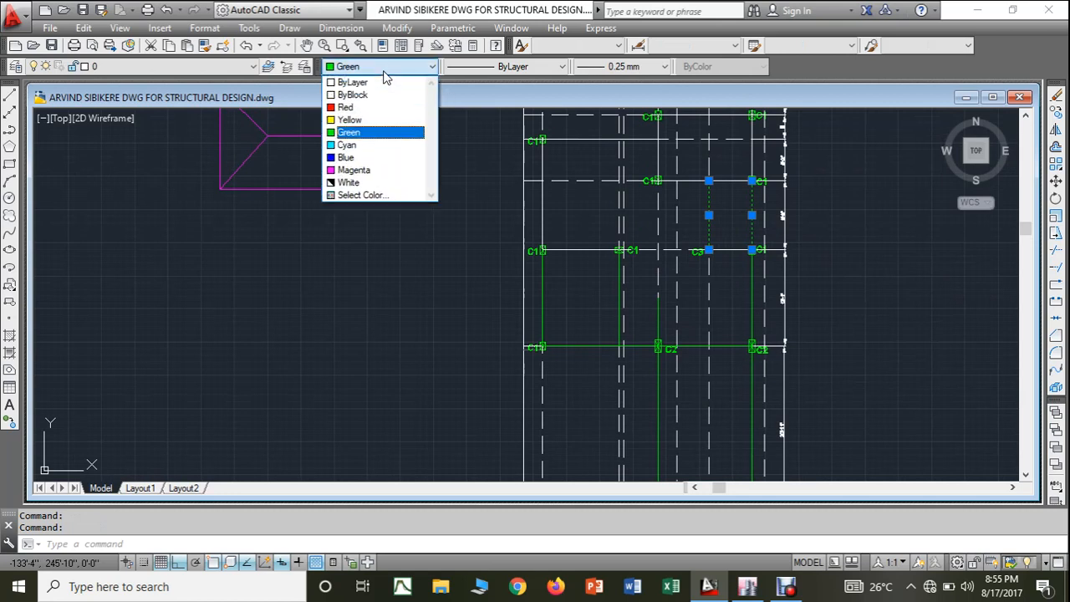
click(373, 182)
key(Escape)
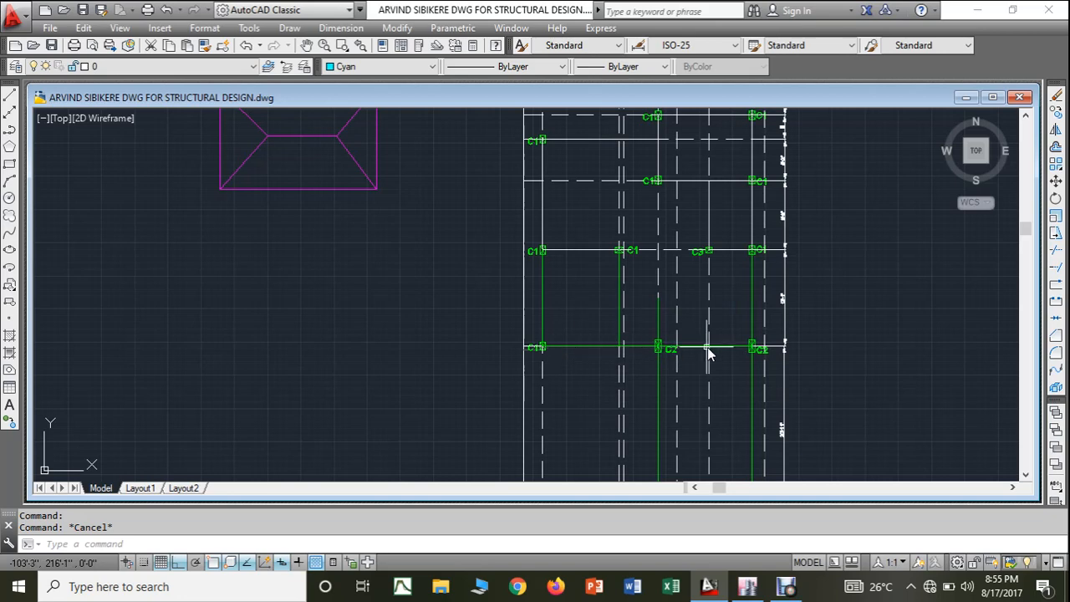
- In the ETABS plan, draw BEAM 3-9"*1'8" members along grid line 8, from the westernmost column through the middle to the easternmost column
click(751, 591)
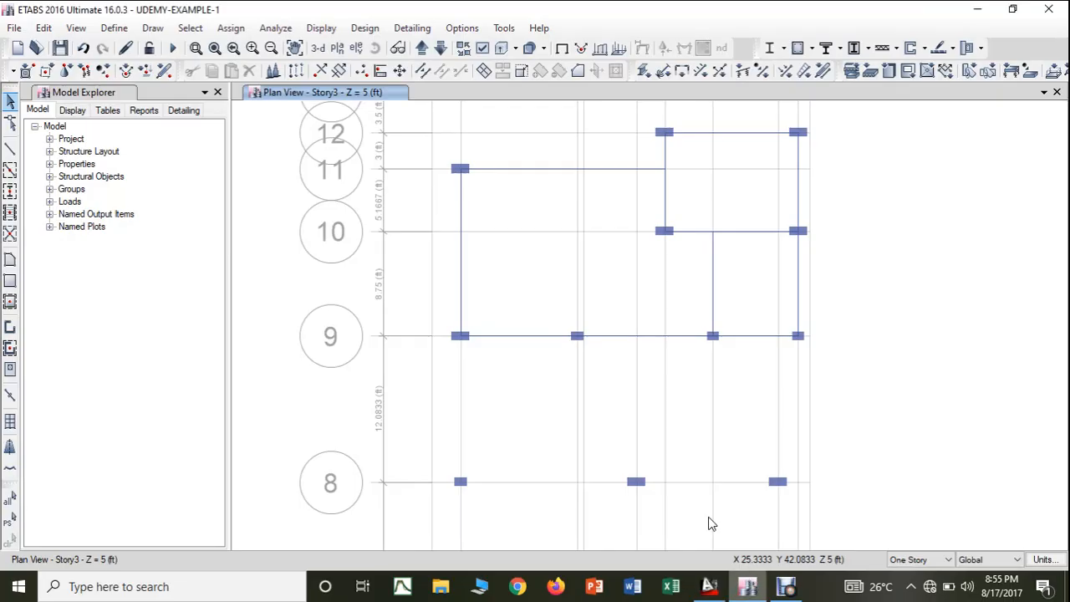
middle_drag(680, 446, 689, 402)
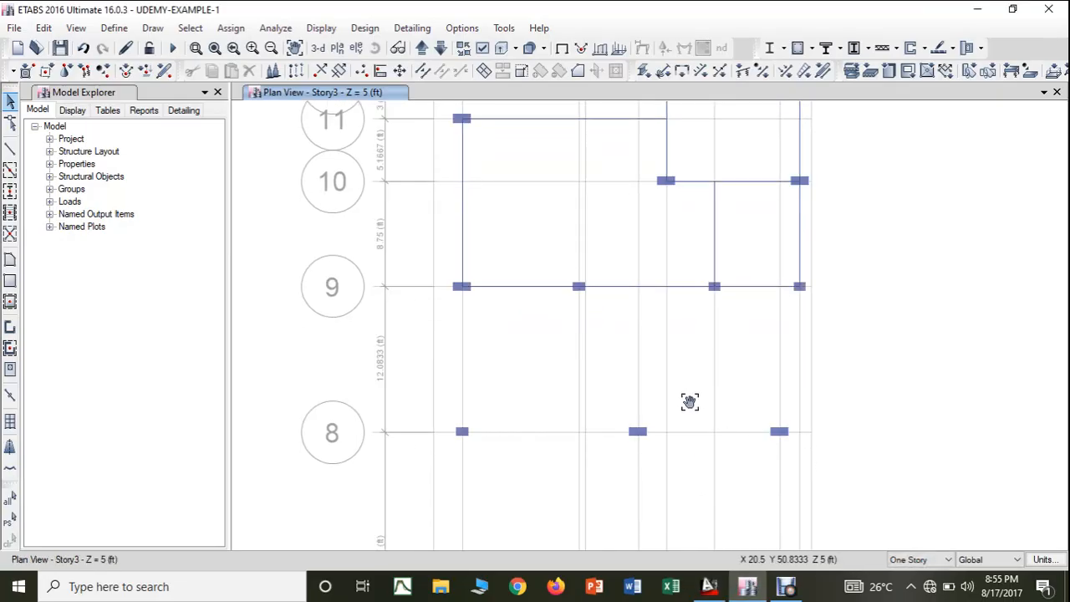
click(10, 149)
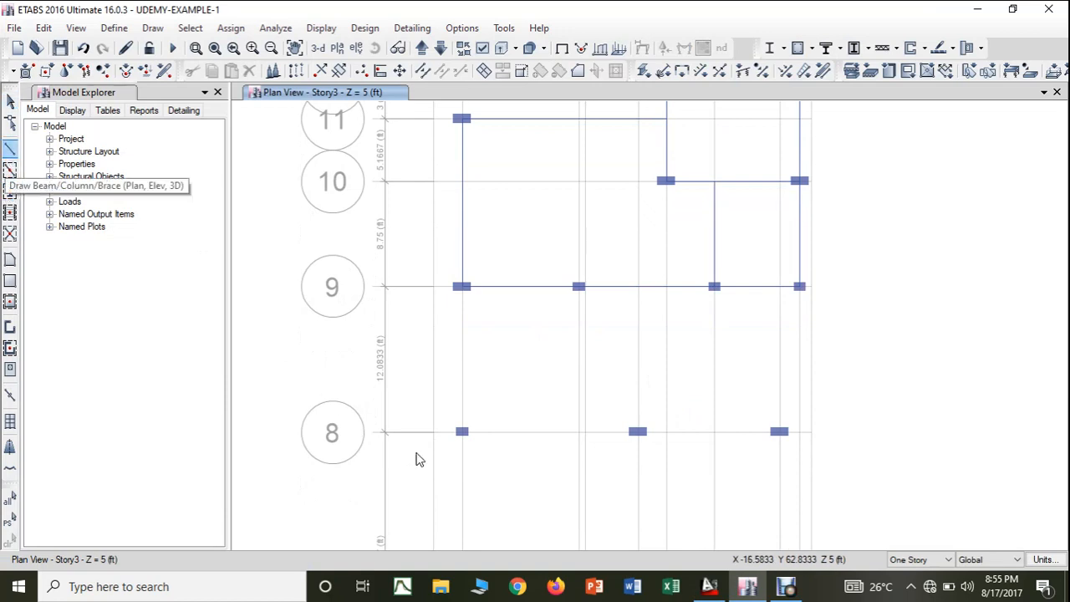
click(464, 433)
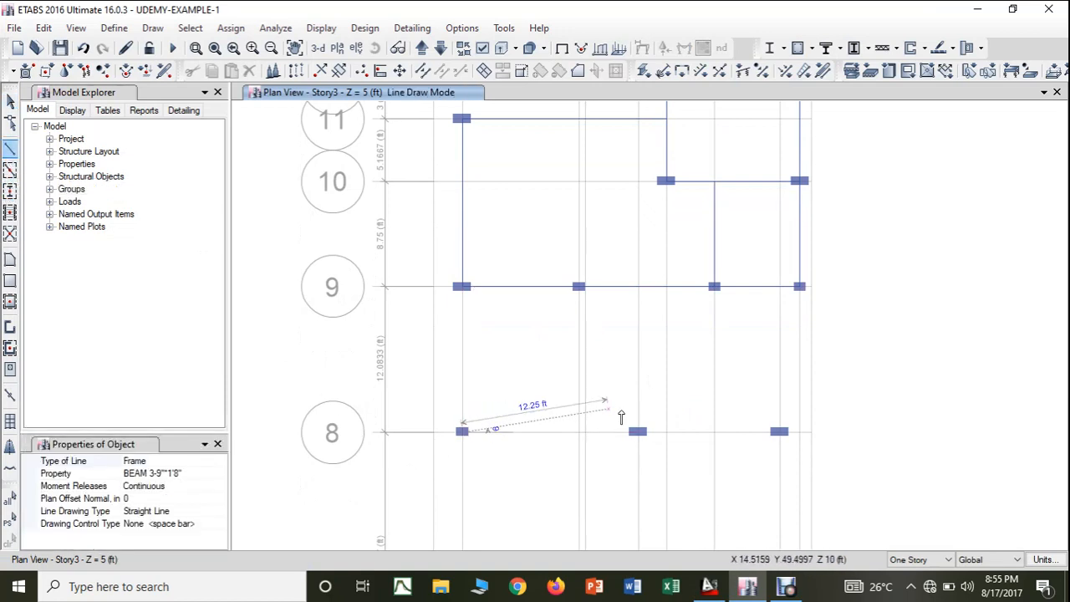
click(638, 434)
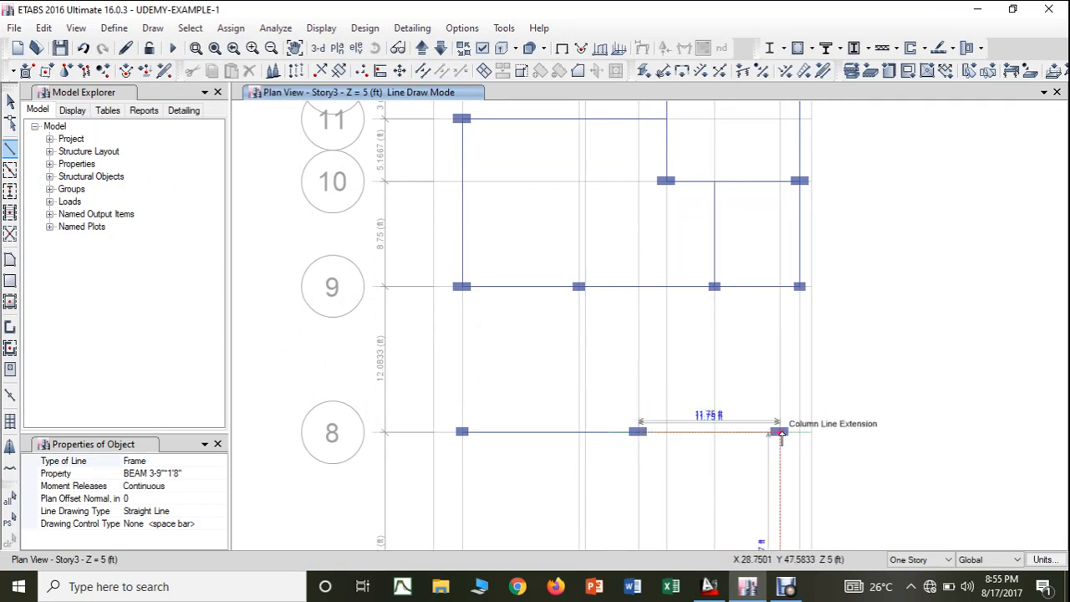
click(779, 433)
key(Escape)
- In the AutoCAD drawing, colour white the two horizontal beams on the C1-C2-C2 column row
click(710, 587)
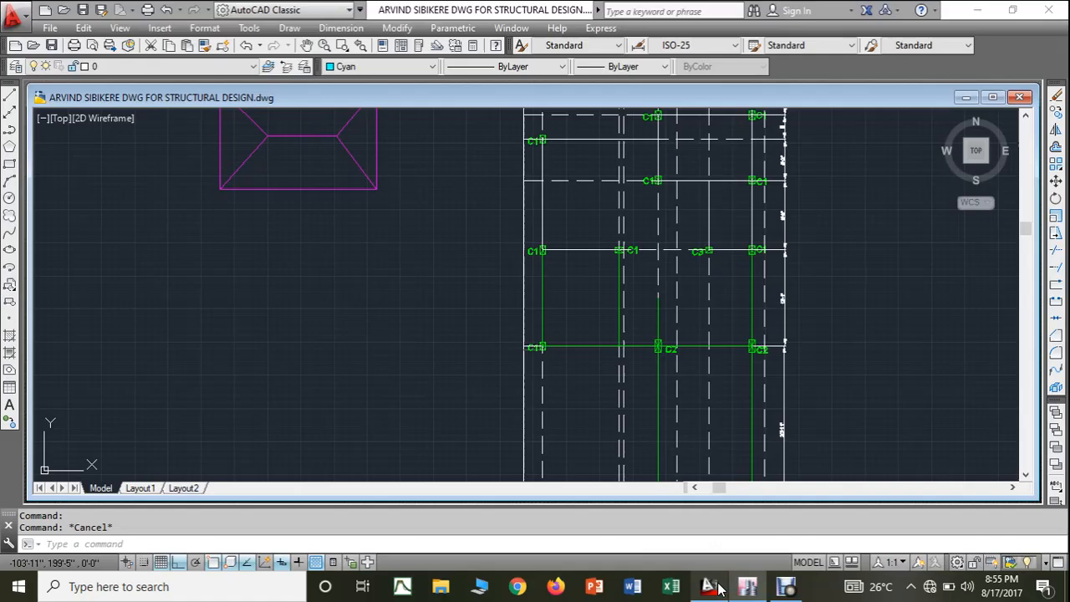
click(569, 347)
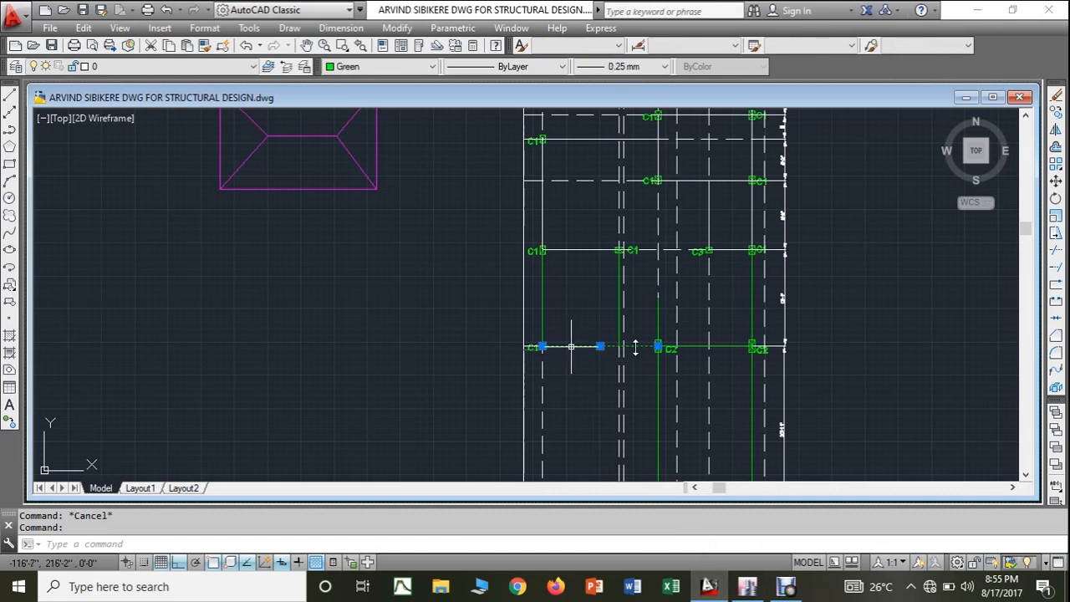
click(393, 66)
click(379, 184)
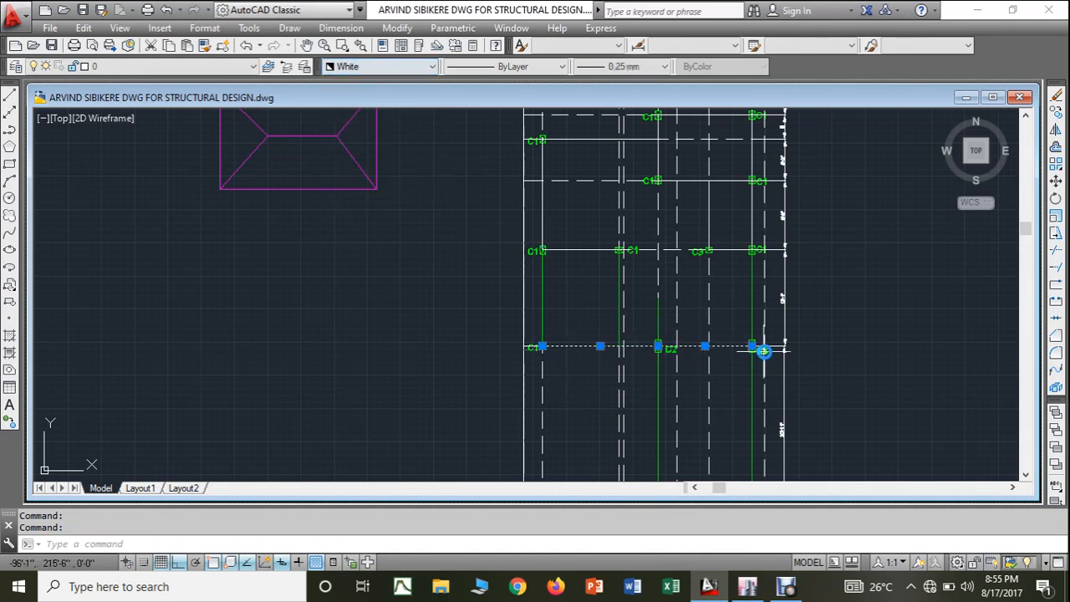
- Move the easternmost C2 column label straight down, clear of the horizontal beam line
scroll(749, 360, up, 5)
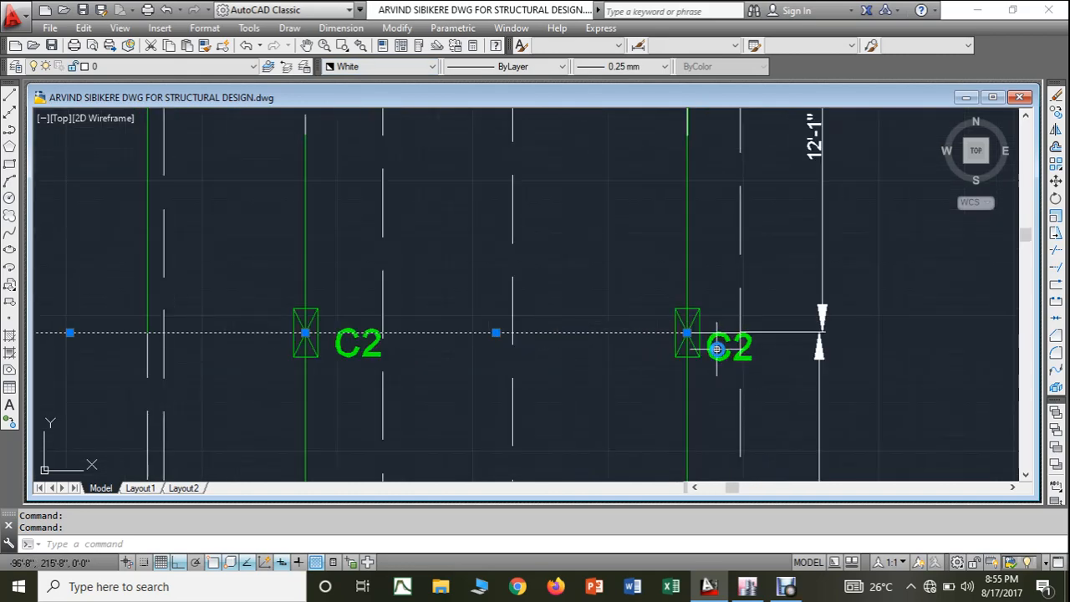
click(709, 342)
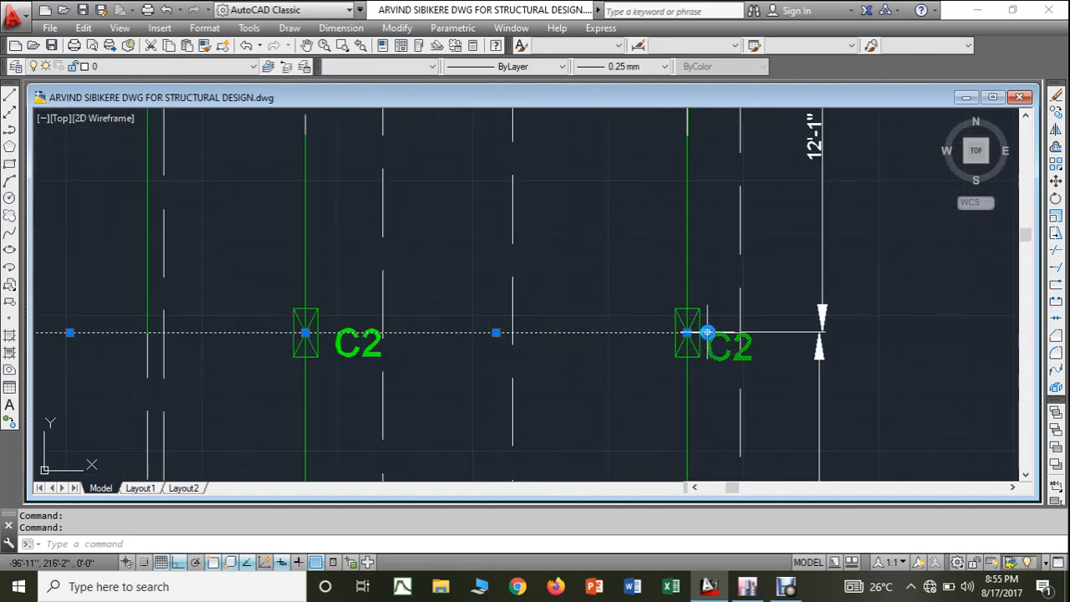
click(708, 333)
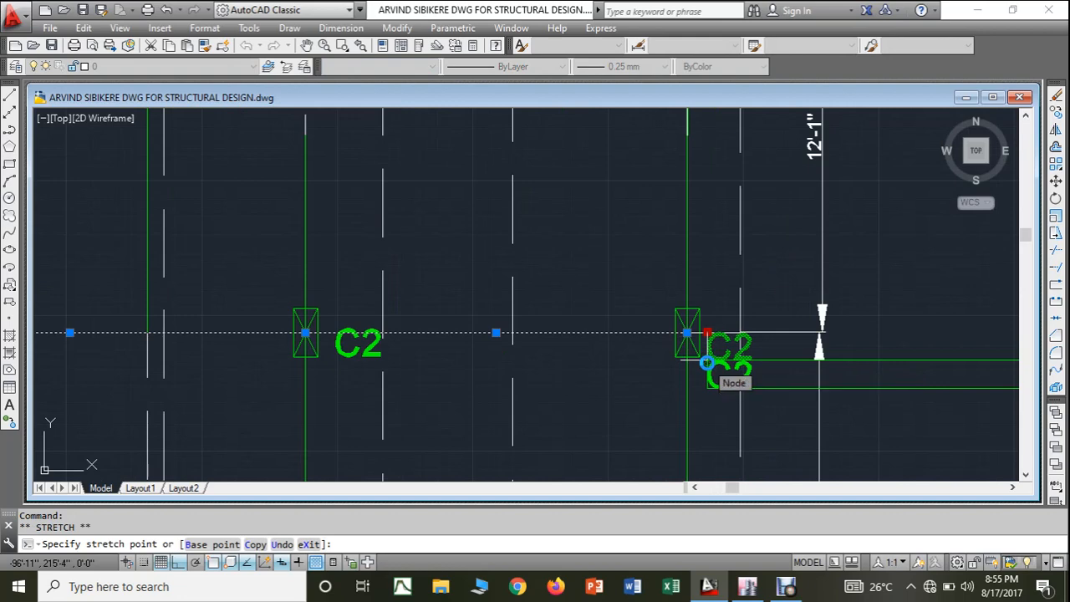
key(Escape)
- Colour white the remaining green horizontal beam segment ending at the easternmost C2 column
scroll(592, 387, down, 2)
scroll(593, 387, down, 2)
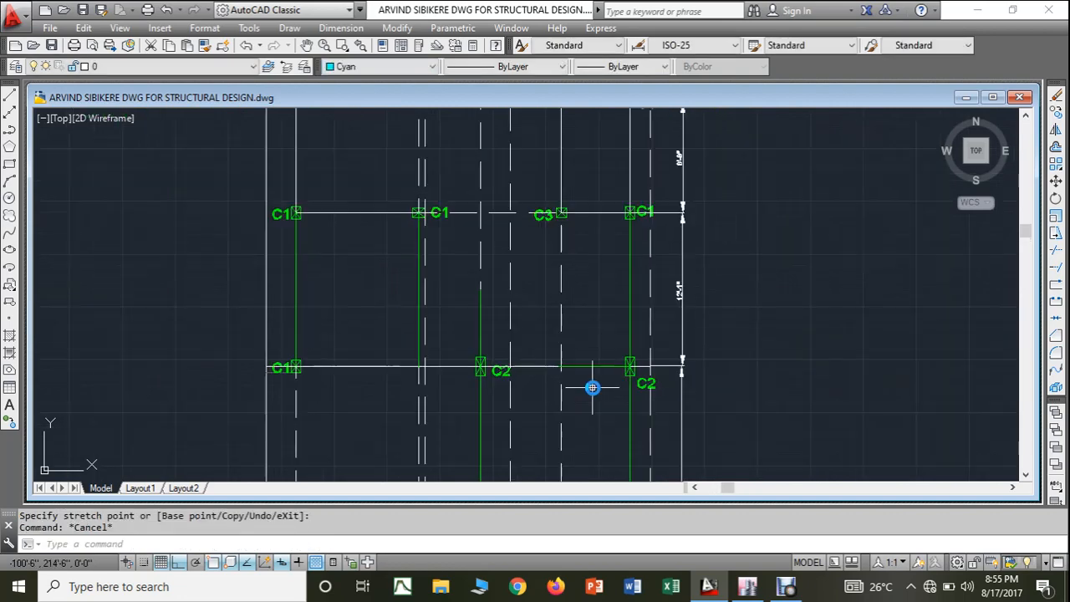
mouse_move(610, 382)
middle_down()
mouse_move(800, 358)
mouse_move(826, 365)
middle_up()
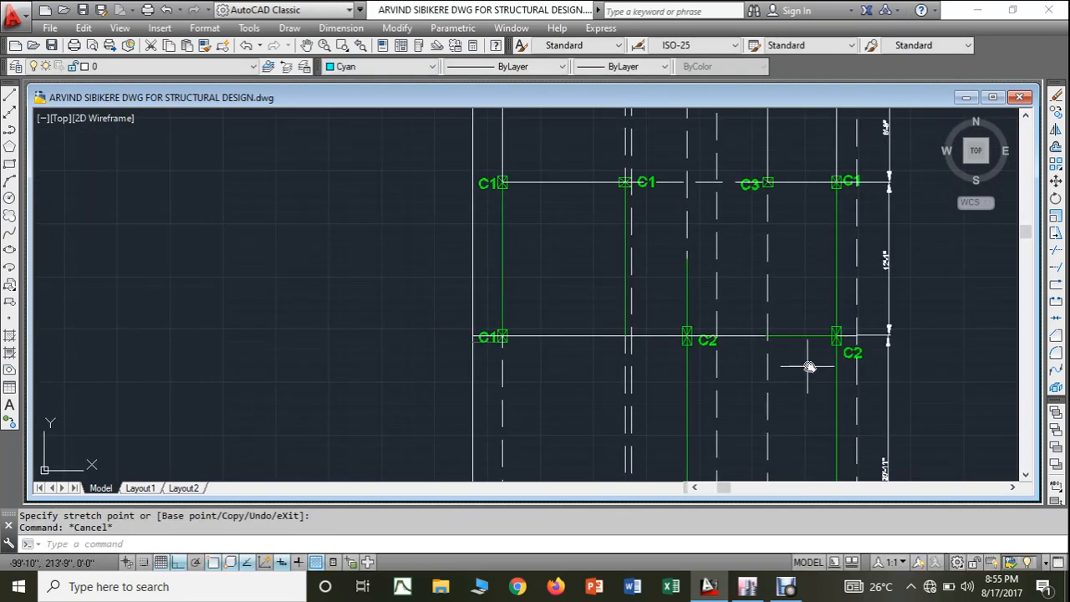
click(796, 336)
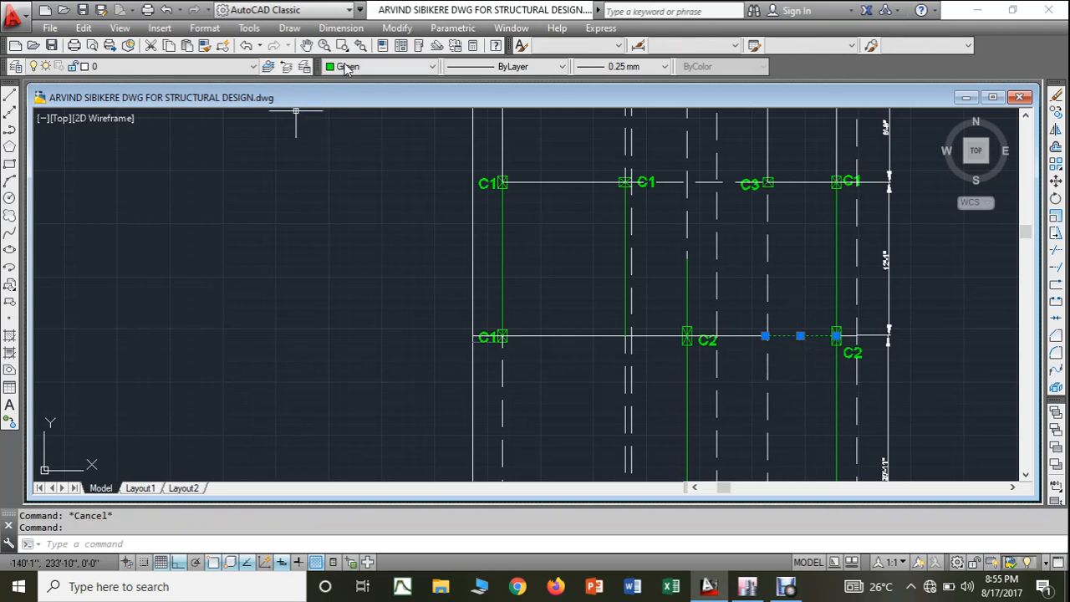
click(381, 66)
click(360, 182)
key(Escape)
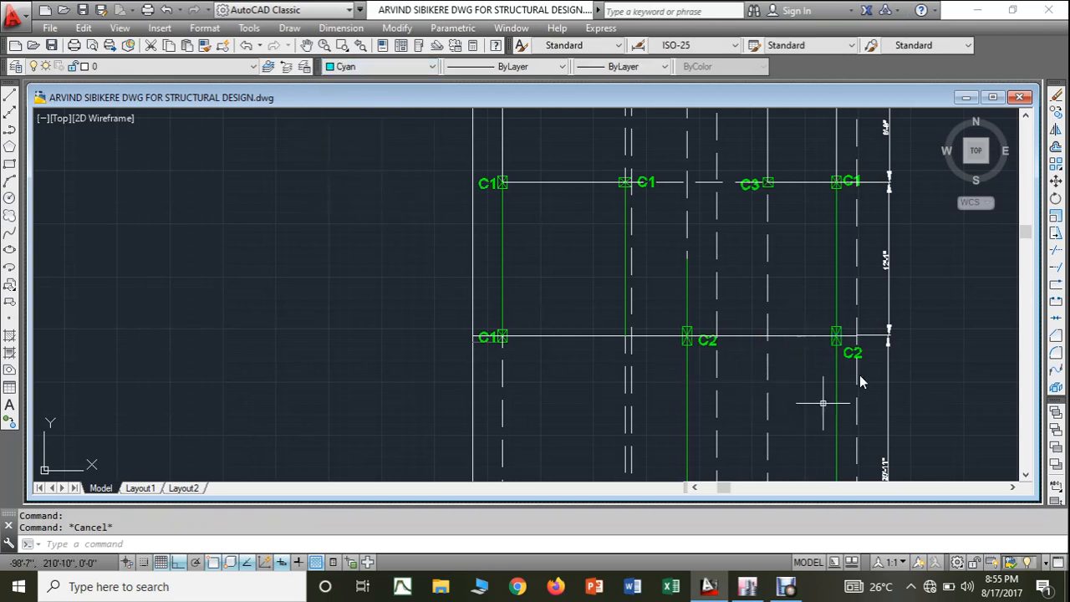
- Compare the beam and column layout between grid lines 8 and 9 in the ETABS plan with the AutoCAD drawing
click(747, 586)
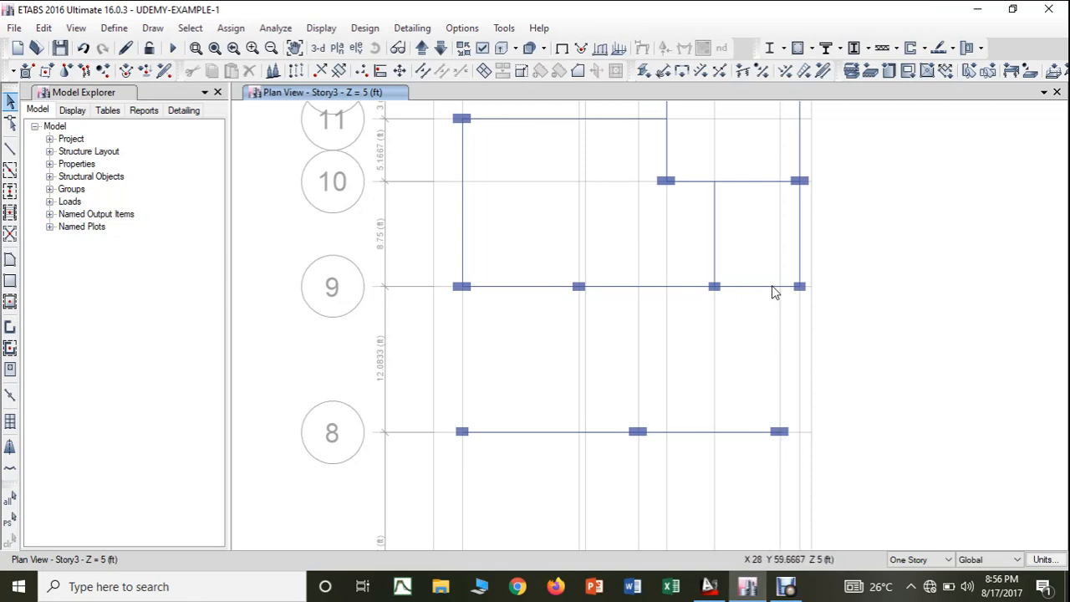
click(707, 588)
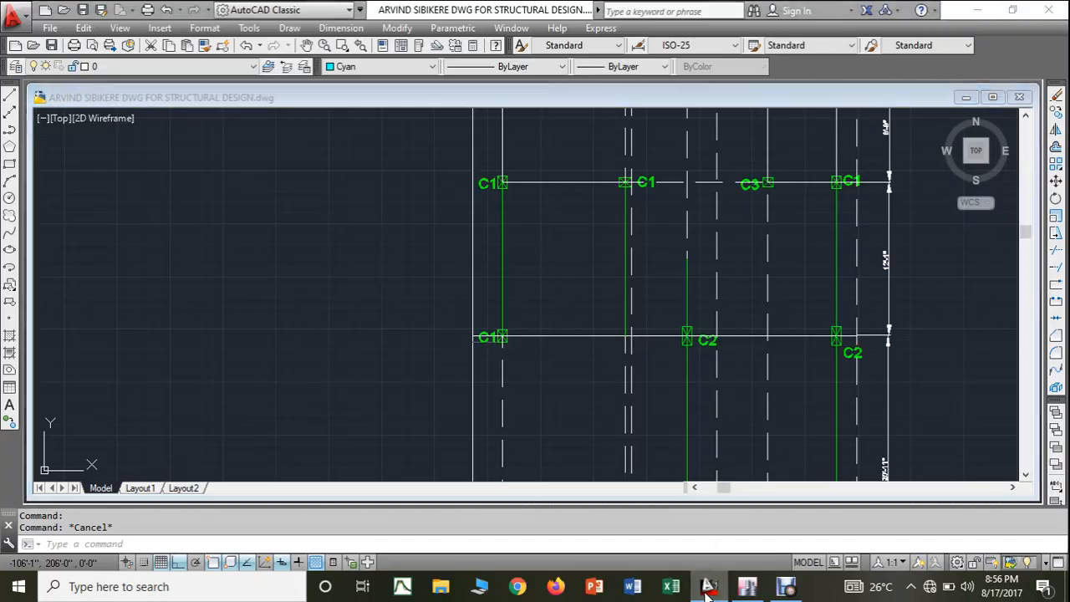
click(707, 590)
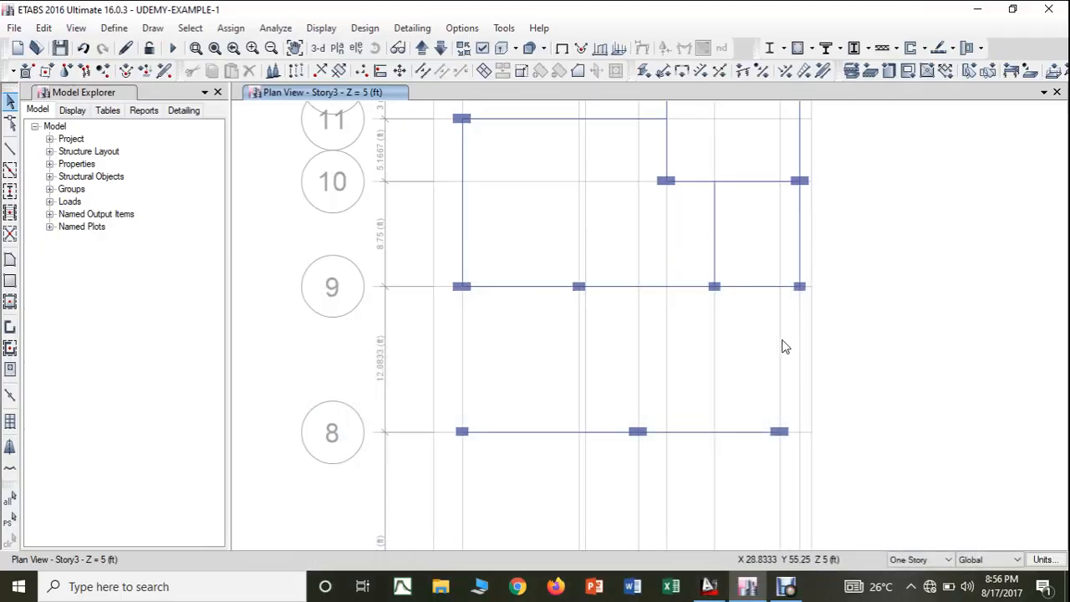
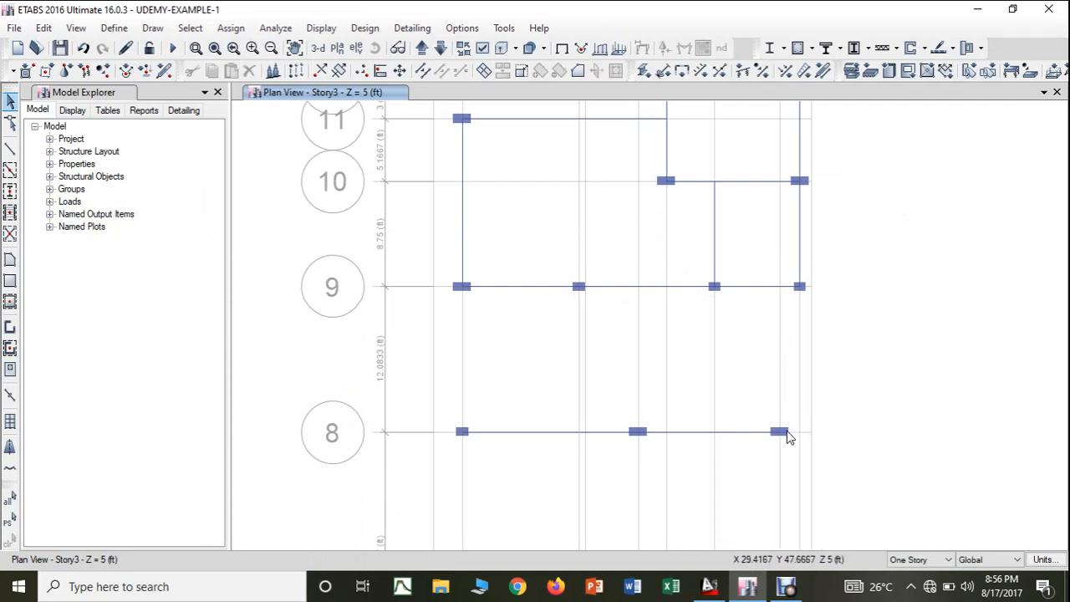
- Delete the Story3 beam on grid line 8 between the middle column and the easternmost column
click(756, 432)
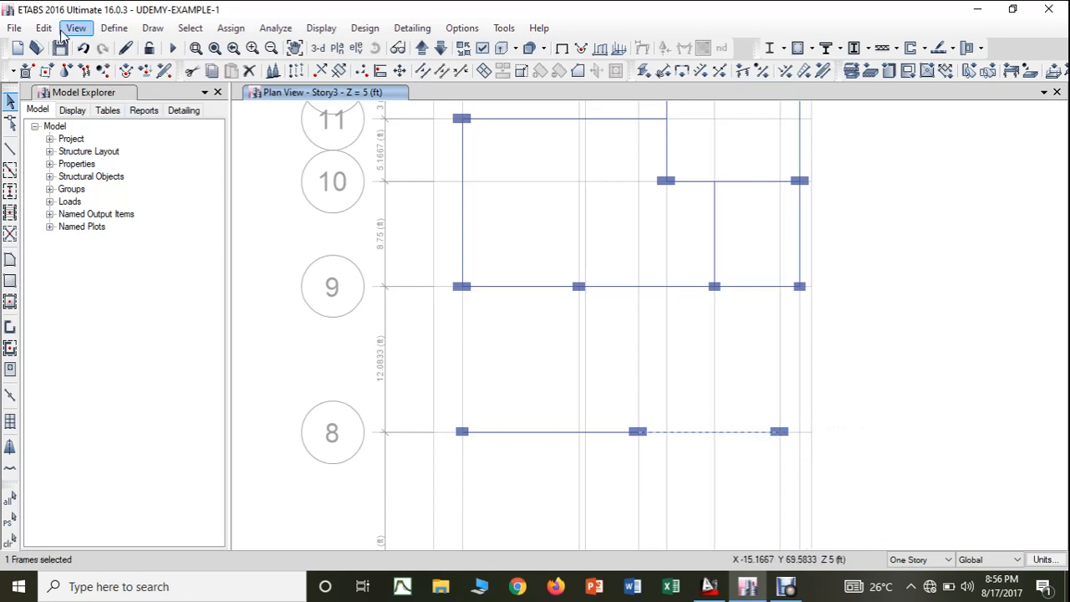
click(44, 29)
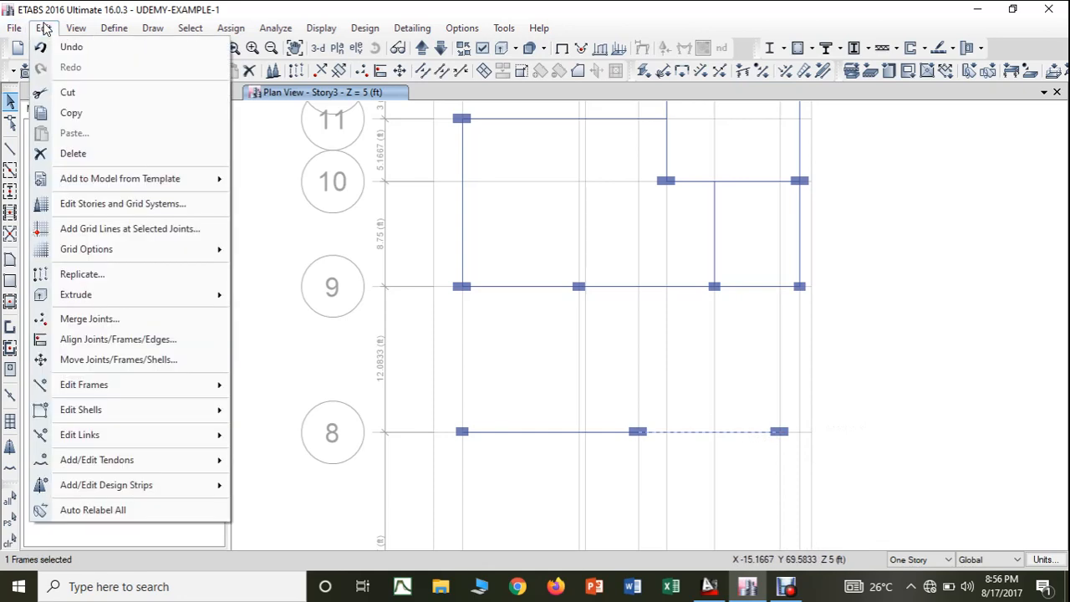
click(71, 153)
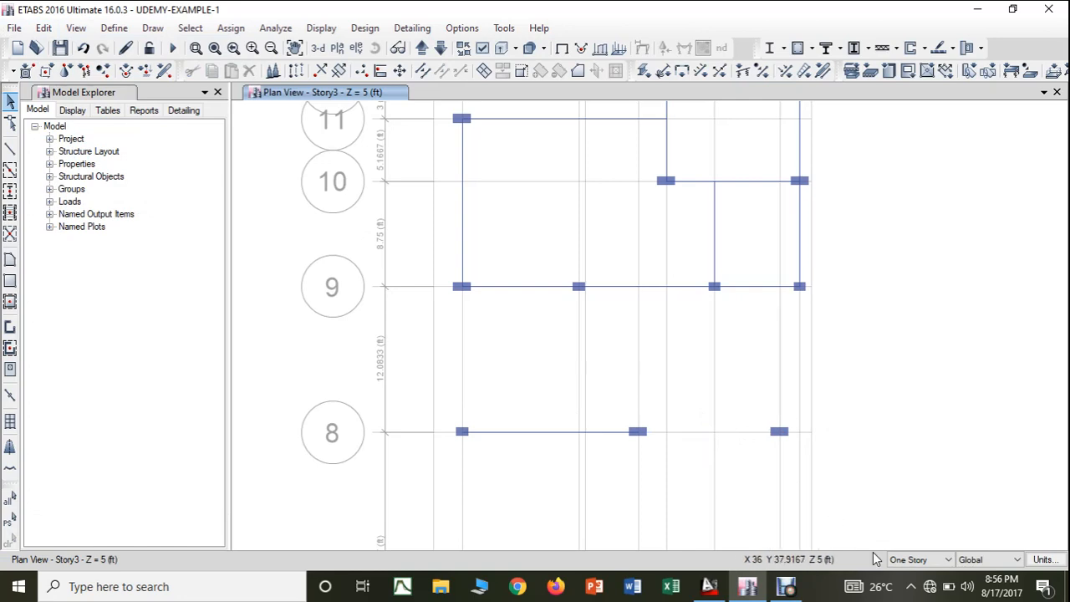
- Delete the misplaced easternmost column on grid line 8 with the editing scope set to All Stories
click(920, 560)
click(915, 582)
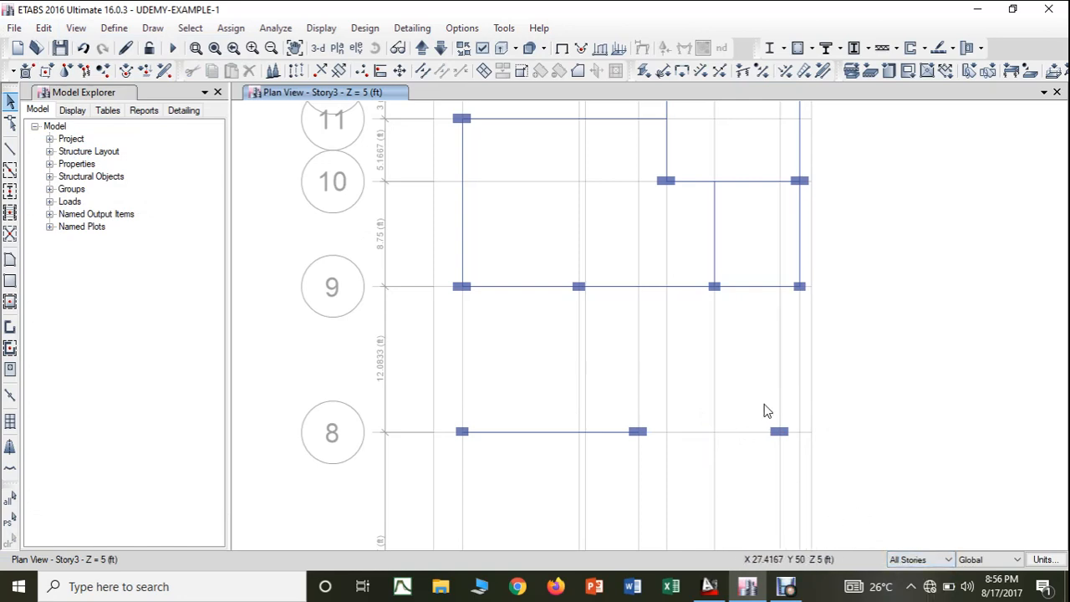
drag(765, 407, 801, 453)
click(43, 27)
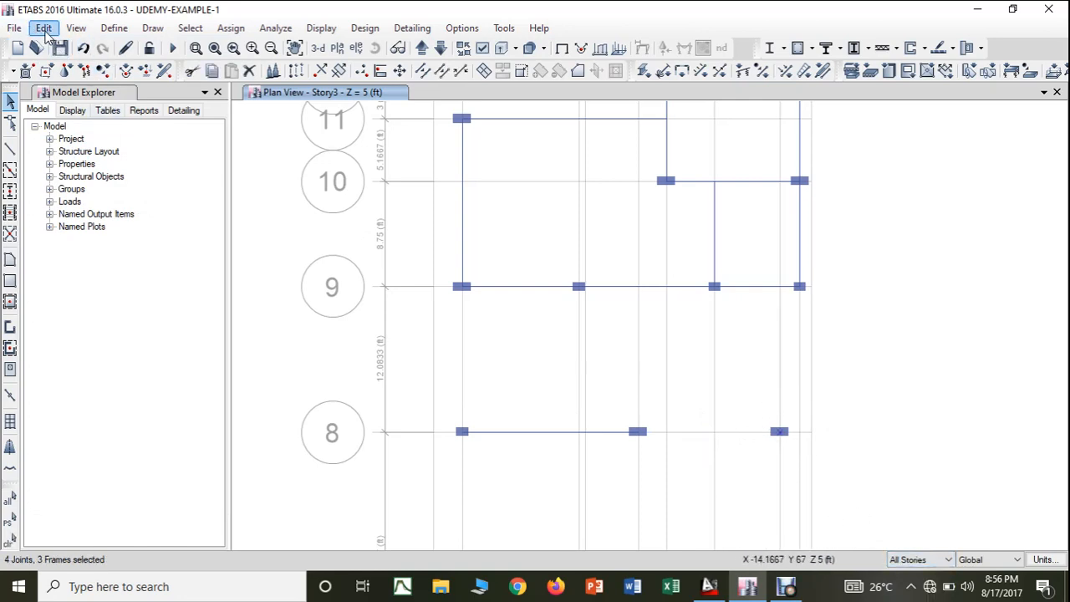
click(55, 154)
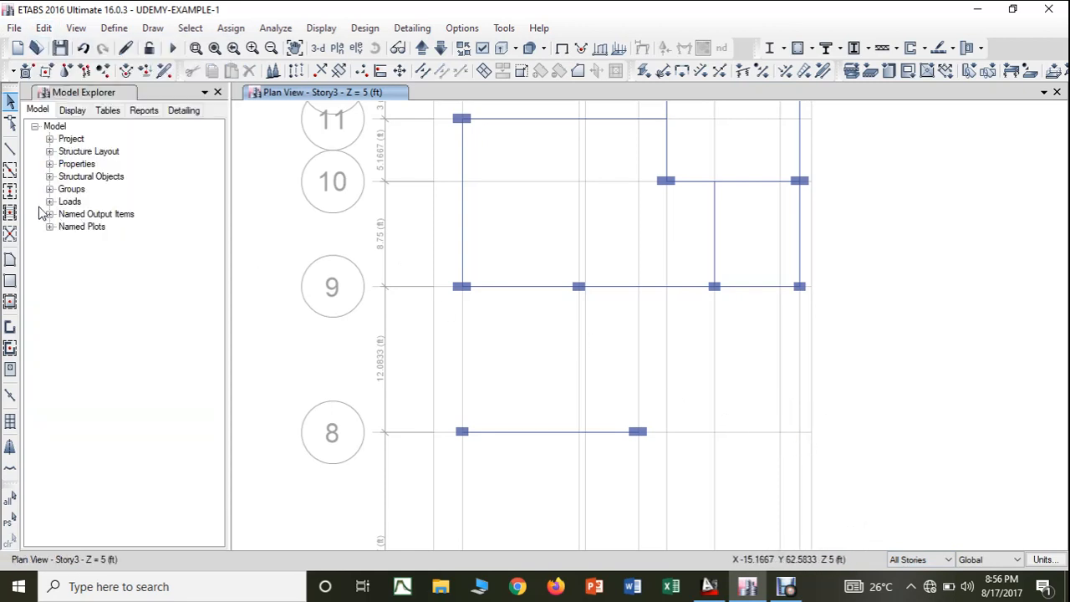
- Place a COLUMN 3-9"*1'6" column at grid point J-8 on all stories
click(10, 192)
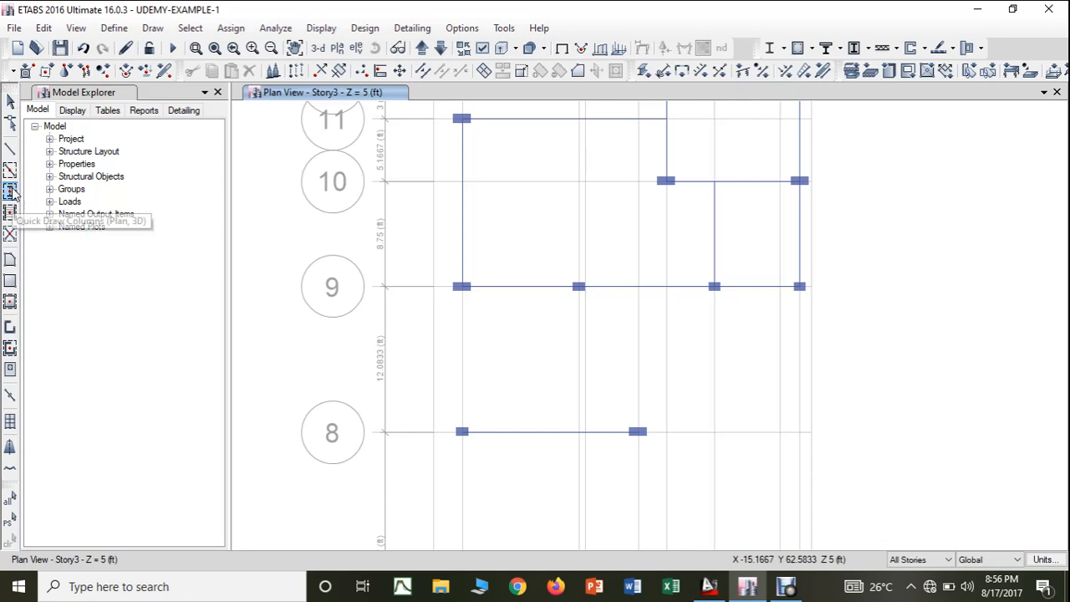
click(216, 461)
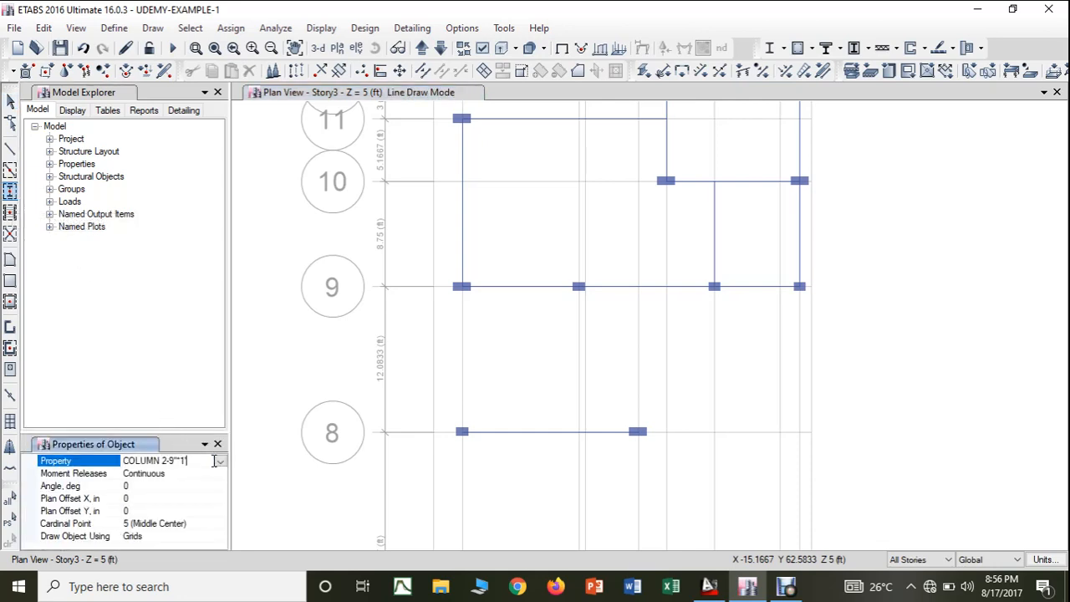
click(220, 464)
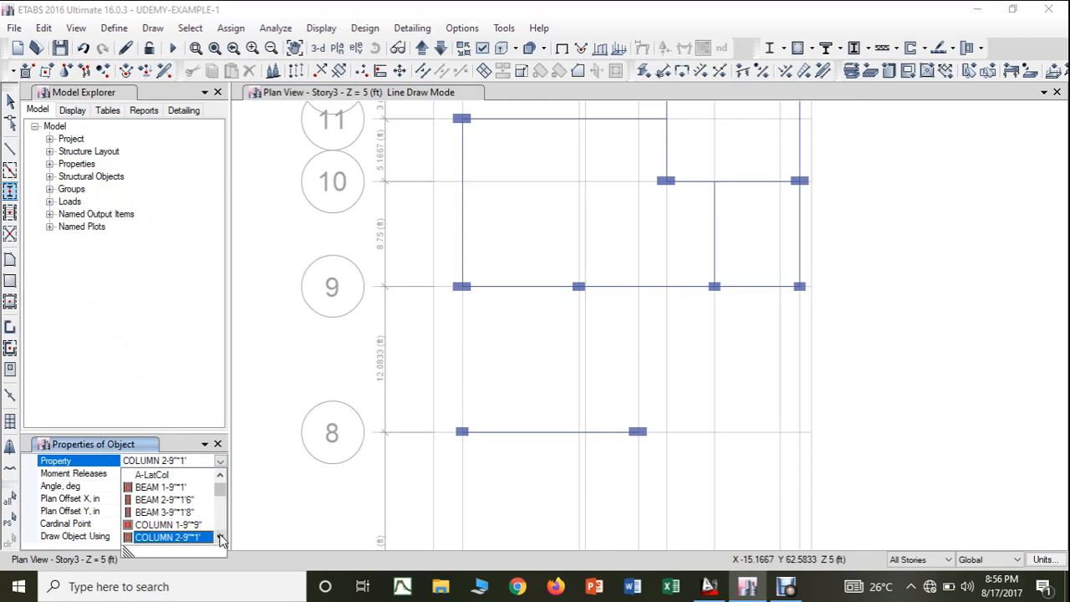
click(222, 539)
click(166, 538)
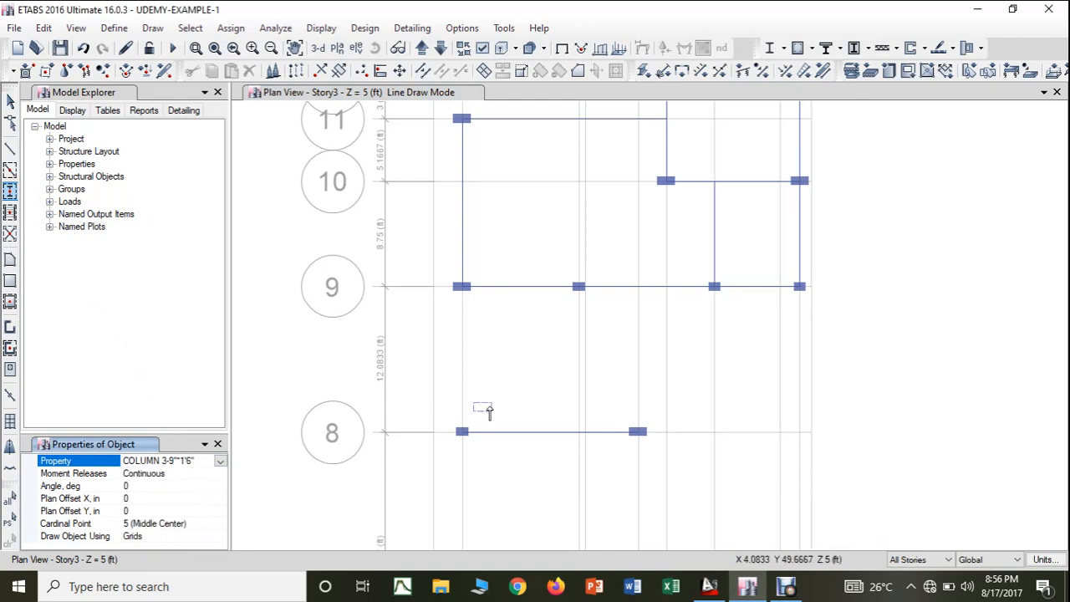
click(800, 431)
key(Escape)
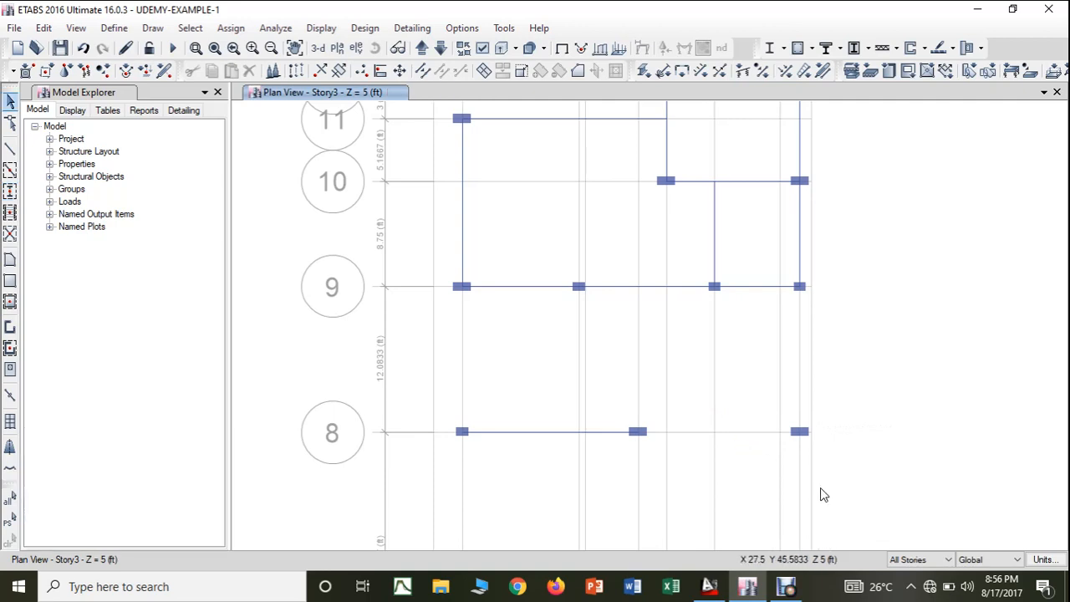
- Limit editing to One Story and draw BEAM 3-9"*1'8" beams from the middle column on grid line 8 to J-8 and on to J-9
click(935, 560)
click(924, 574)
click(11, 149)
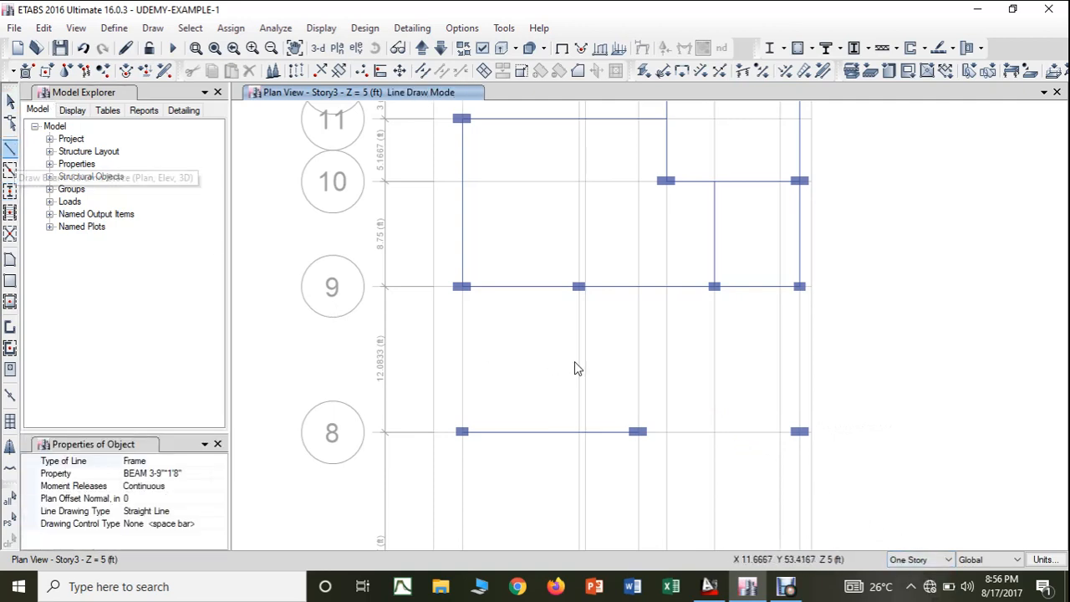
click(666, 432)
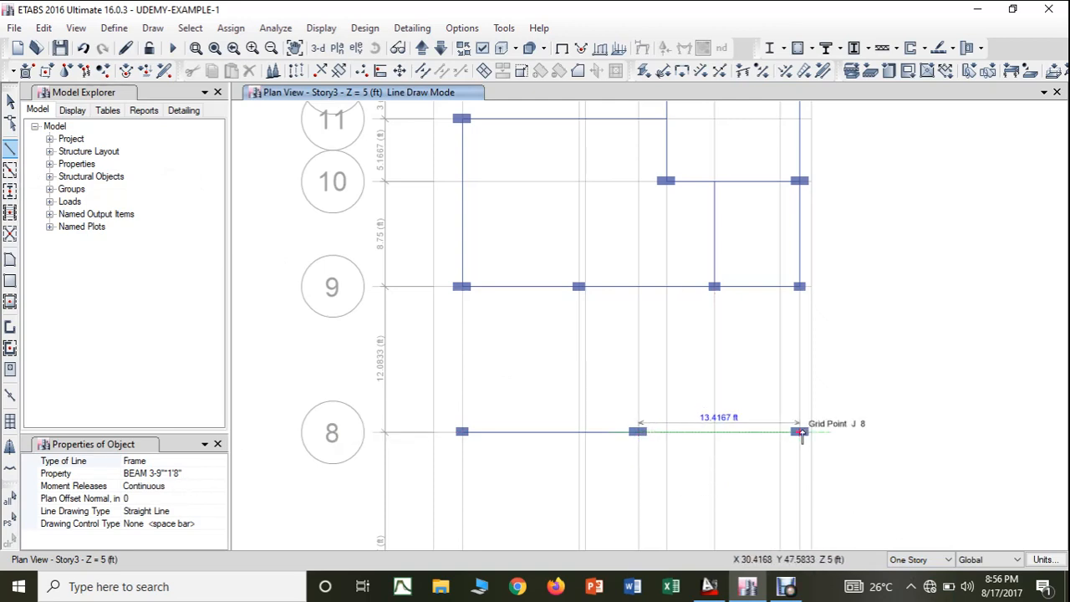
click(801, 432)
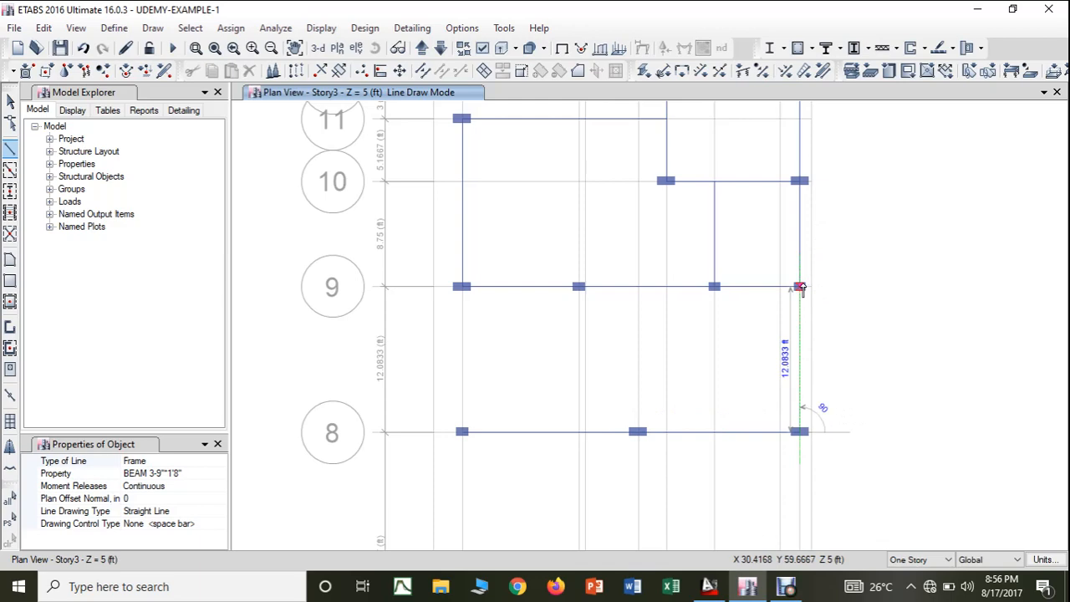
click(800, 287)
key(Escape)
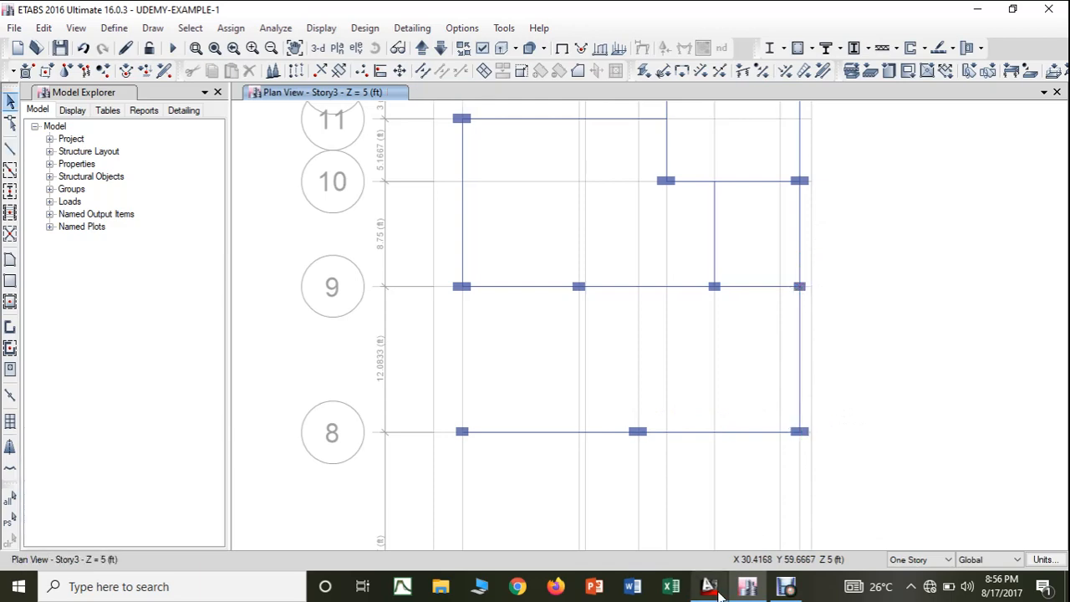
- In the AutoCAD drawing, colour white the easternmost vertical beam between the C1 column and the C2 column below it
click(710, 587)
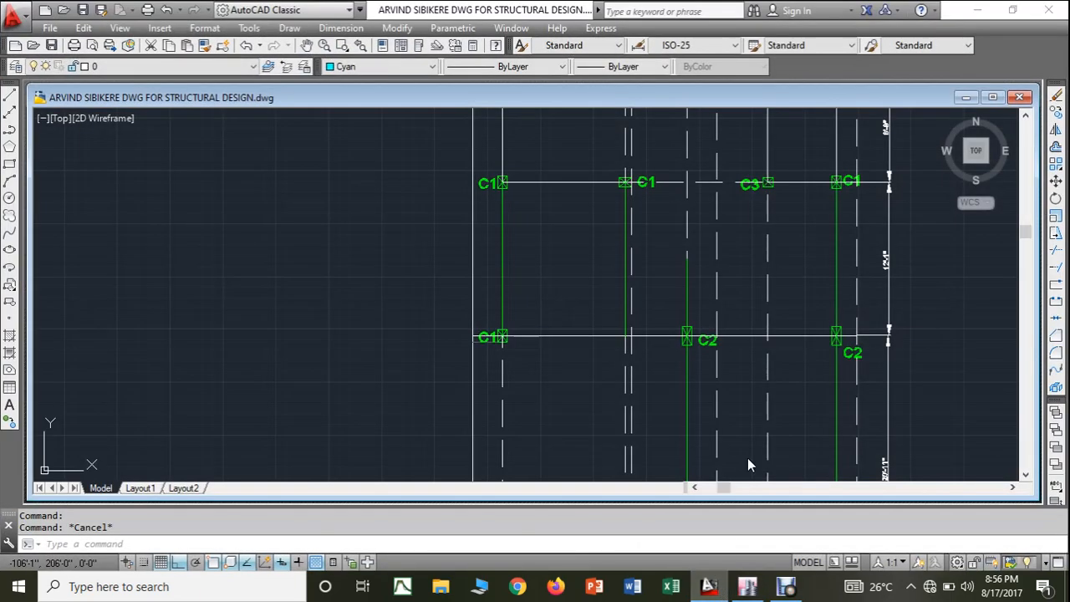
click(838, 286)
click(372, 67)
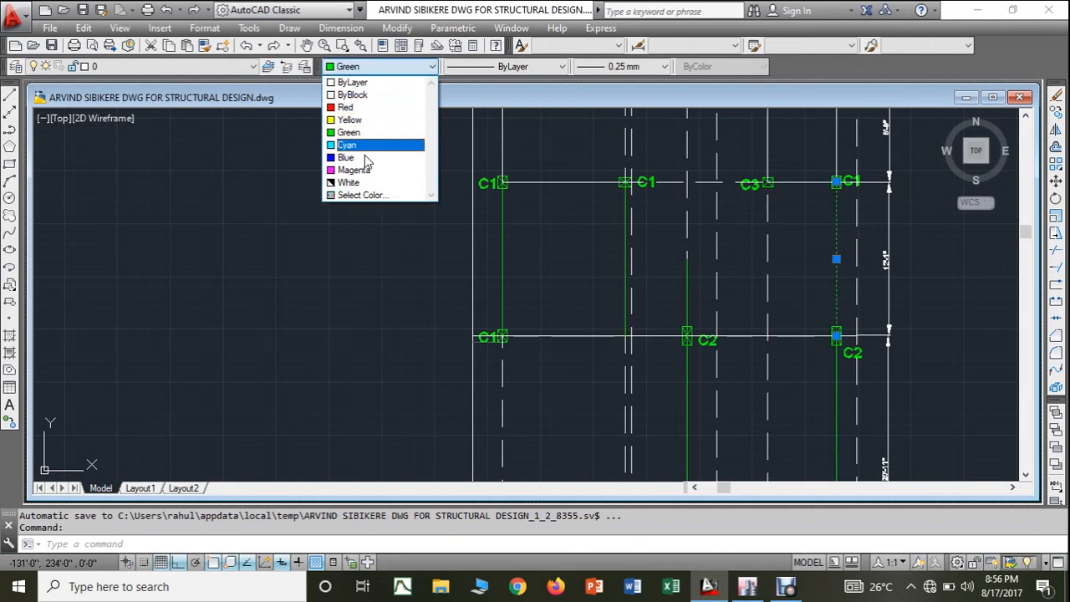
click(359, 182)
key(Escape)
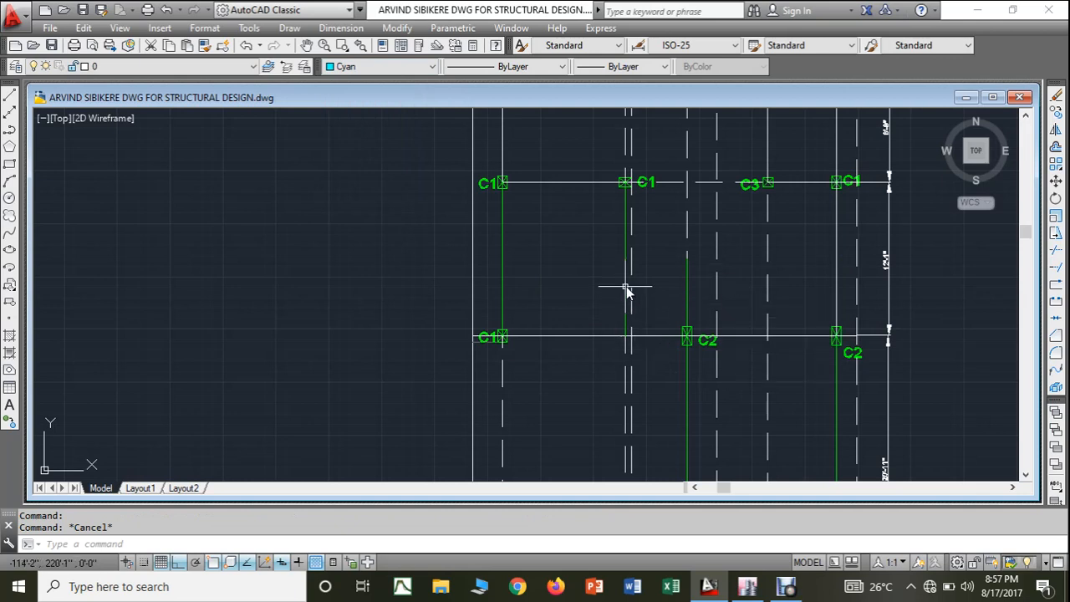
- Check the AutoCAD layout, then in ETABS draw a BEAM 3-9"*1'8" beam from grid point C-9 to C-8
mouse_move(627, 287)
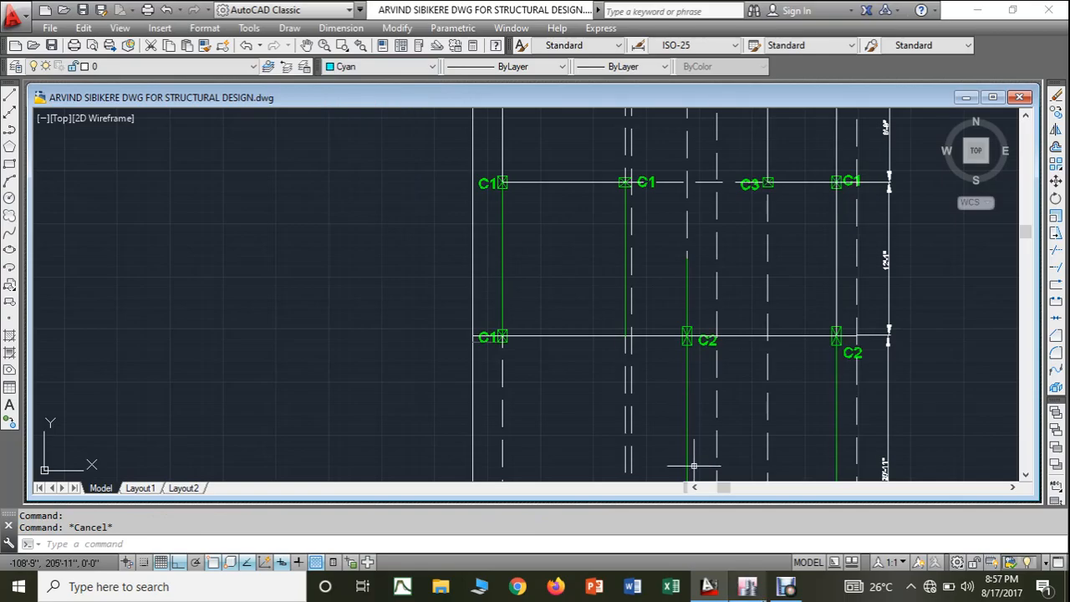
click(748, 587)
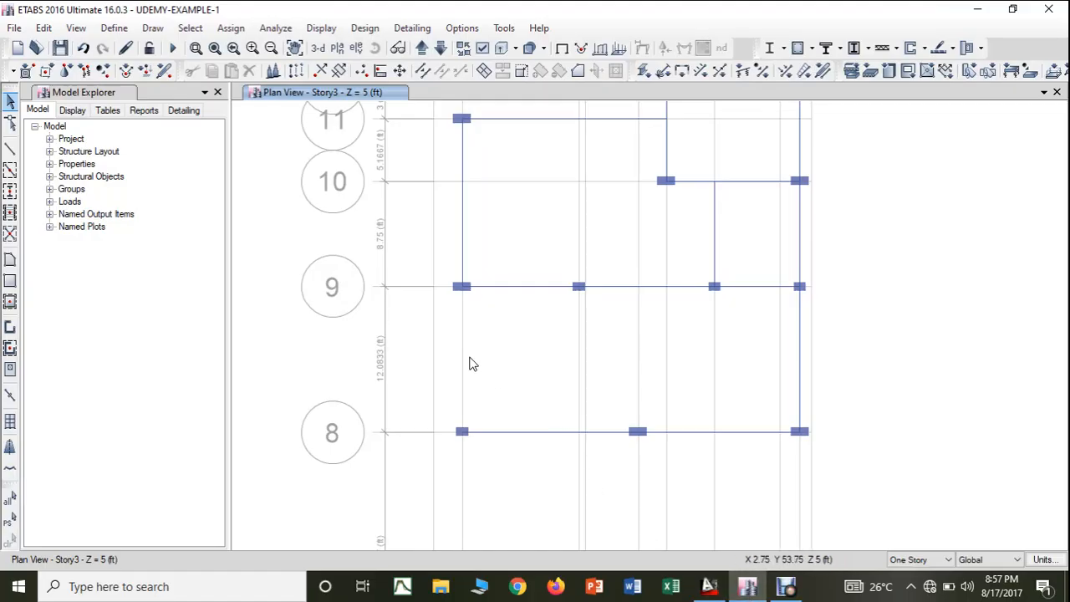
click(709, 586)
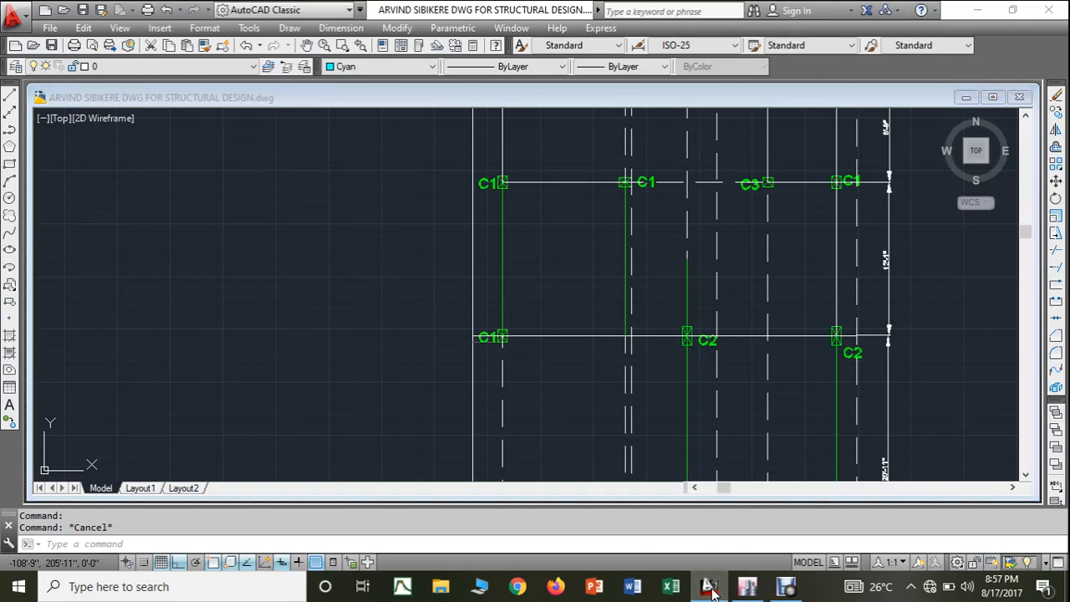
click(747, 586)
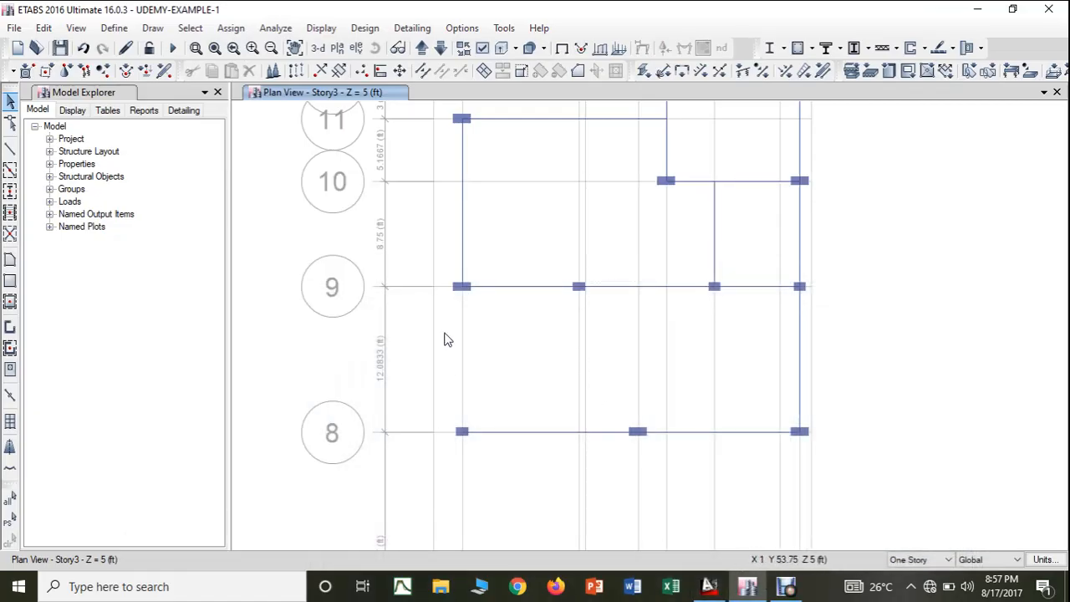
click(10, 150)
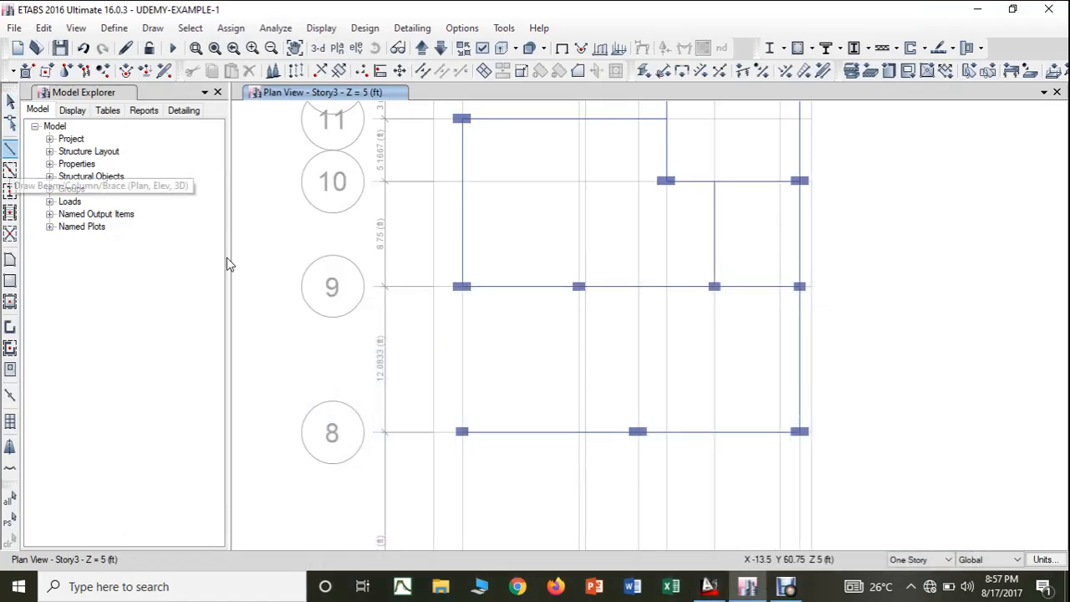
click(463, 287)
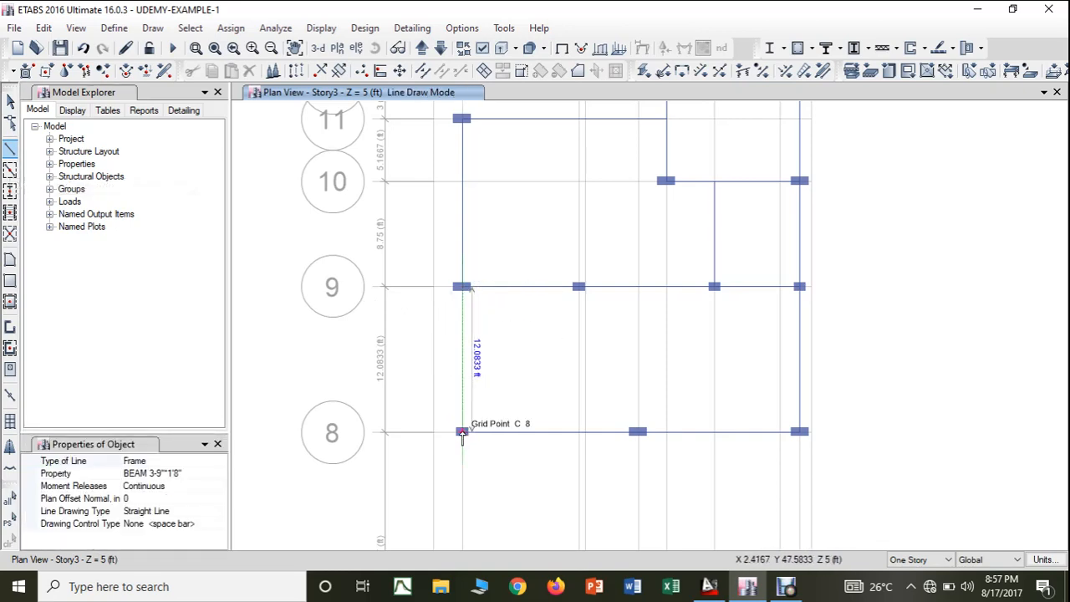
click(462, 433)
key(Escape)
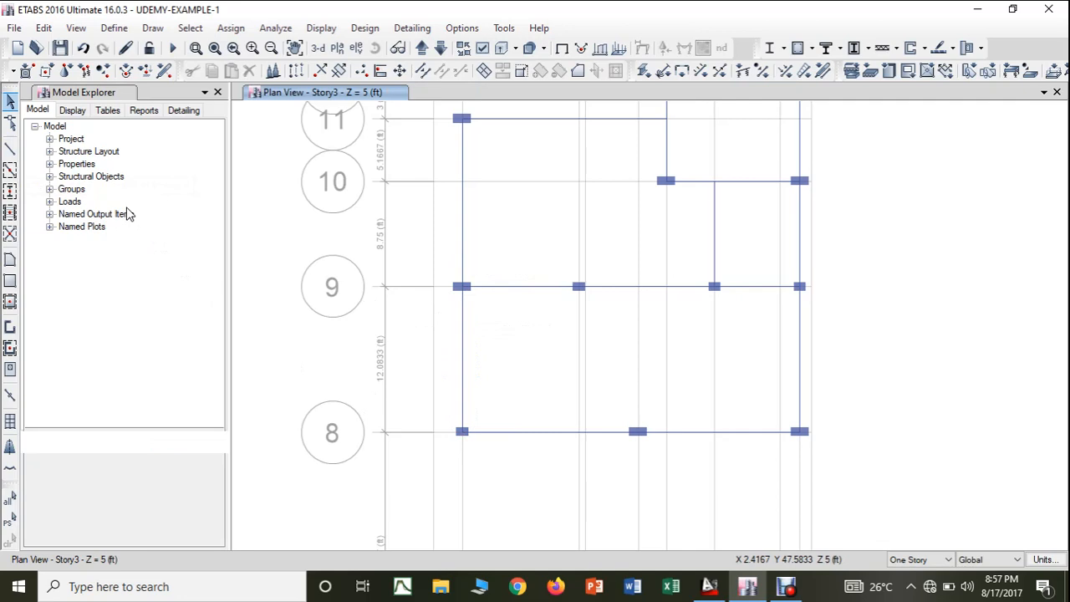
- Draw a BEAM 3-9"*1'8" beam from the column at D-9 straight down to the beam on grid line 8
click(11, 151)
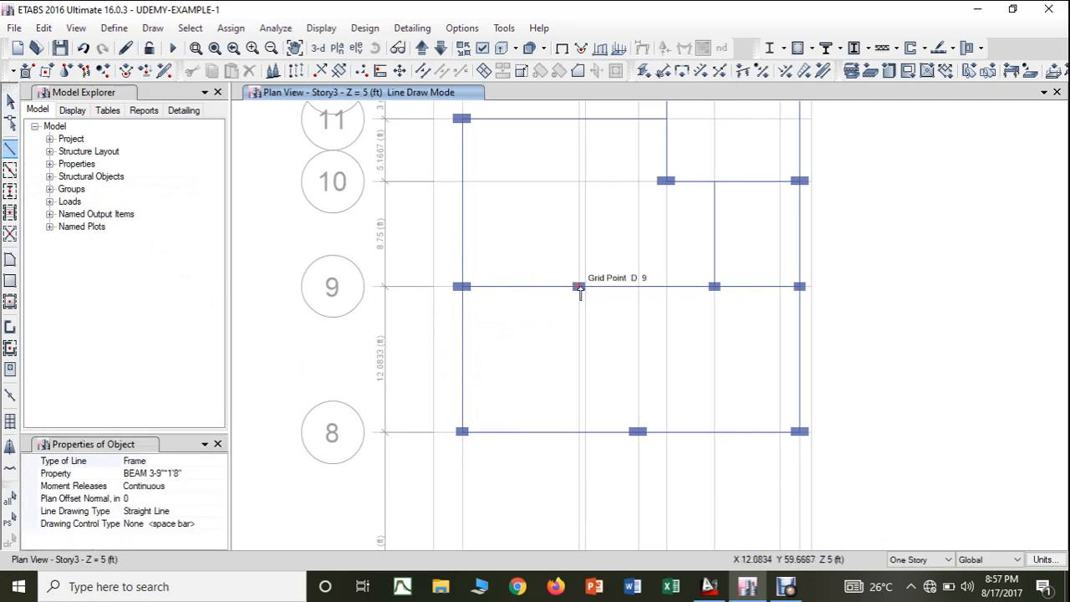
click(579, 288)
click(580, 433)
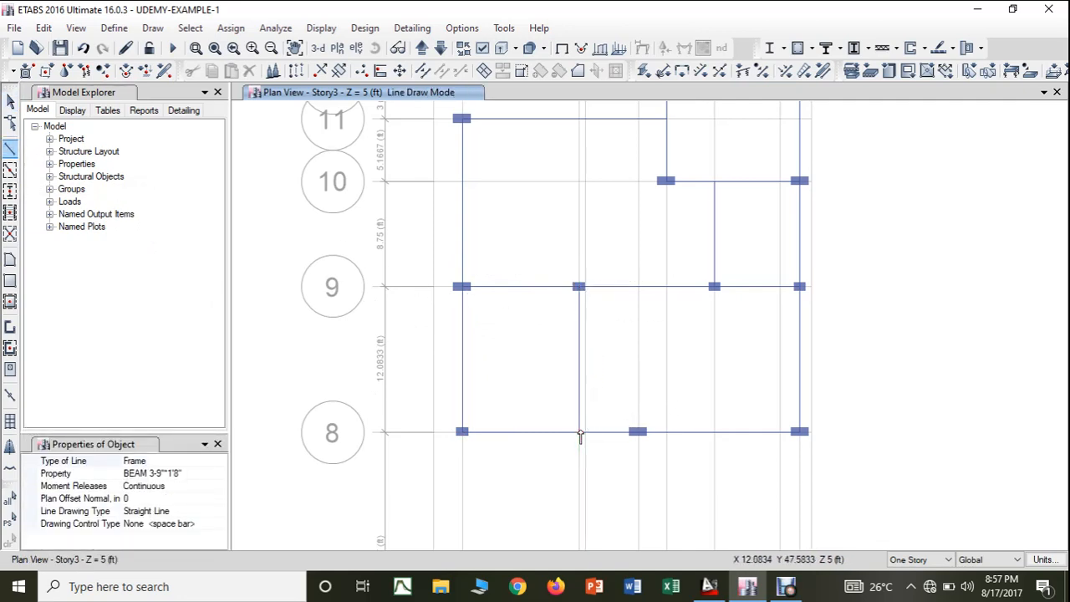
key(Escape)
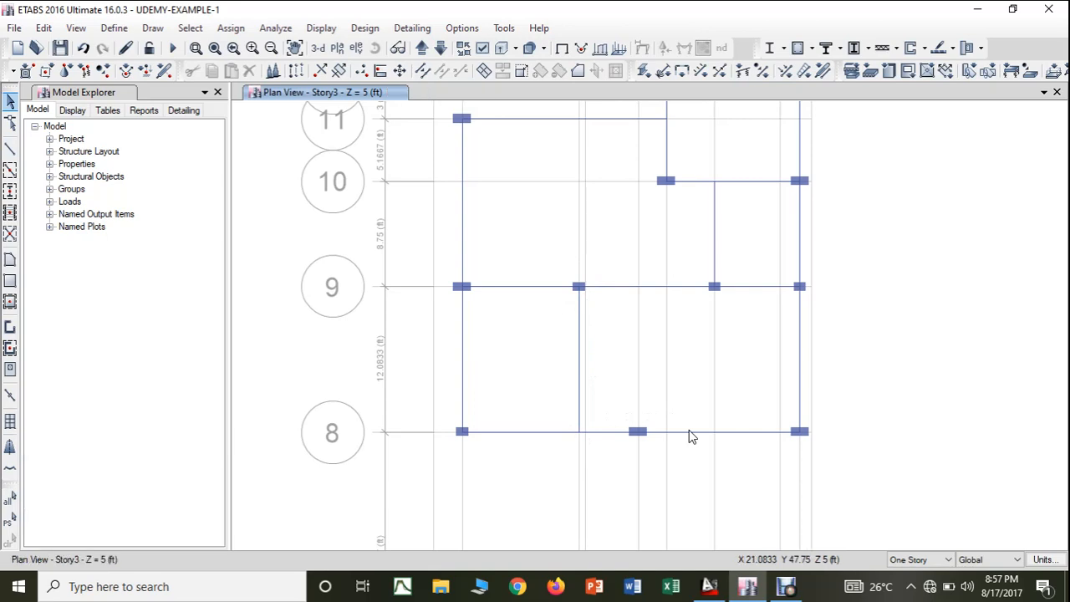
middle_drag(689, 494, 684, 453)
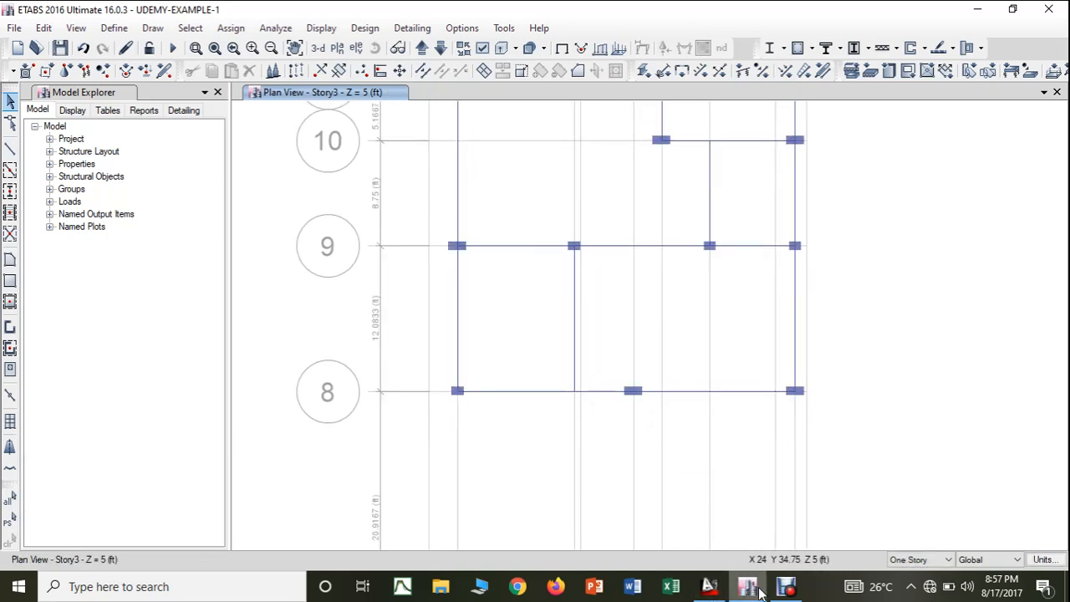
- In the AutoCAD drawing, colour white the two vertical beams running down from the two western C1 columns to the C1-C2-C2 row
click(709, 586)
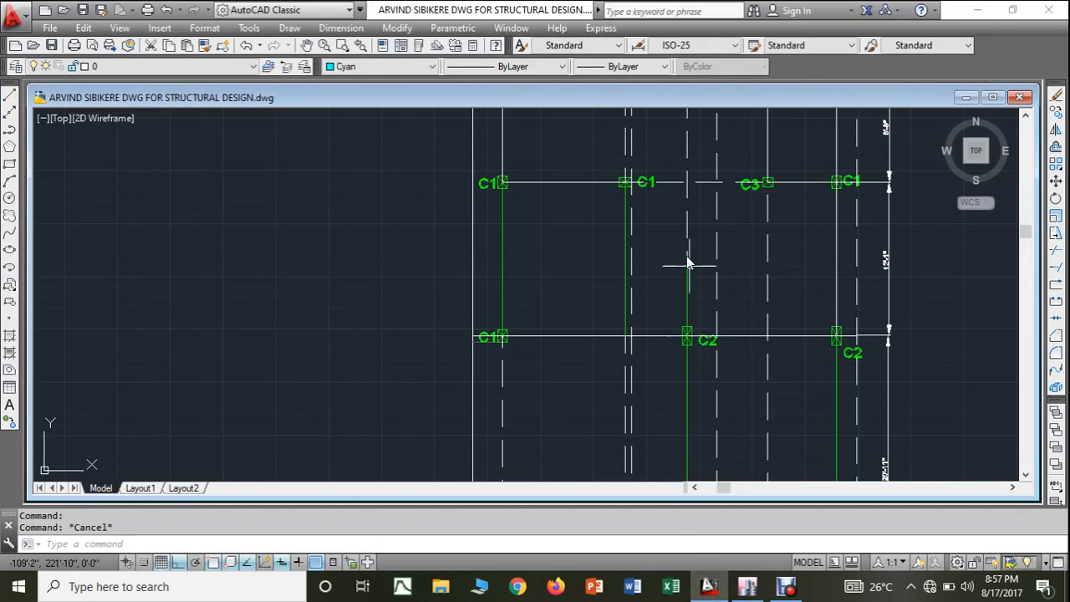
click(626, 261)
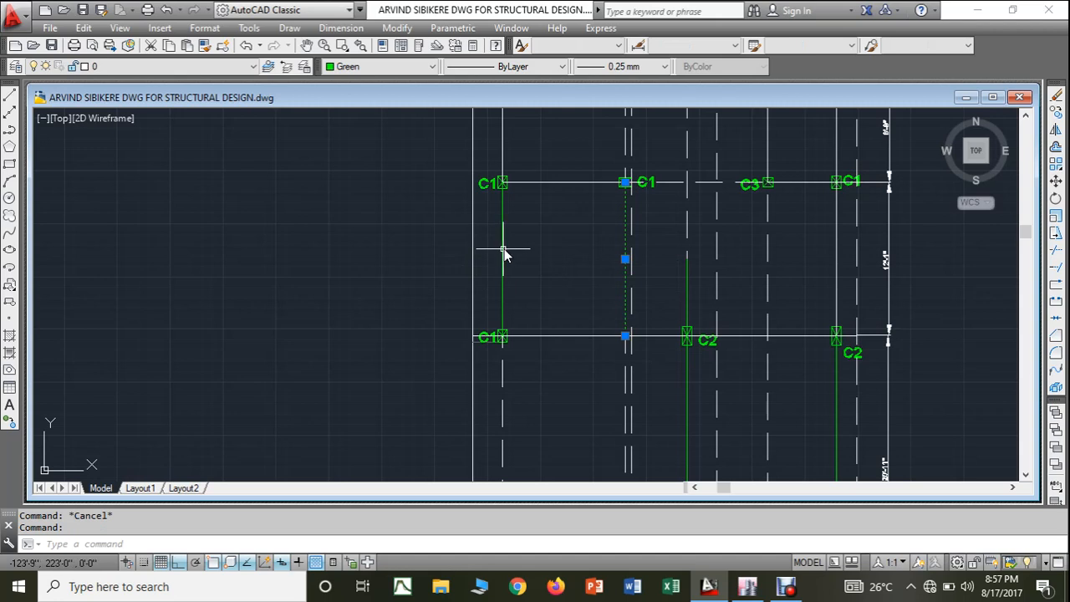
click(502, 249)
click(433, 67)
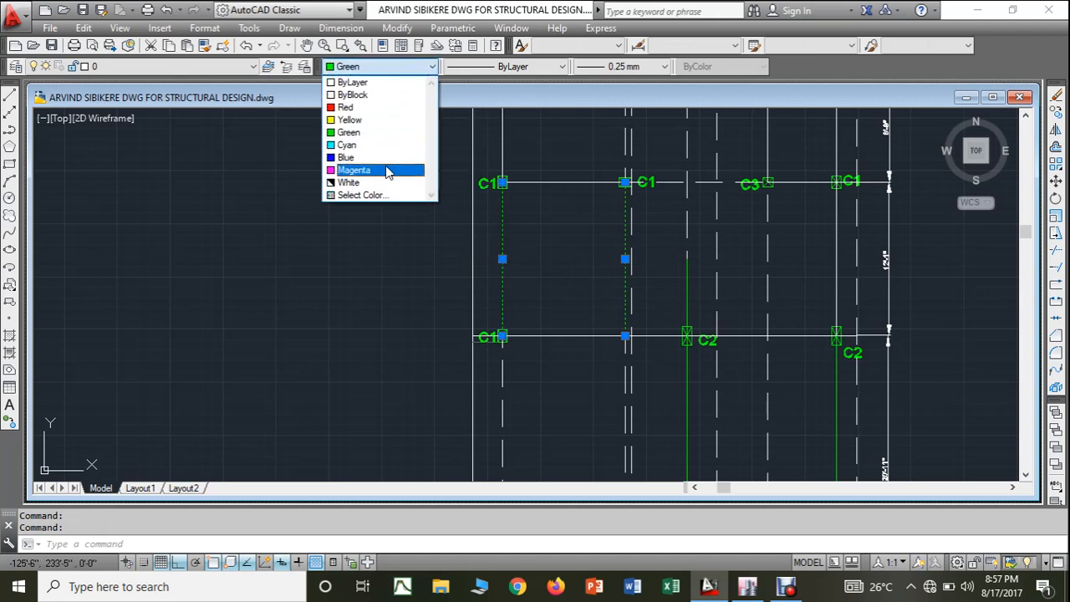
click(385, 182)
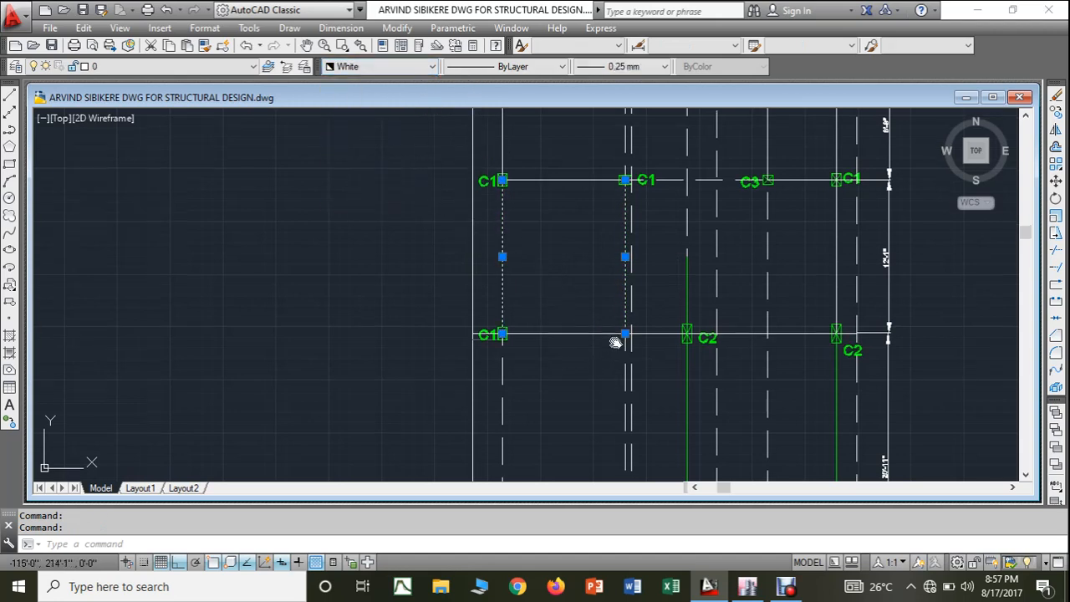
- Examine the green beams and columns south of the C1-C2-C2 row in the AutoCAD drawing, and return to the ETABS plan
middle_drag(616, 342, 611, 239)
scroll(625, 285, down, 2)
mouse_move(622, 285)
middle_down()
mouse_move(675, 279)
mouse_move(691, 291)
middle_up()
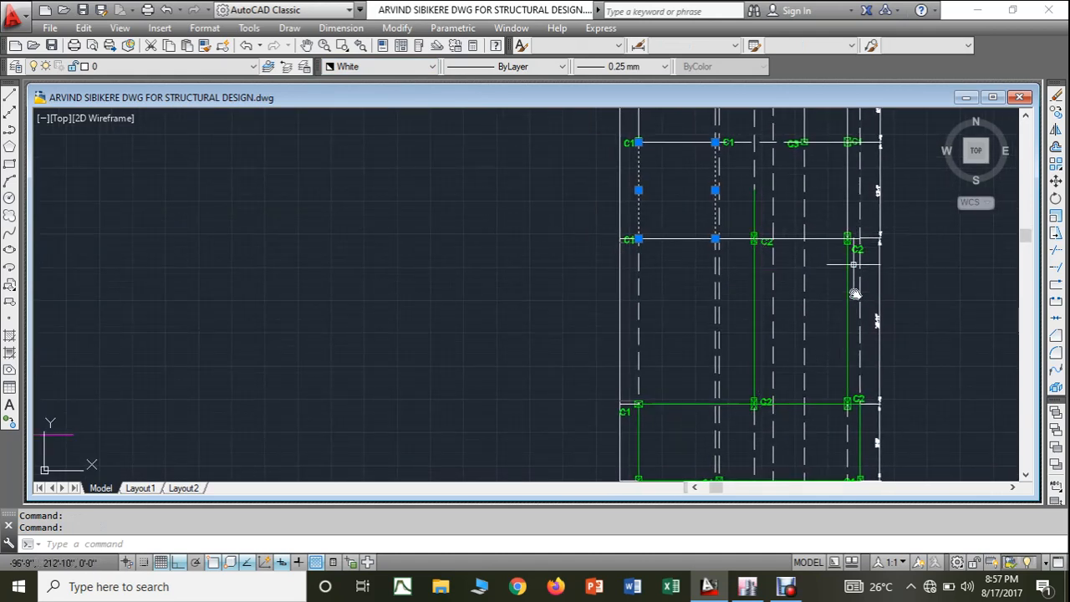
click(748, 586)
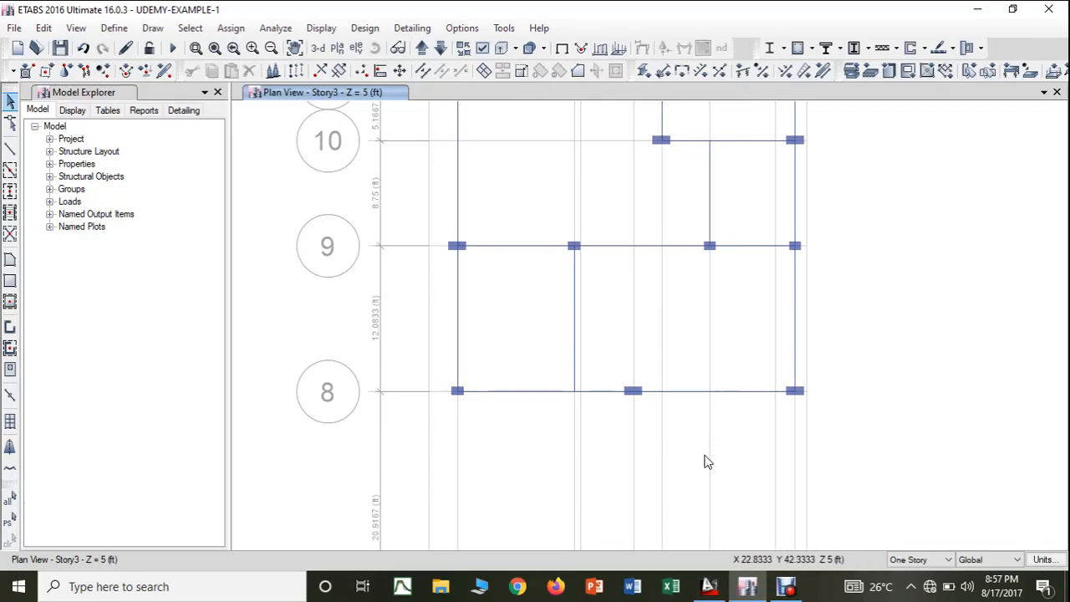
- Delete the misplaced easternmost column on grid line 7 with the selection applied to All Stories
middle_drag(709, 461, 691, 334)
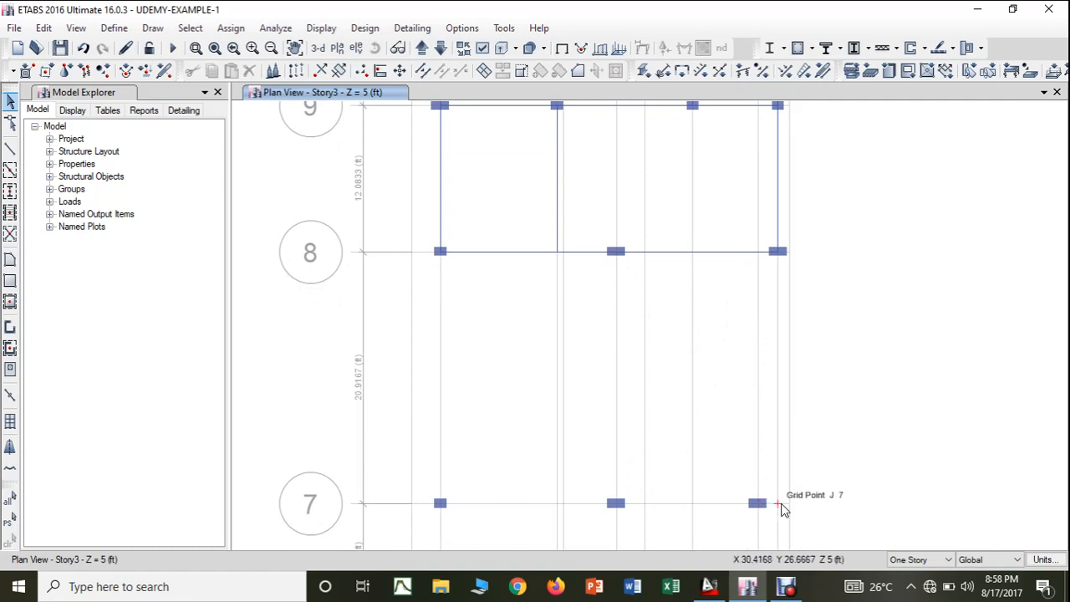
middle_drag(781, 506, 777, 382)
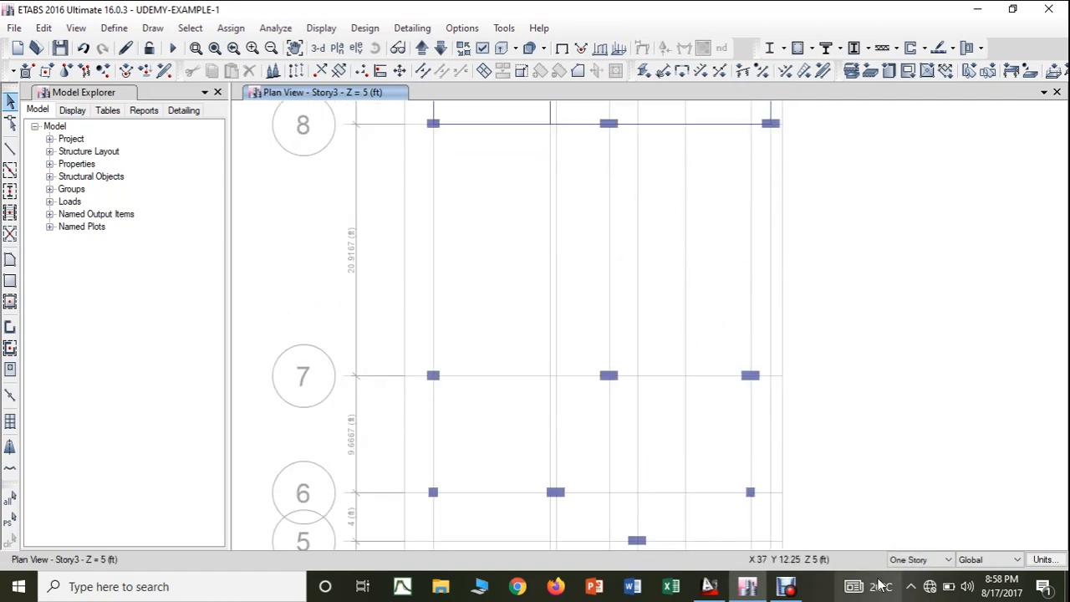
click(919, 559)
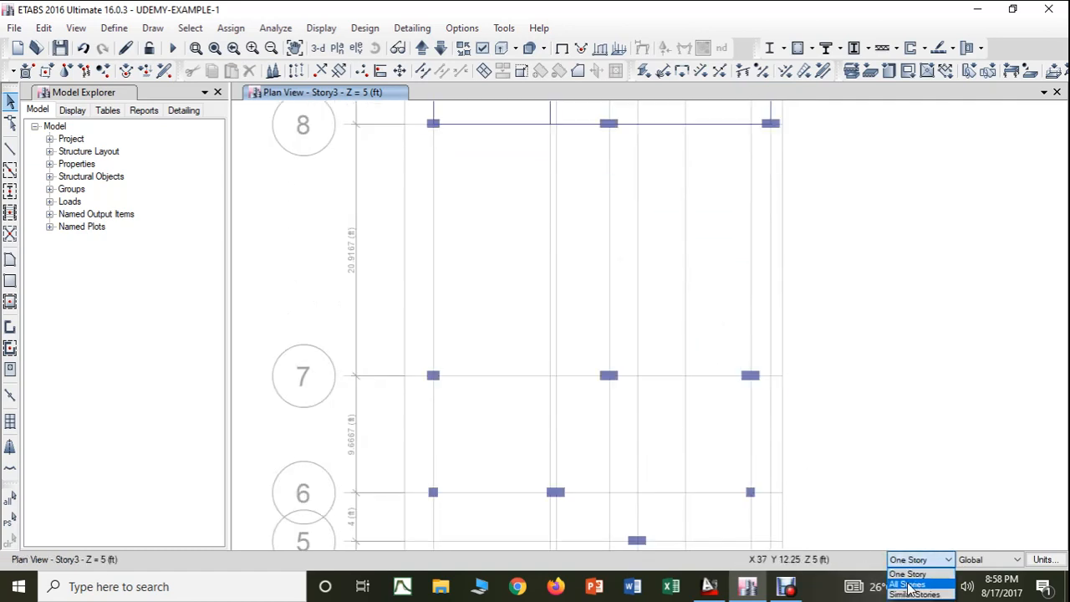
click(908, 584)
click(761, 392)
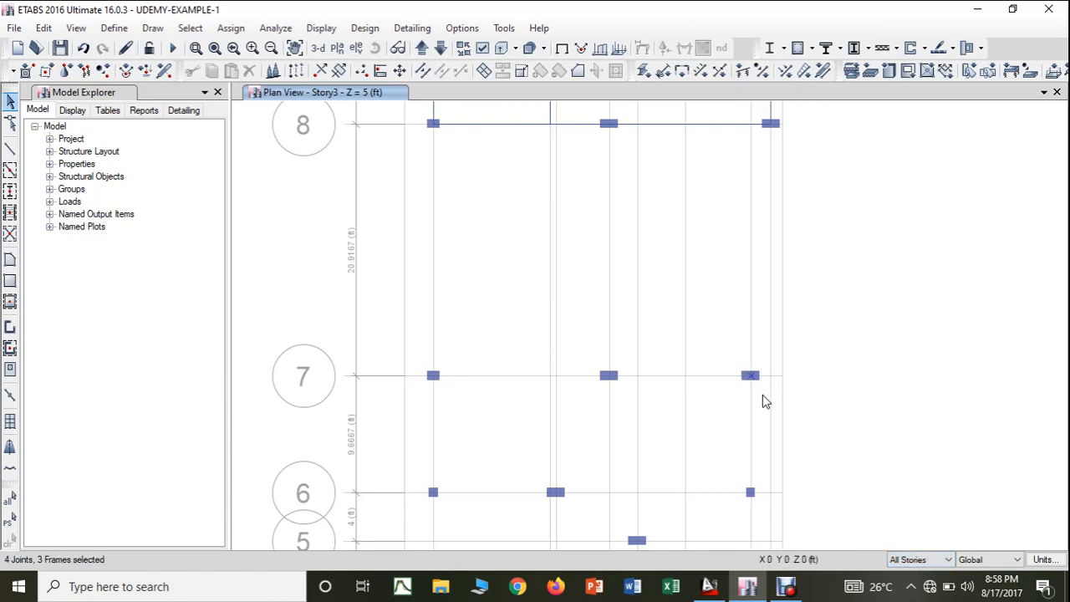
click(44, 28)
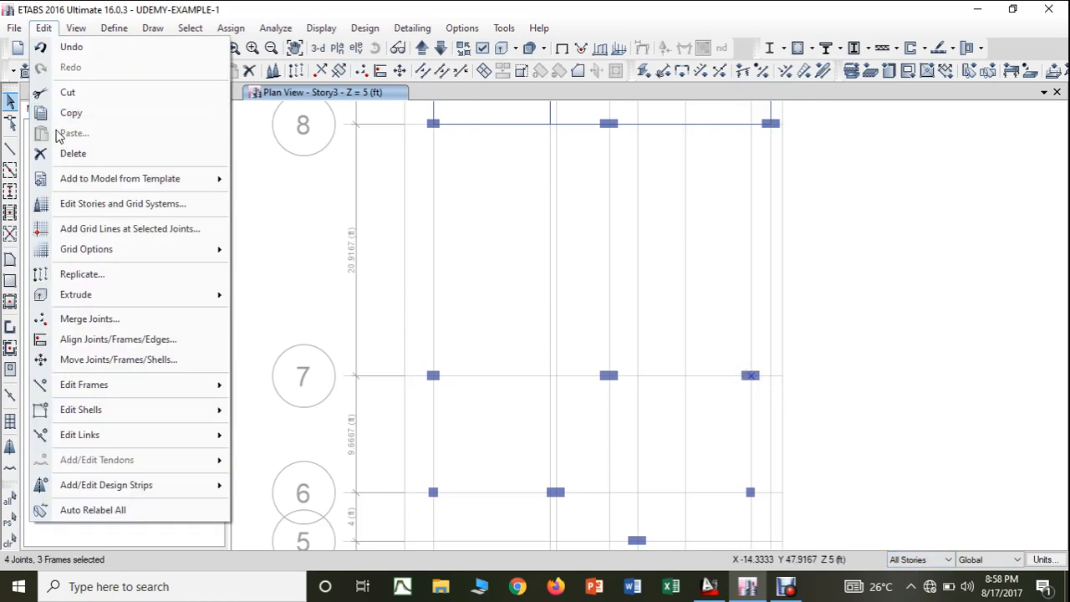
click(65, 154)
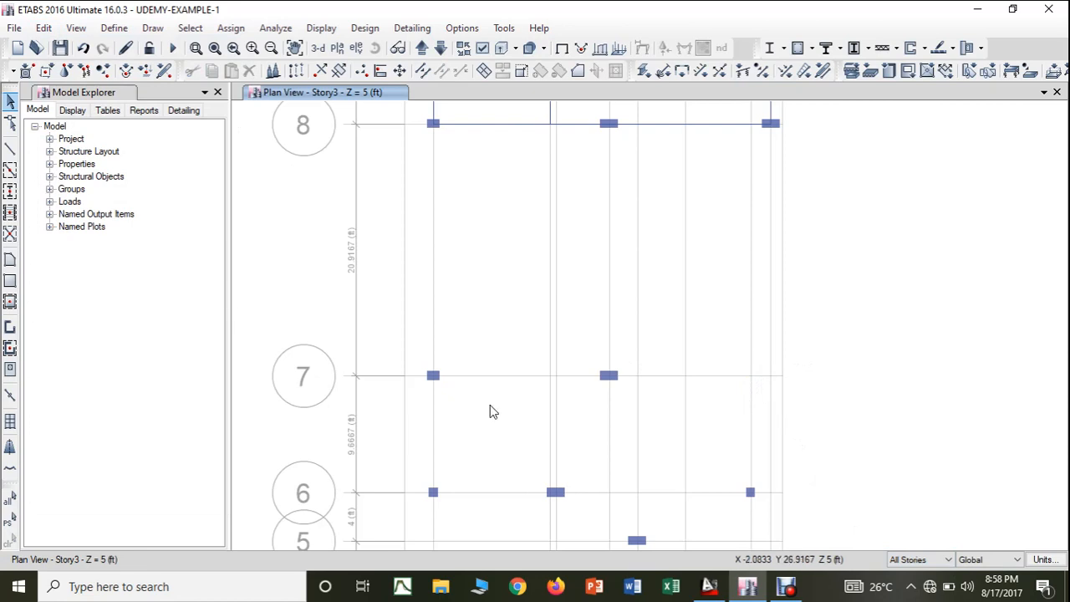
- Place a COLUMN 3-9"*1'6" column at grid point J-7 on all stories, and set the story option back to One Story
click(10, 191)
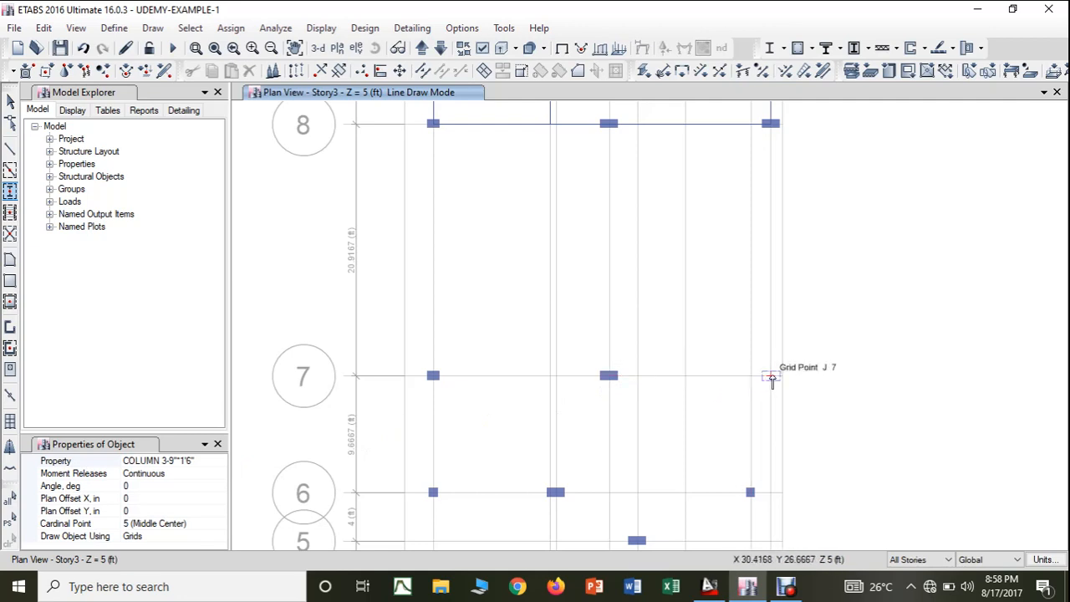
key(Escape)
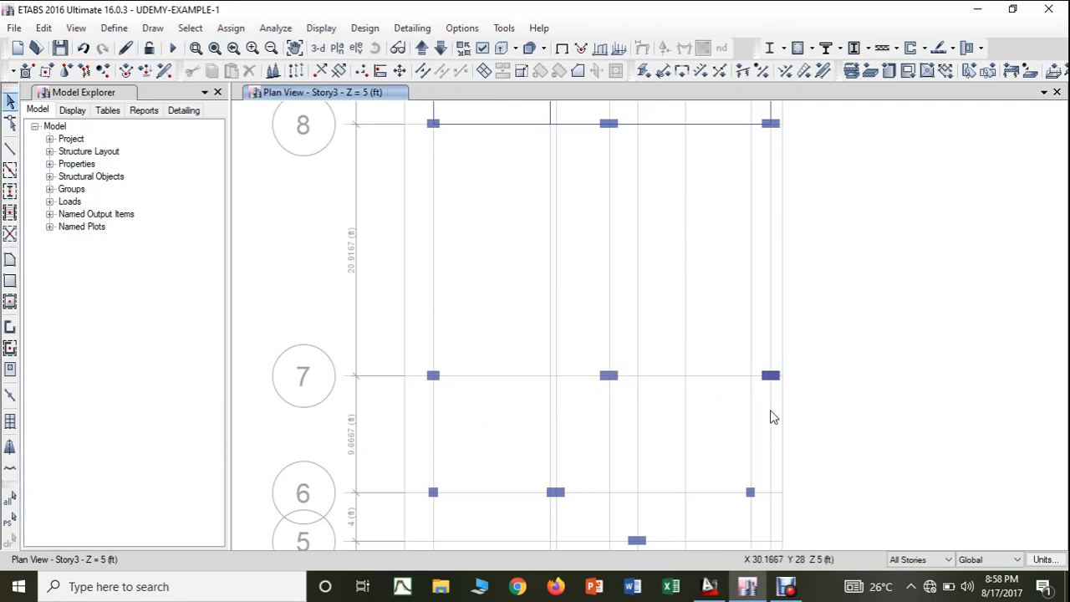
click(920, 559)
click(916, 570)
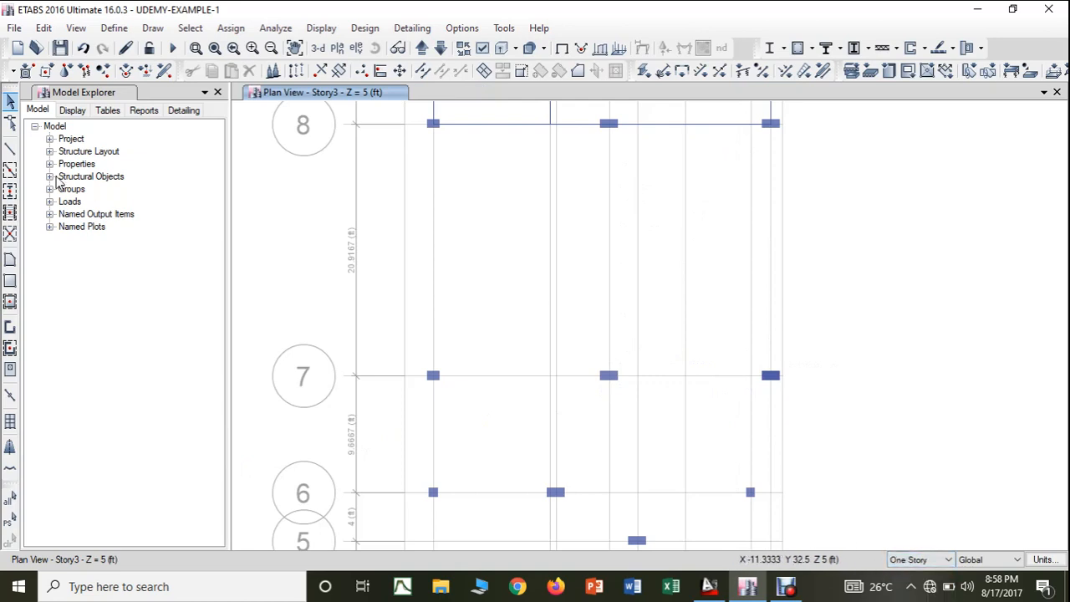
- Draw a BEAM 3-9"*1'8" beam from the column at F-8 to the column at F-7
click(10, 148)
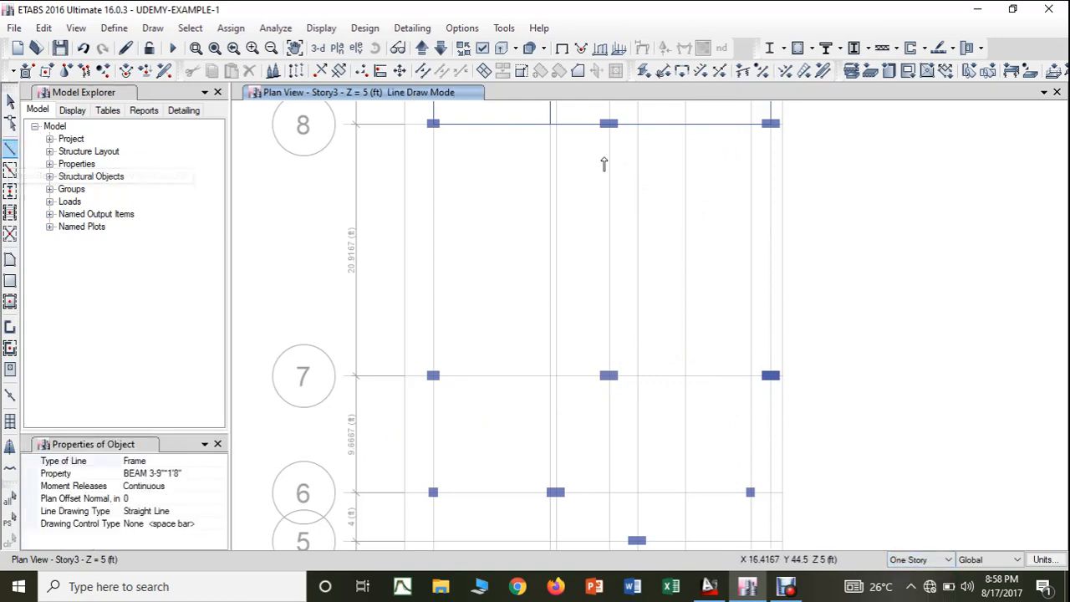
click(611, 125)
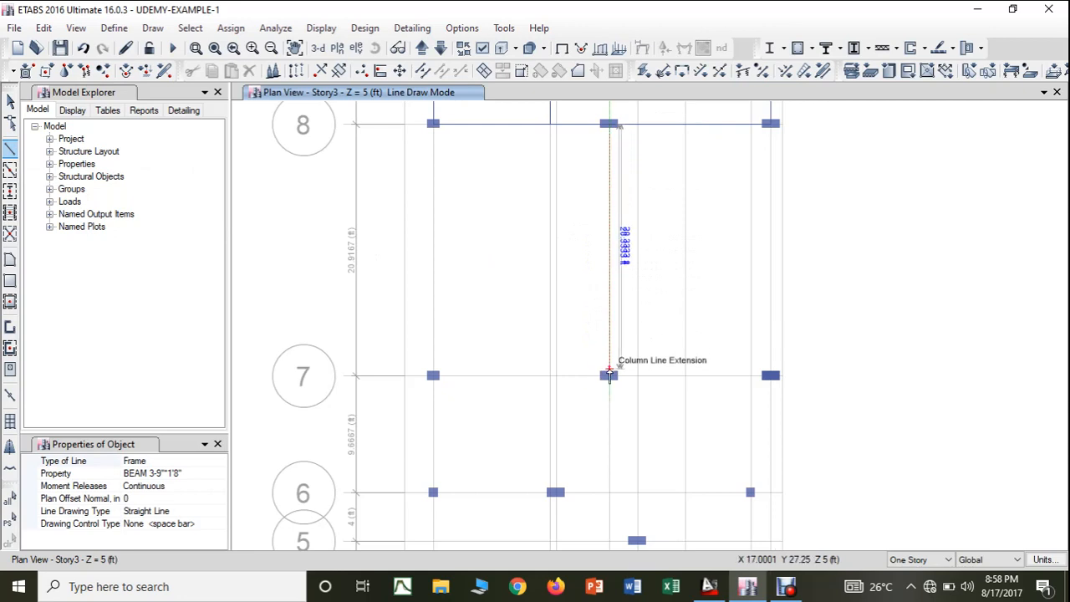
click(609, 376)
key(Escape)
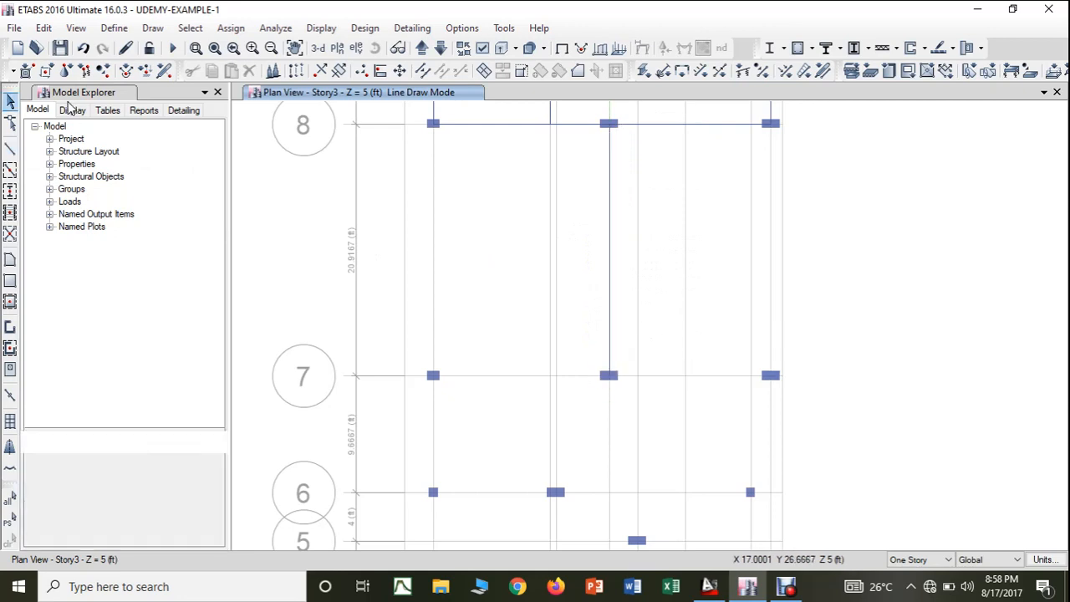
- Try to draw a BEAM 3-9"*1'8" beam from grid point J-8 to J-7
click(10, 148)
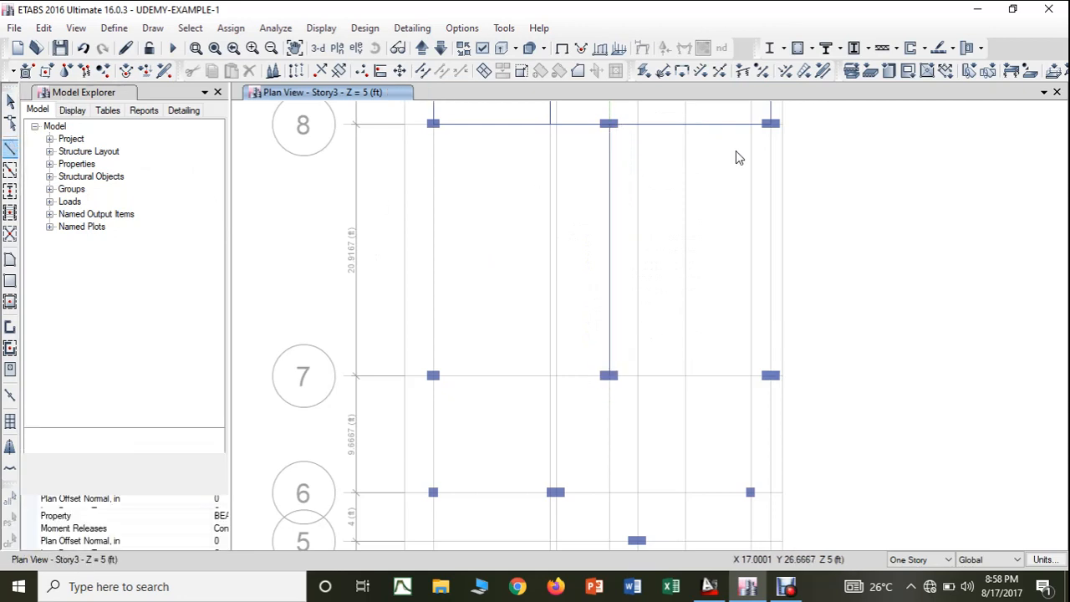
click(771, 123)
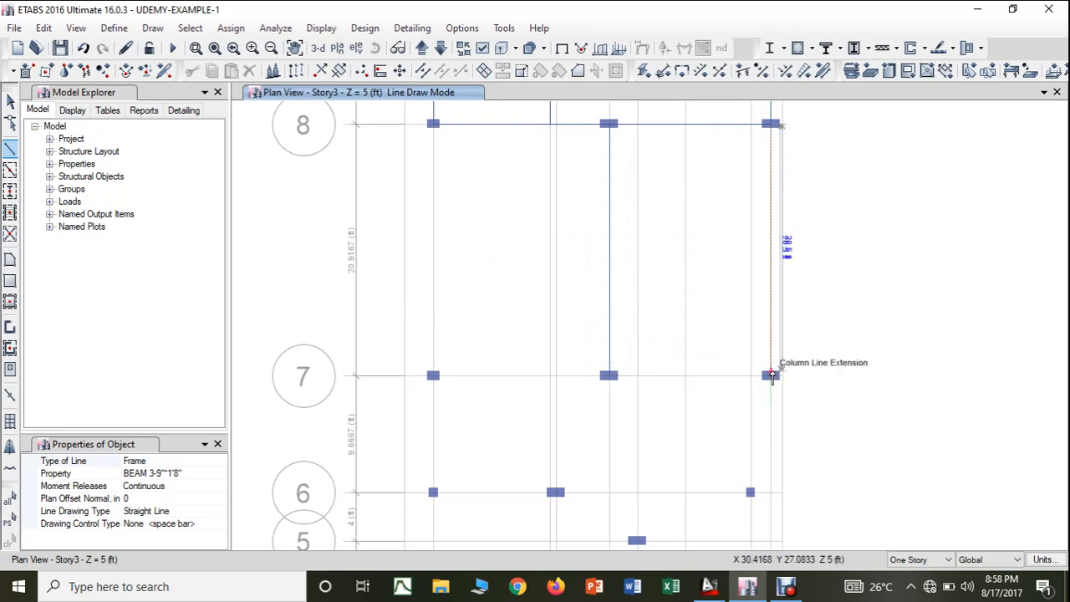
click(771, 376)
key(Escape)
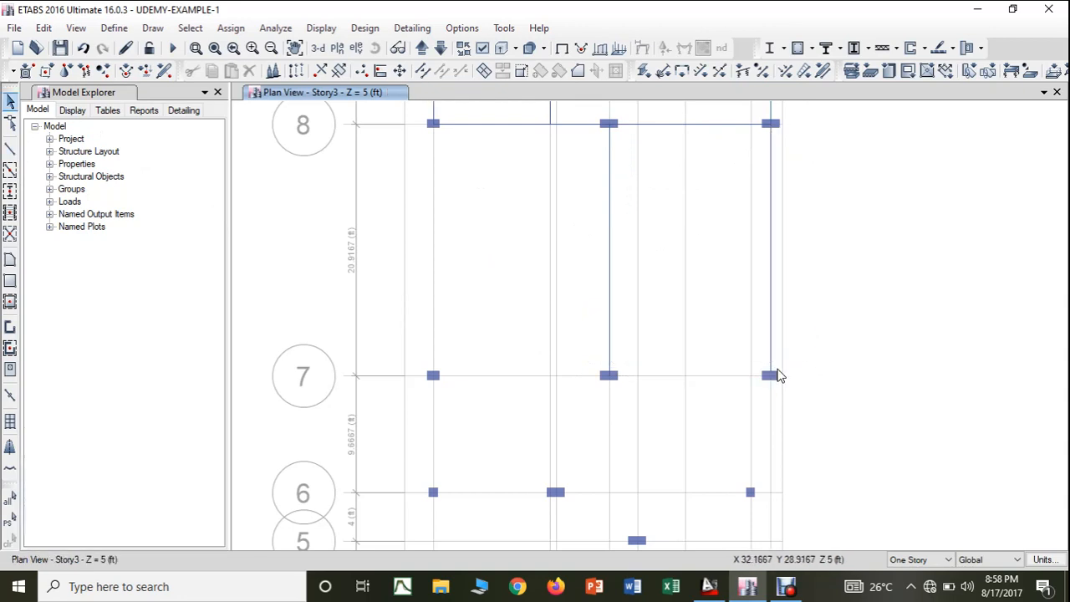
- Delete the beam on grid line J that stops short of the column centre at J-7
scroll(776, 376, up, 3)
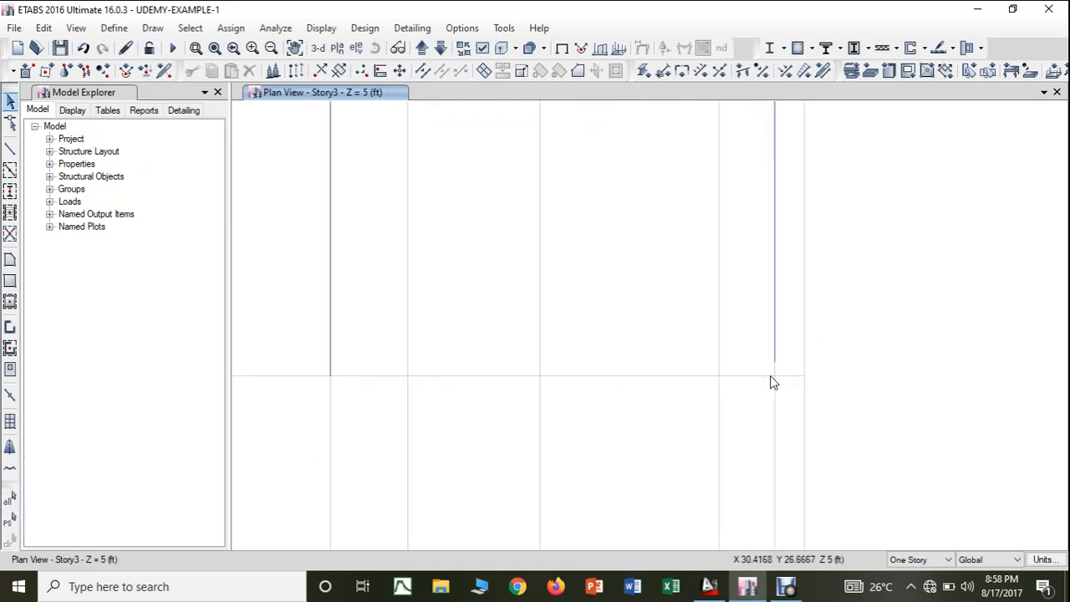
click(775, 322)
click(44, 28)
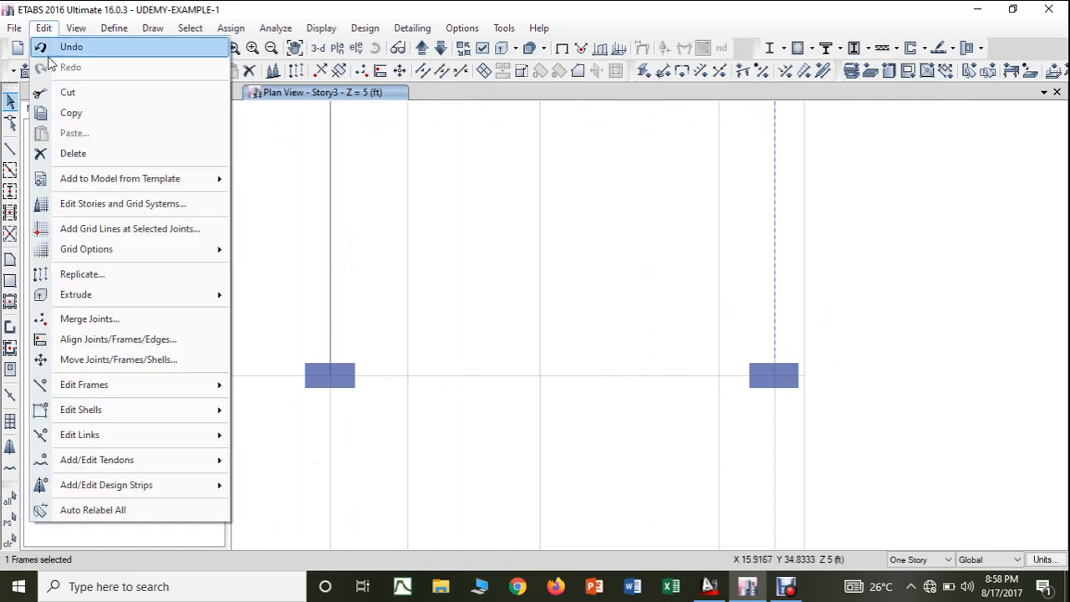
click(60, 153)
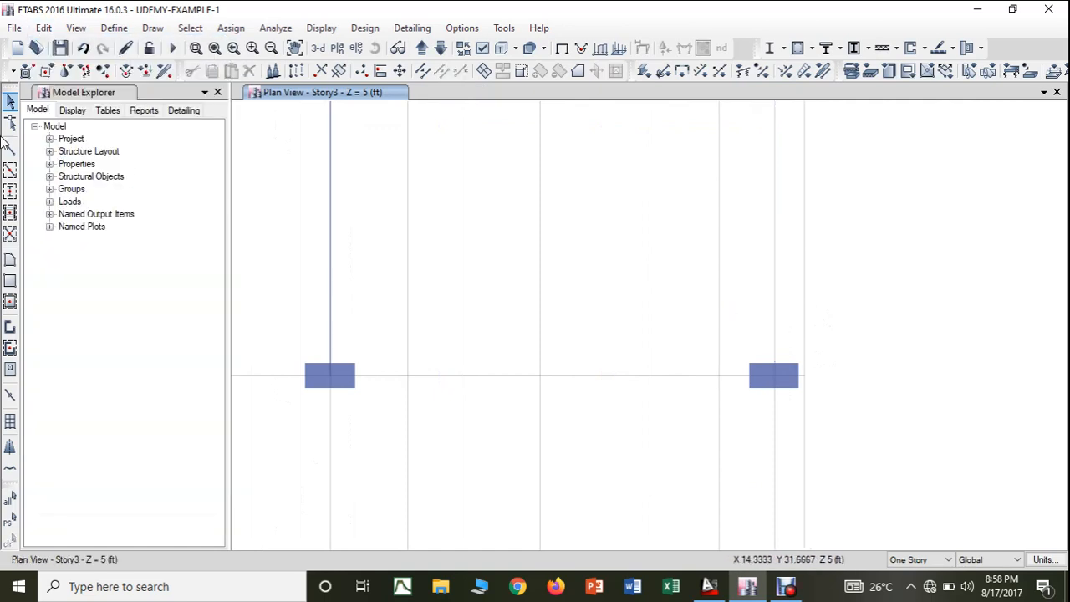
- Redraw the BEAM 3-9"*1'8" beam from grid point J-8 exactly to grid point J-7
scroll(741, 271, down, 5)
middle_drag(743, 273, 753, 382)
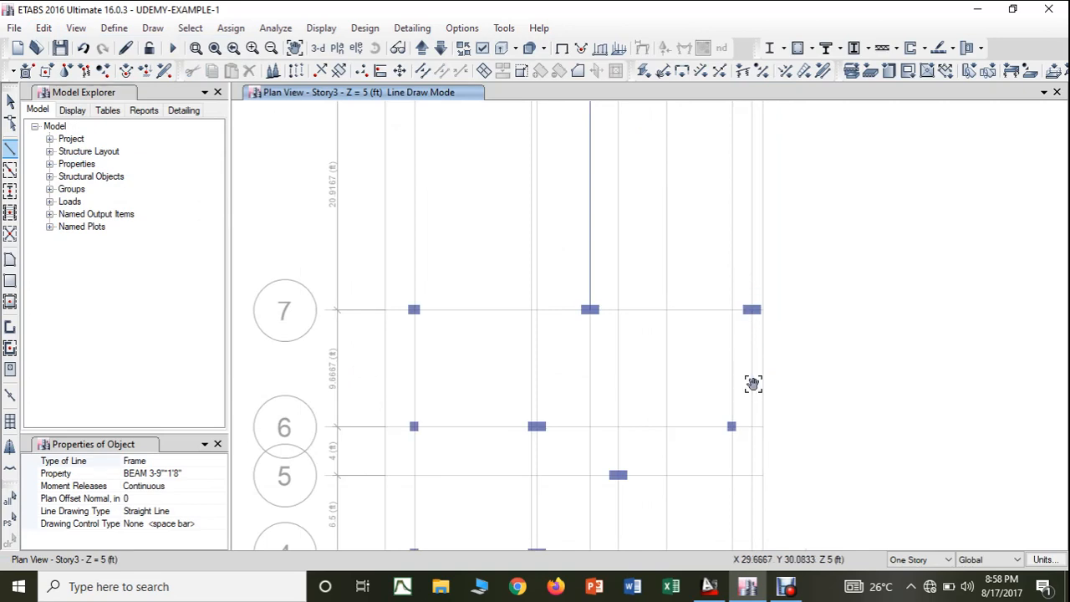
click(752, 164)
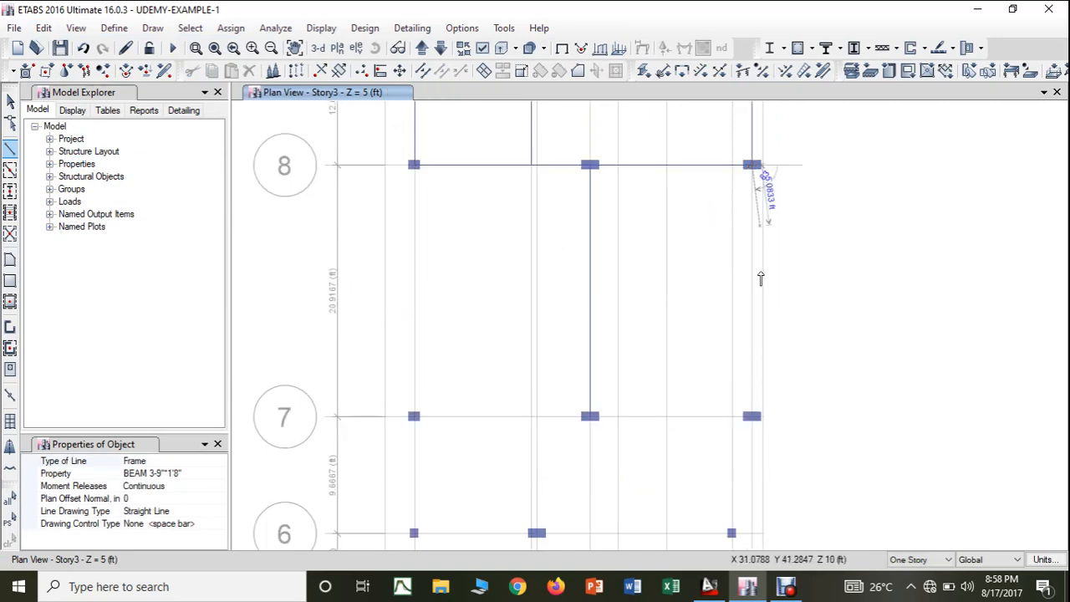
click(753, 417)
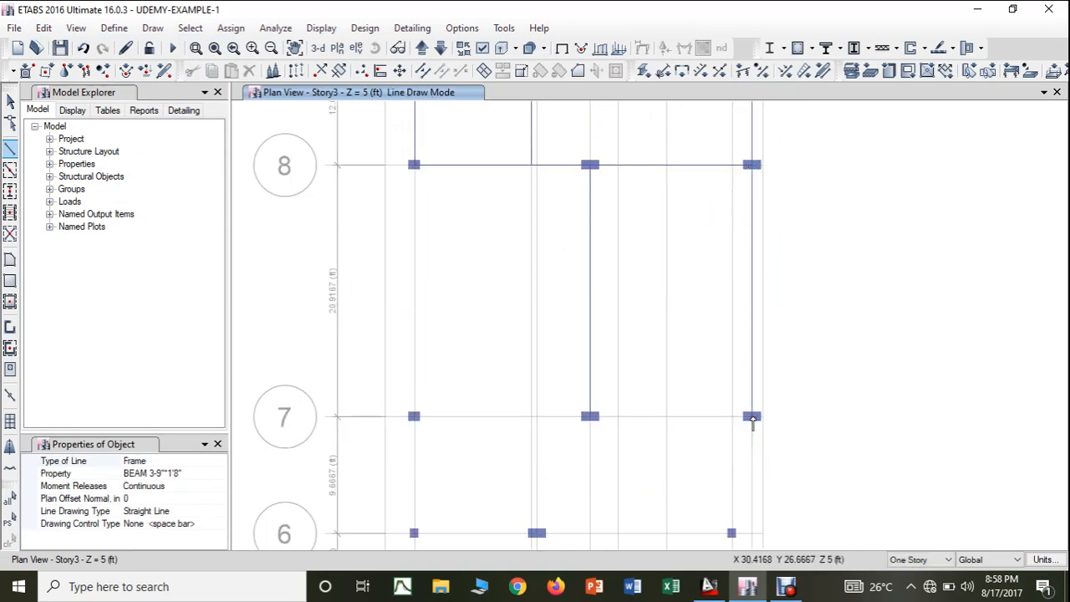
- In the AutoCAD drawing, colour white the two vertical beams linking the C2 columns of the two C1-C2-C2 rows
click(709, 586)
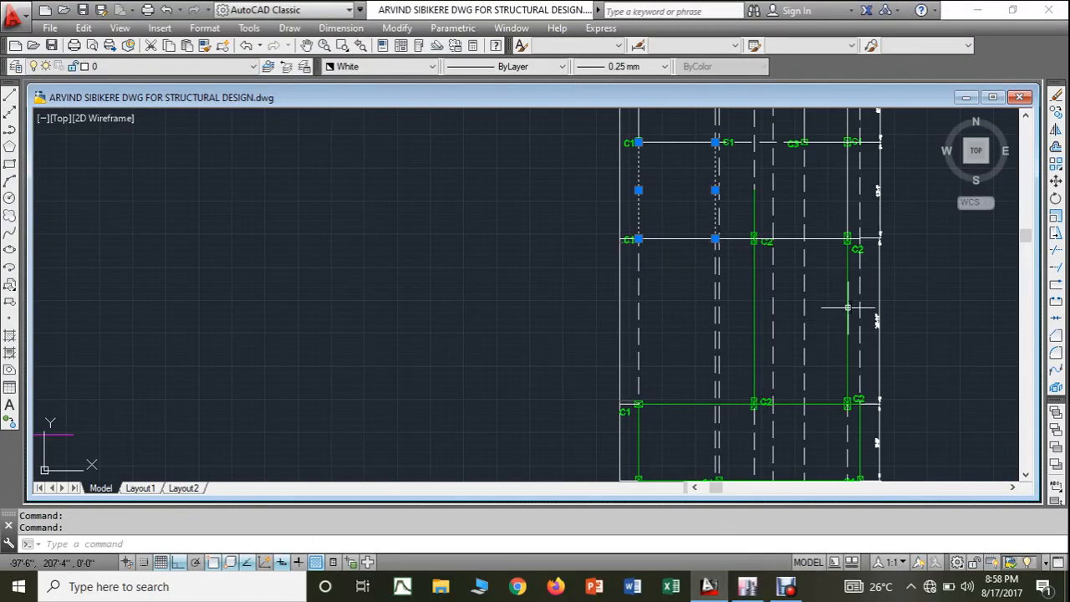
click(758, 322)
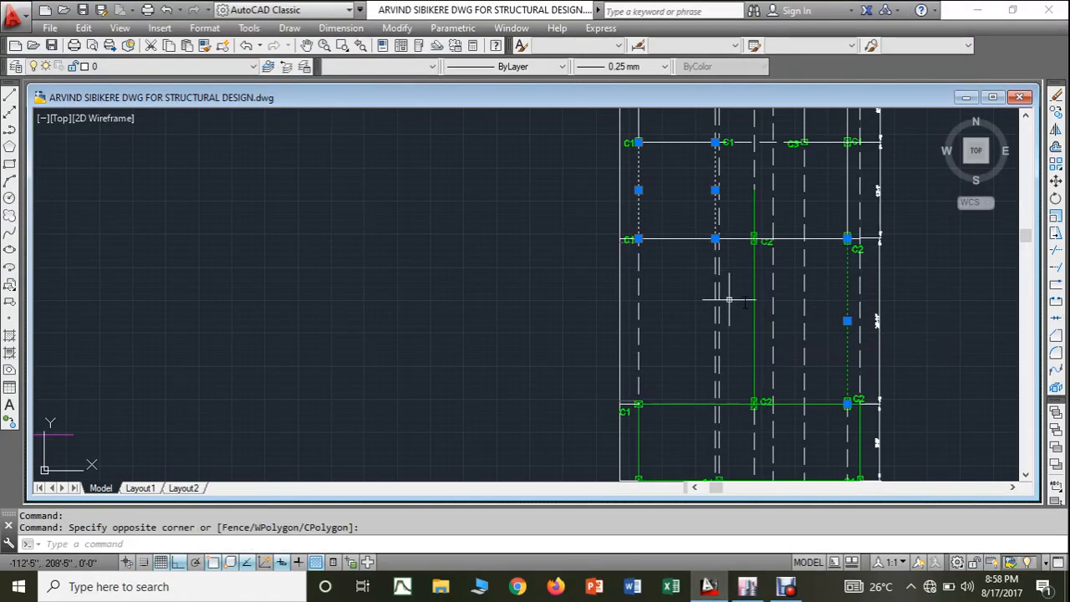
click(756, 294)
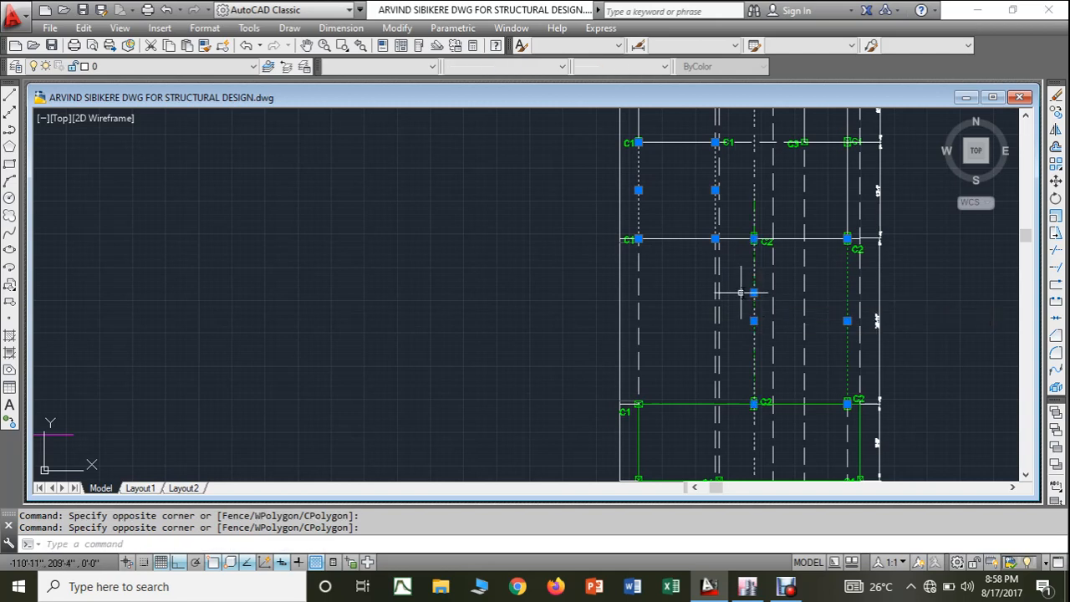
key(Escape)
click(755, 302)
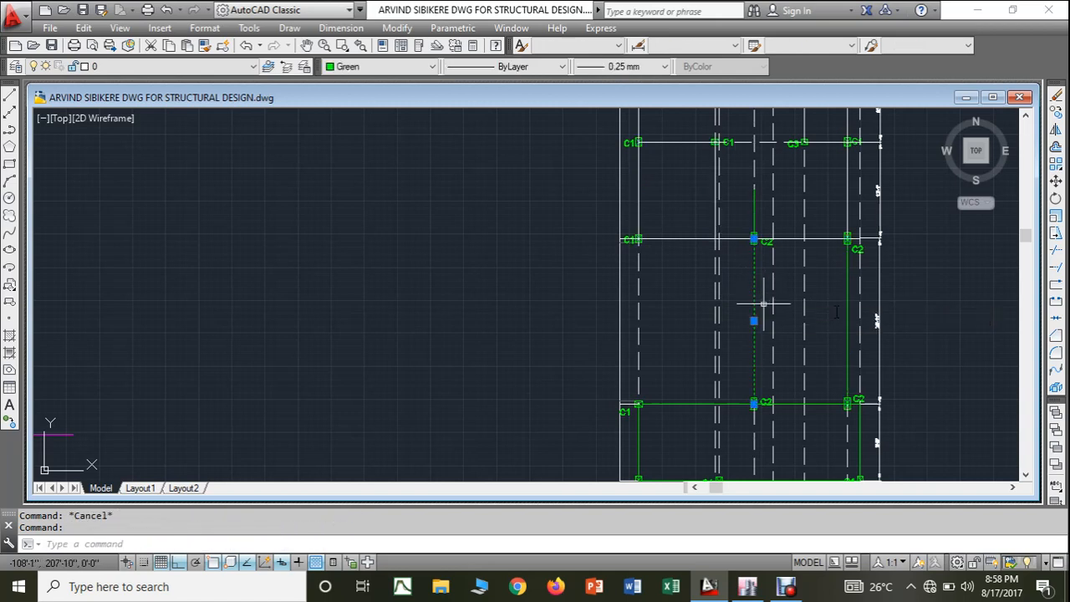
click(848, 298)
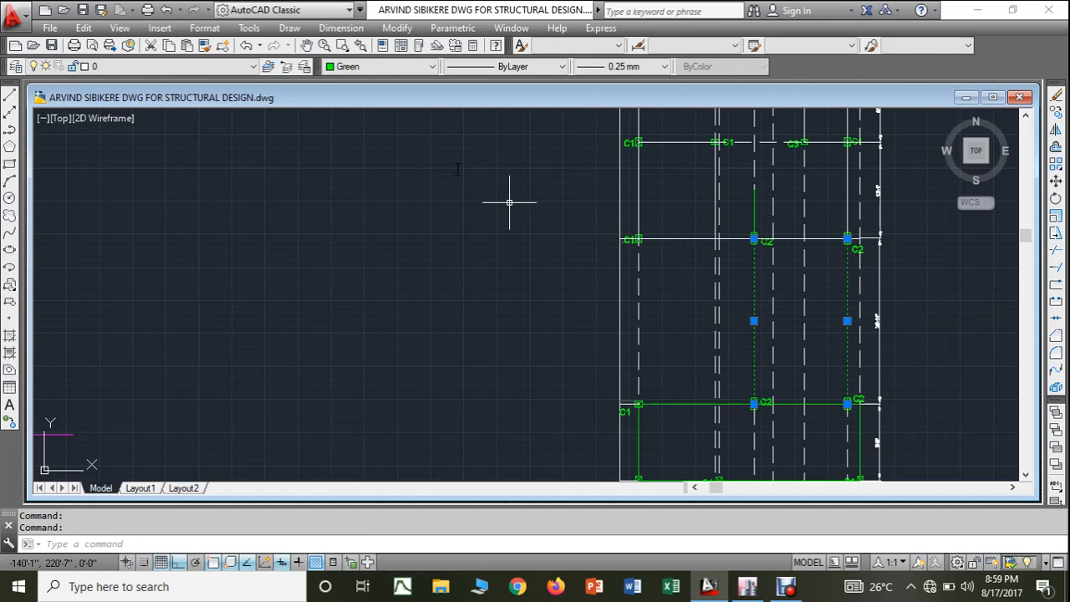
click(376, 67)
click(360, 185)
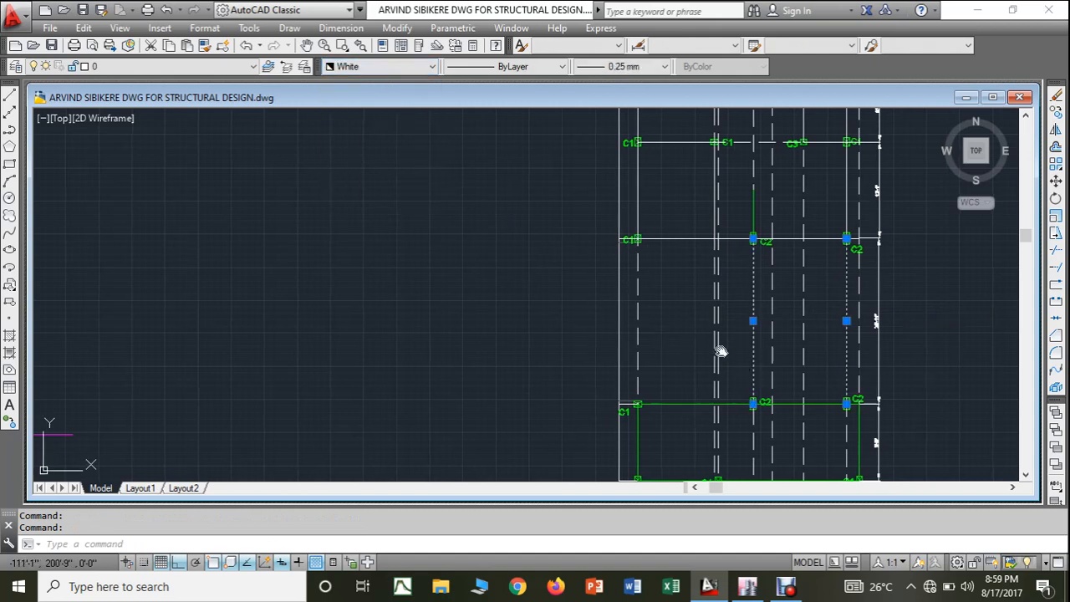
middle_drag(717, 354, 652, 310)
key(Escape)
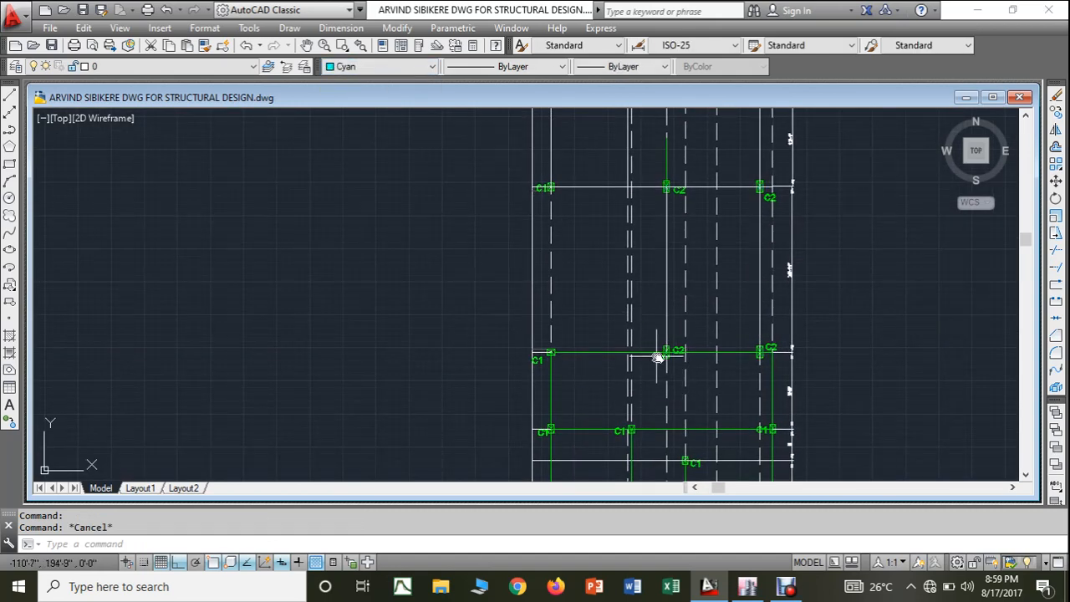
- Check the southern C1-C2-C2 row in AutoCAD, then in ETABS draw BEAM 3-9"*1'8" beams along grid line 7 from the westernmost column through F-7 to J-7
scroll(763, 358, up, 4)
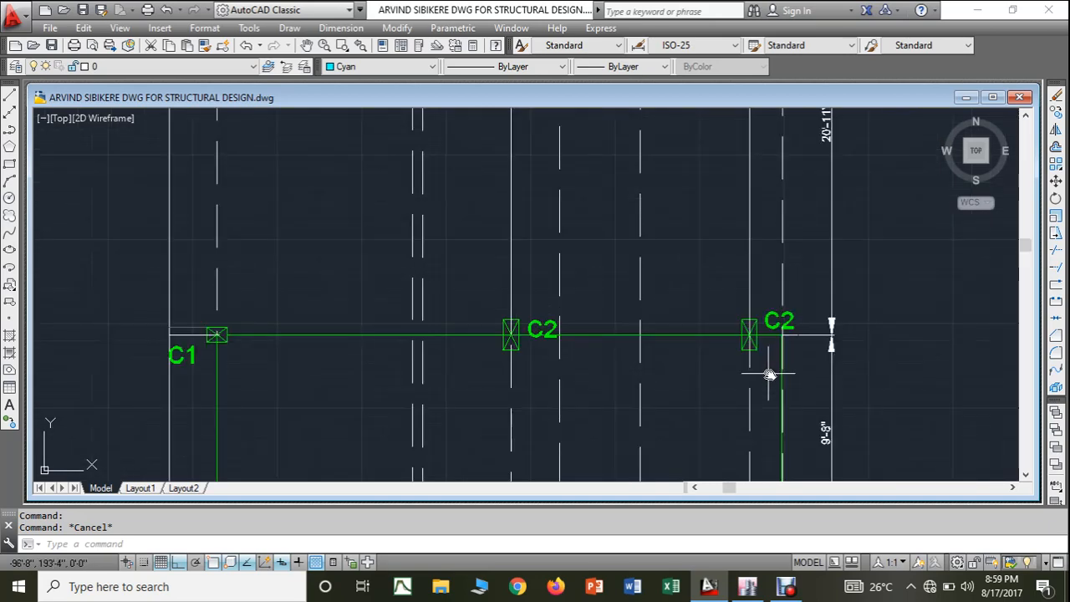
middle_drag(771, 371, 794, 306)
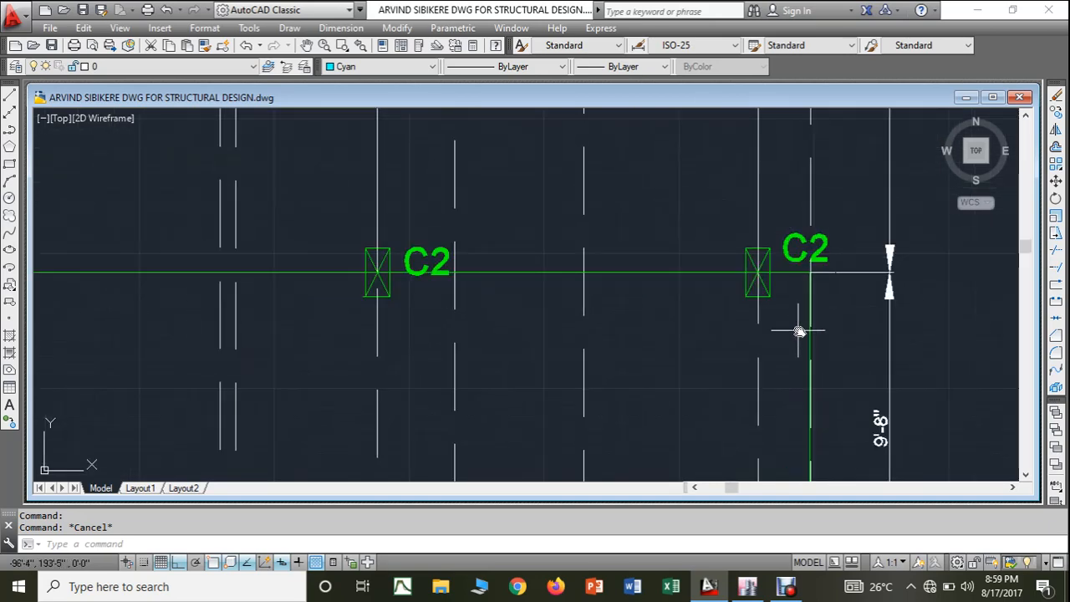
scroll(800, 332, down, 2)
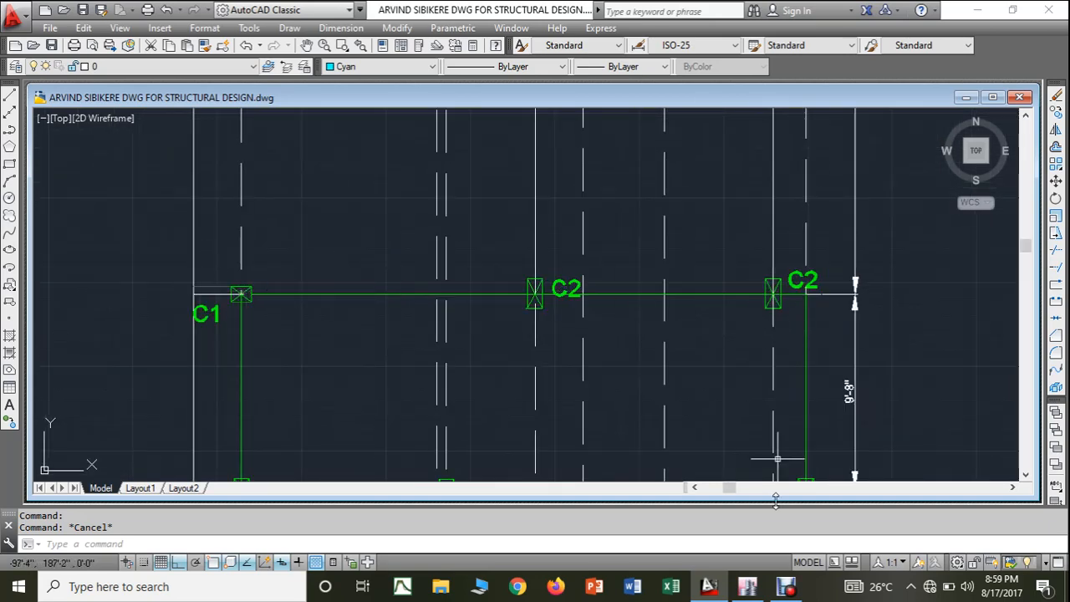
click(747, 586)
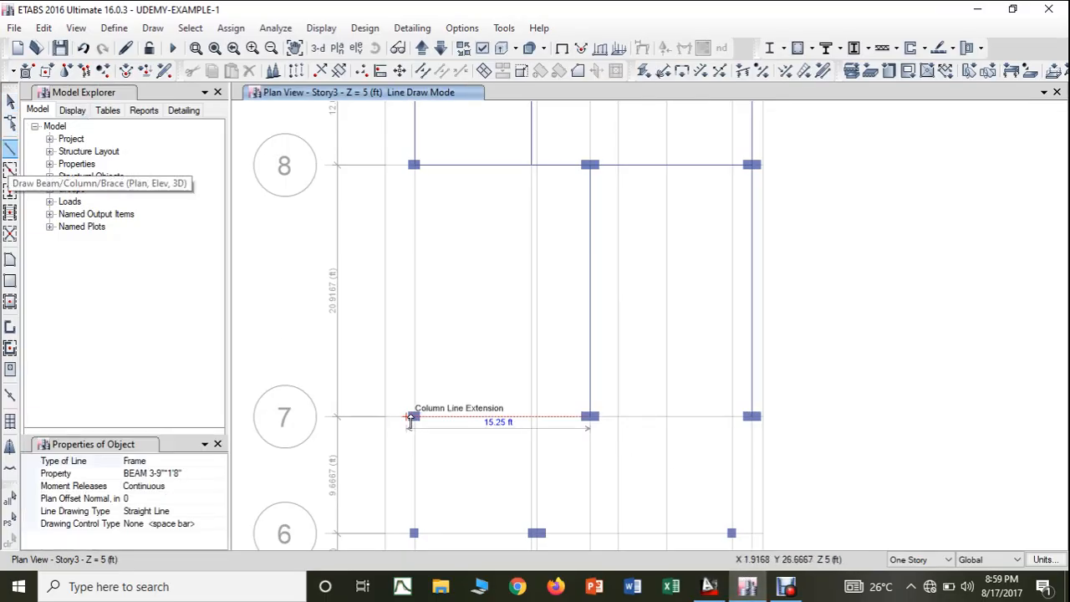
click(414, 417)
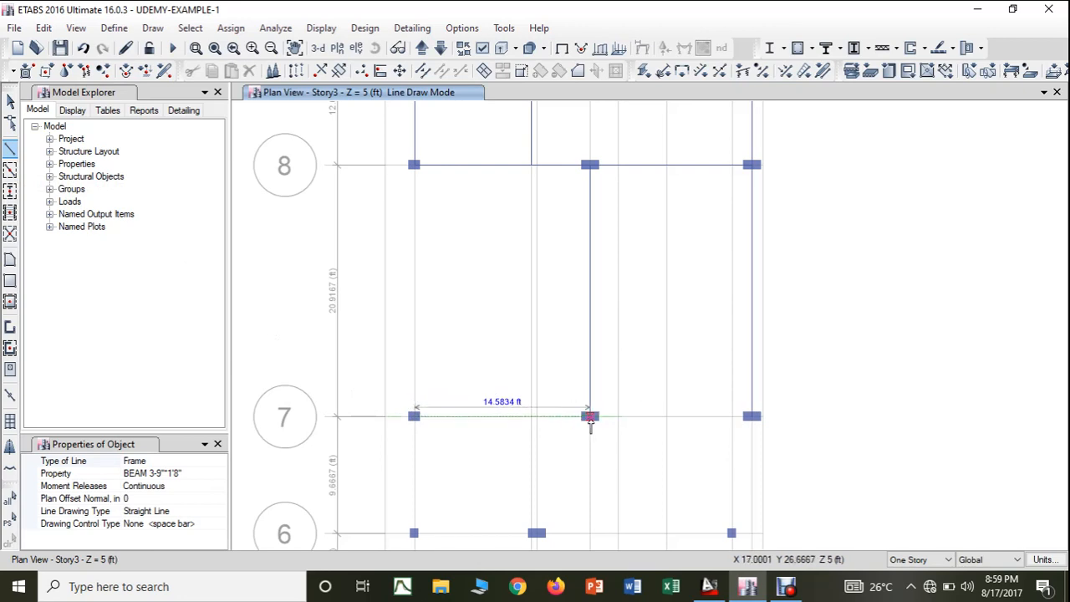
click(591, 417)
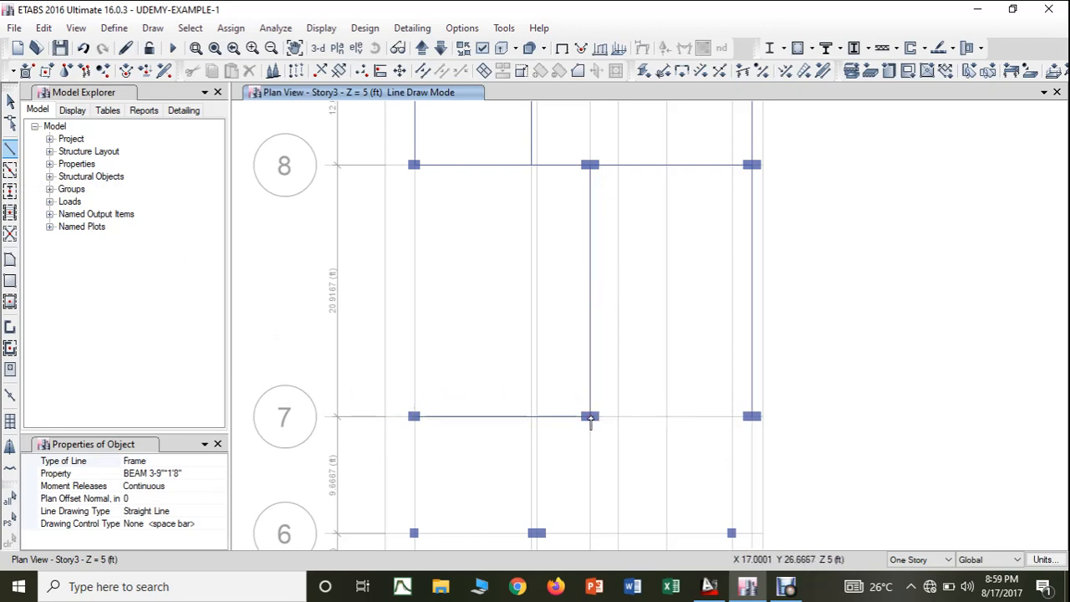
click(753, 418)
key(Escape)
scroll(769, 425, up, 3)
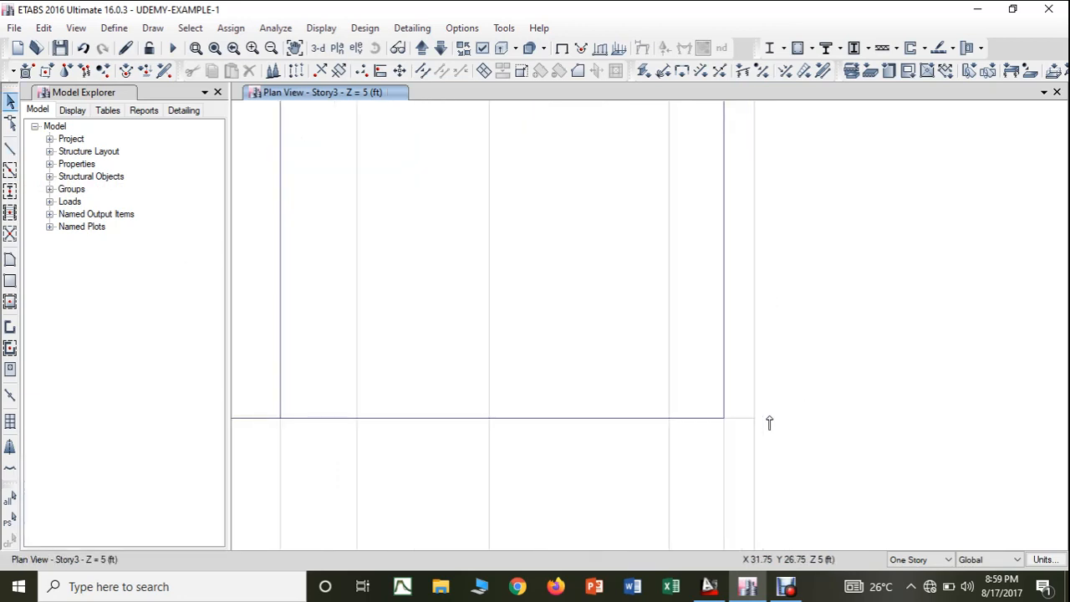
- In the AutoCAD drawing, colour white the two horizontal beams of the southern C1-C2-C2 row
middle_drag(768, 433, 806, 325)
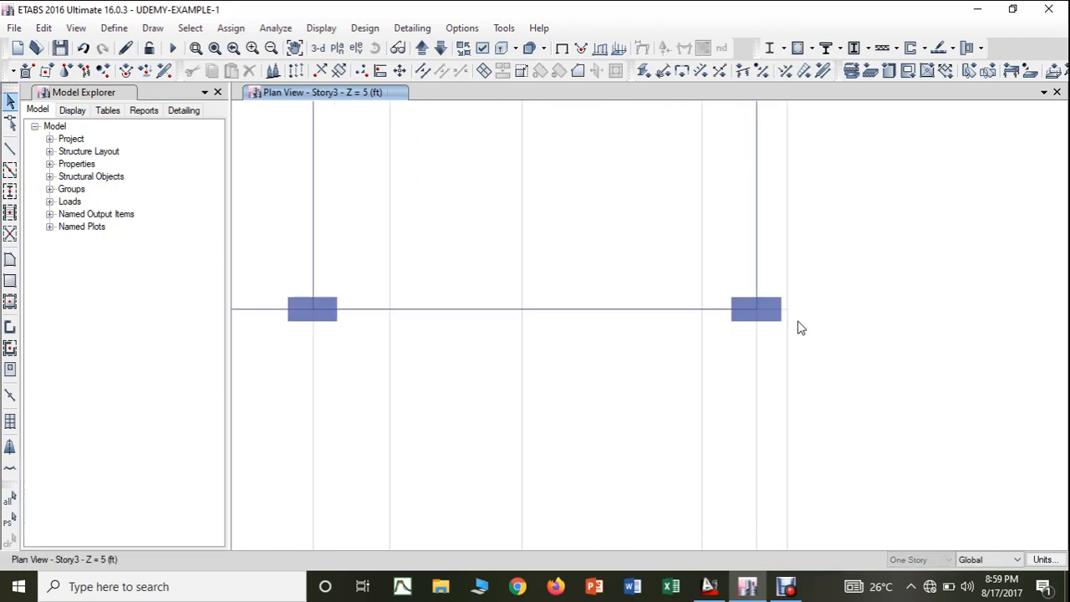
scroll(795, 339, down, 3)
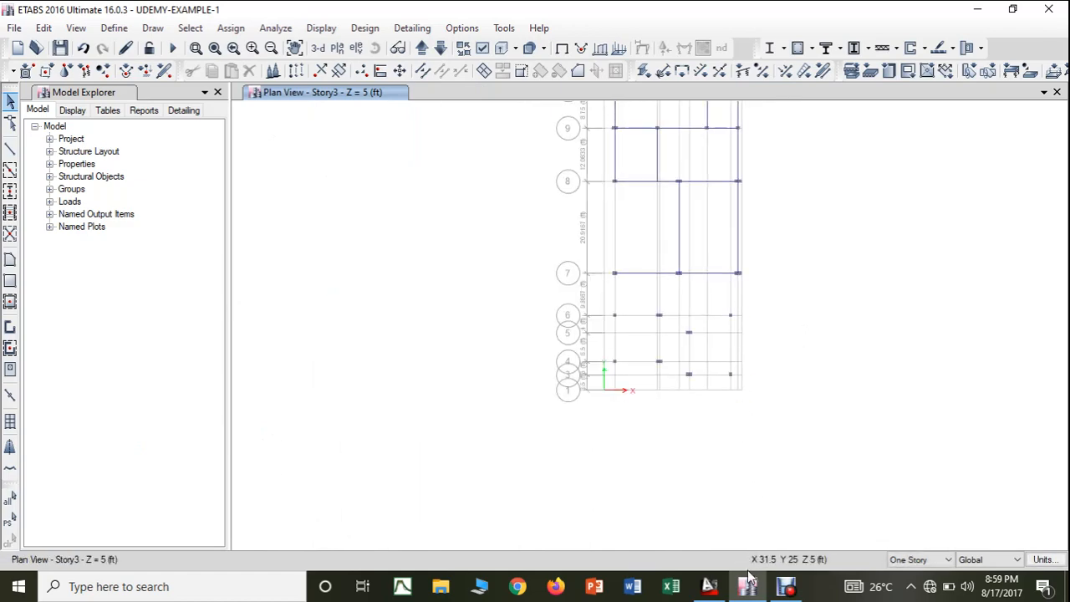
click(709, 586)
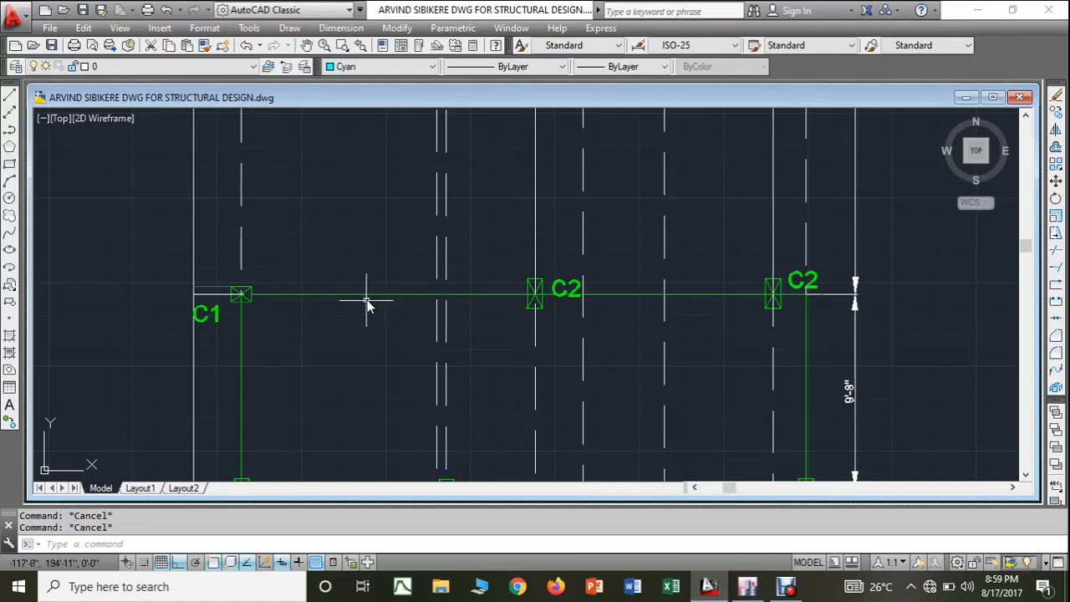
click(366, 296)
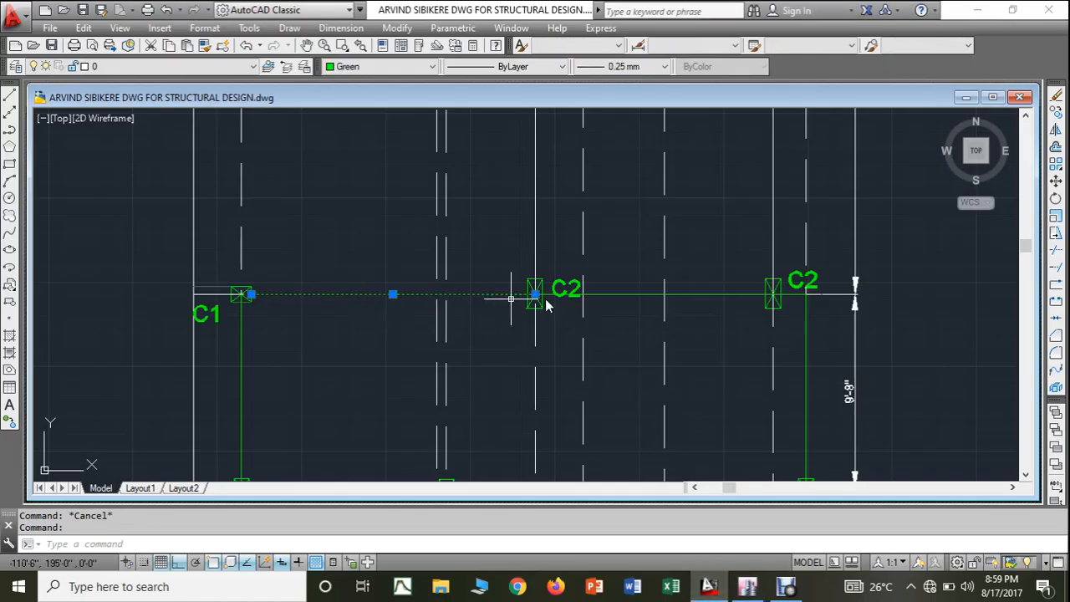
click(639, 293)
click(357, 68)
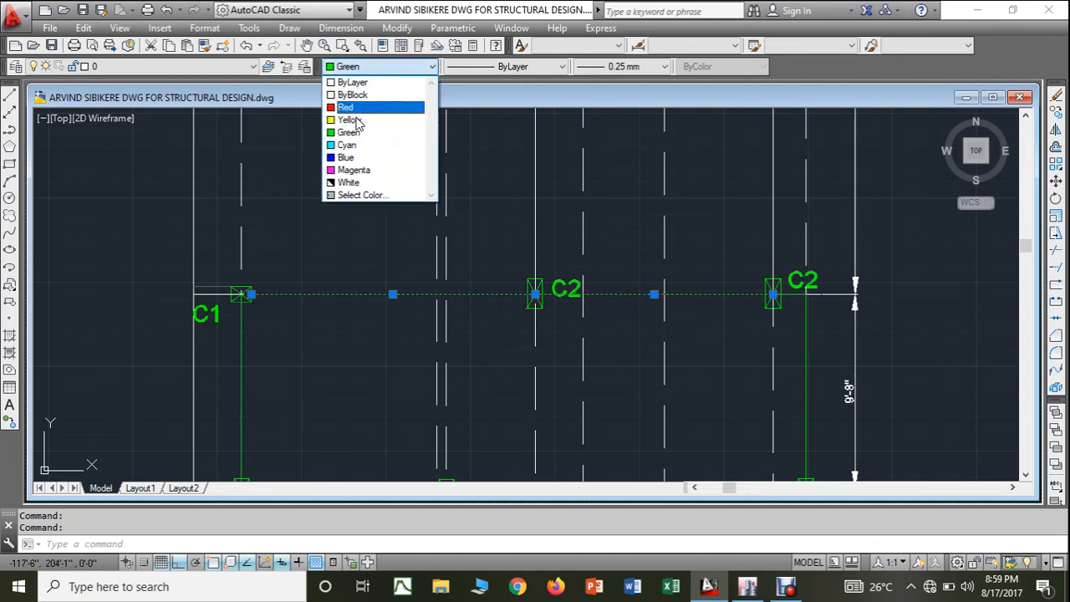
click(359, 179)
key(Escape)
- Check the C1 row south of it in AutoCAD, then in ETABS draw BEAM 3-9"*1'8" beams from C-7 to C-6 and on to E-6
scroll(817, 321, up, 2)
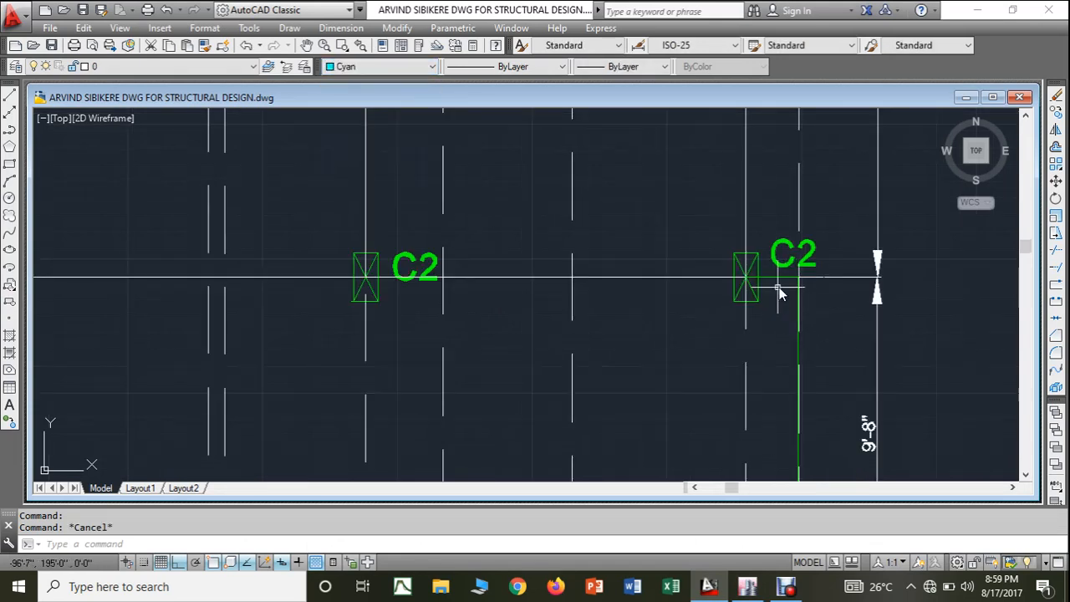
scroll(786, 309, up, 2)
scroll(794, 305, down, 2)
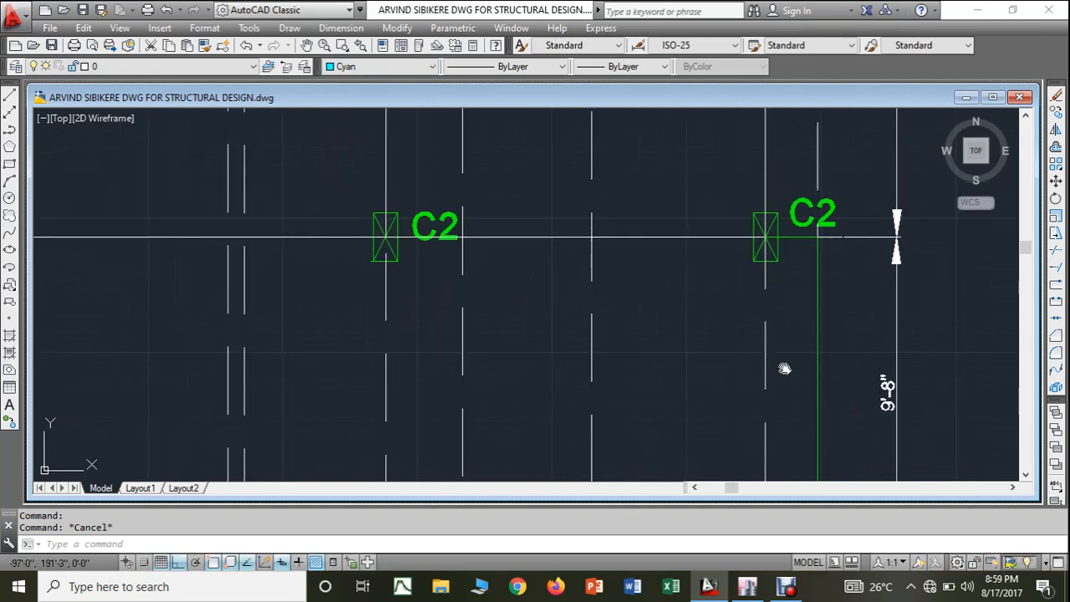
middle_drag(784, 368, 778, 282)
scroll(710, 290, down, 2)
middle_drag(622, 310, 681, 267)
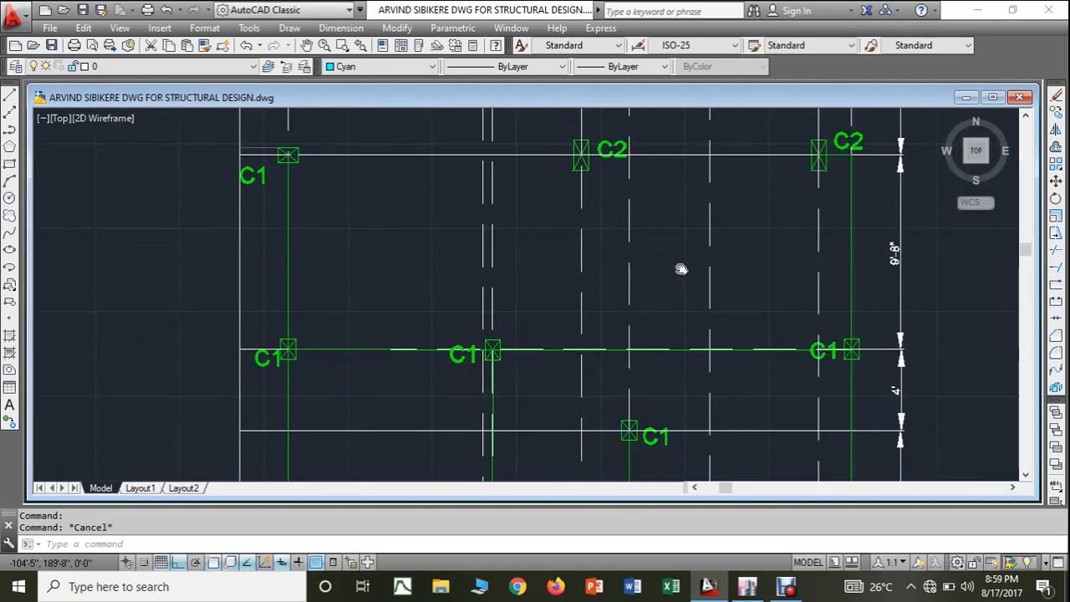
scroll(681, 268, down, 2)
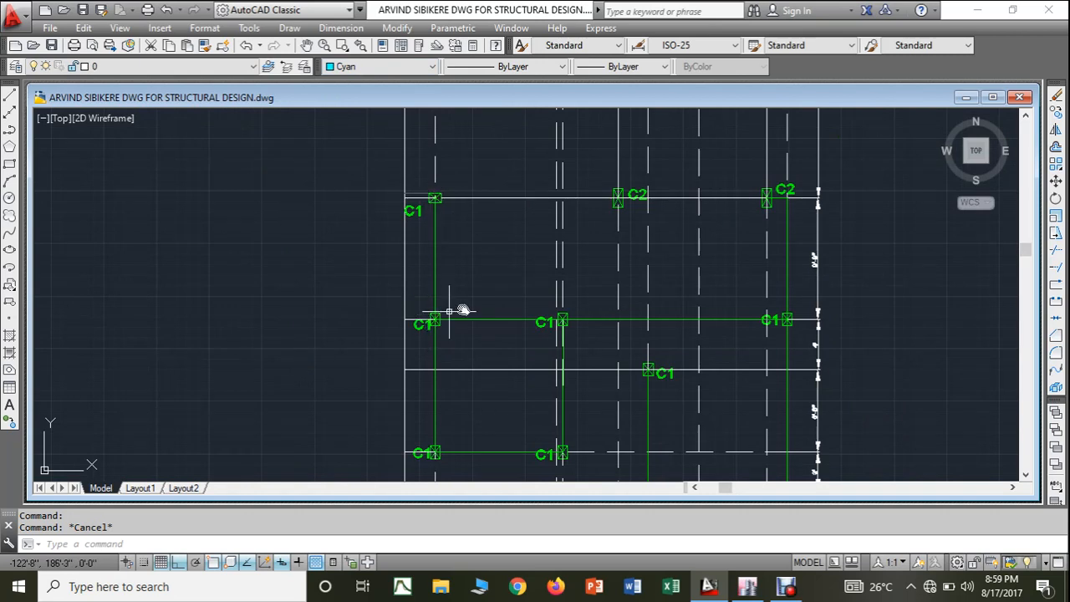
click(747, 586)
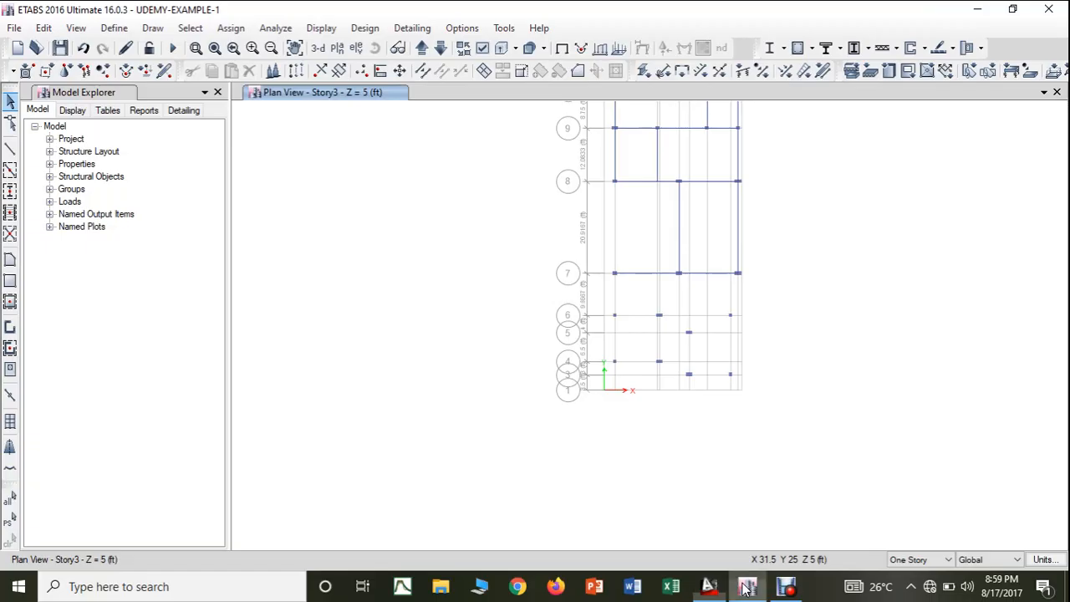
scroll(633, 324, up, 3)
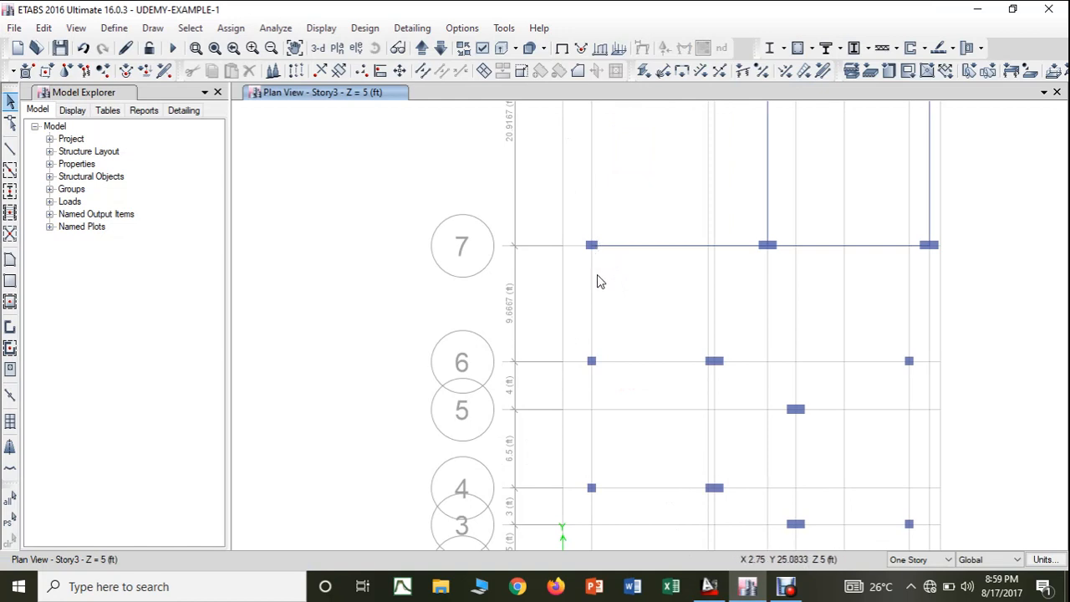
click(10, 148)
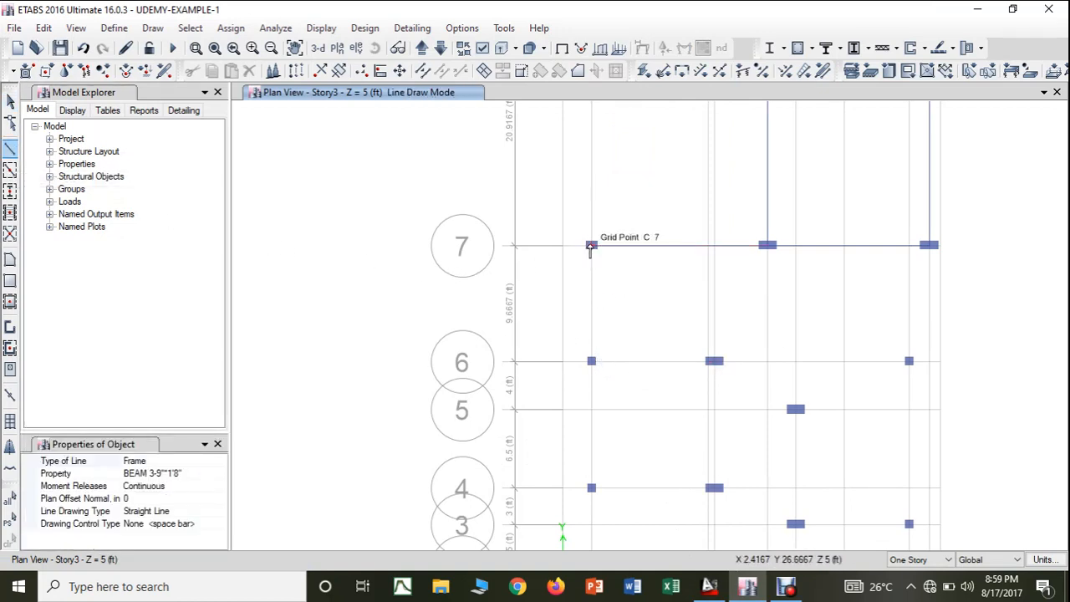
click(591, 245)
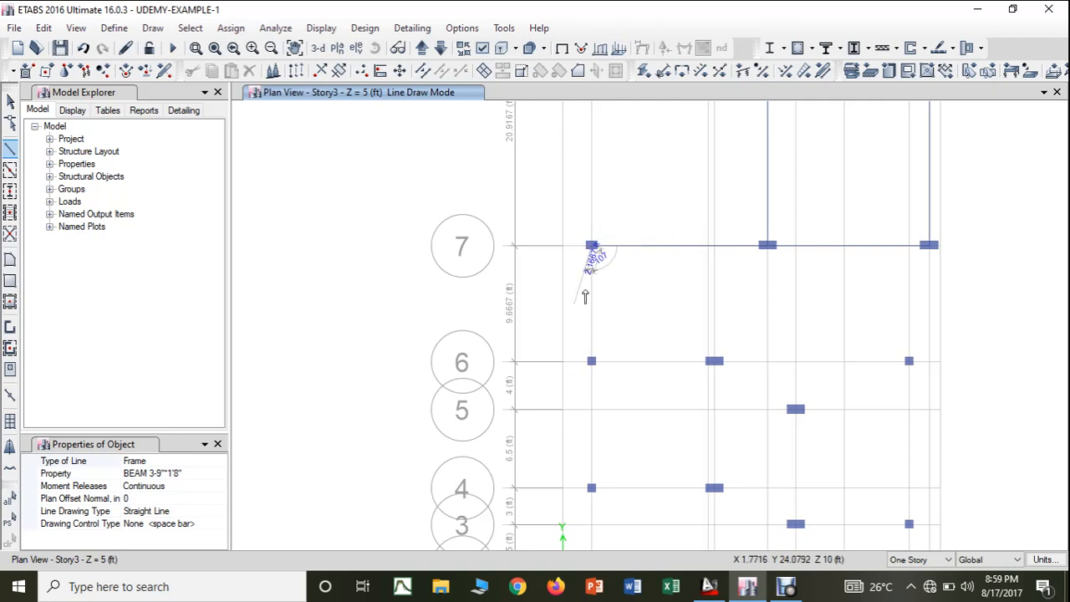
click(592, 362)
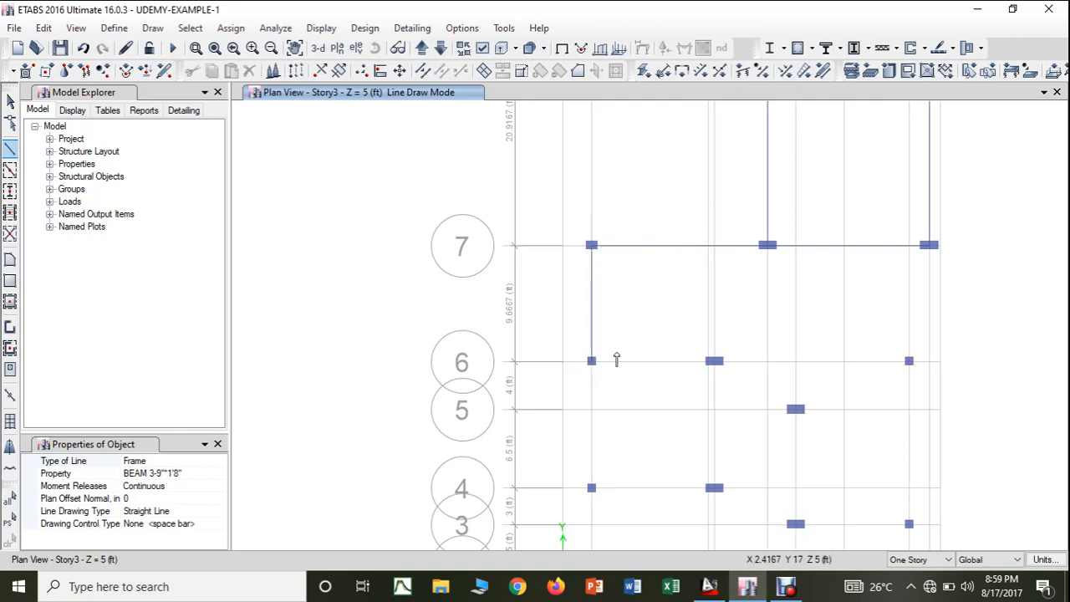
click(715, 362)
key(Escape)
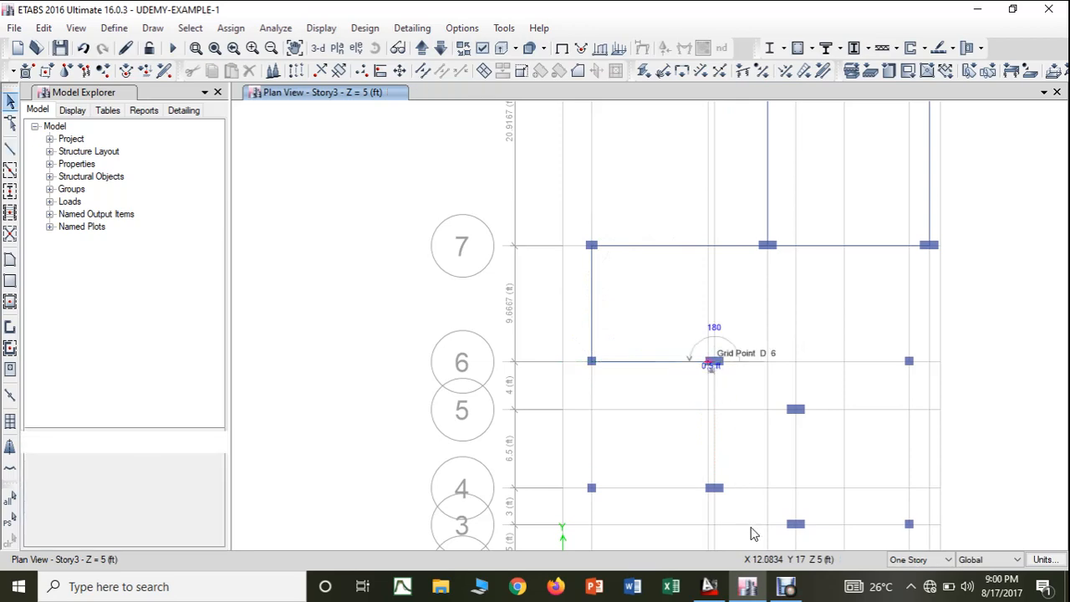
- In the AutoCAD drawing, colour white the vertical western beam between the C1 columns and the horizontal beam linking it to the middle C1
click(711, 588)
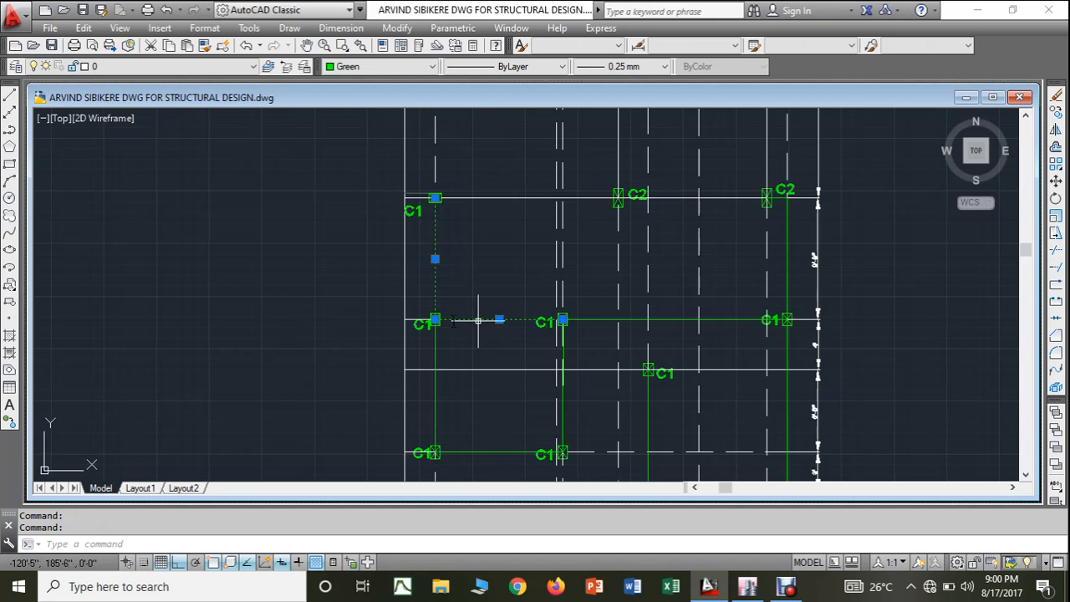
click(333, 70)
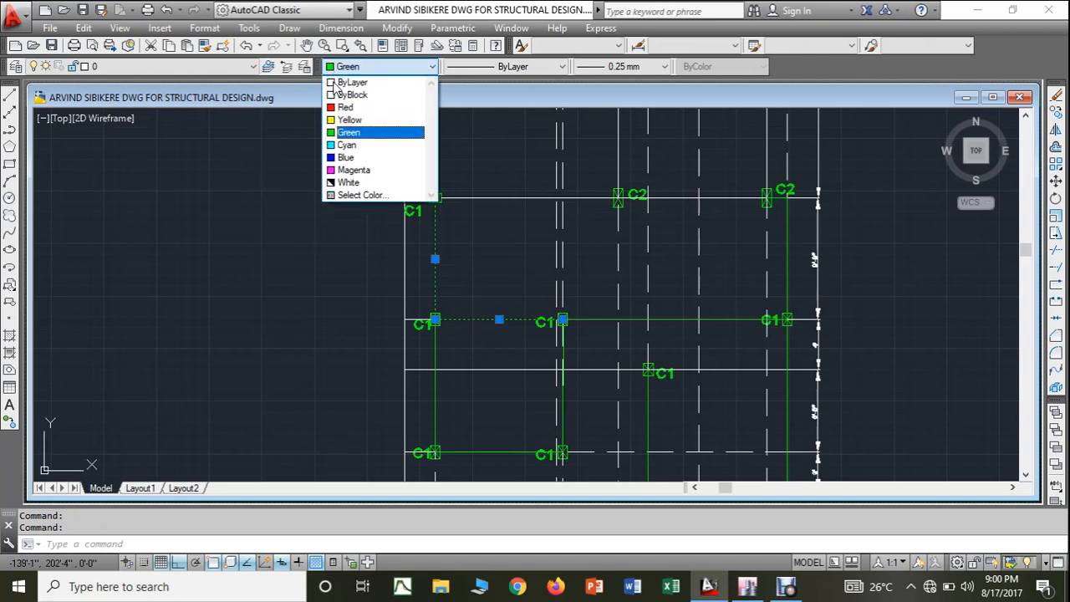
click(341, 182)
key(Escape)
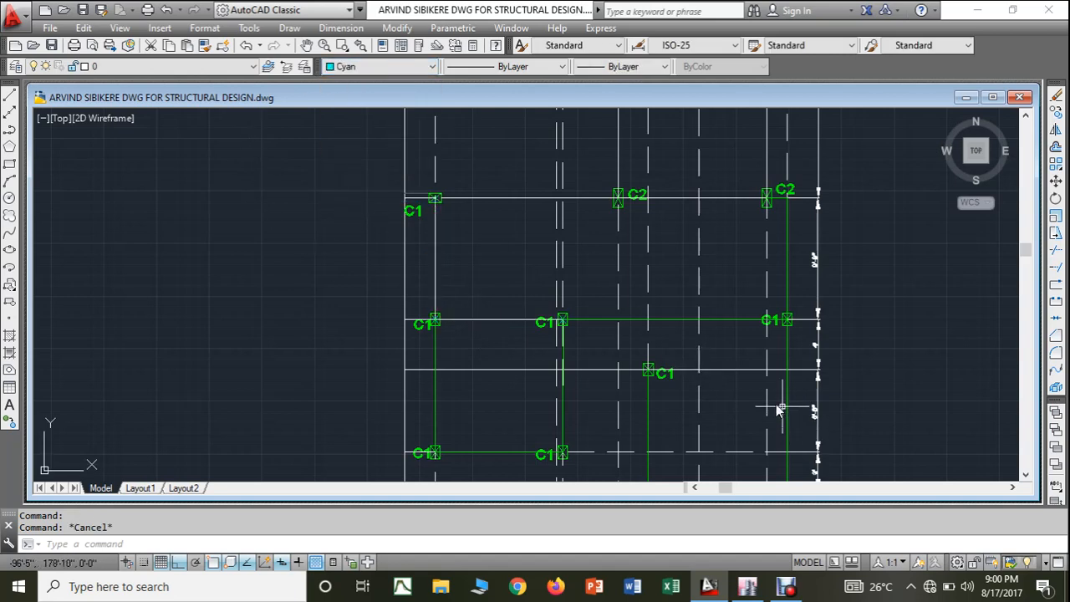
- Check the easternmost C1 column position in AutoCAD, then switch ETABS from editing one story to All Stories
scroll(622, 330, up, 2)
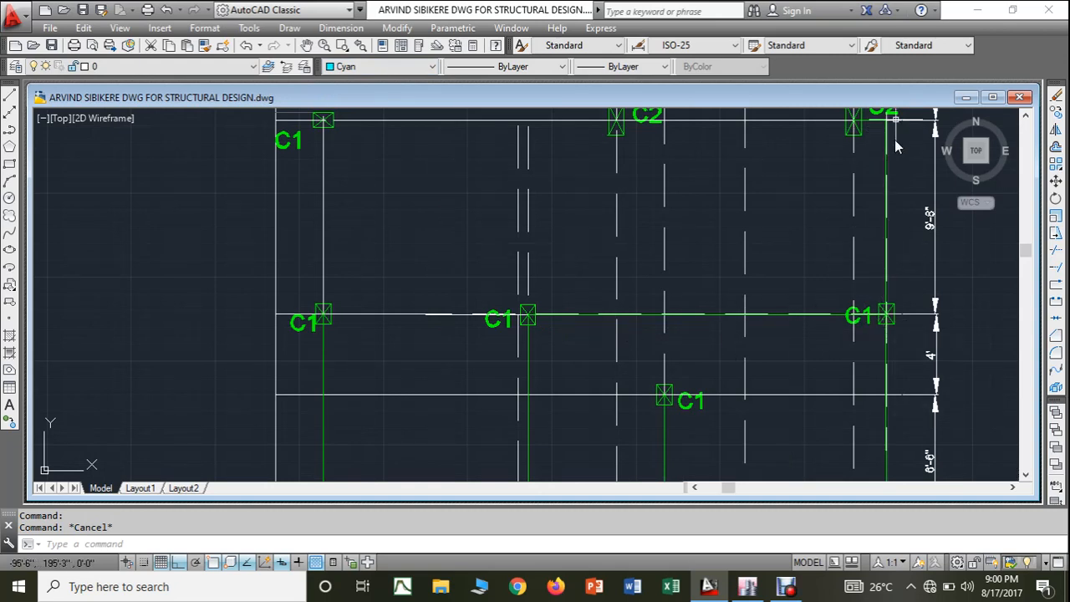
click(748, 586)
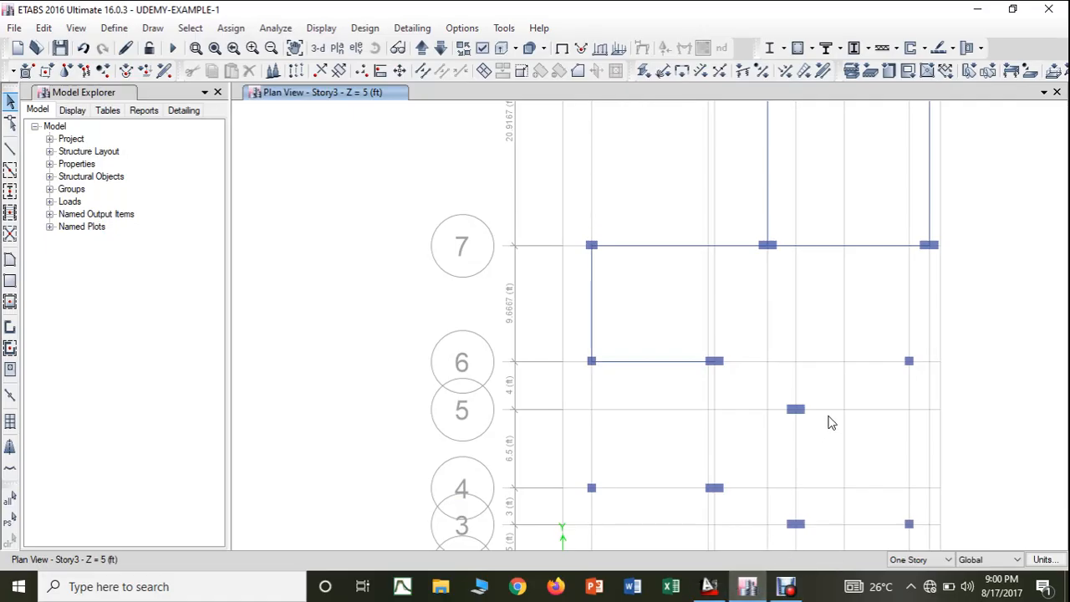
middle_drag(831, 422, 698, 401)
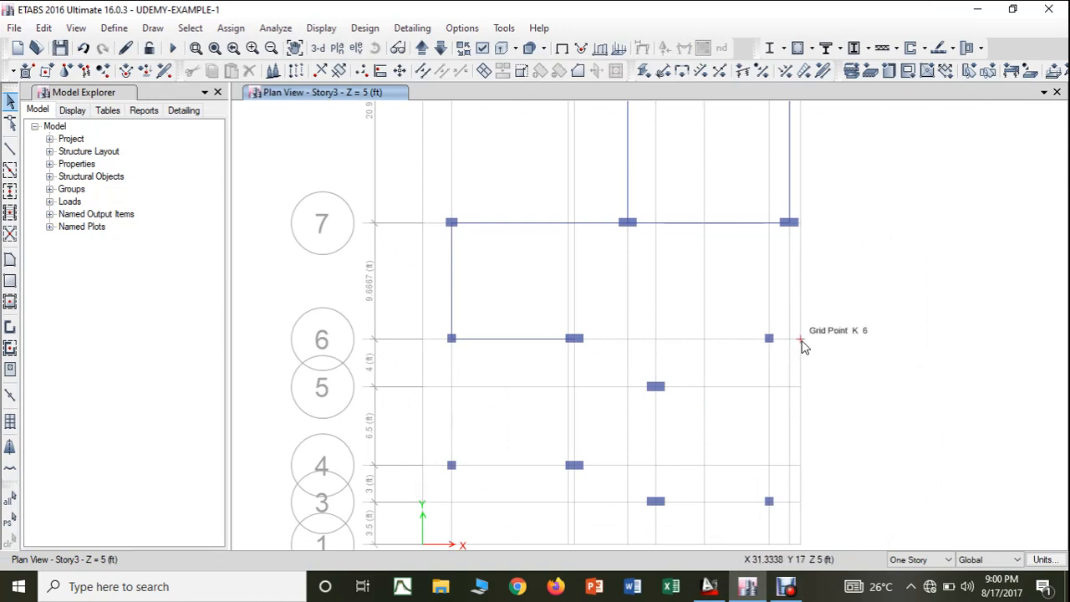
click(912, 558)
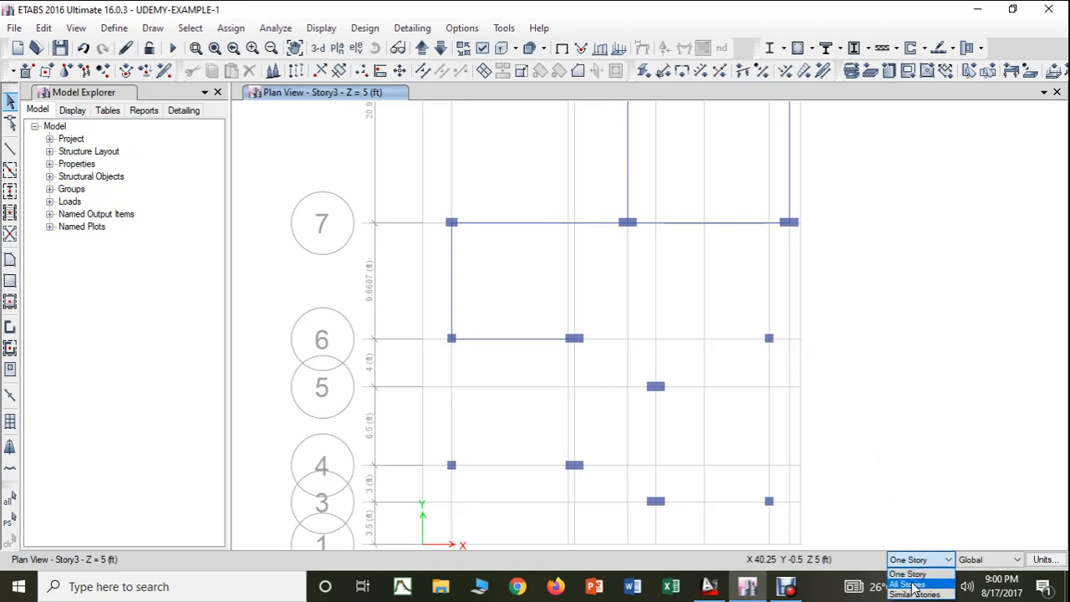
click(913, 585)
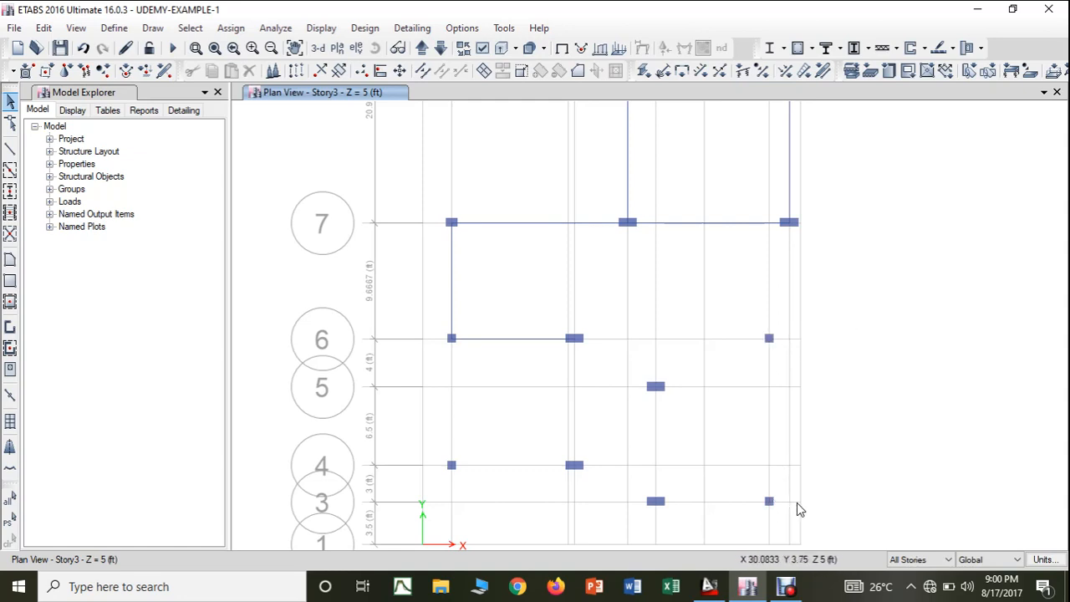
- Place COLUMN 1-9"*9" columns at grid points K-6 and K-3
click(10, 191)
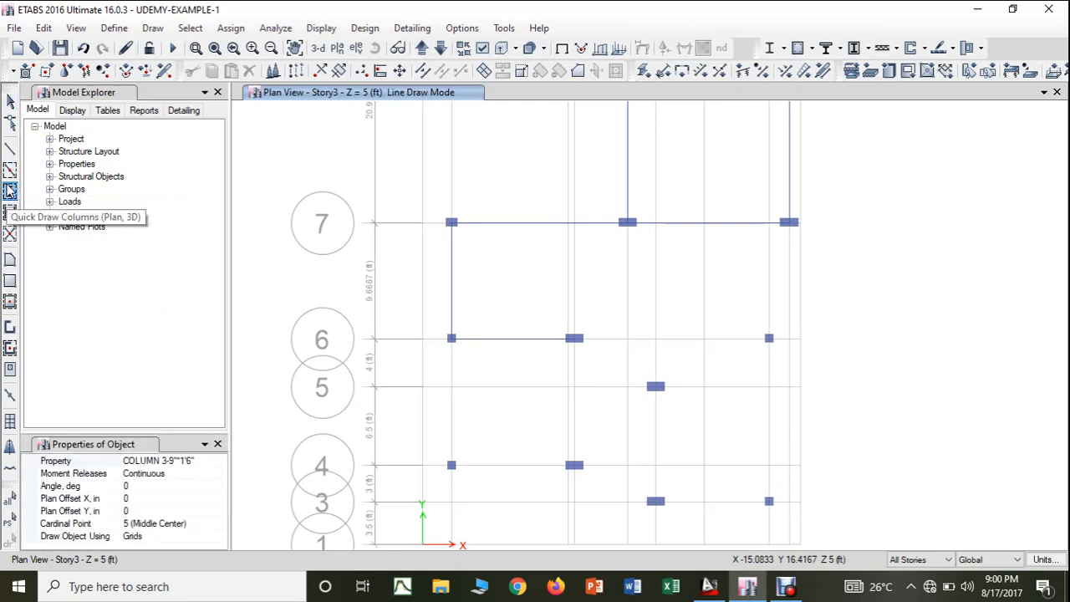
click(223, 460)
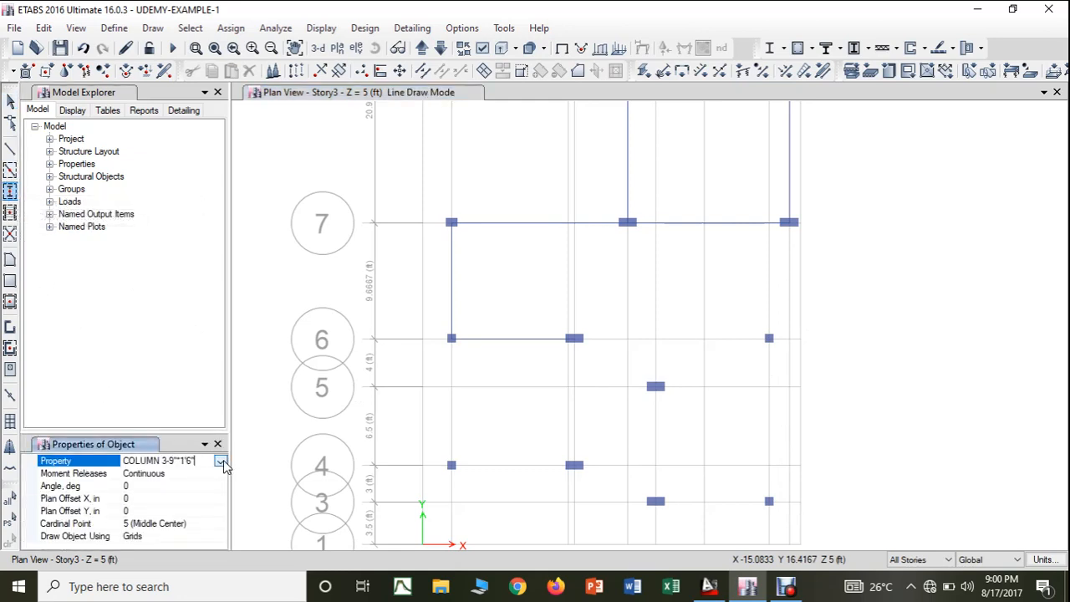
click(221, 461)
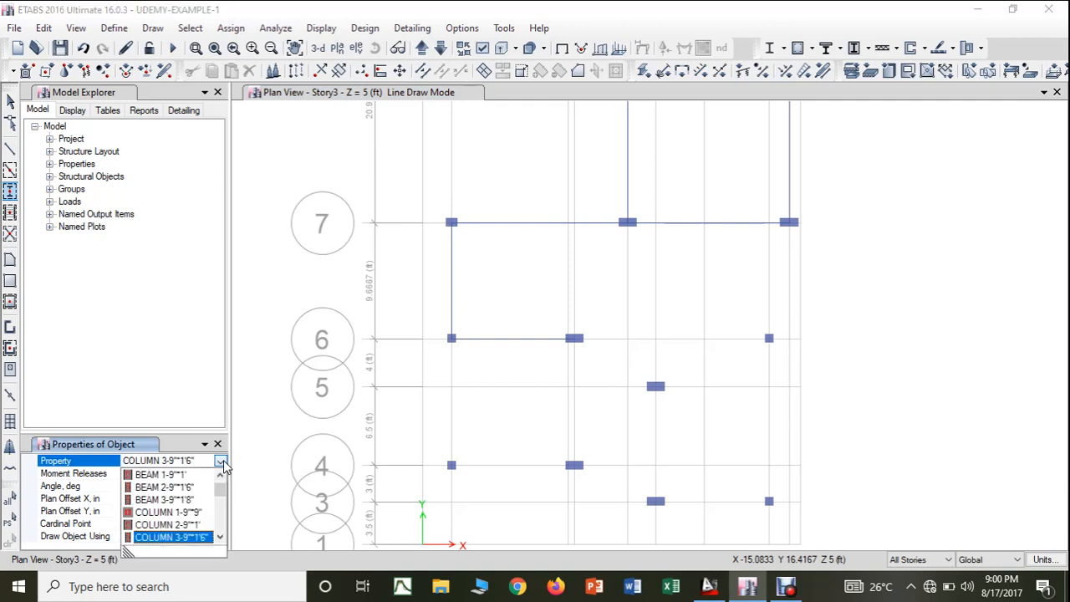
click(167, 525)
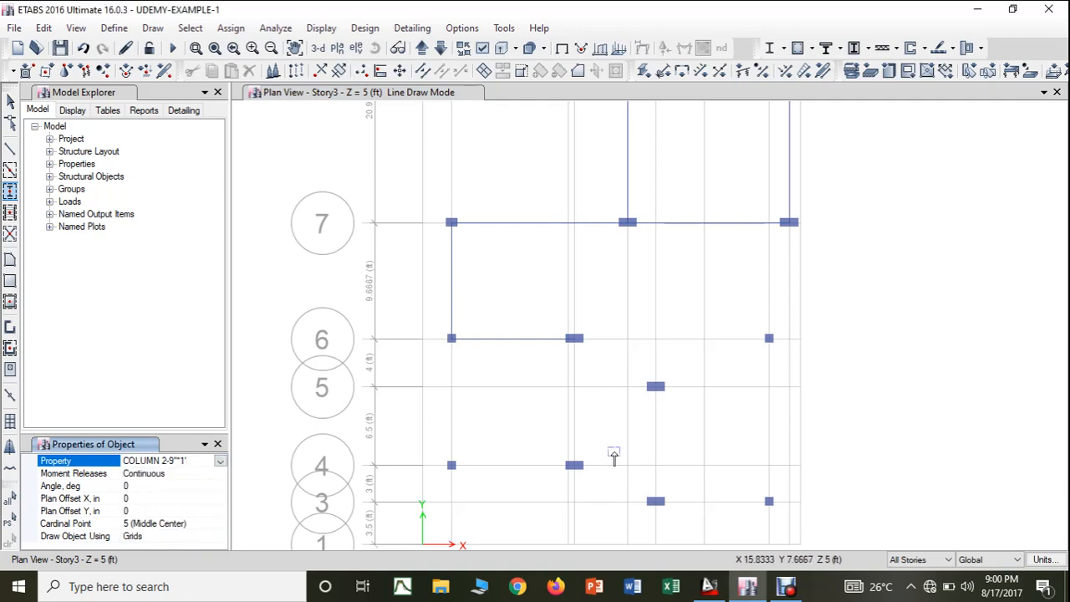
click(220, 462)
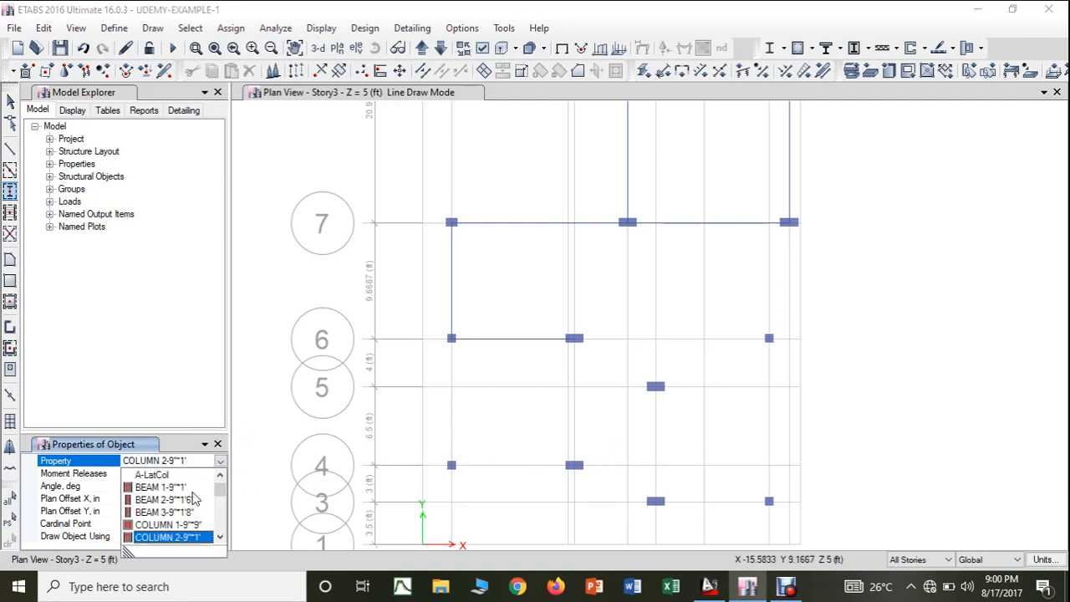
click(171, 525)
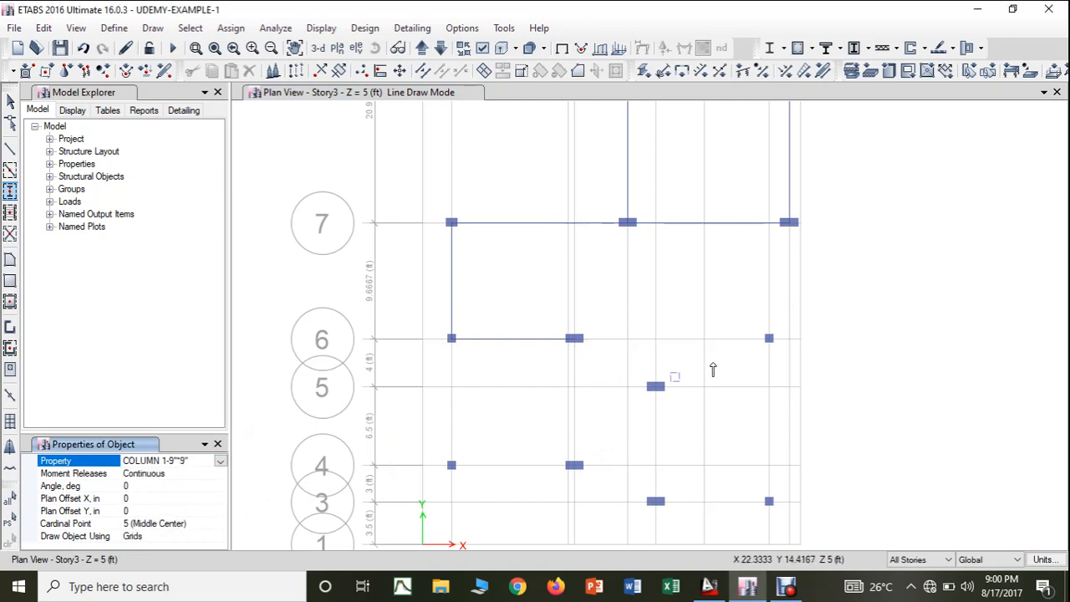
click(800, 339)
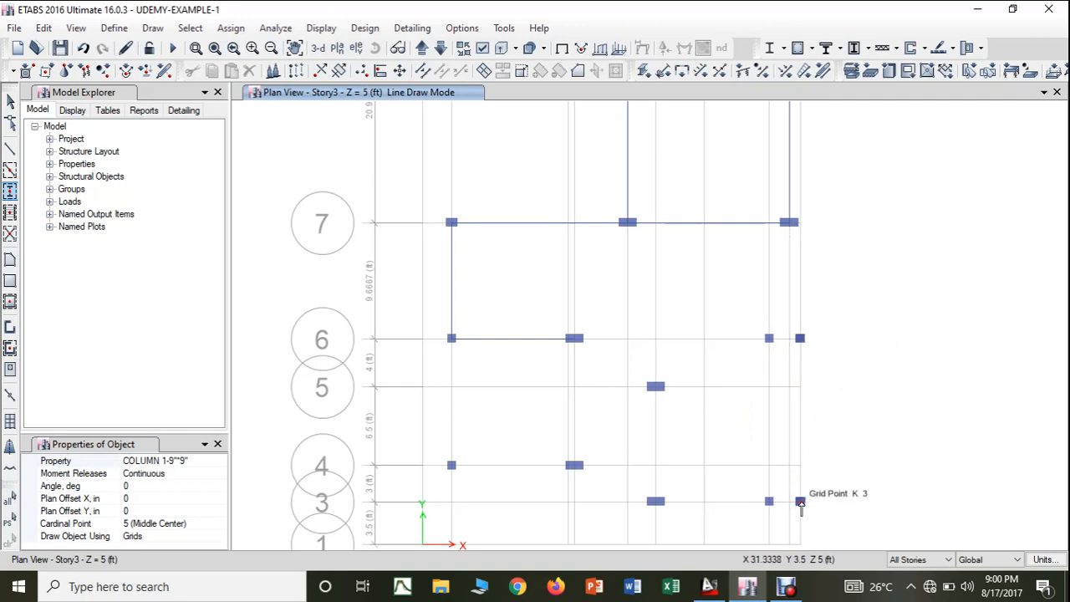
key(Escape)
- Delete the two misplaced small columns just west of grid line J on grid lines 6 and 3
drag(761, 324, 788, 369)
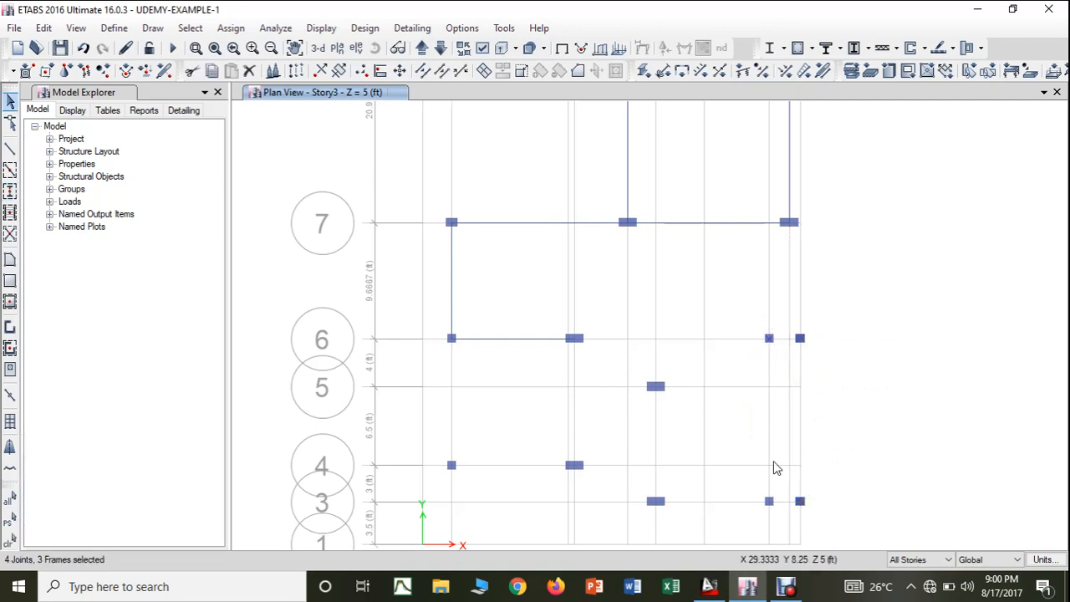
drag(784, 512, 784, 512)
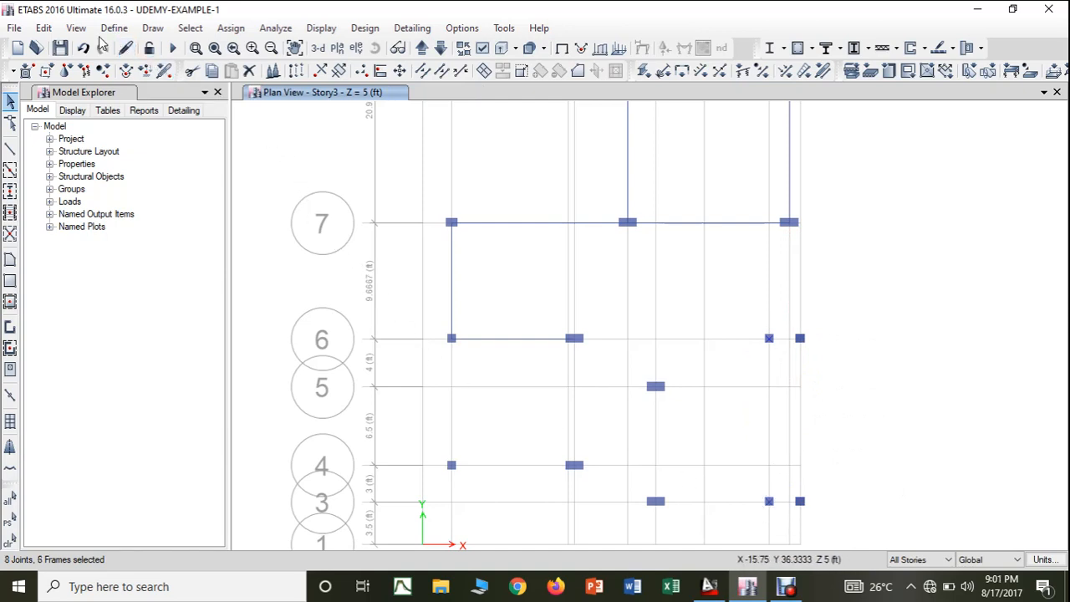
click(43, 28)
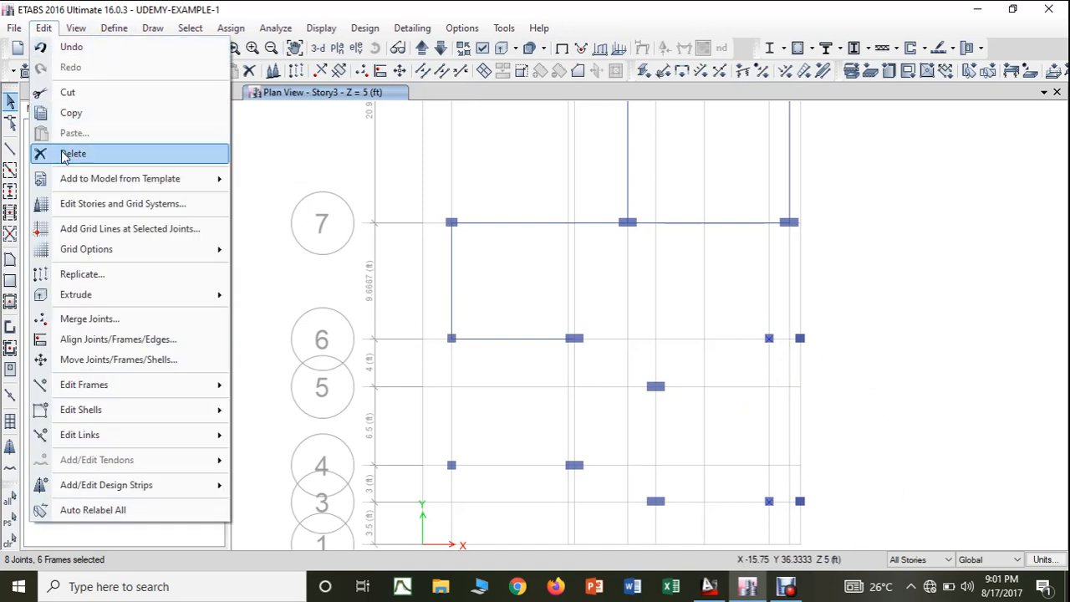
click(63, 153)
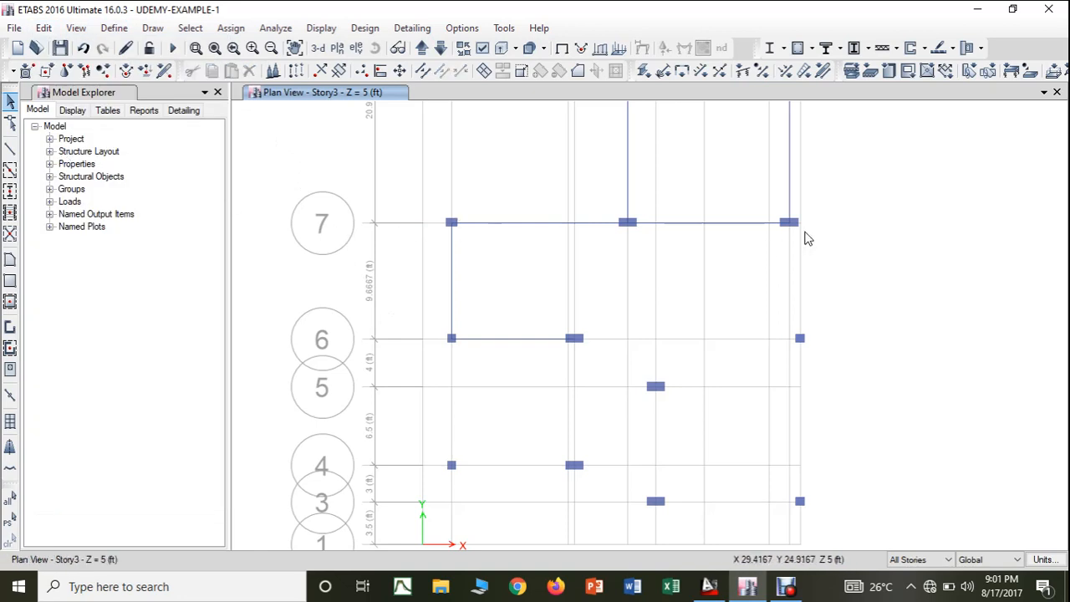
scroll(805, 234, up, 4)
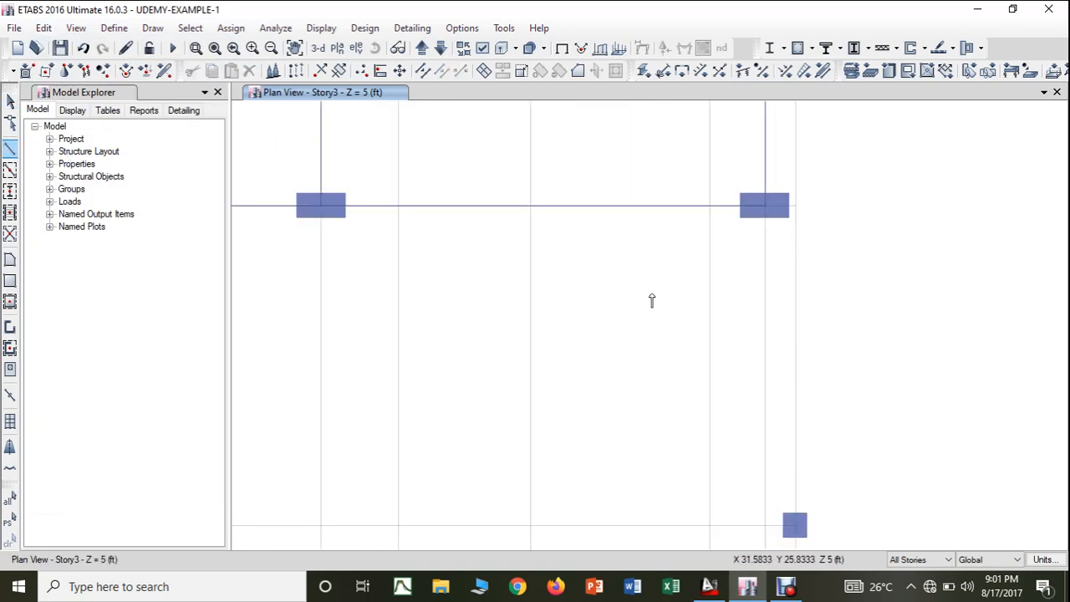
- With All Stories editing active, draw BEAM 3-9"*1'8" beams from grid point J-7 to K-7 and on to K-6
click(769, 204)
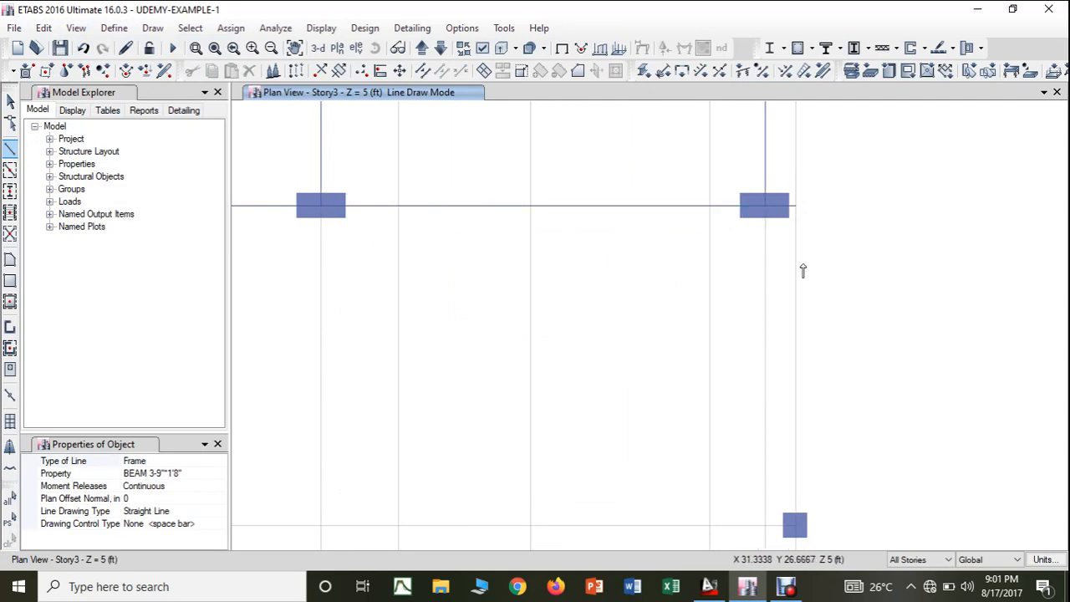
click(795, 529)
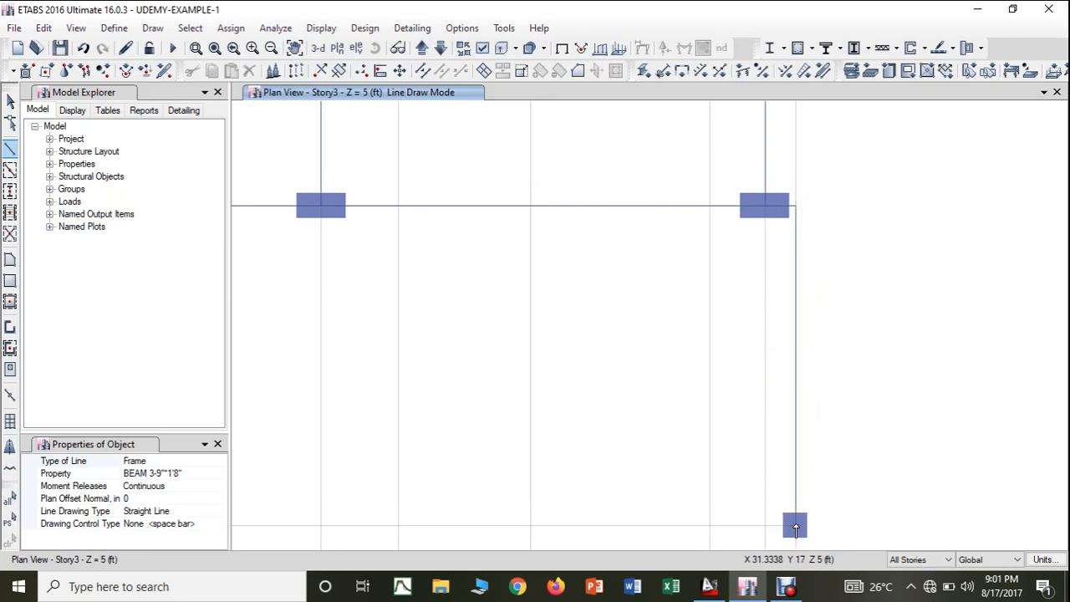
key(Escape)
- In the AutoCAD drawing, colour white the short beam east of the eastern C2 column and the vertical beam linking it to the C1 below
click(726, 589)
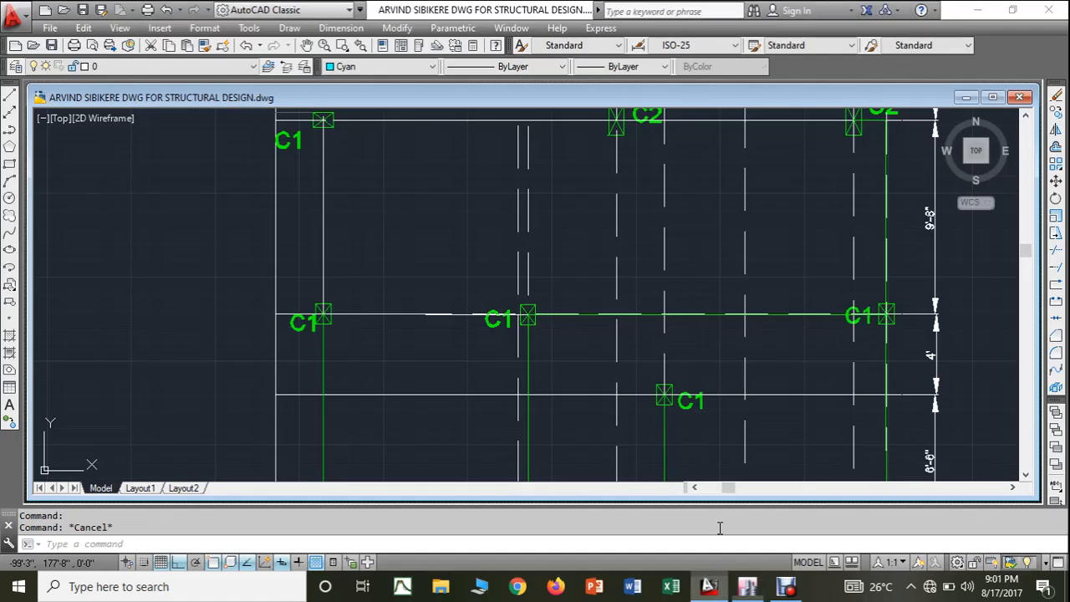
middle_drag(876, 242, 830, 298)
scroll(834, 188, up, 2)
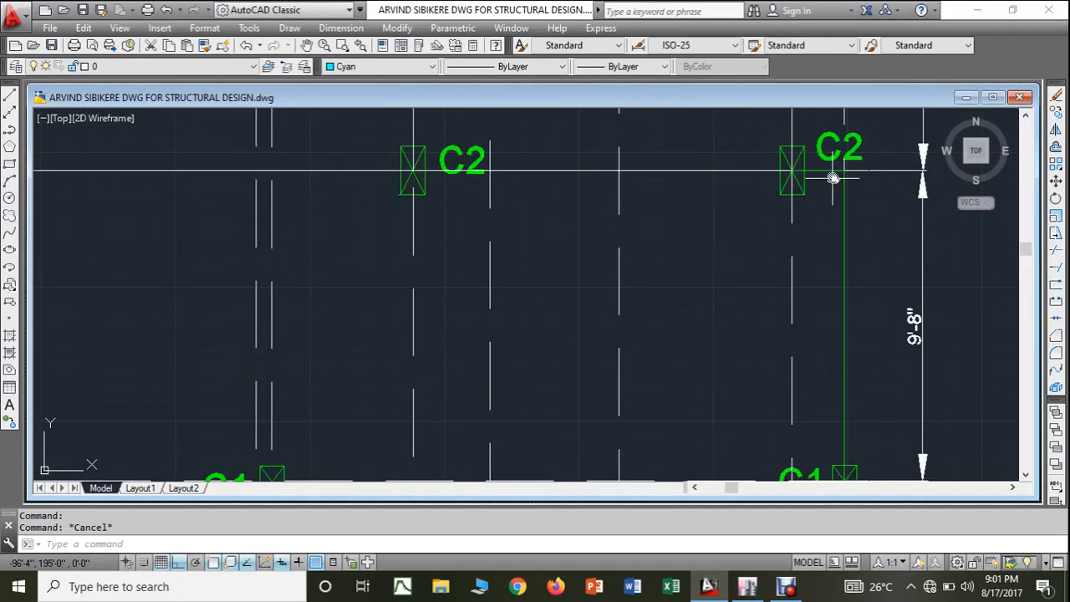
click(831, 171)
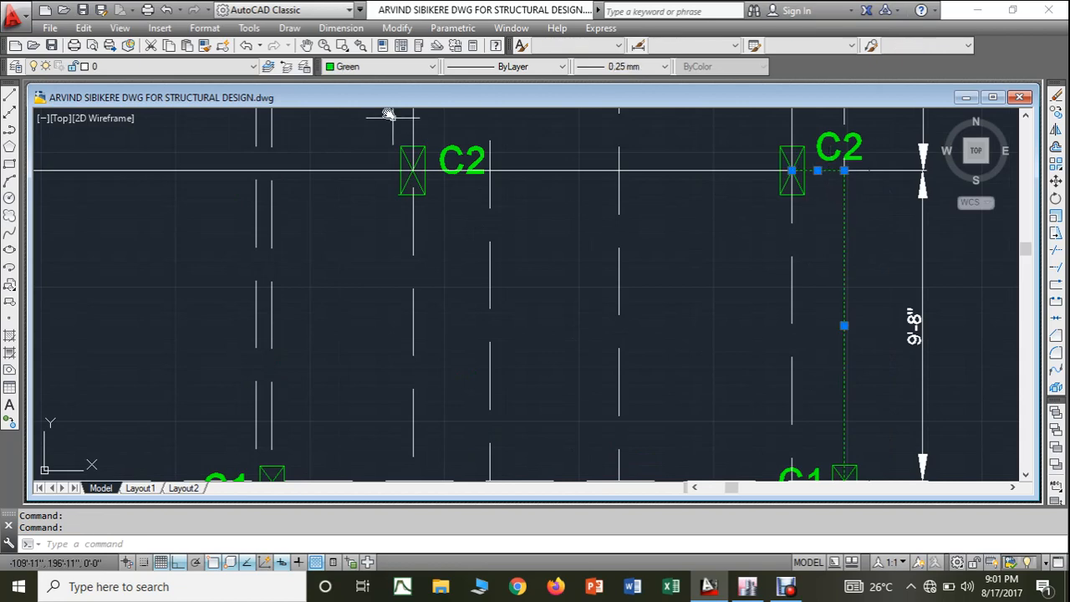
click(364, 67)
click(352, 156)
key(Escape)
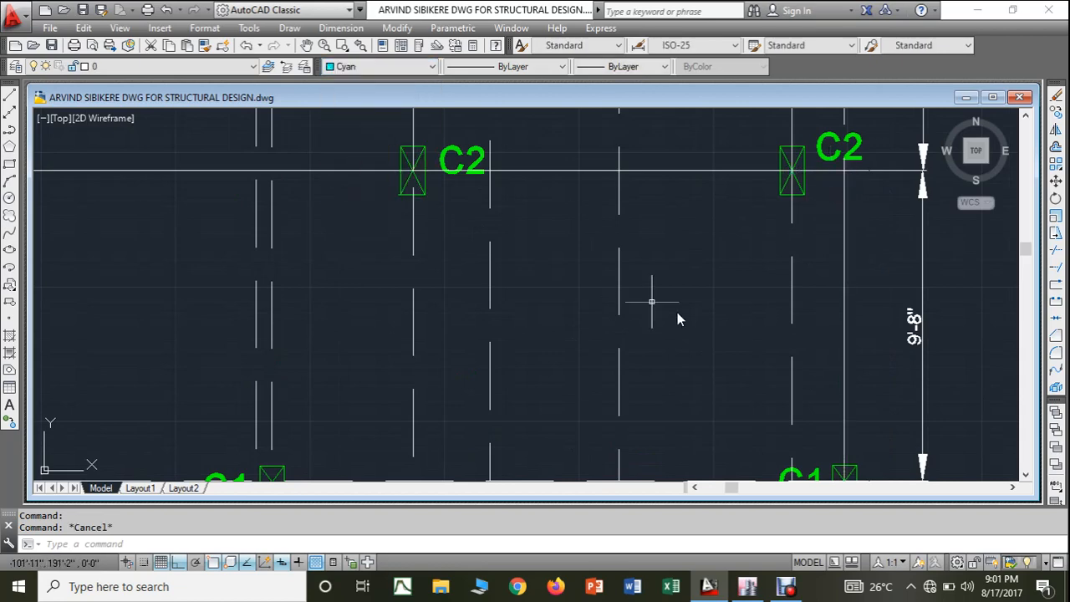
scroll(769, 334, down, 2)
middle_drag(767, 321, 779, 197)
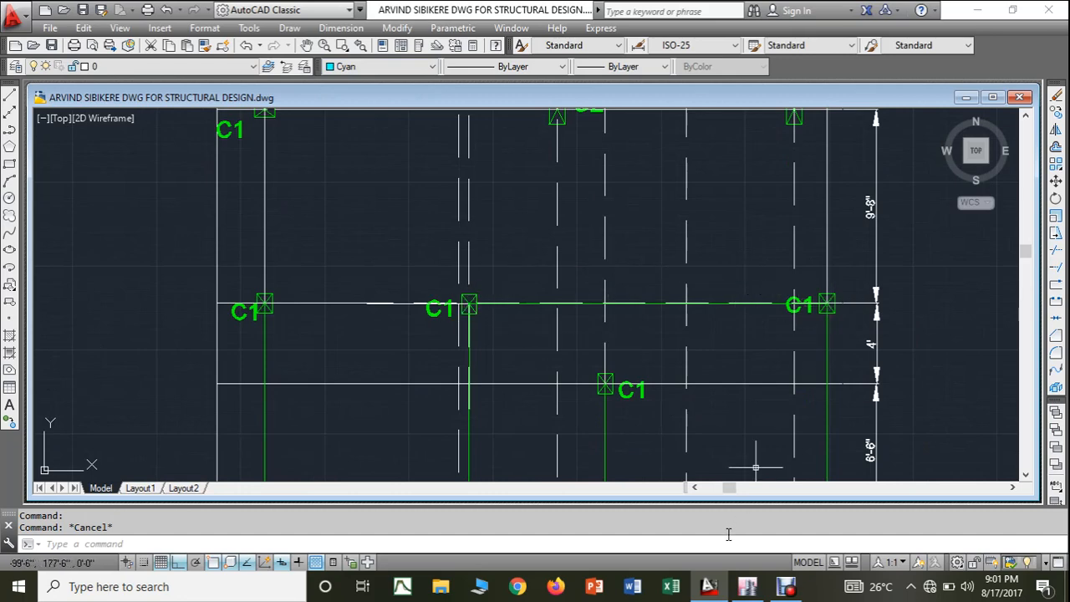
- In ETABS, delete the beams between grid points J-7, K-7 and K-6 on all stories
click(747, 586)
scroll(614, 332, down, 2)
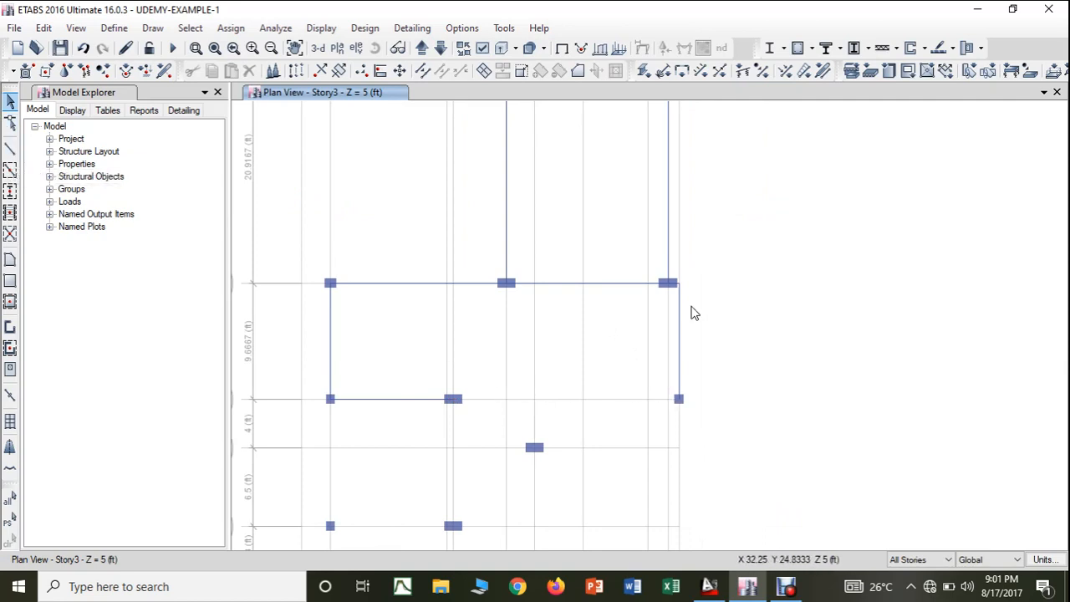
scroll(680, 288, up, 3)
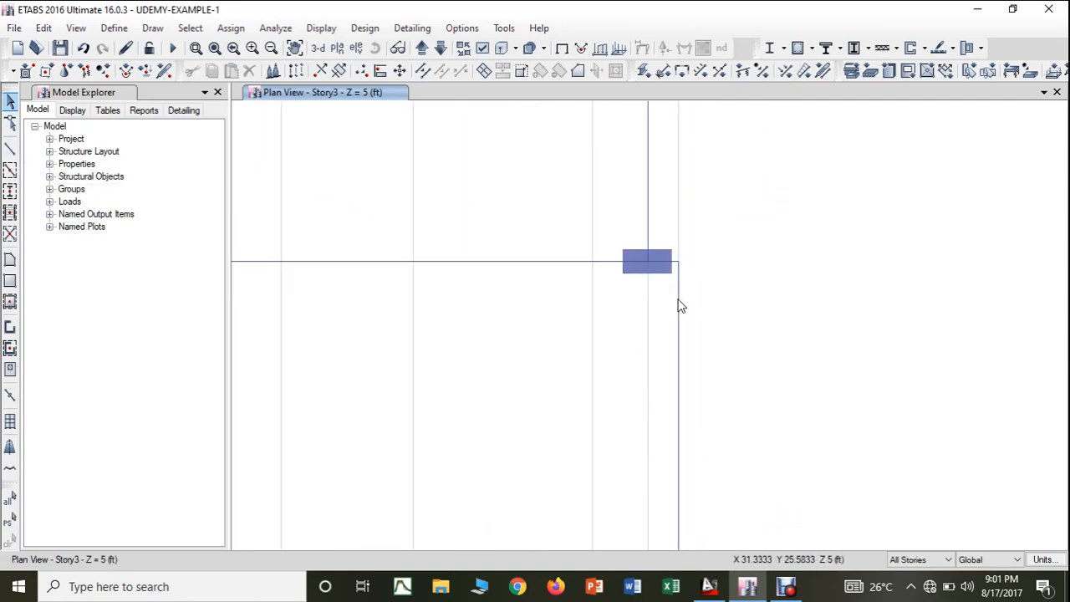
scroll(681, 311, up, 3)
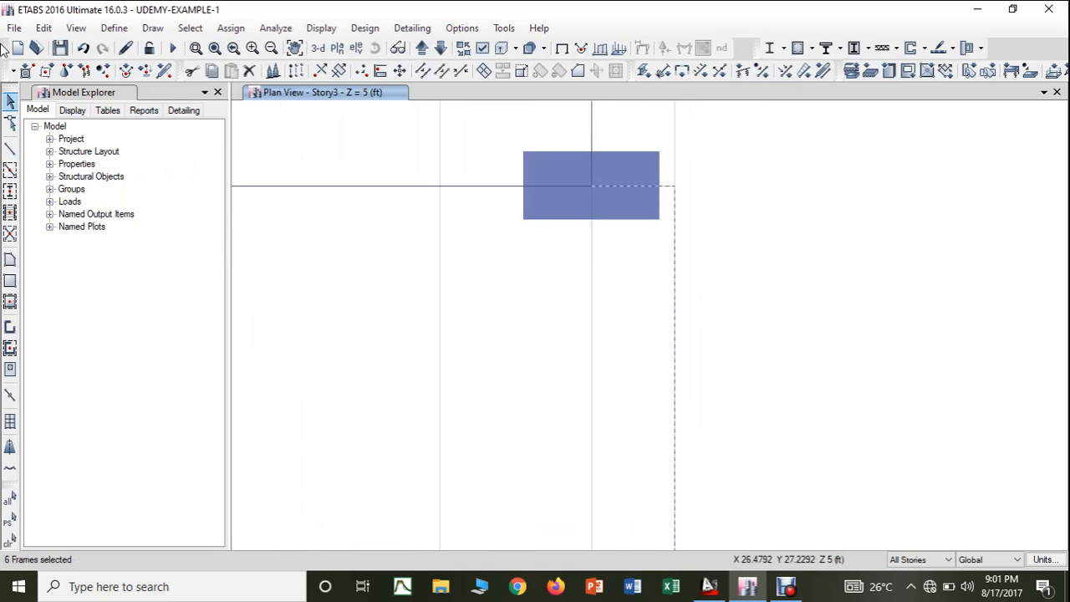
click(42, 28)
click(72, 153)
- Set editing to One Story and draw BEAM 3-9"*1'8" beams from grid point J-7 to K-7 and on to K-6
click(935, 569)
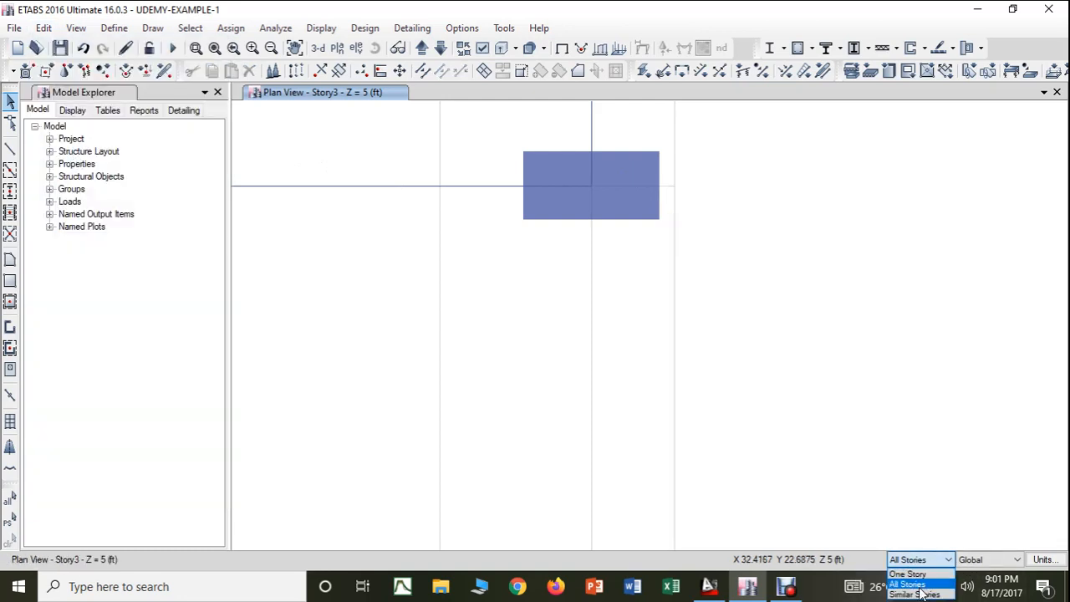
click(910, 581)
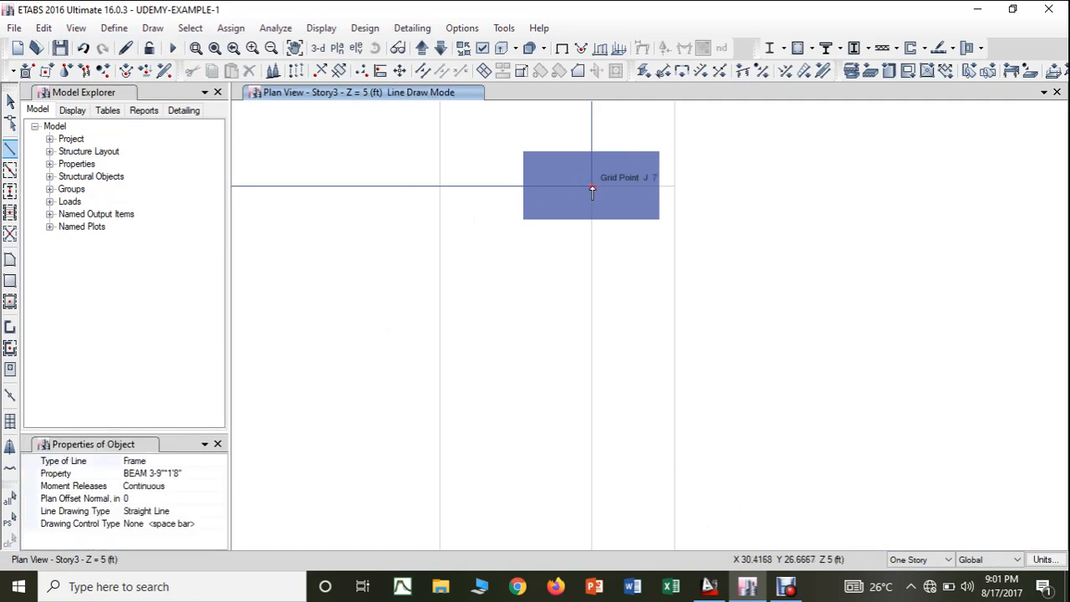
click(645, 191)
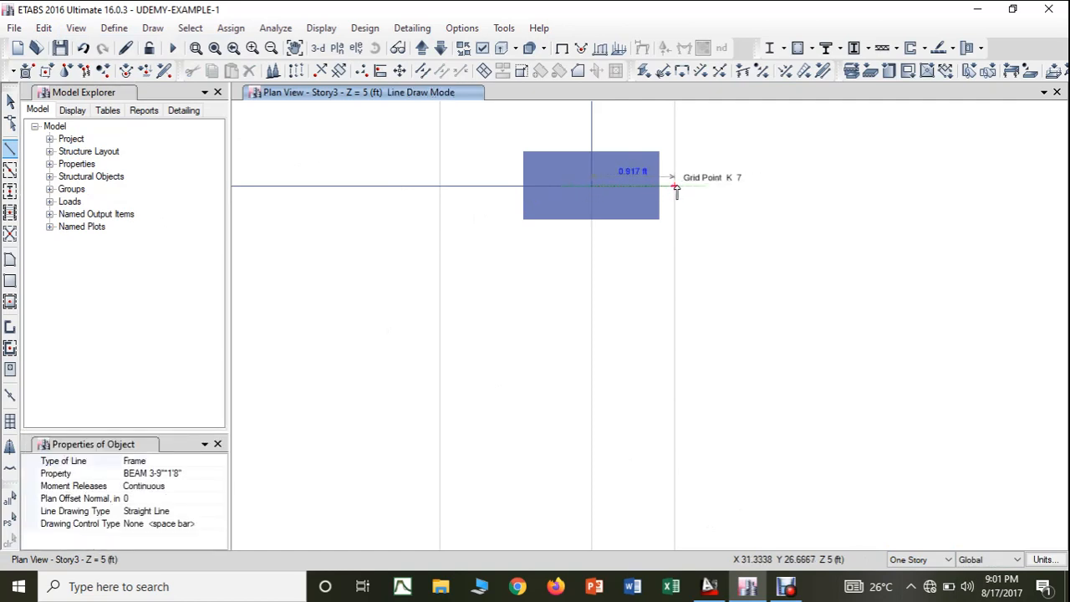
click(677, 190)
scroll(723, 317, down, 3)
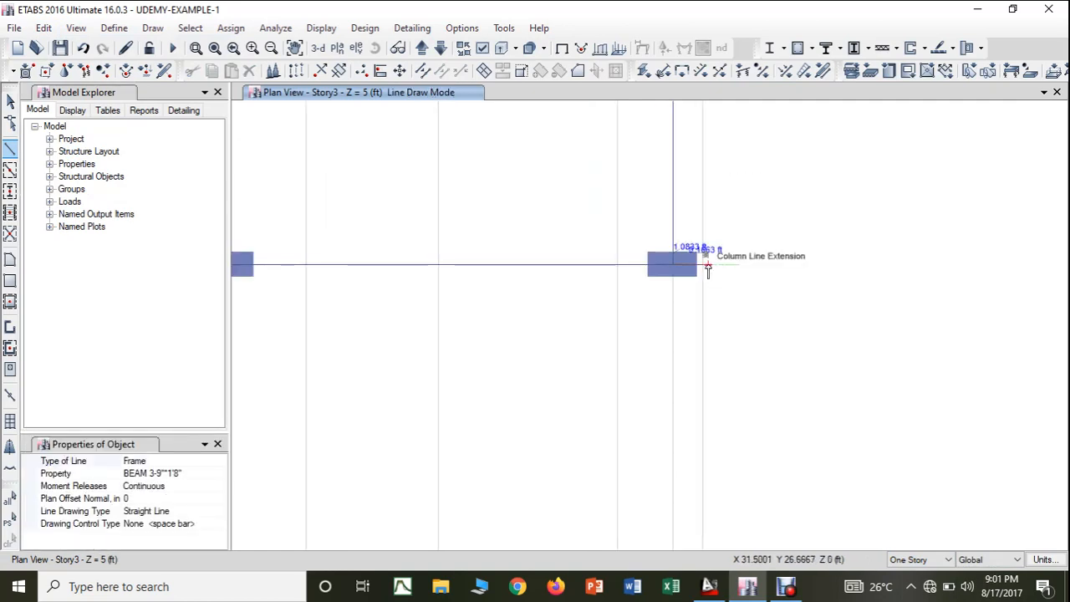
click(710, 311)
middle_drag(713, 417, 724, 260)
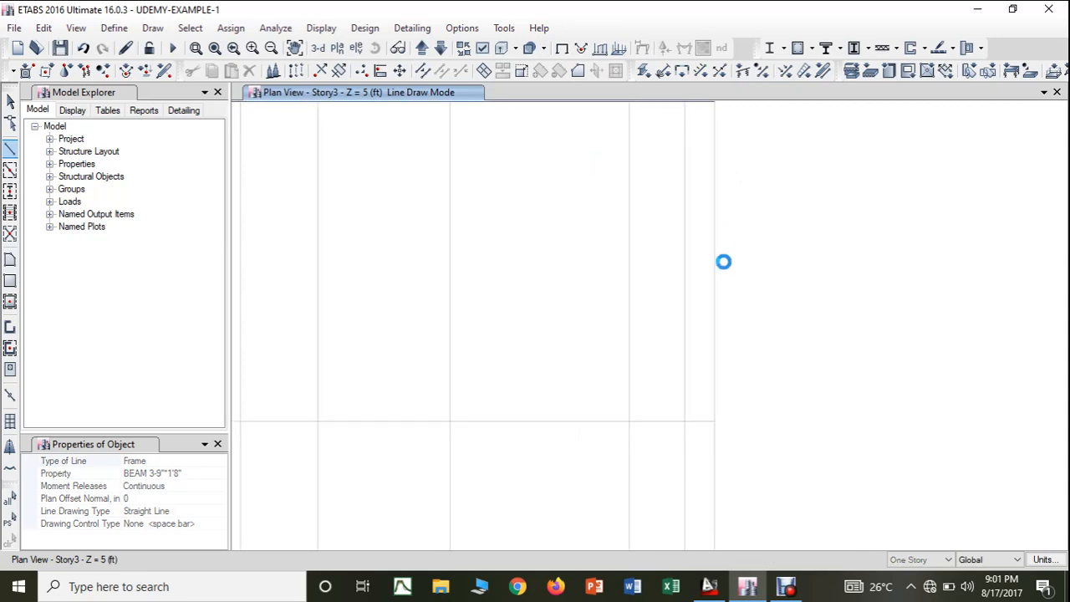
click(715, 424)
key(Escape)
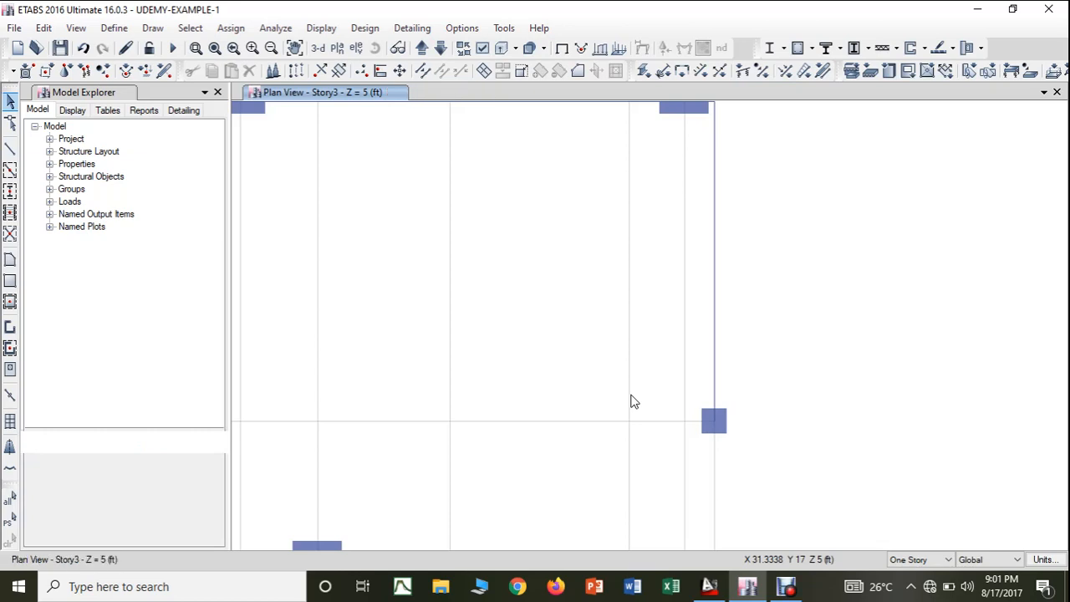
- Draw a BEAM 3-9"*1'8" beam along grid line 6 from the column at E-6 to the column at K-6
scroll(633, 402, down, 3)
middle_drag(634, 402, 683, 397)
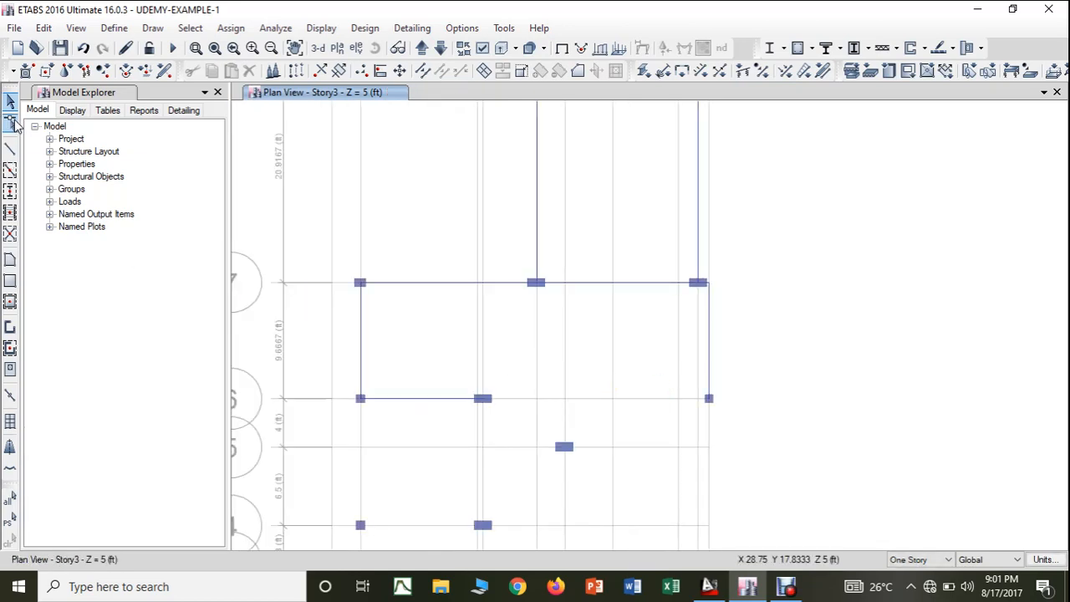
click(11, 148)
scroll(477, 401, up, 5)
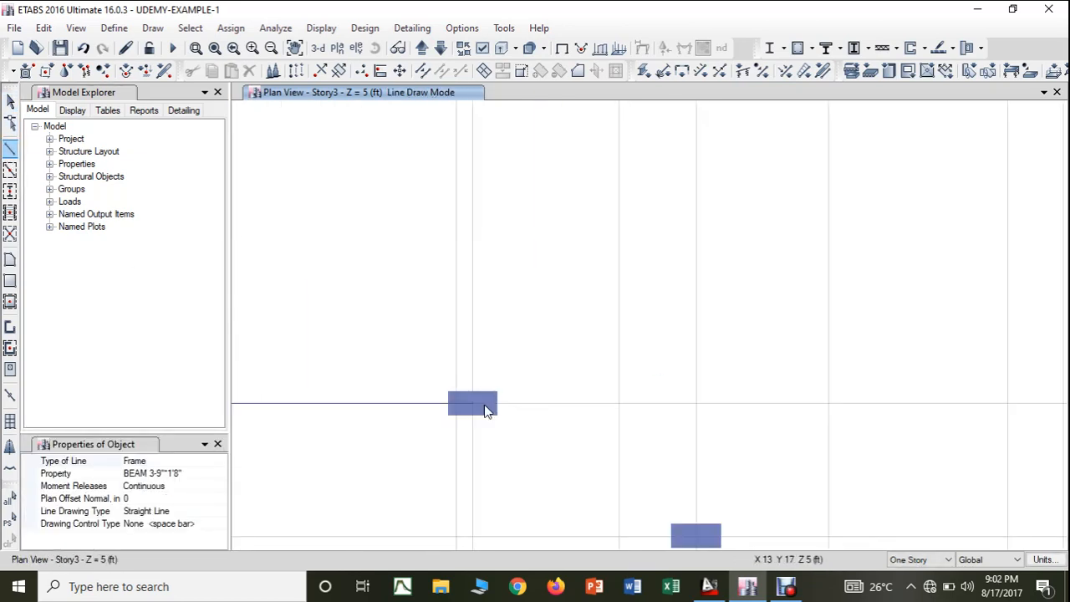
click(474, 407)
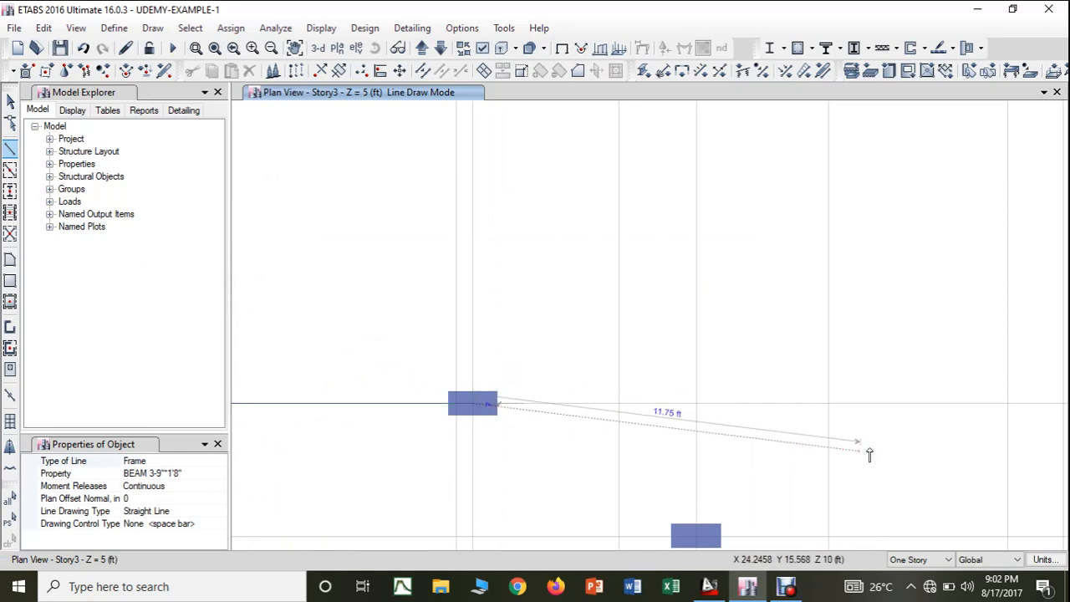
scroll(955, 449, down, 5)
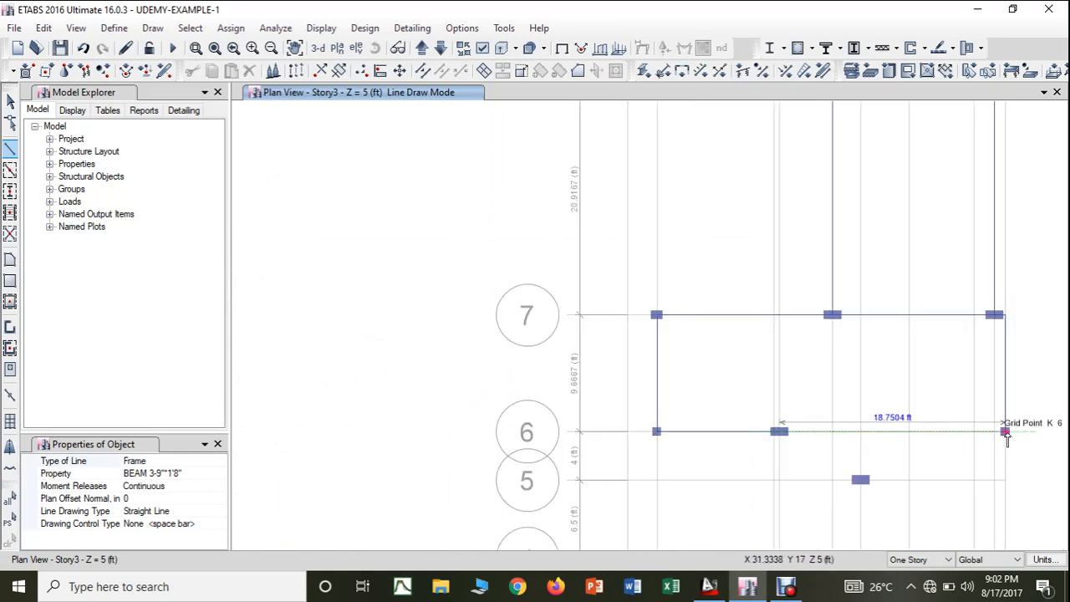
click(1007, 432)
key(Escape)
mouse_move(930, 453)
middle_down()
mouse_move(845, 414)
mouse_move(796, 373)
middle_up()
- In the AutoCAD drawing, colour white the horizontal beam between the middle C1 and the easternmost C1 column
click(709, 586)
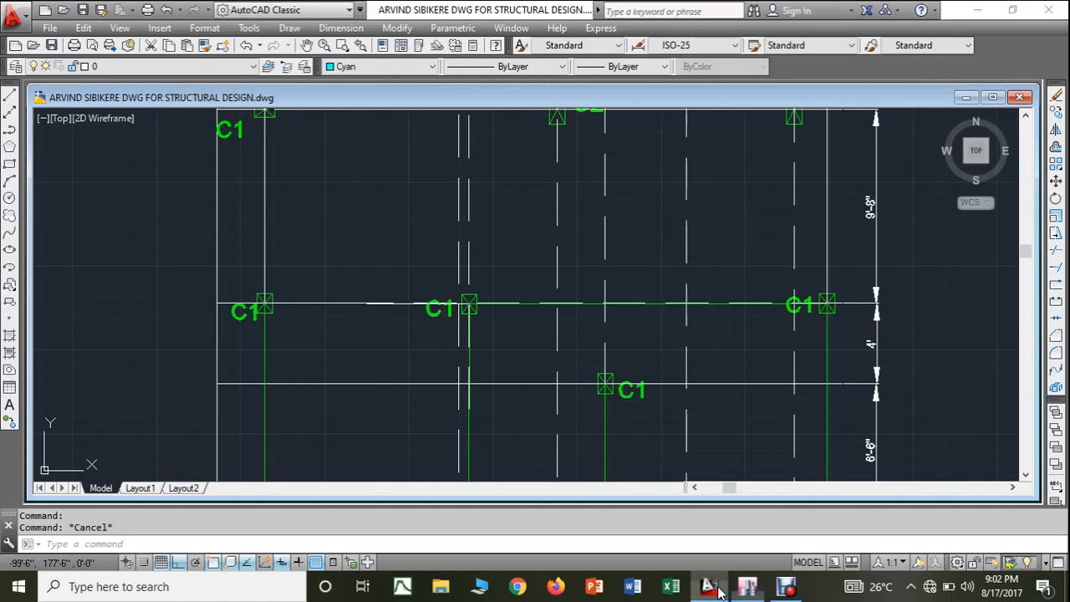
scroll(528, 369, down, 2)
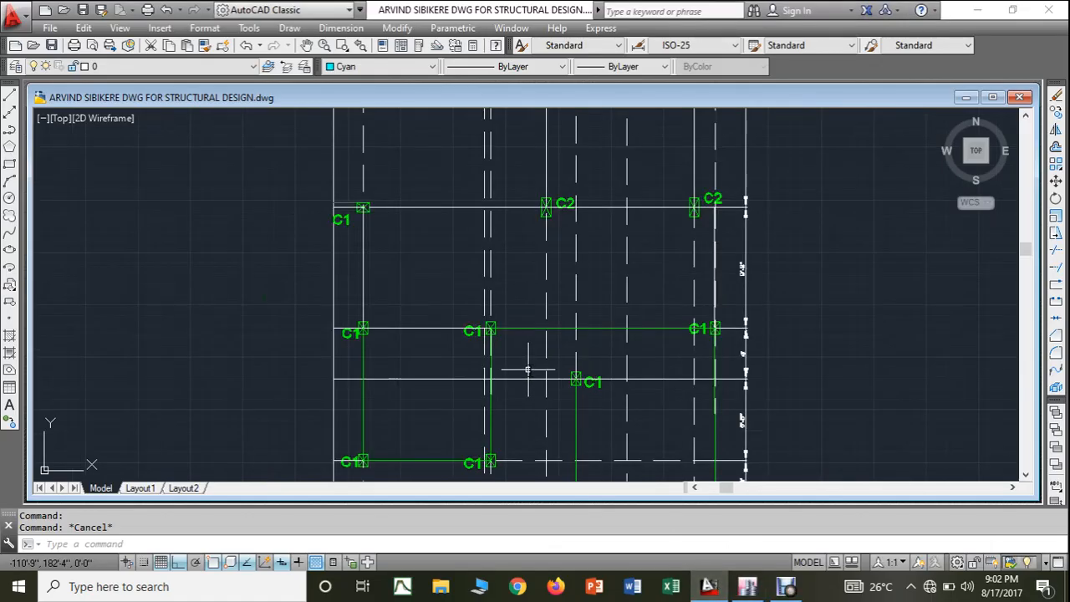
click(569, 328)
click(343, 67)
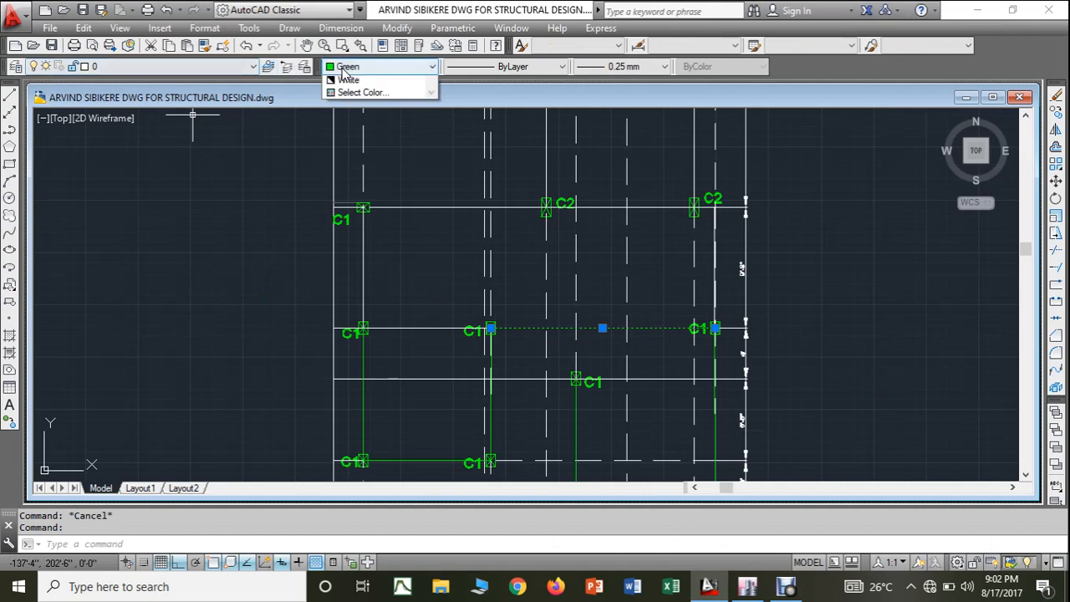
click(347, 183)
key(Escape)
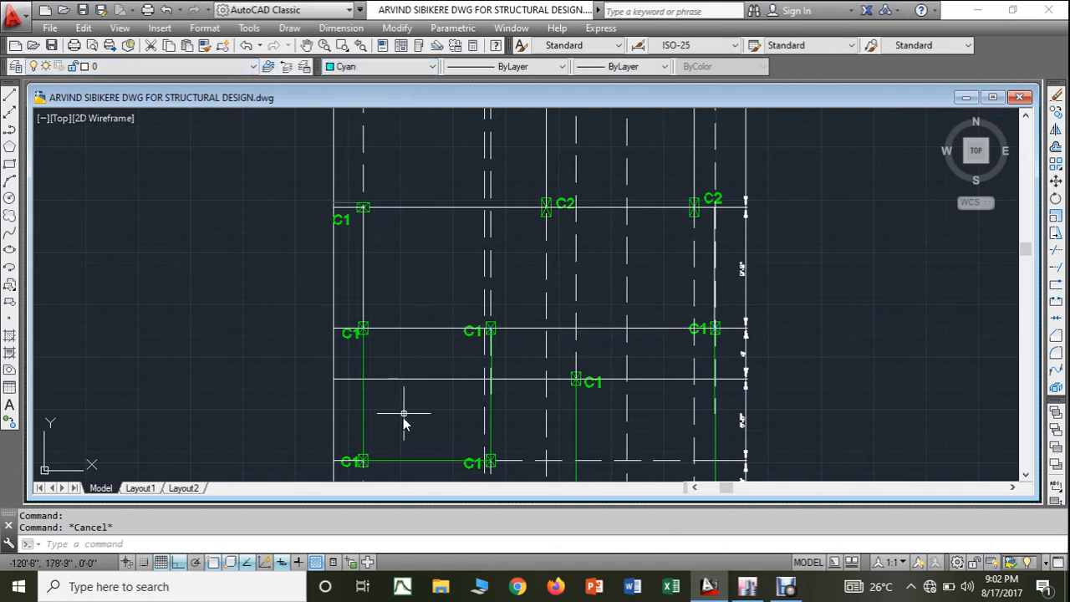
middle_drag(413, 416, 435, 327)
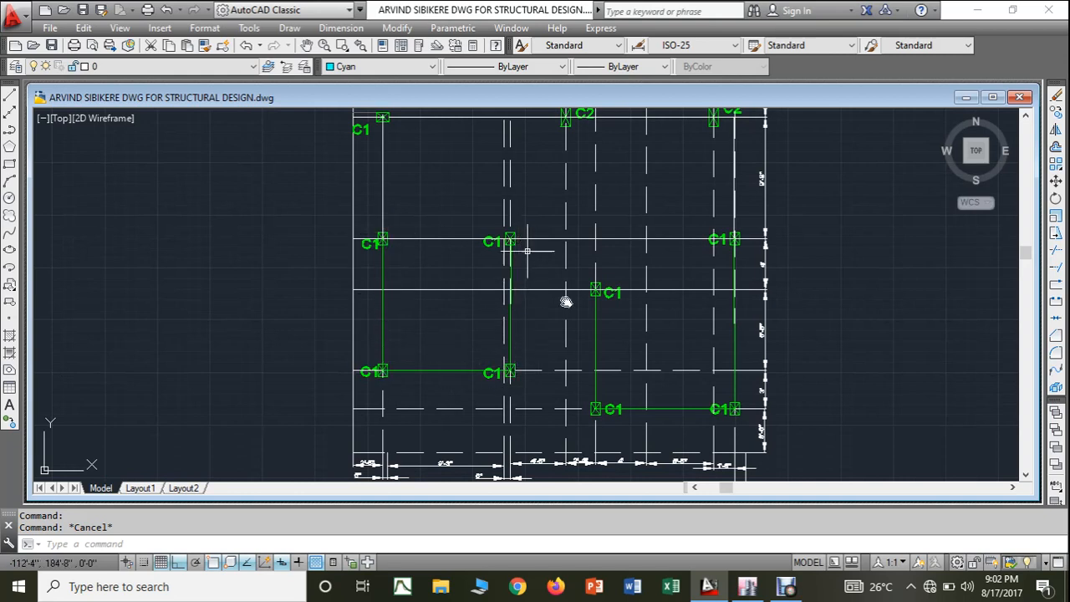
- In ETABS, draw BEAM 3-9"*1'8" beams from grid point C-6 to C-4, on to E-4 and up to E-6
click(747, 586)
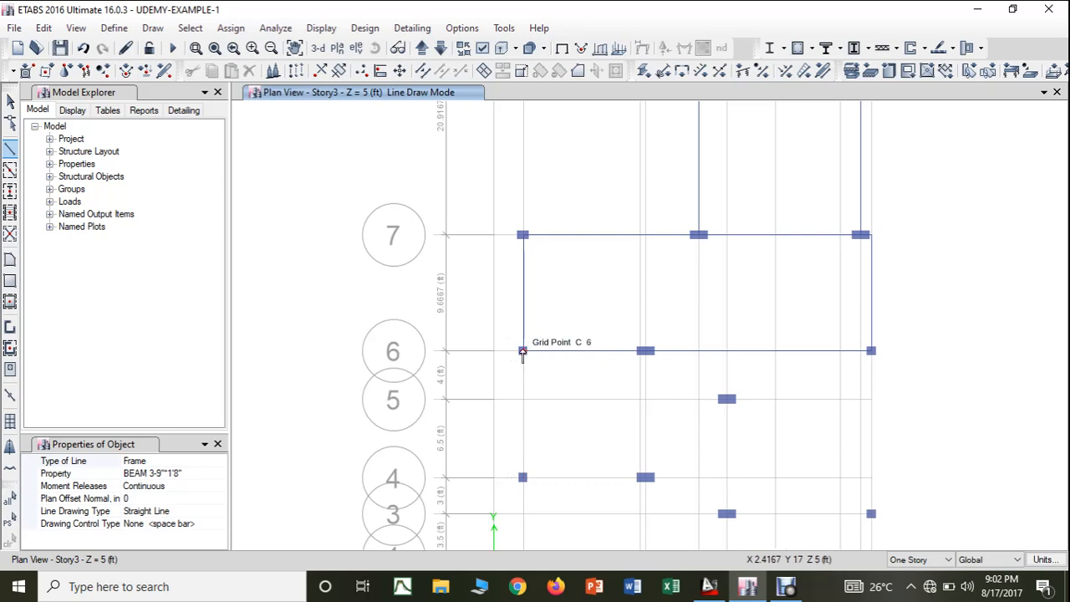
click(520, 381)
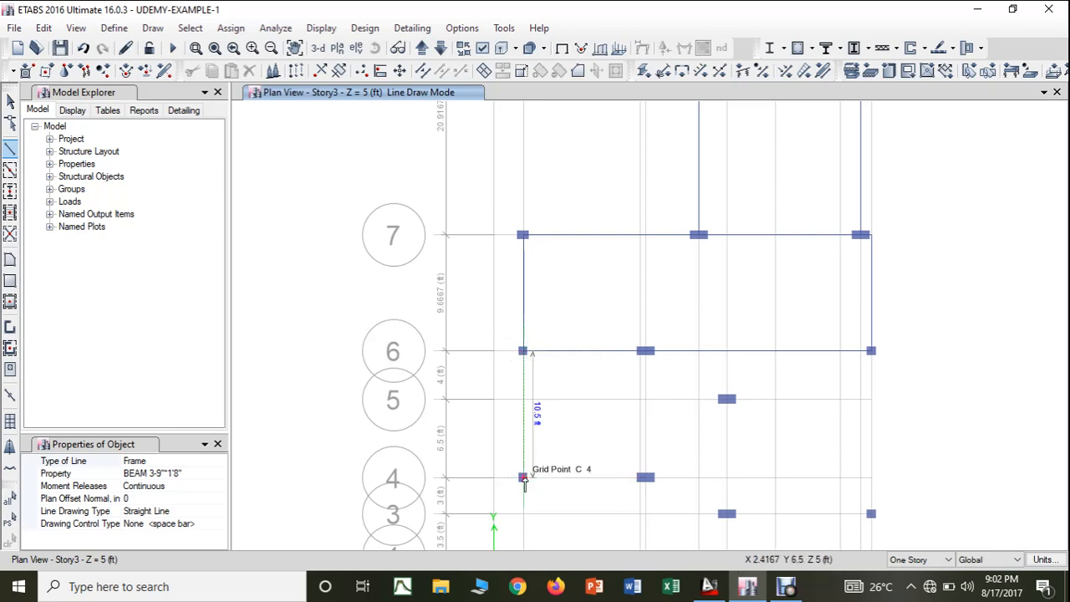
click(524, 479)
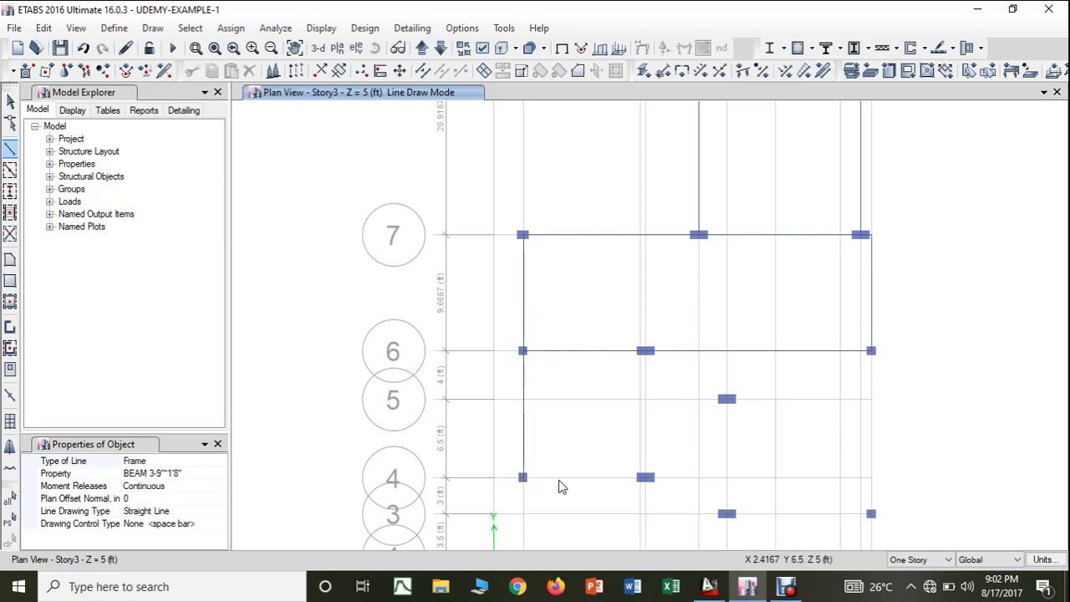
click(645, 478)
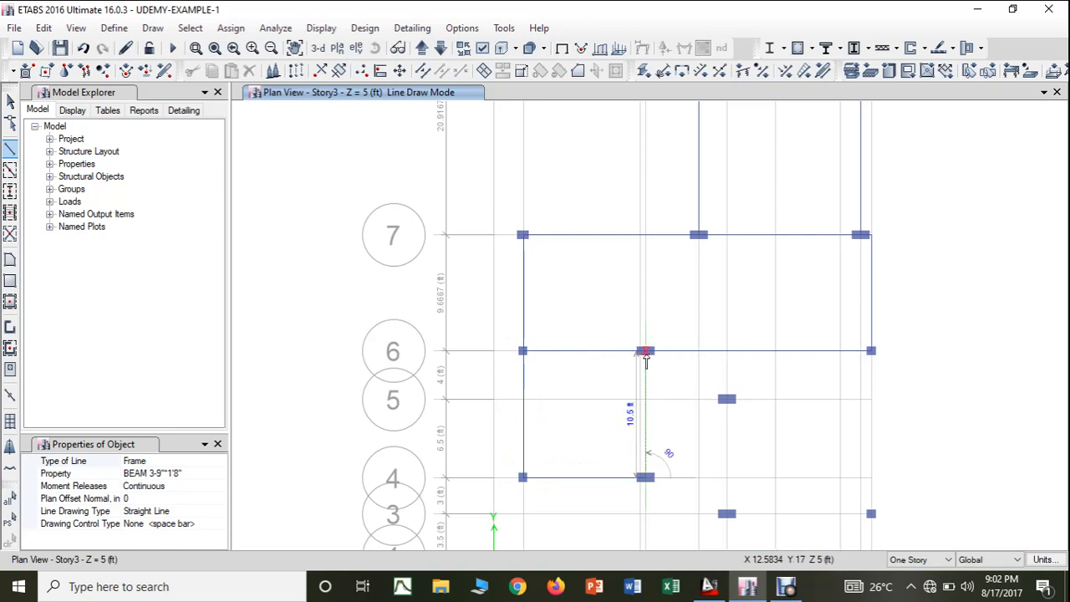
click(645, 351)
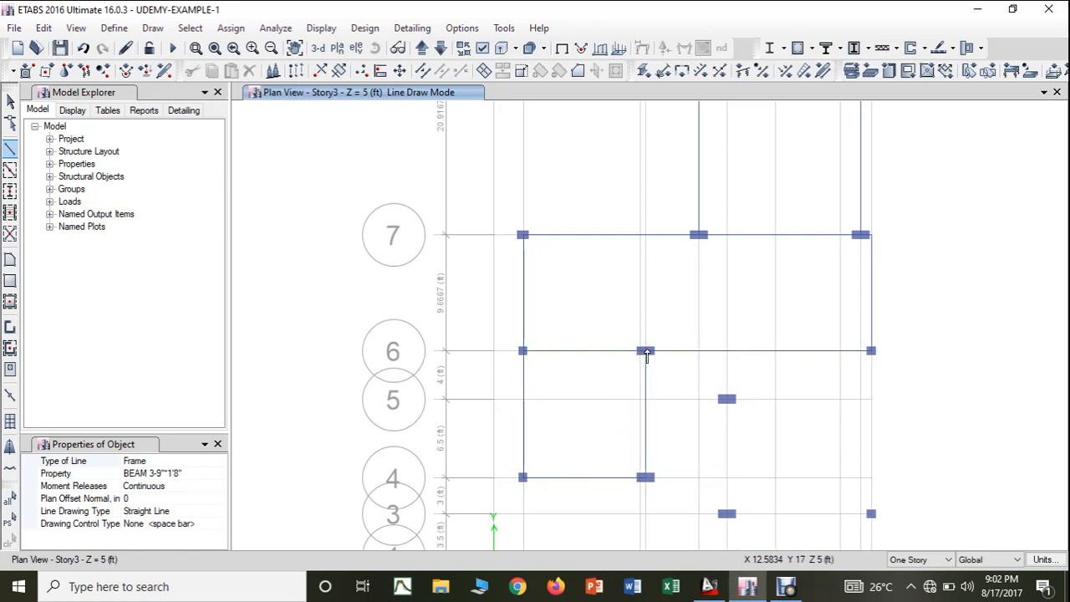
key(Escape)
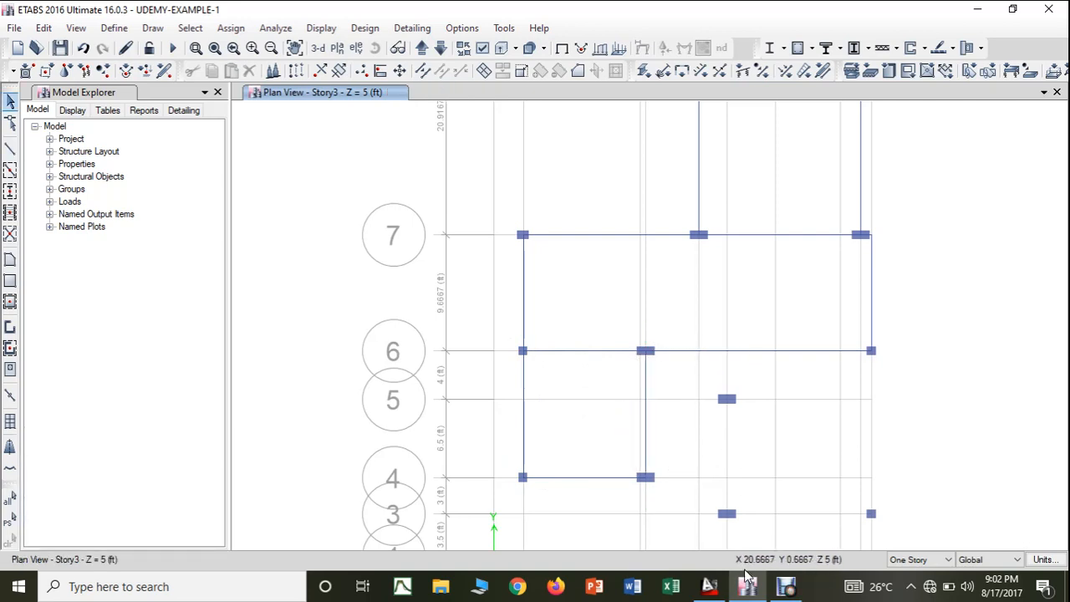
- In the AutoCAD drawing, colour white the three green beams linking the four C1 columns of the lower-left bay
click(724, 594)
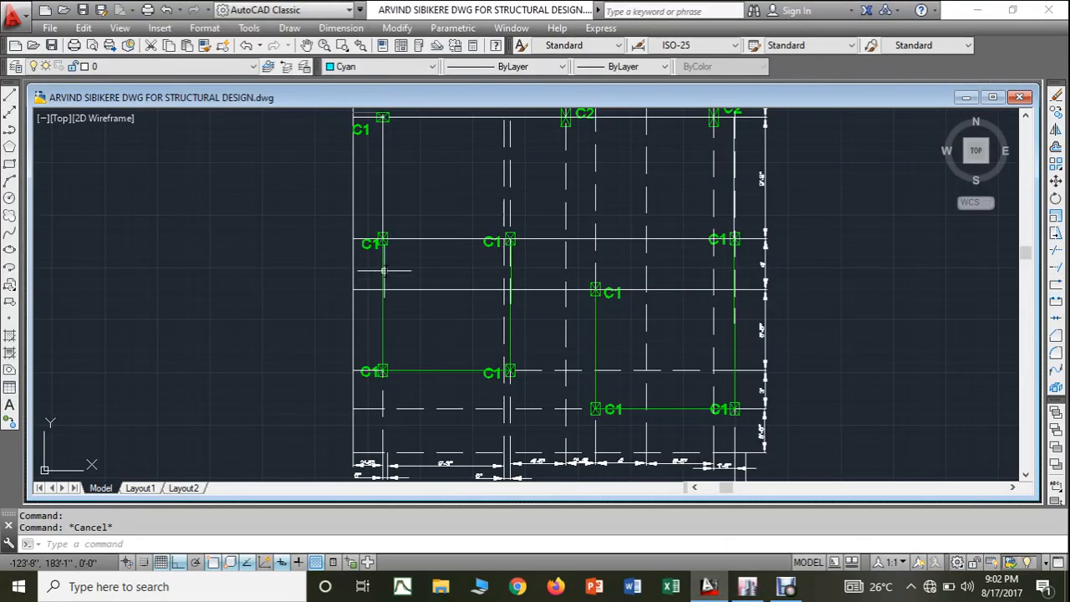
click(438, 370)
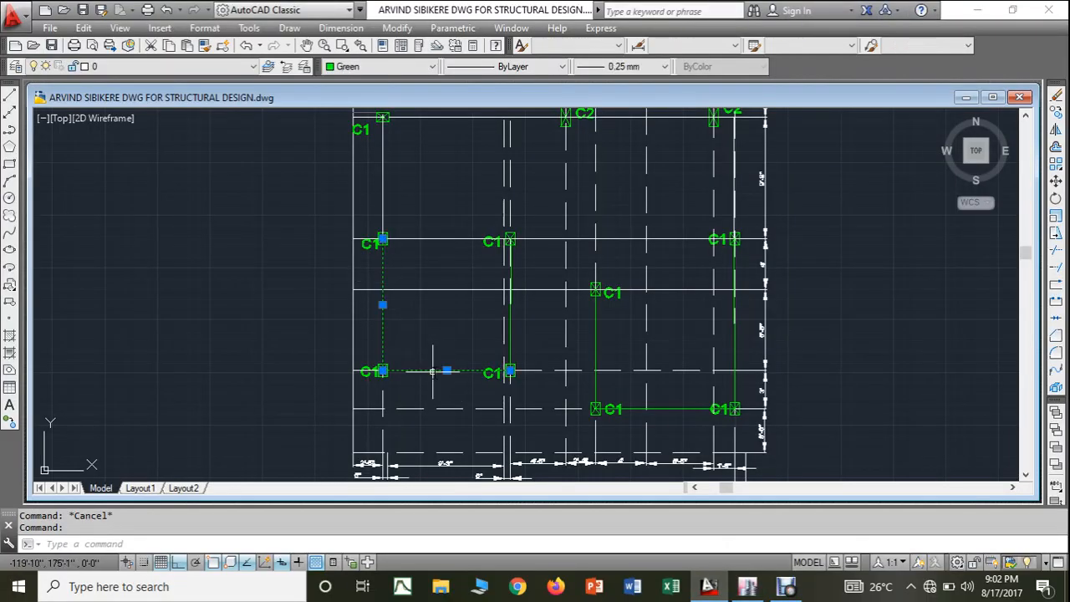
click(511, 334)
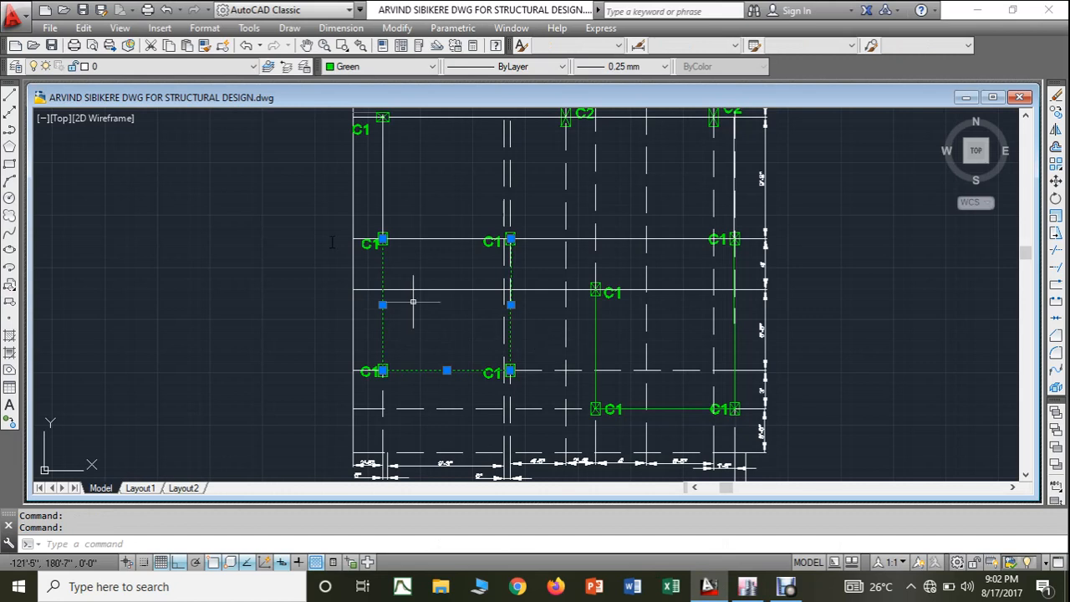
click(380, 66)
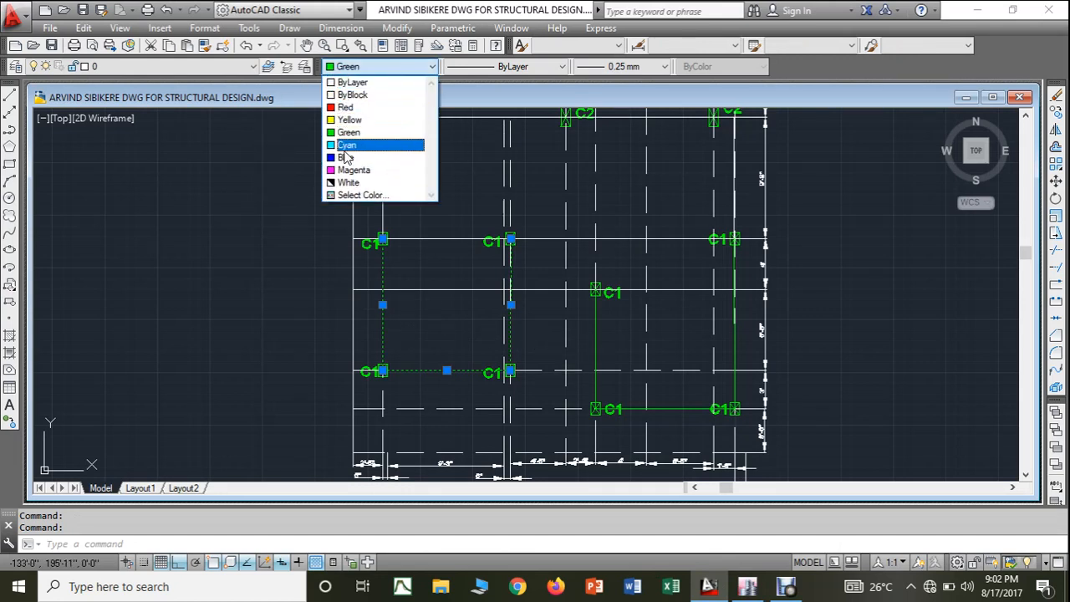
click(352, 184)
key(Escape)
key(Escape)
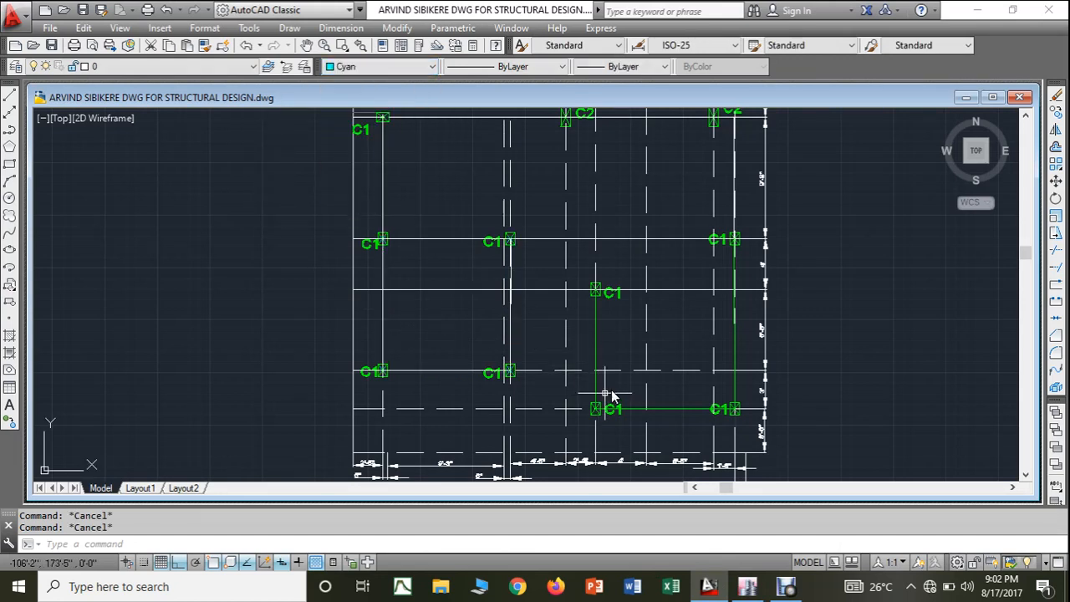
- In ETABS, draw BEAM 3-9"*1'8" beams from grid point K-6 to K-3, on to G-3 and up to G-5
middle_drag(633, 400, 626, 383)
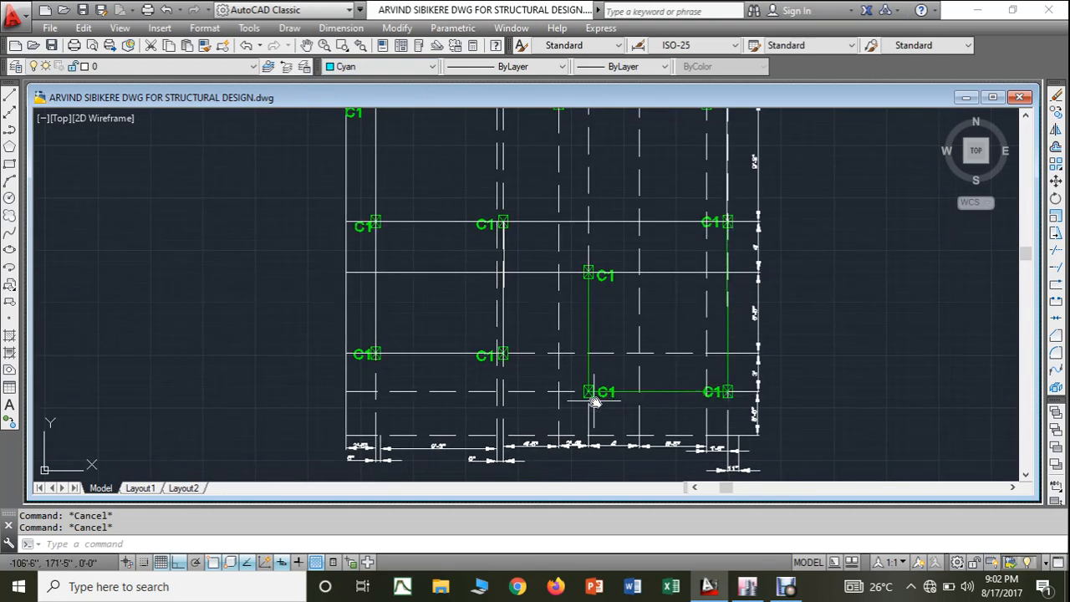
click(746, 586)
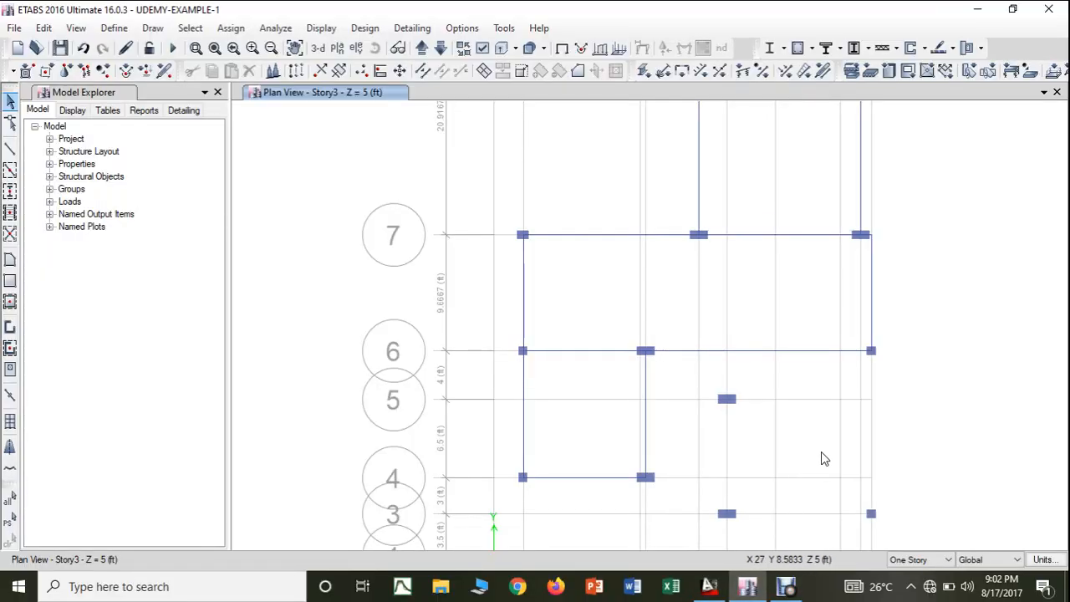
middle_drag(821, 456, 812, 409)
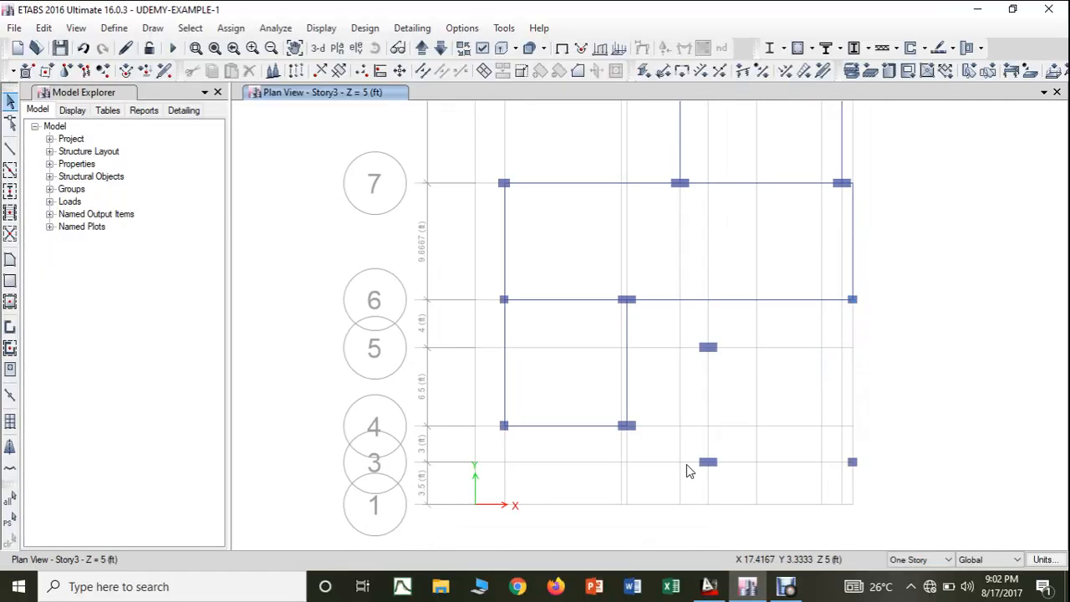
click(10, 147)
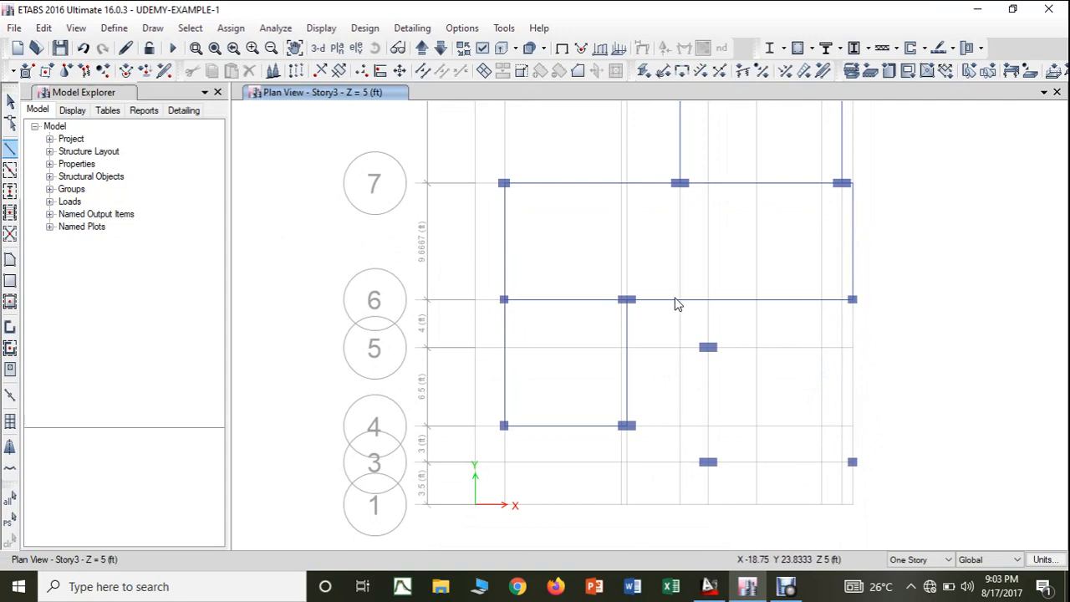
click(853, 300)
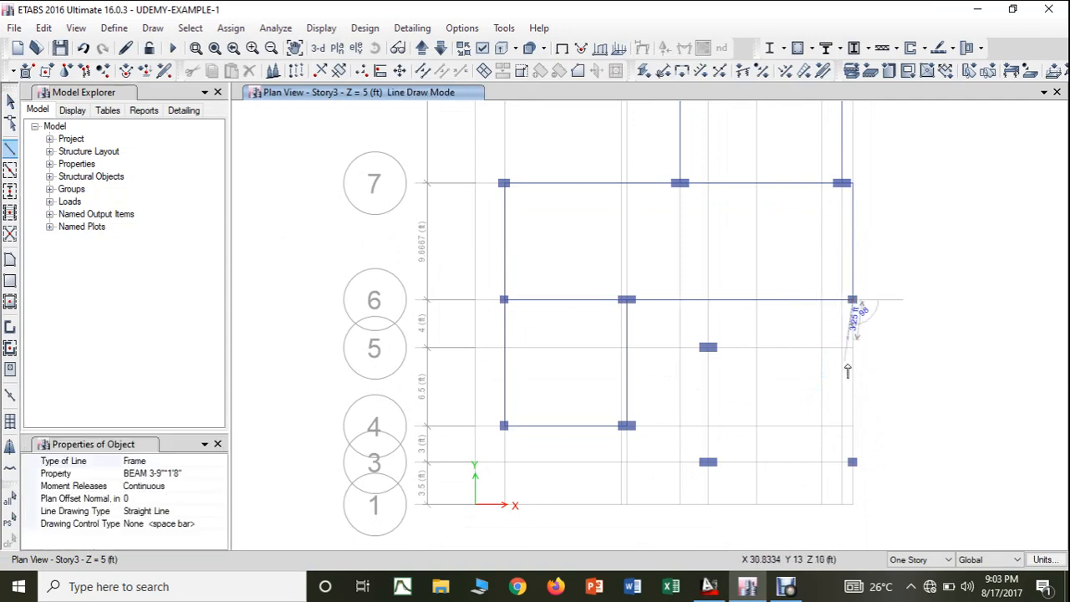
click(853, 462)
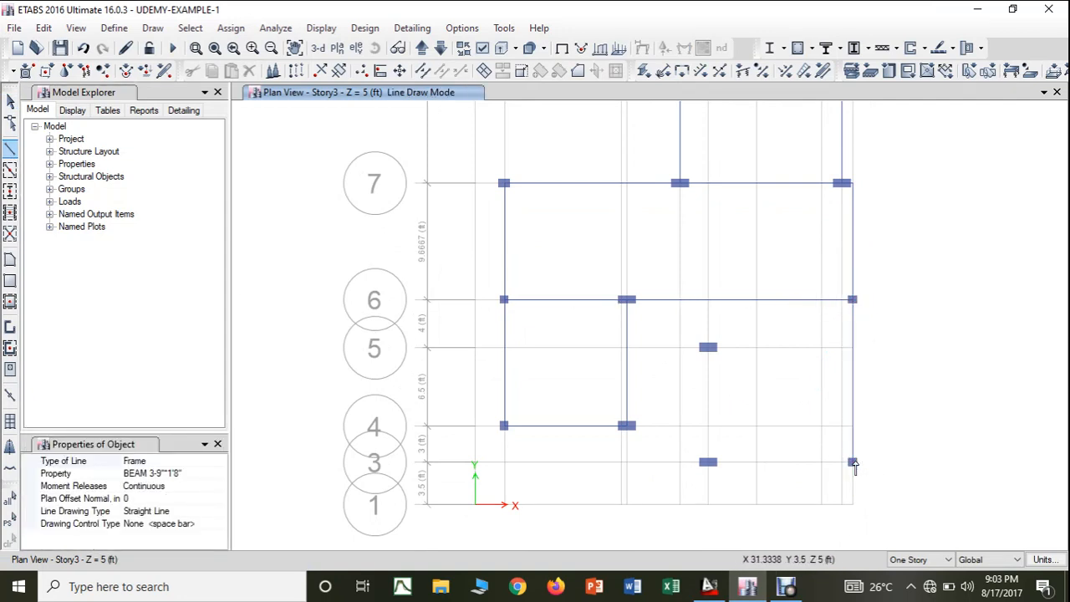
click(709, 463)
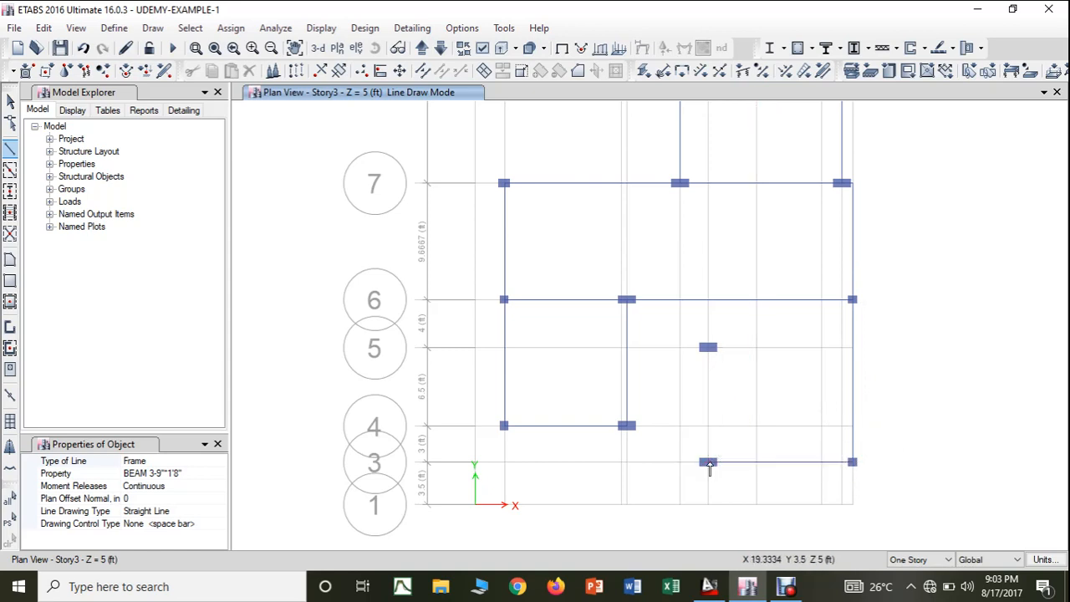
click(709, 349)
key(Escape)
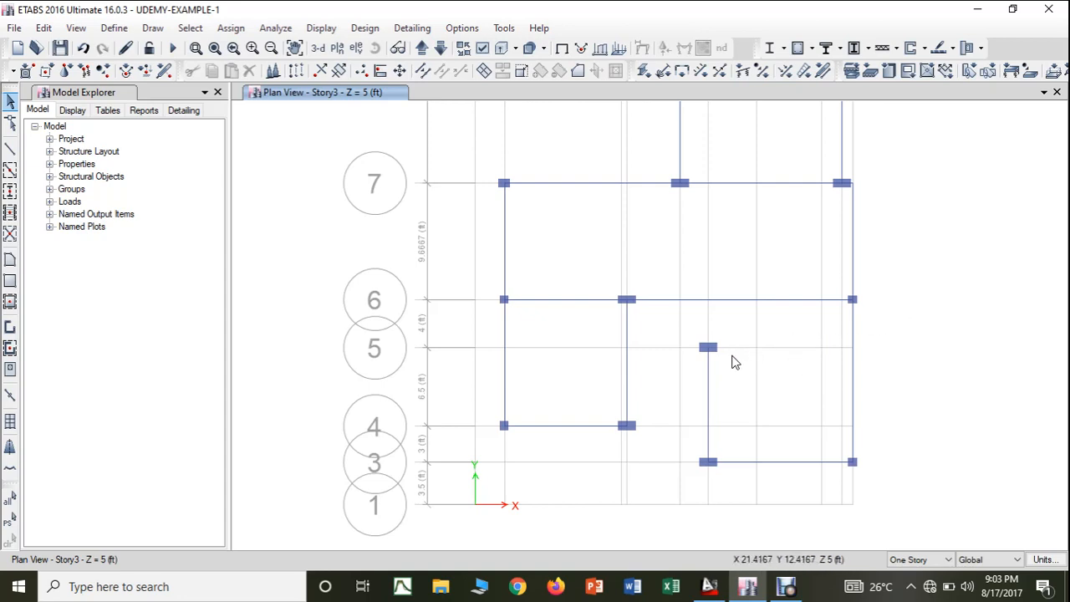
- Draw a BEAM 3-9"*1'8" beam along grid line 5 from the column at G-5 to the beam on grid line K
click(11, 149)
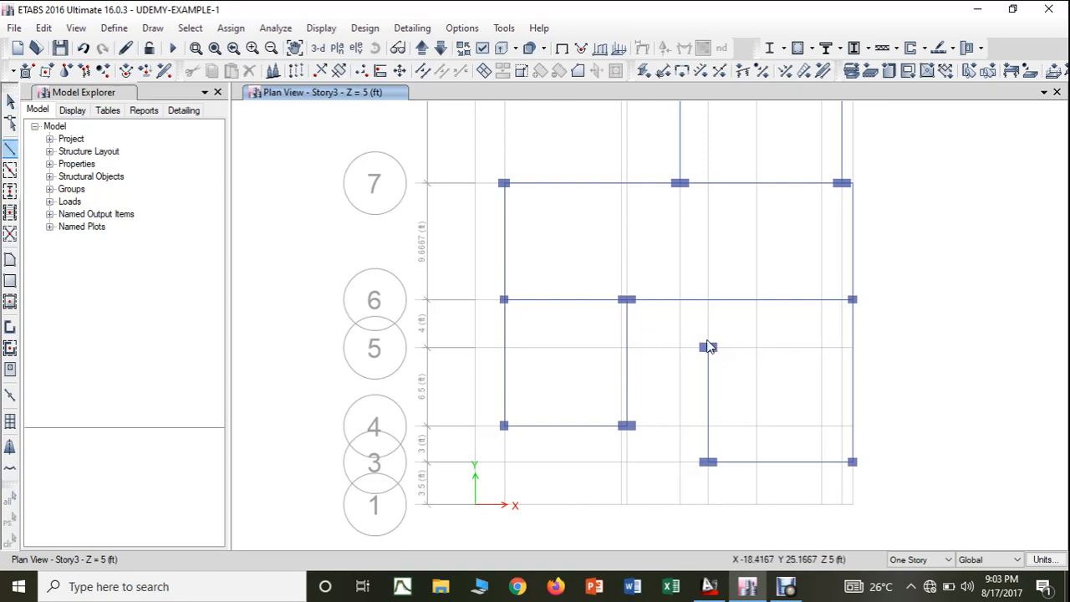
click(709, 347)
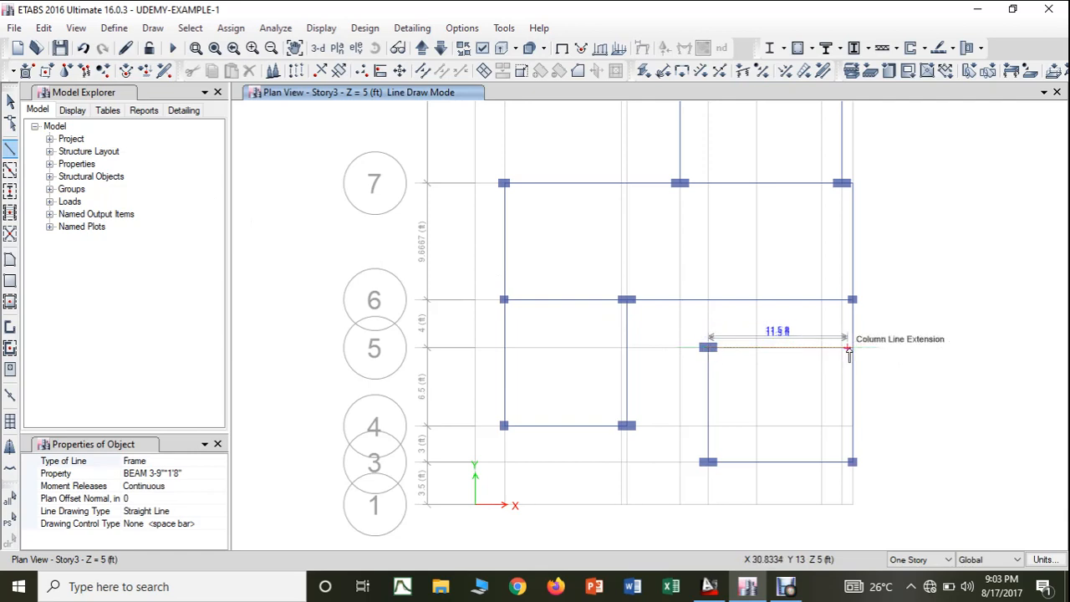
click(853, 348)
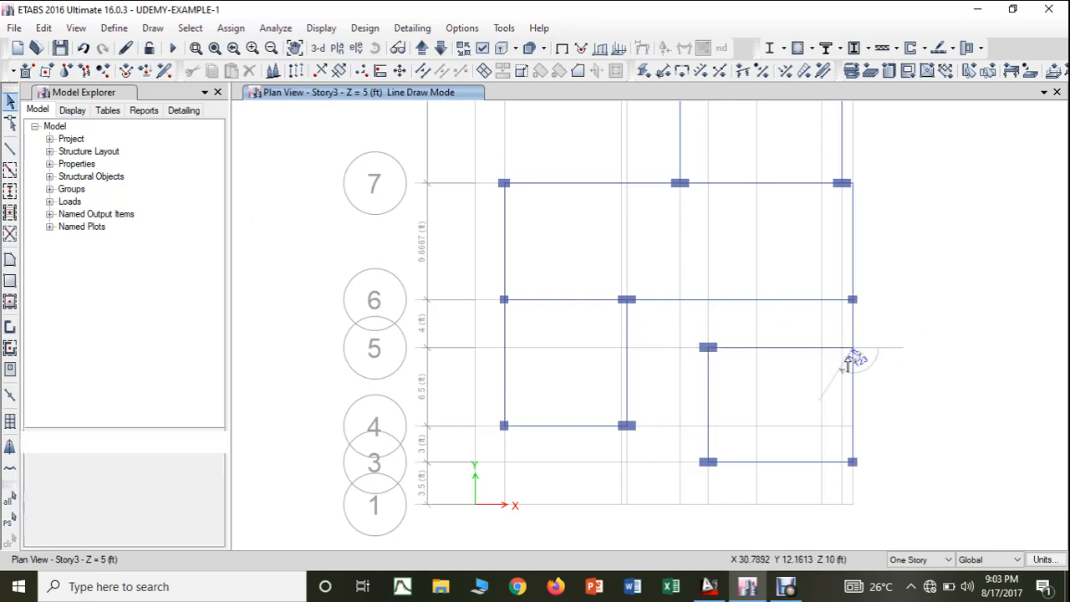
key(Escape)
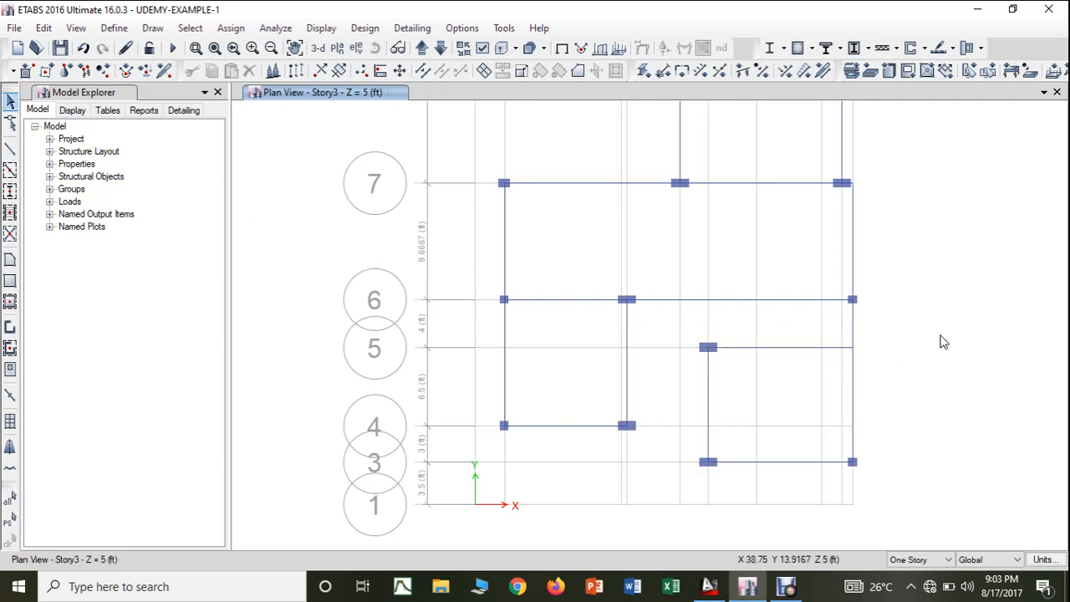
scroll(815, 244, down, 4)
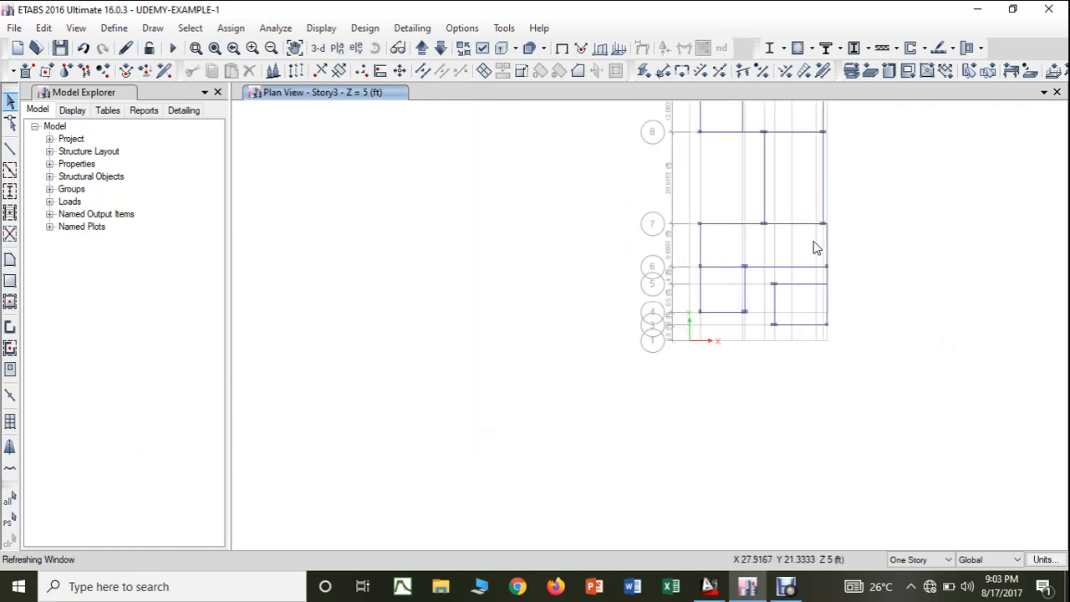
middle_drag(814, 244, 734, 416)
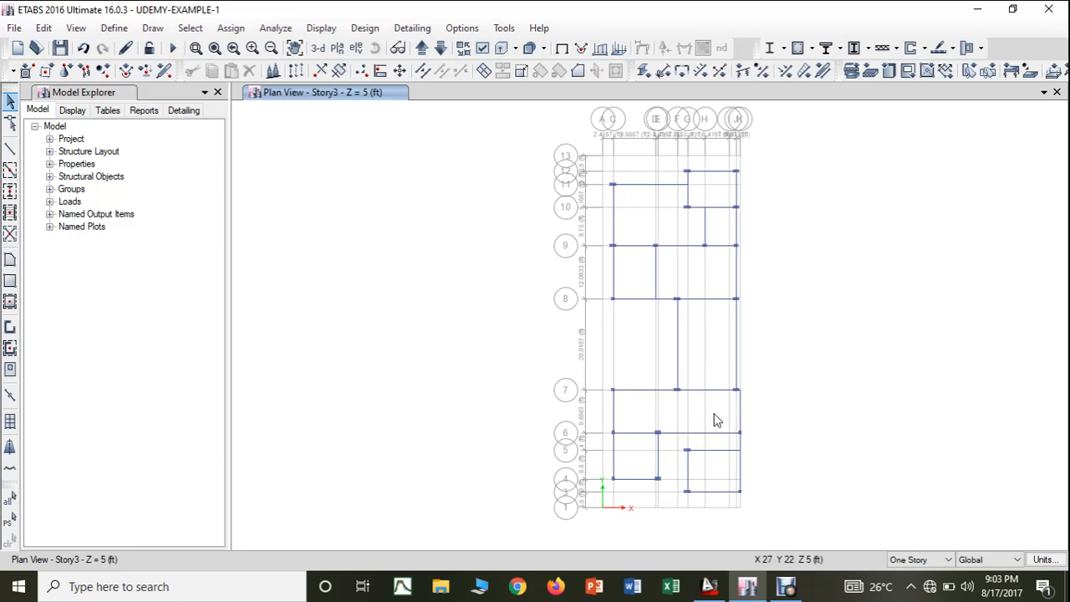
click(787, 587)
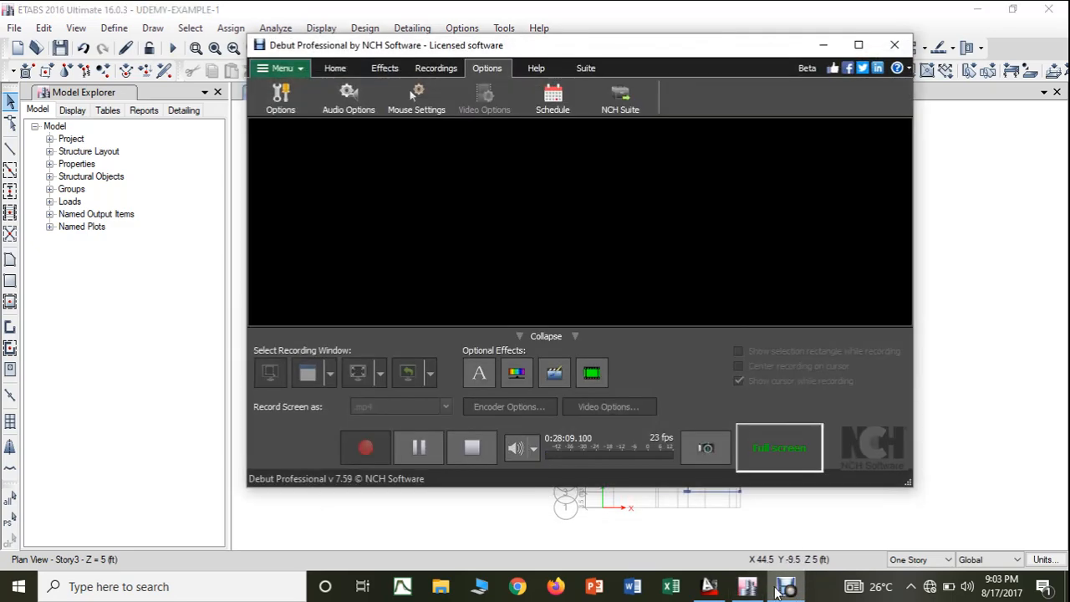